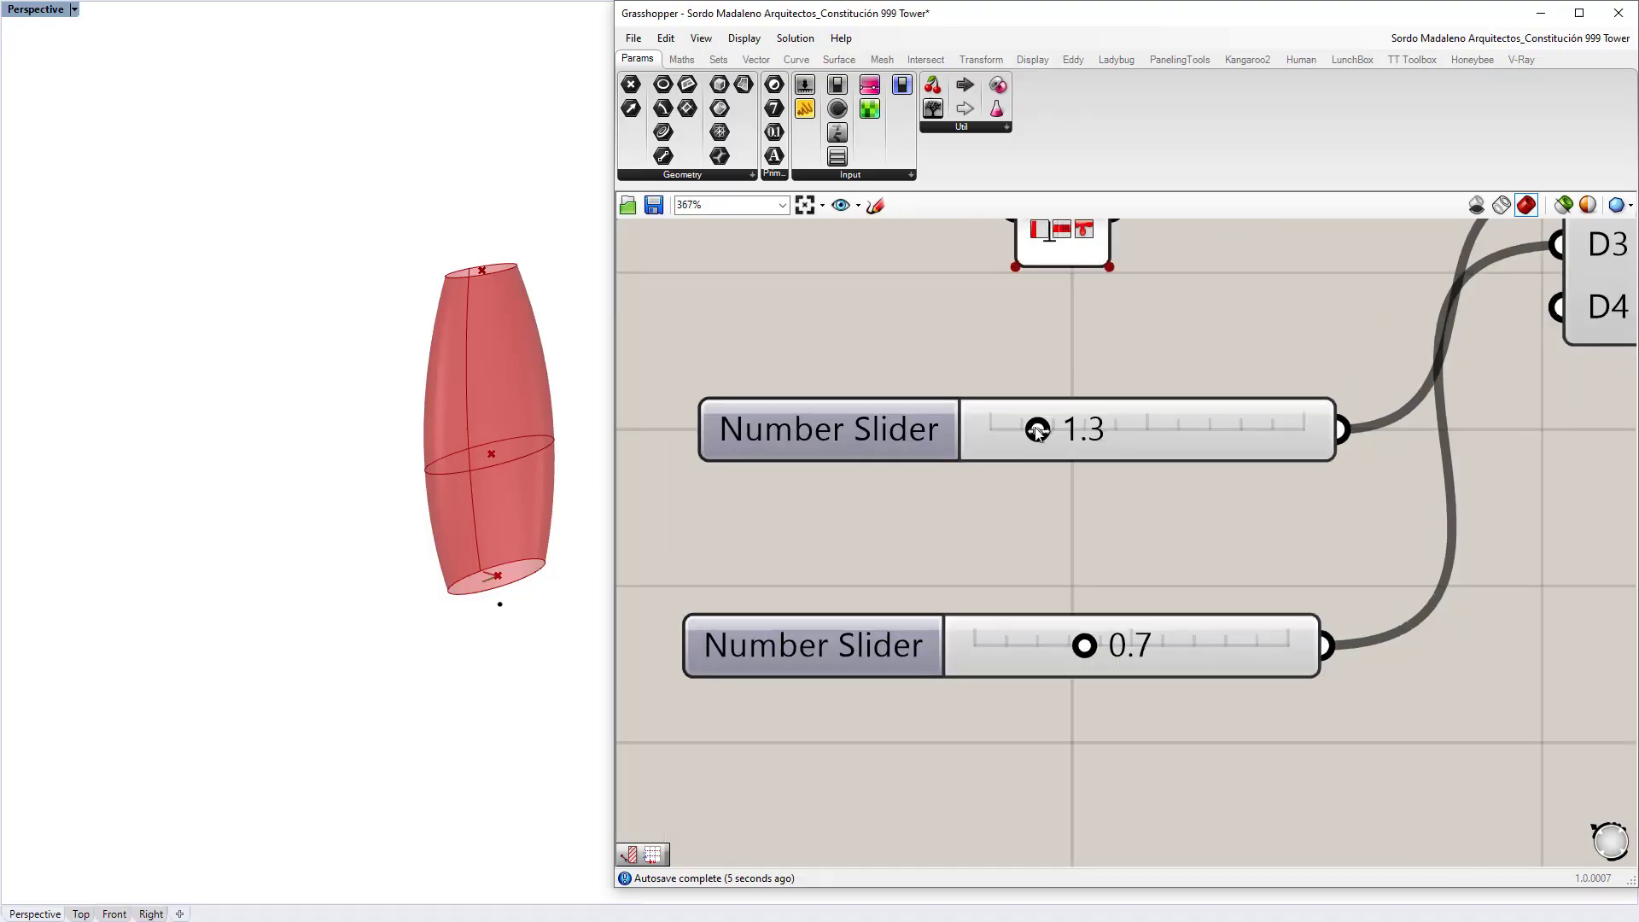
Step: Lower the shape slider from 1.3 to 1.2, then zoom and orbit to inspect the cyan panels
drag(1037, 431, 1021, 429)
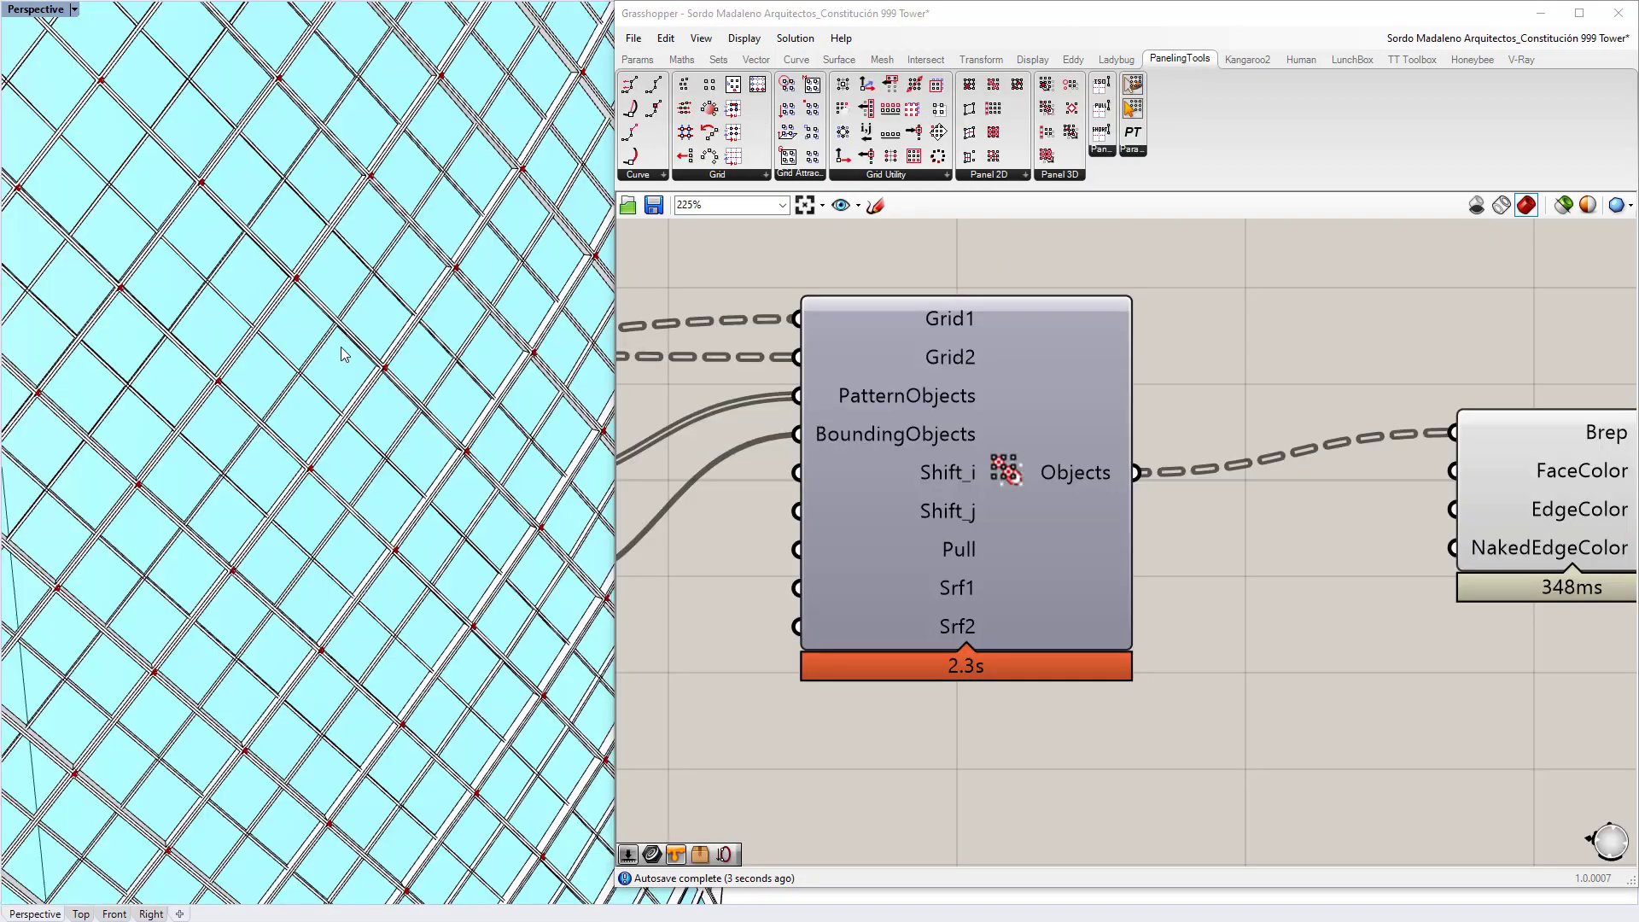
key(ctrl+w)
drag(259, 264, 589, 521)
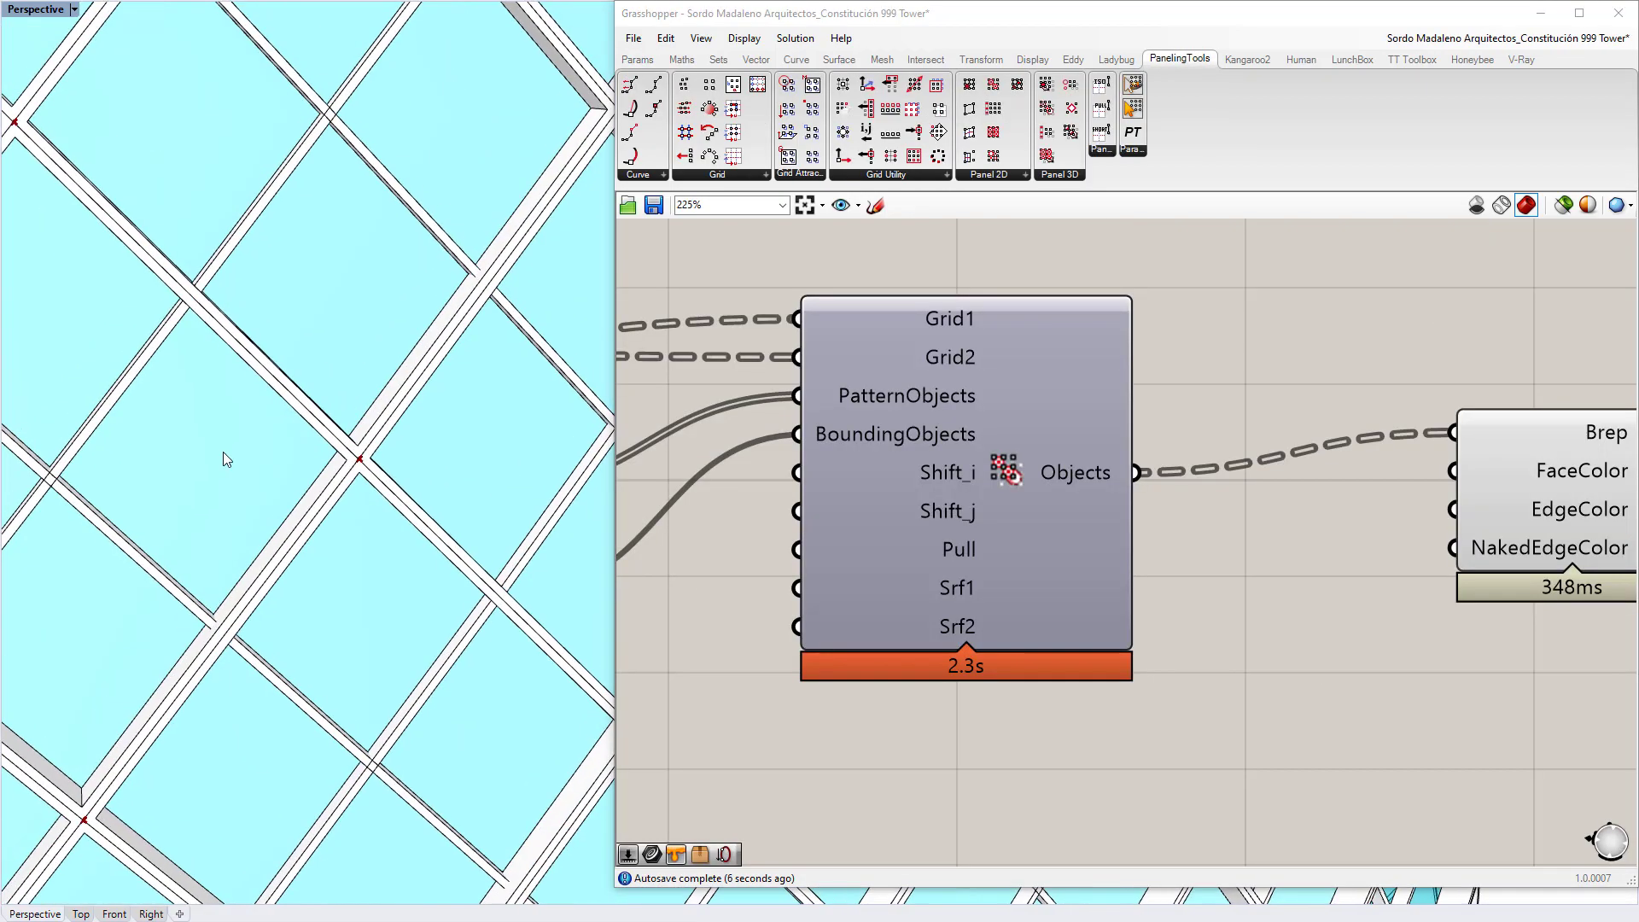
right_drag(223, 459, 279, 248)
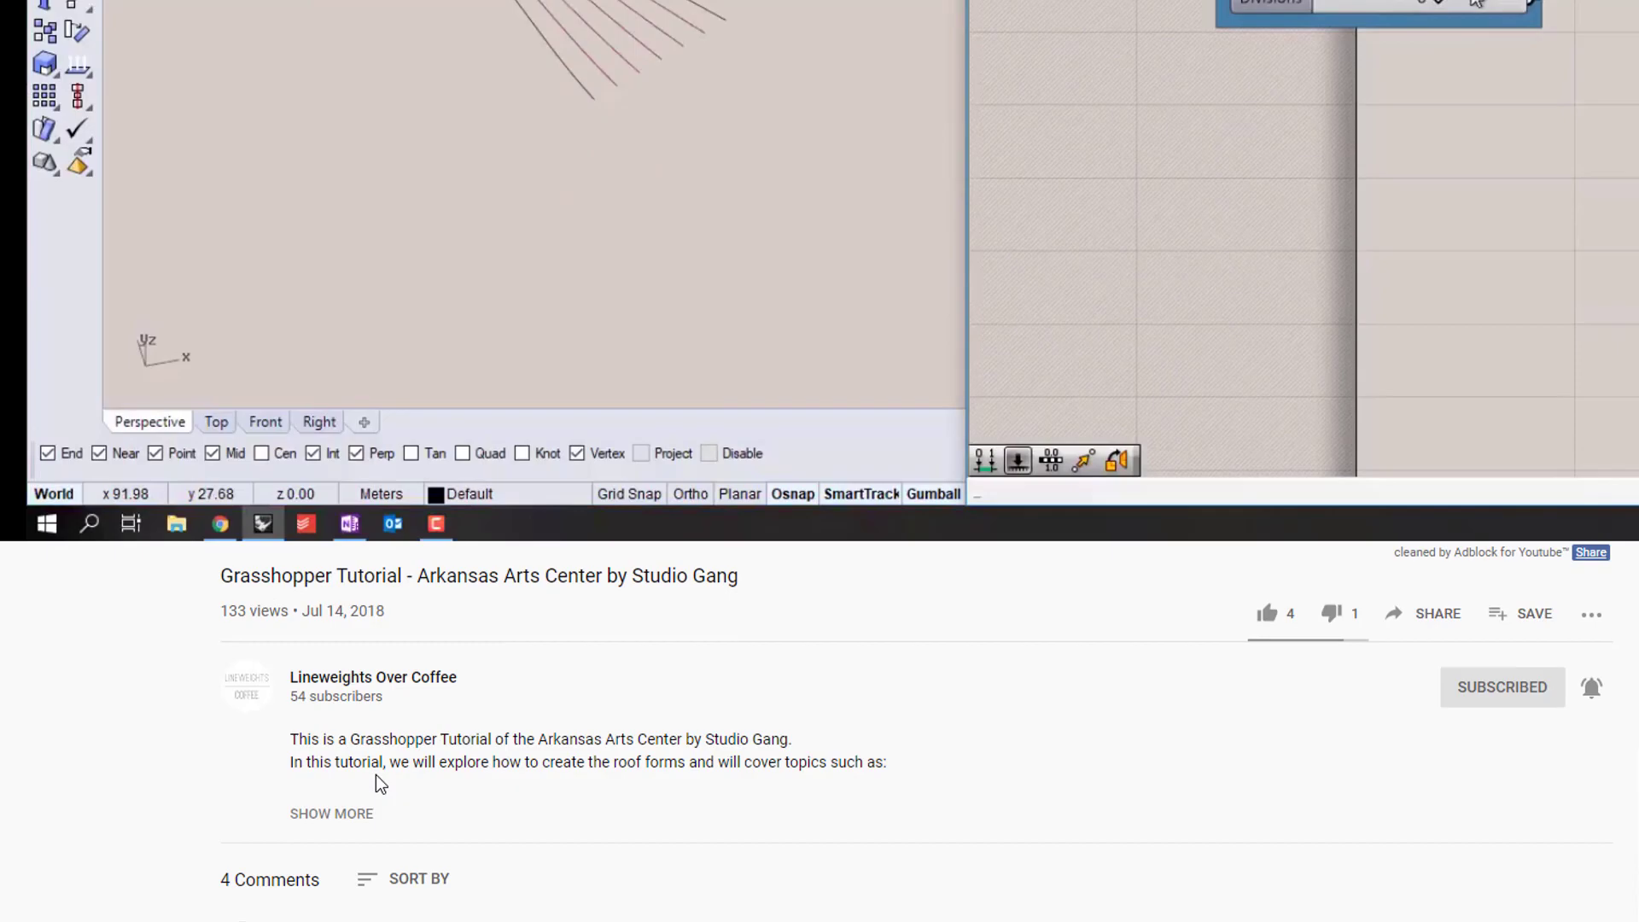
Step: Open the tutorial files download link from the description and enter your first name and e-mail
click(347, 811)
scroll(346, 802, down, 10)
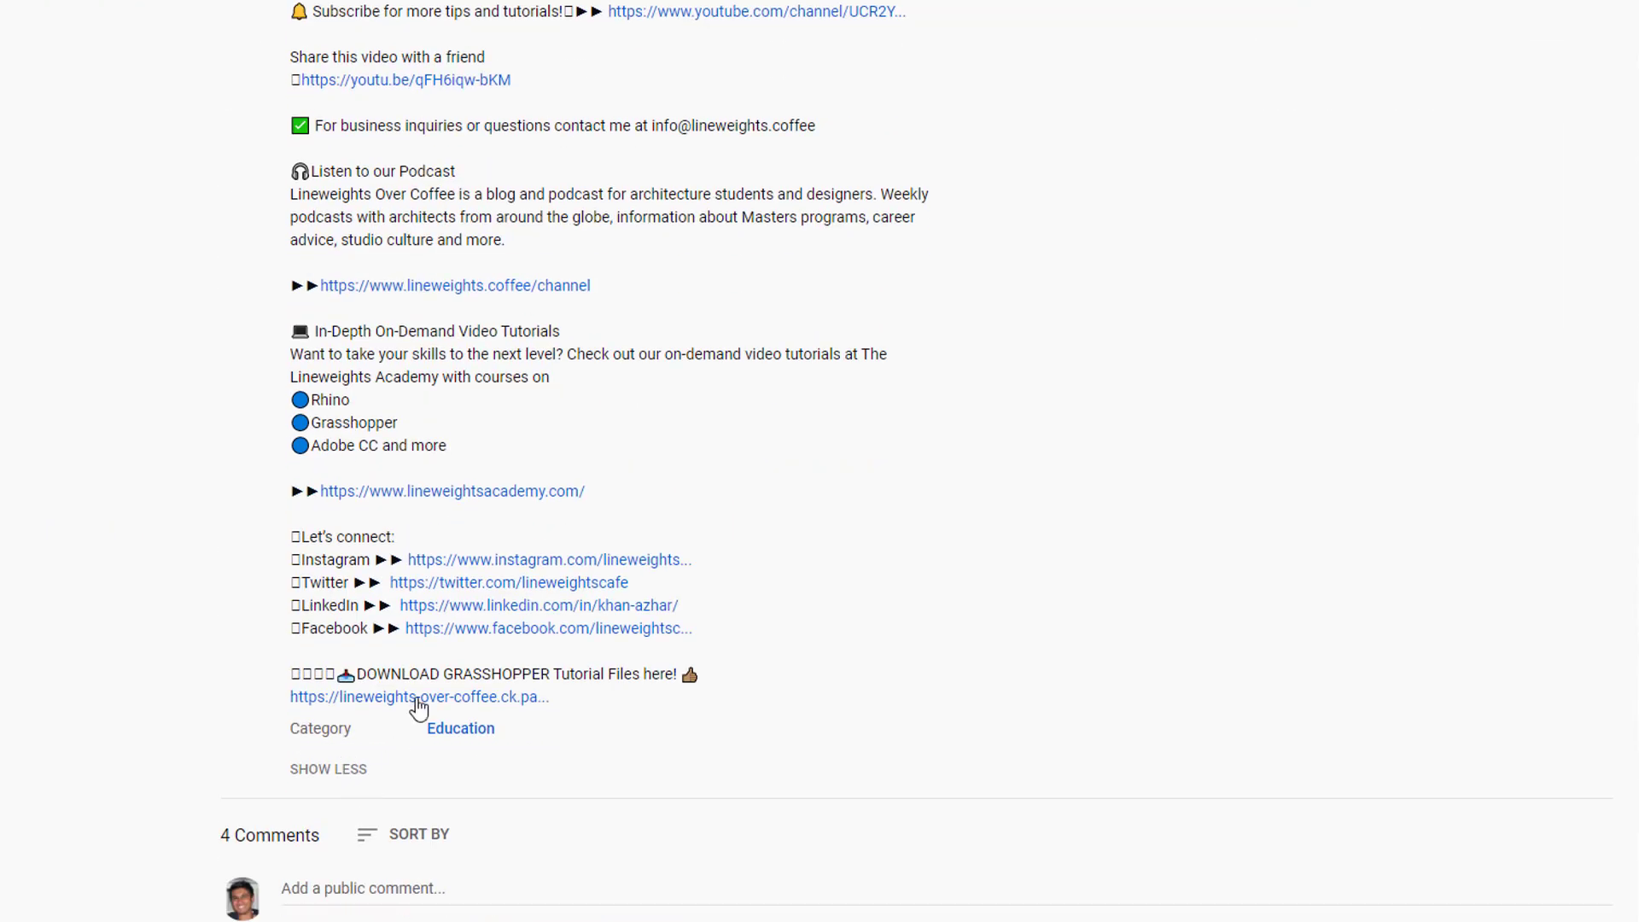
click(419, 697)
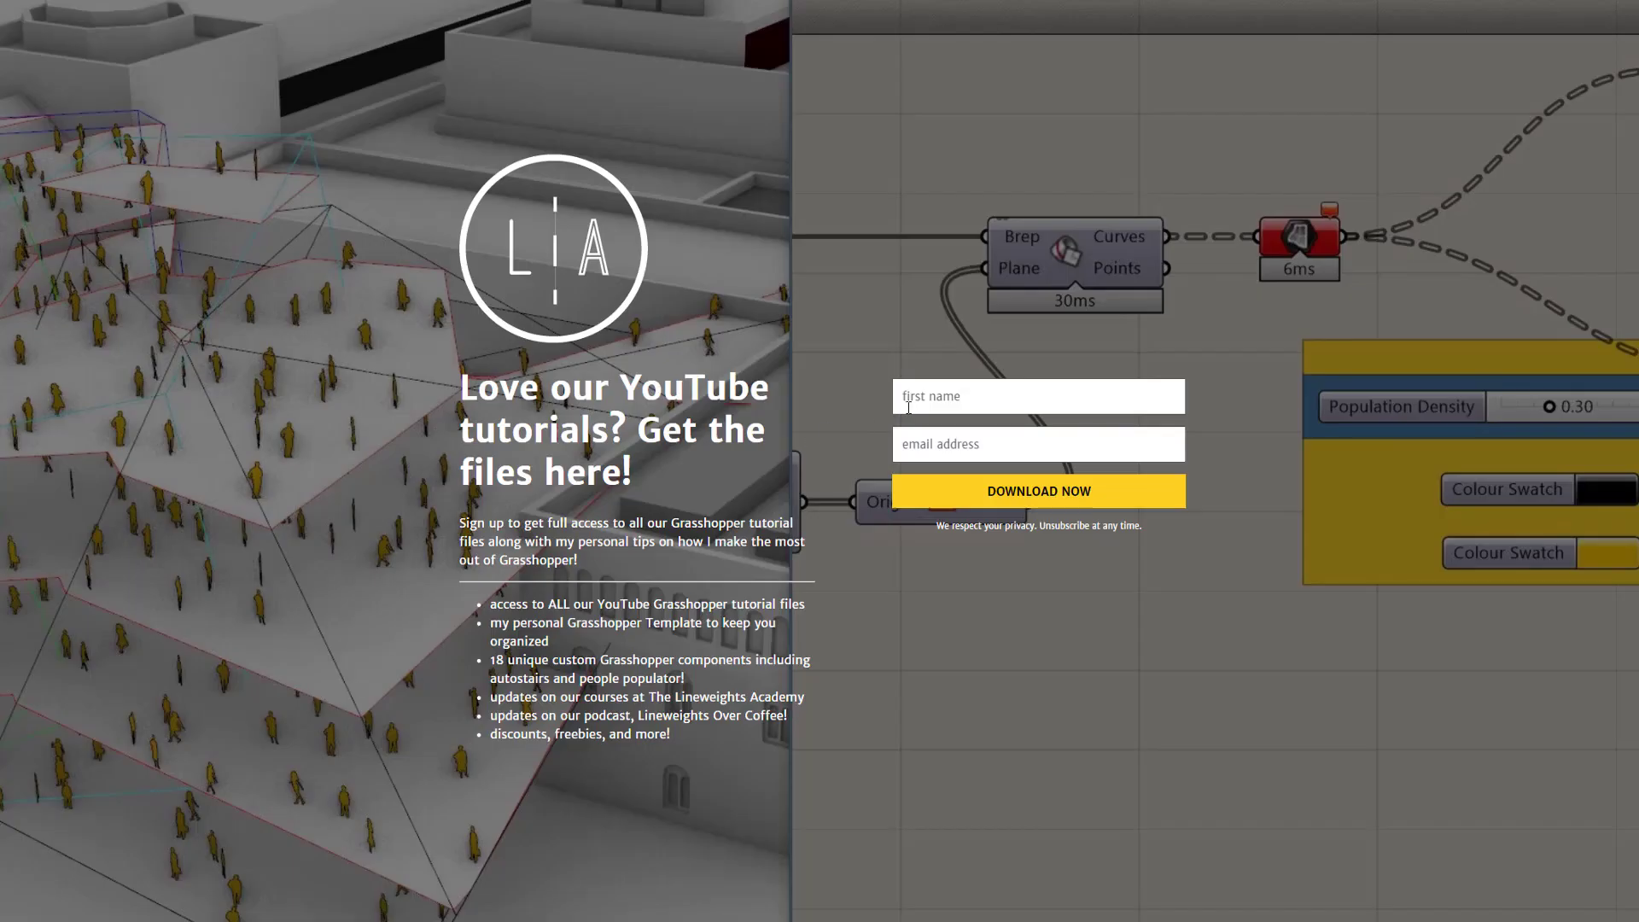
click(908, 408)
text(Azhar)
key(Tab)
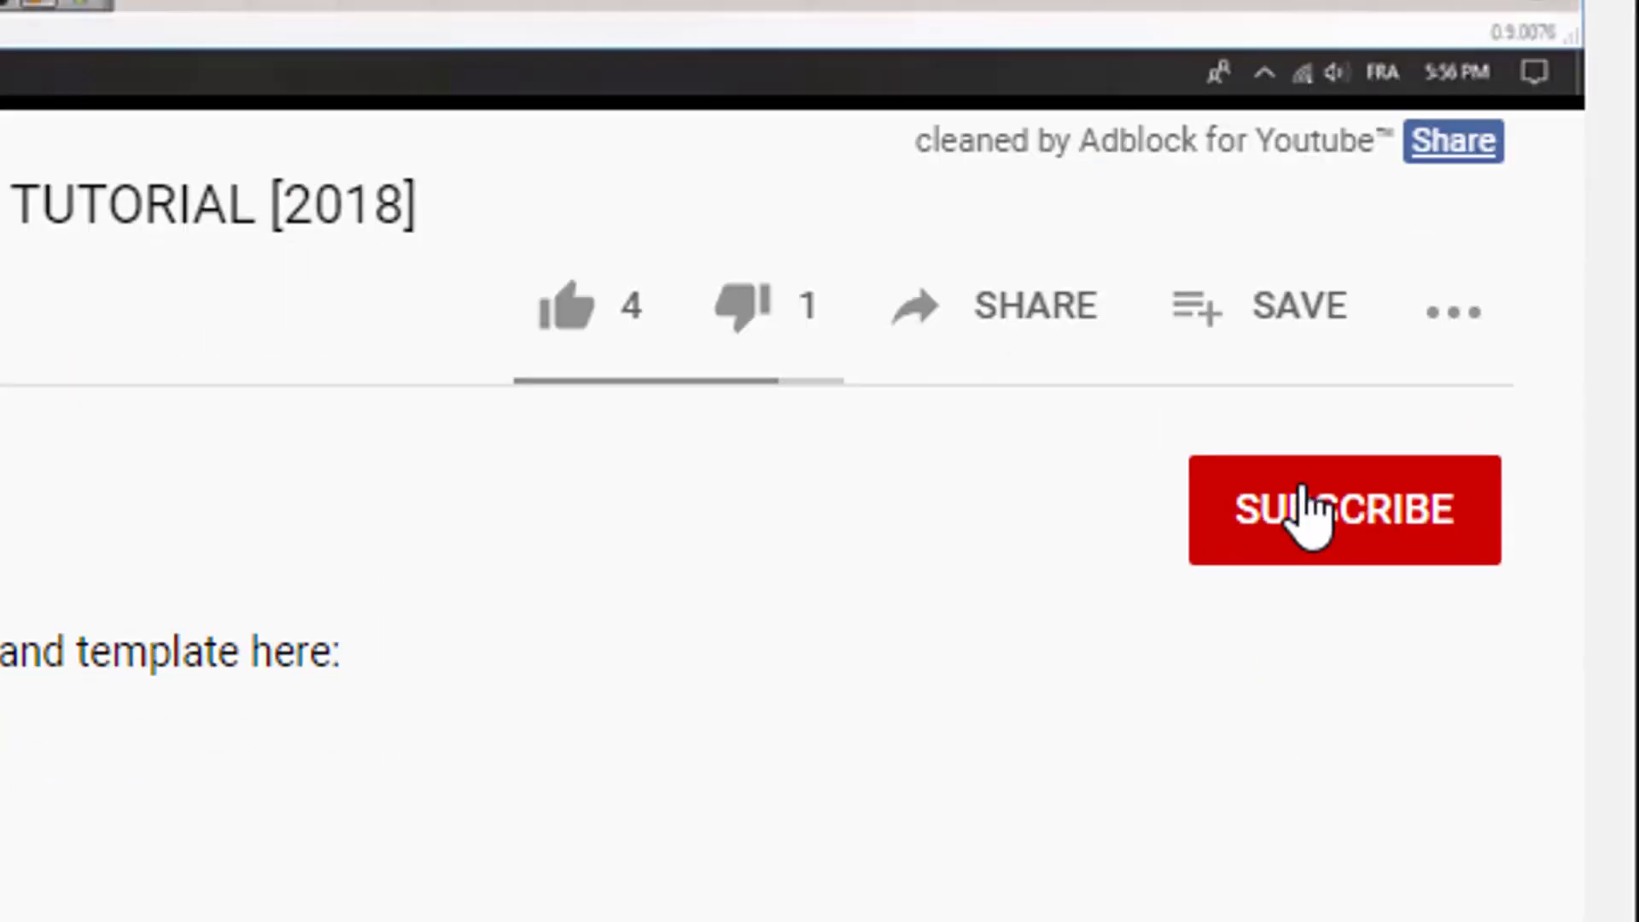
Step: Subscribe to the channel with notifications set to All
click(1429, 849)
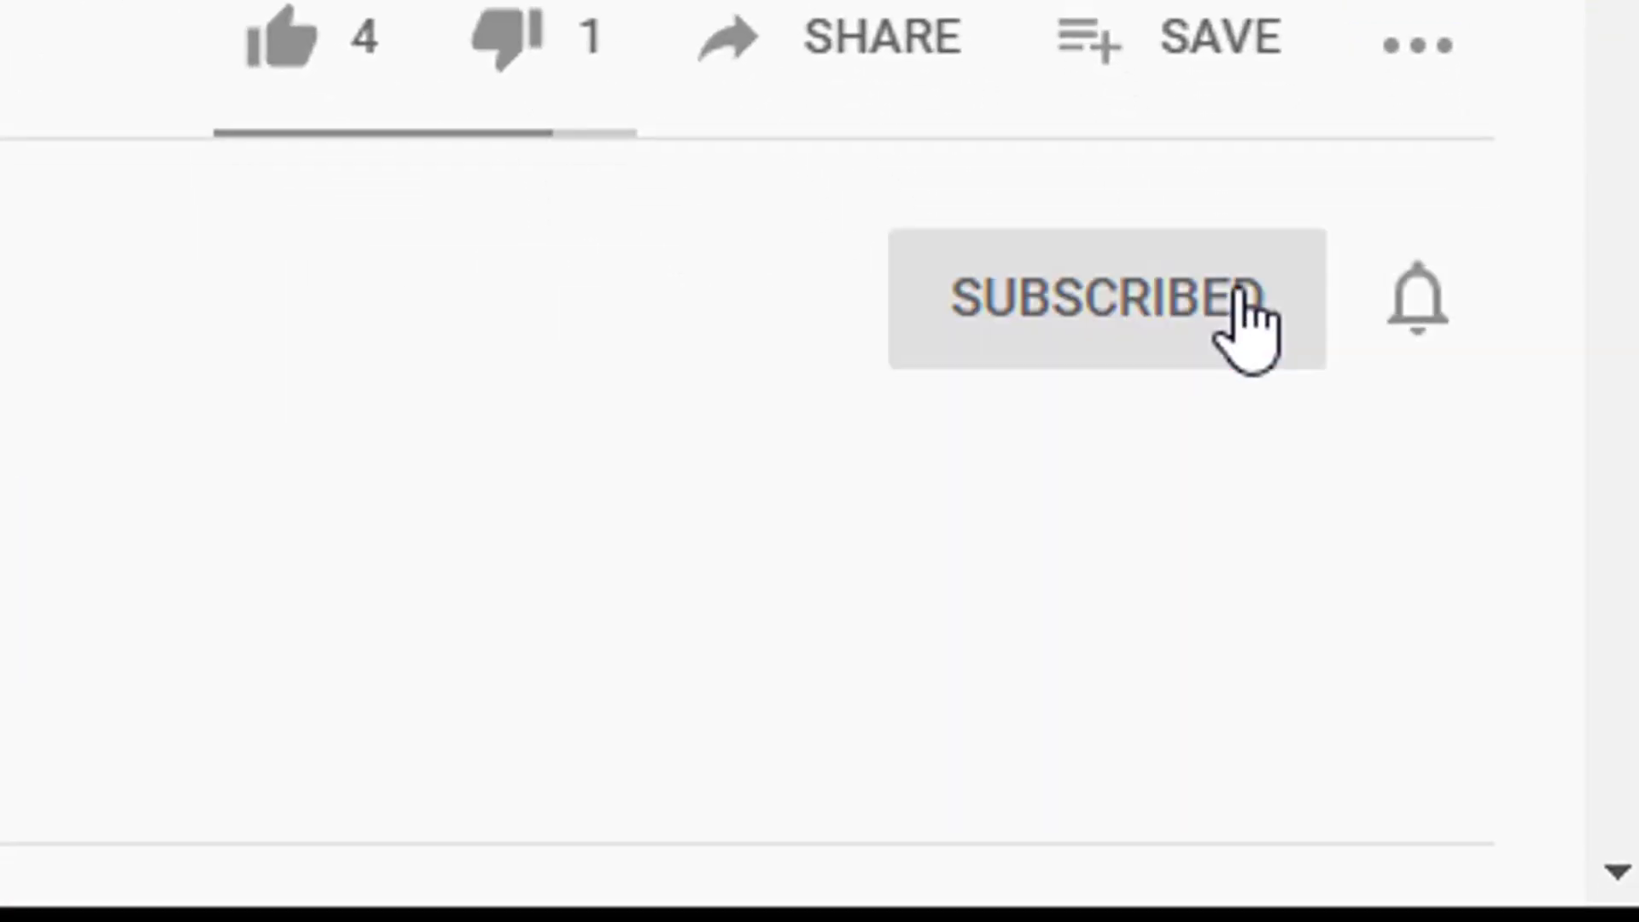
click(1504, 864)
click(1319, 512)
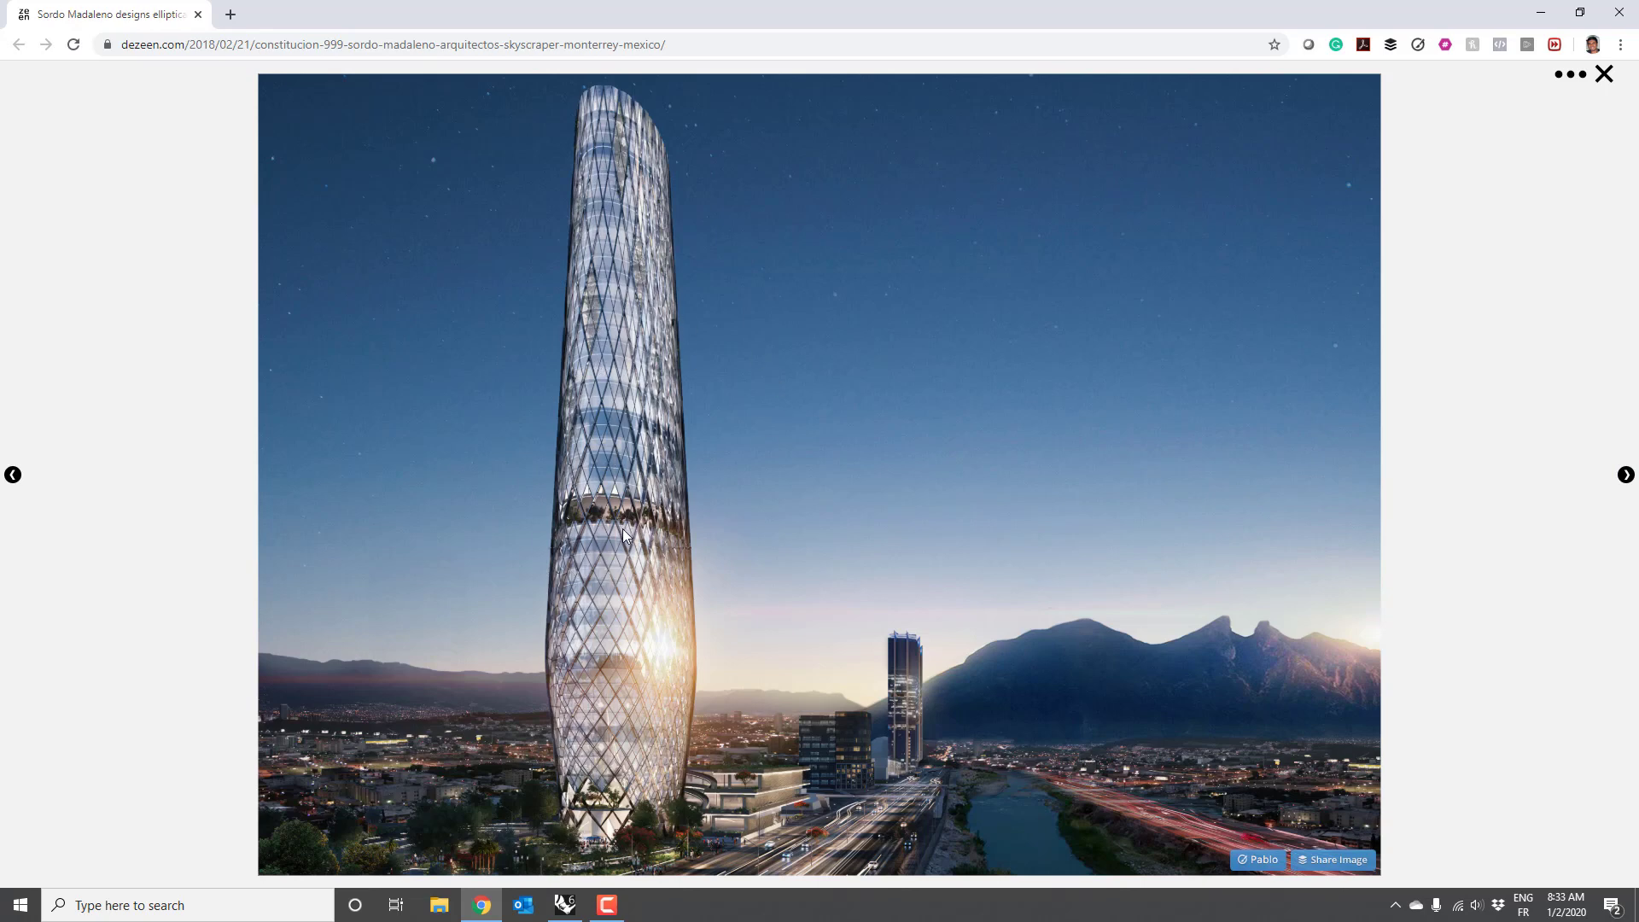
Step: After viewing the Constitución 999 tower image, switch back to the Grasshopper file
key(alt+Tab)
key(alt+Tab)
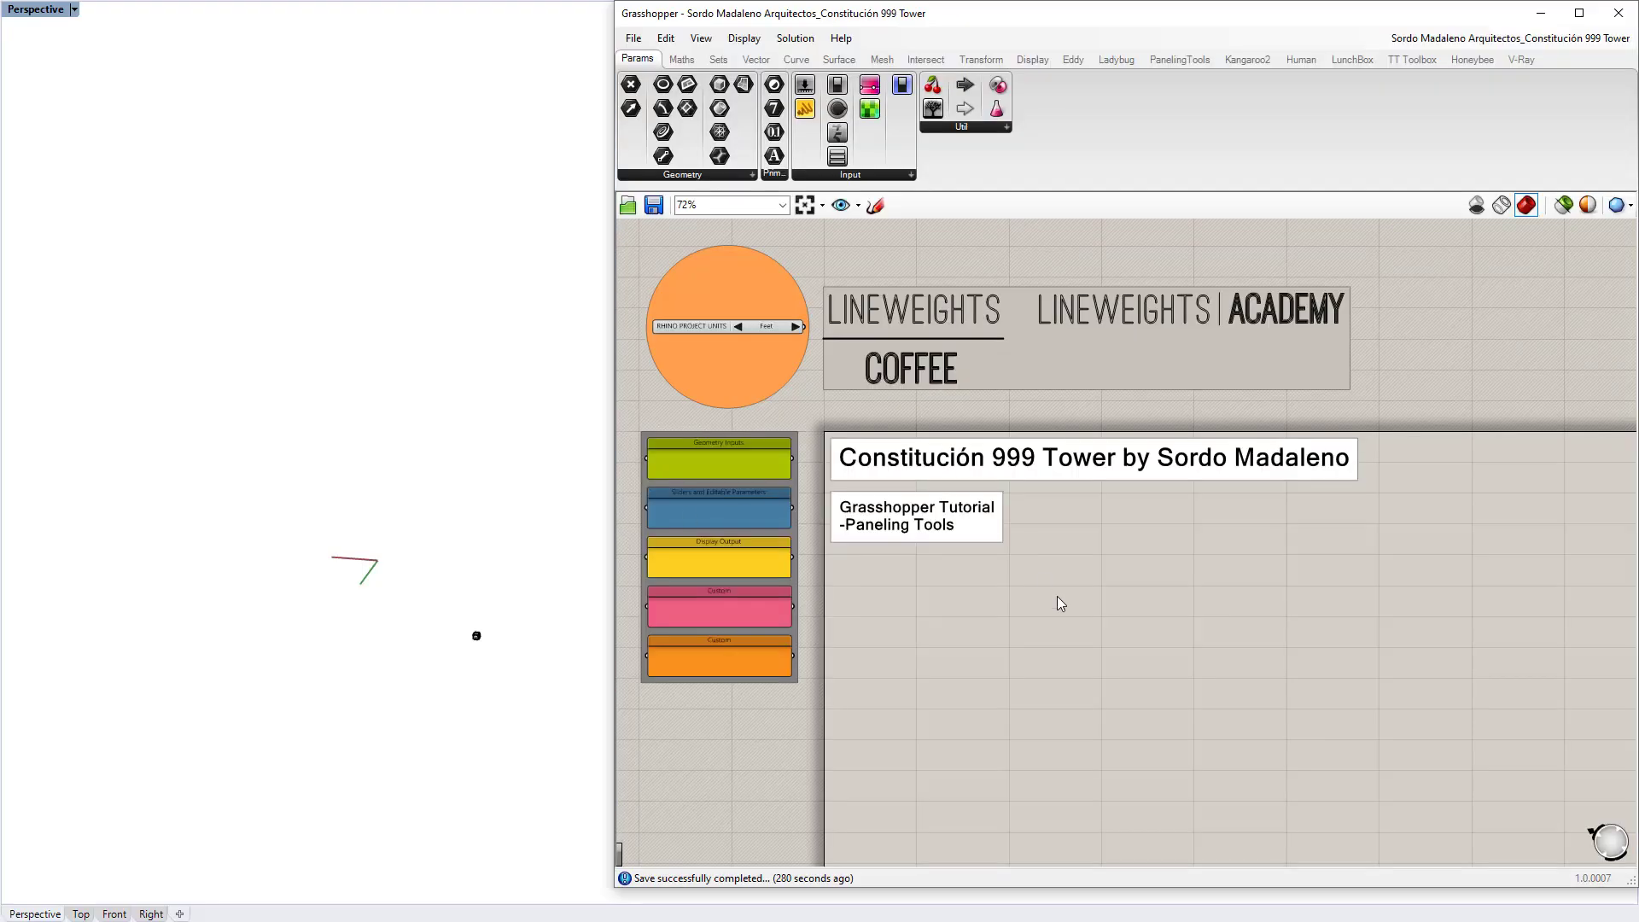
Step: Insert an Ellipse component on the canvas
scroll(950, 542, up, 4)
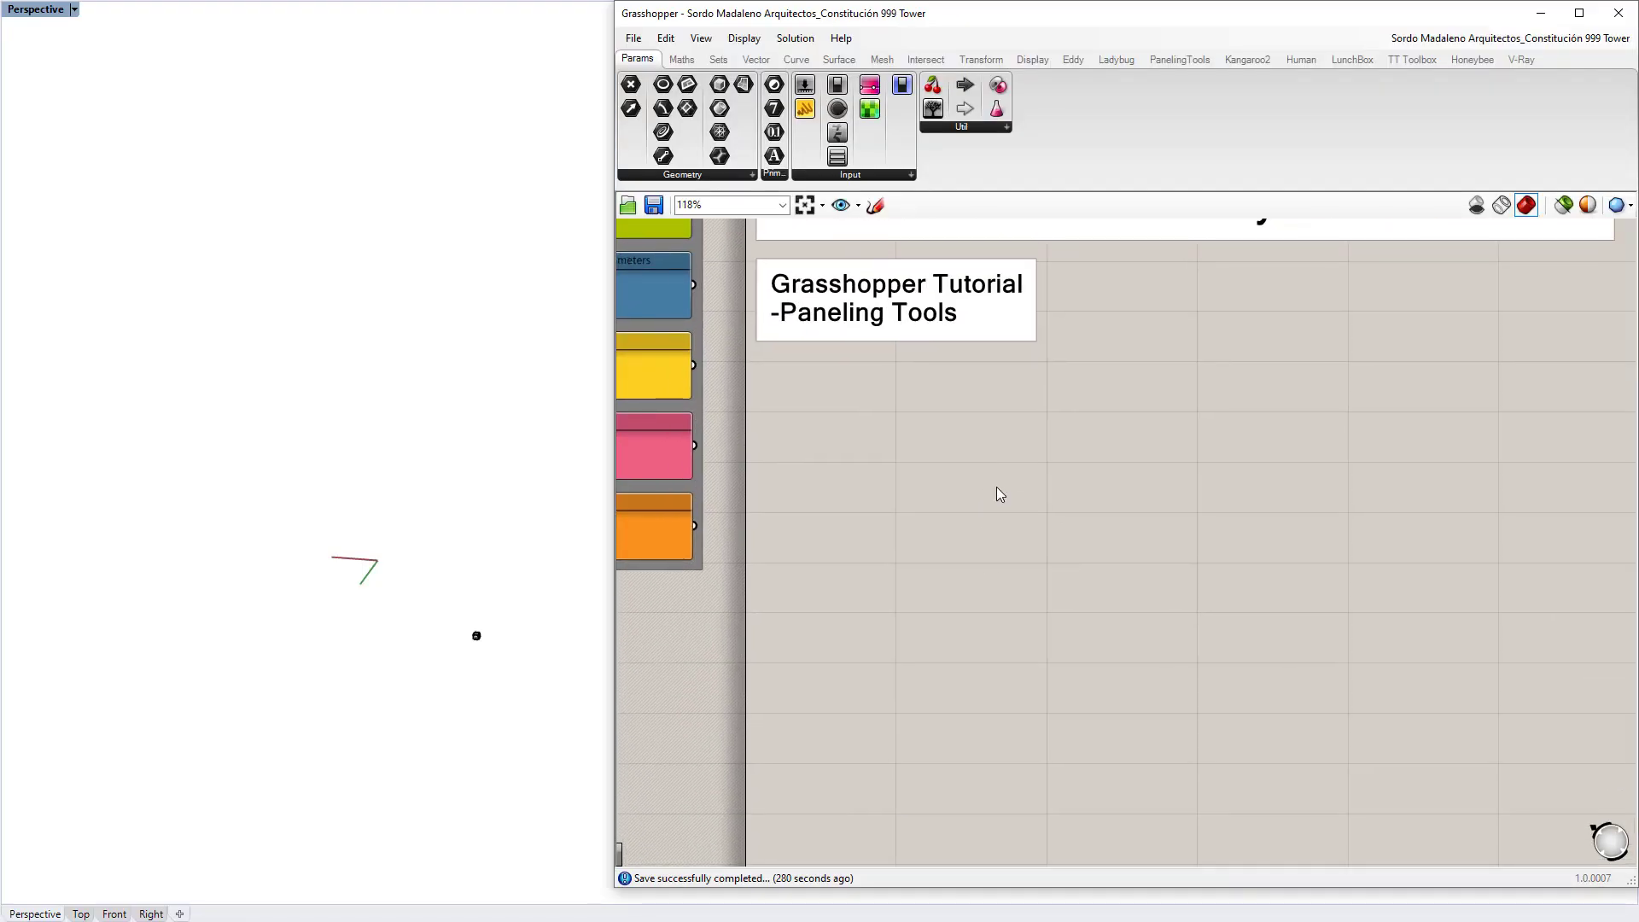
key(ctrl+v)
text(li)
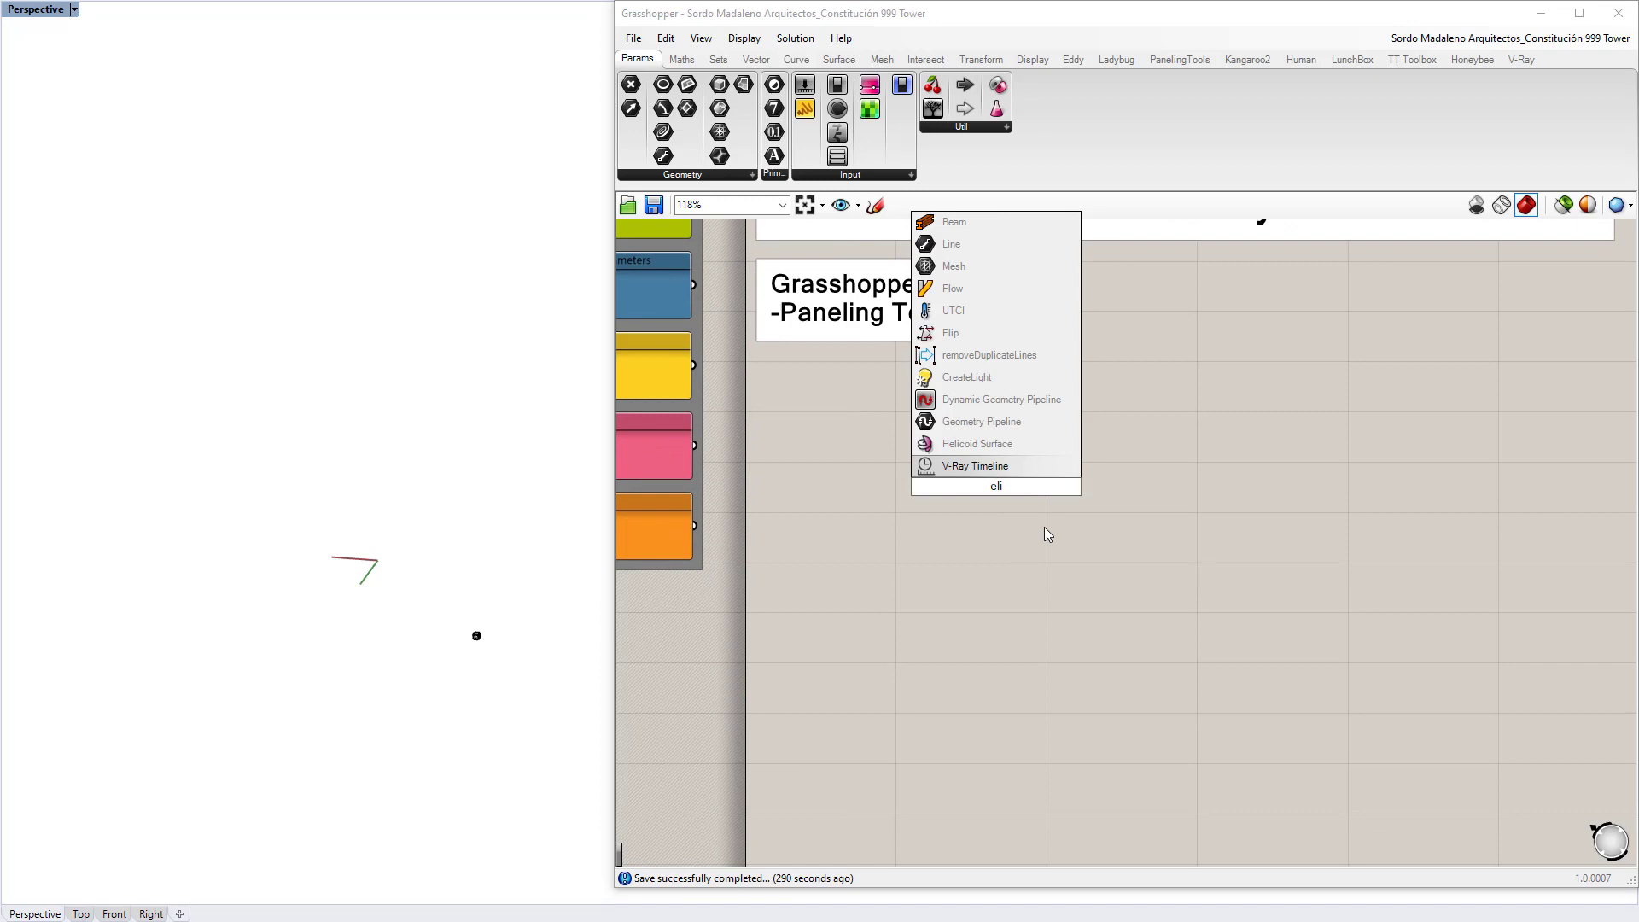
key(BackSpace)
text(lip)
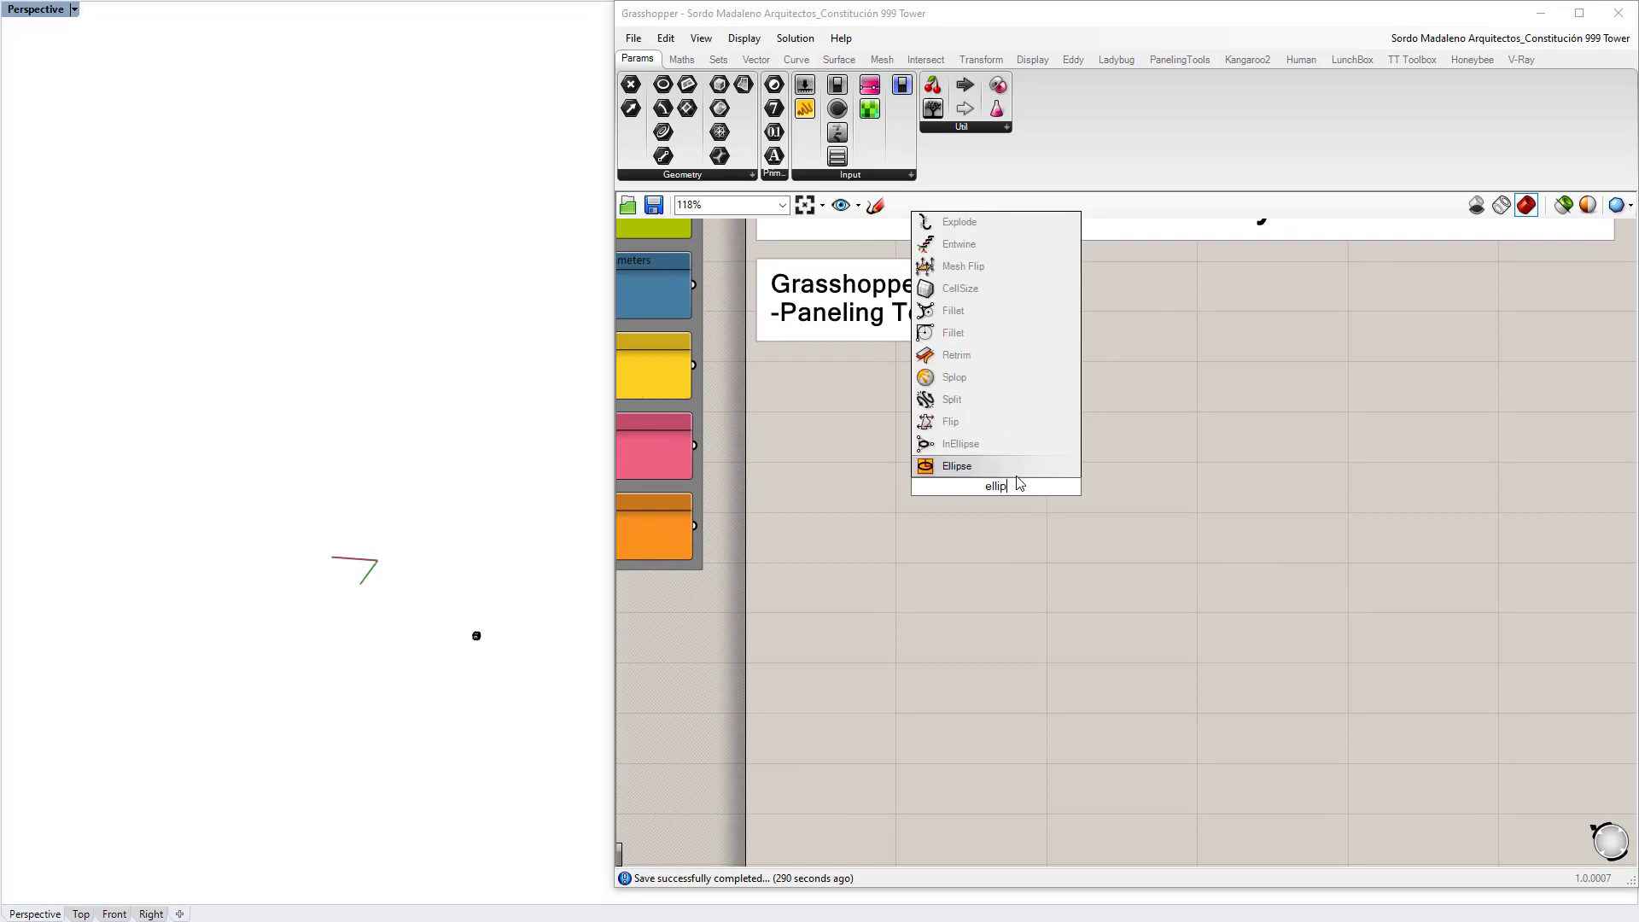
key(Return)
drag(1010, 493, 1131, 503)
click(1078, 421)
scroll(1072, 486, up, 4)
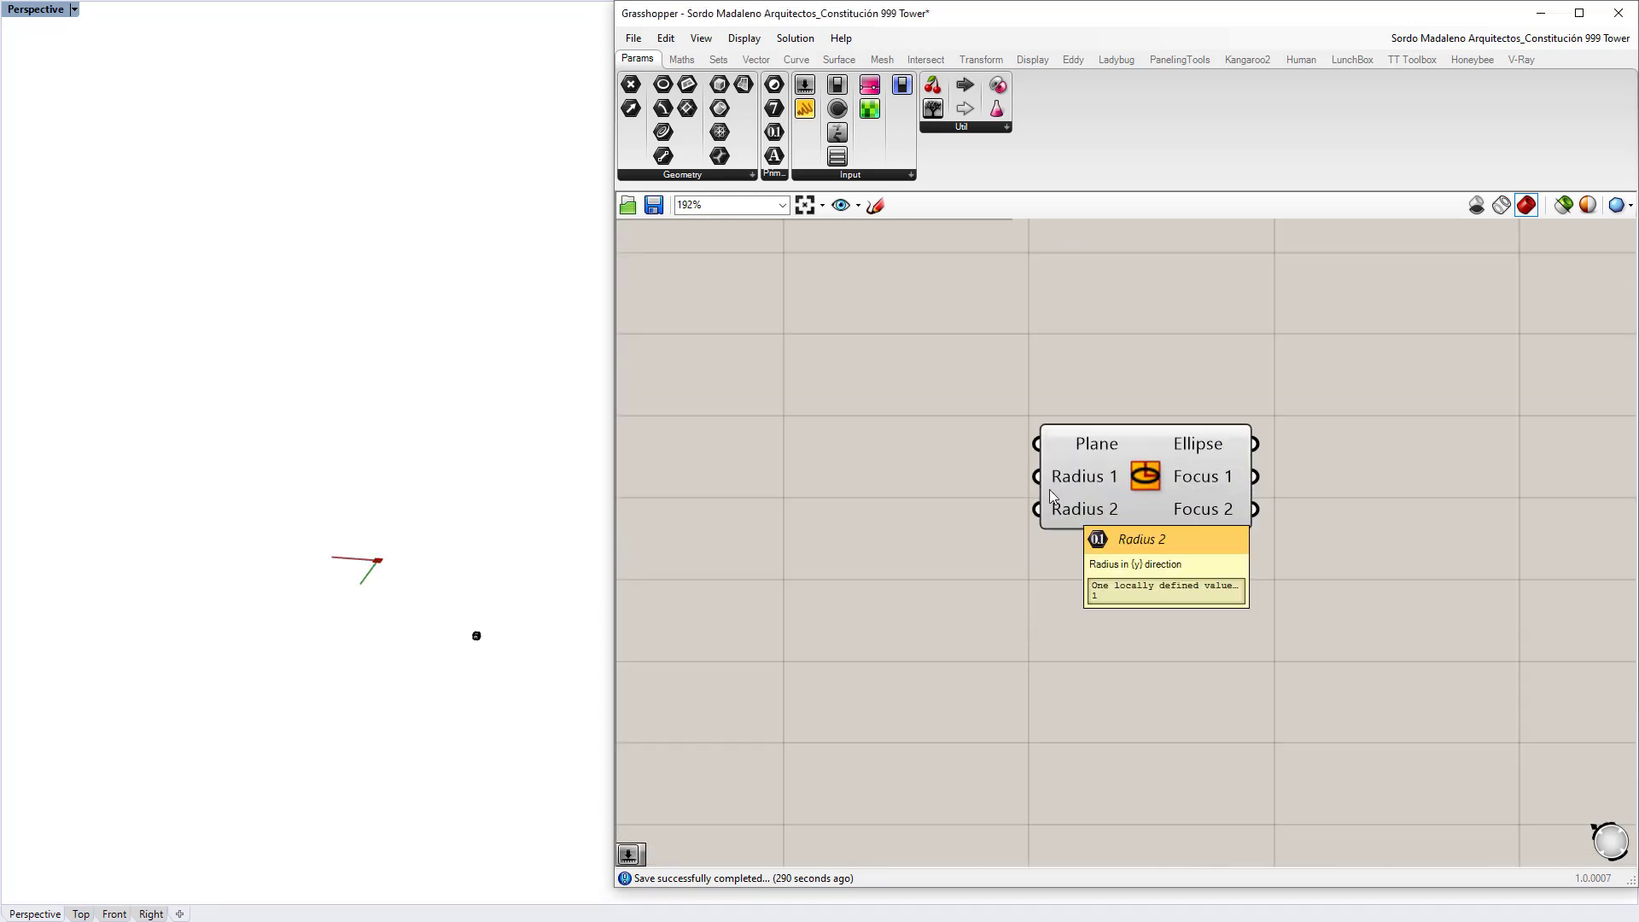
Step: Add number sliders of 60 and 150 wired into the ellipse's Radius 1 and Radius 2
double_click(813, 471)
text(60)
key(Return)
drag(901, 480, 1029, 478)
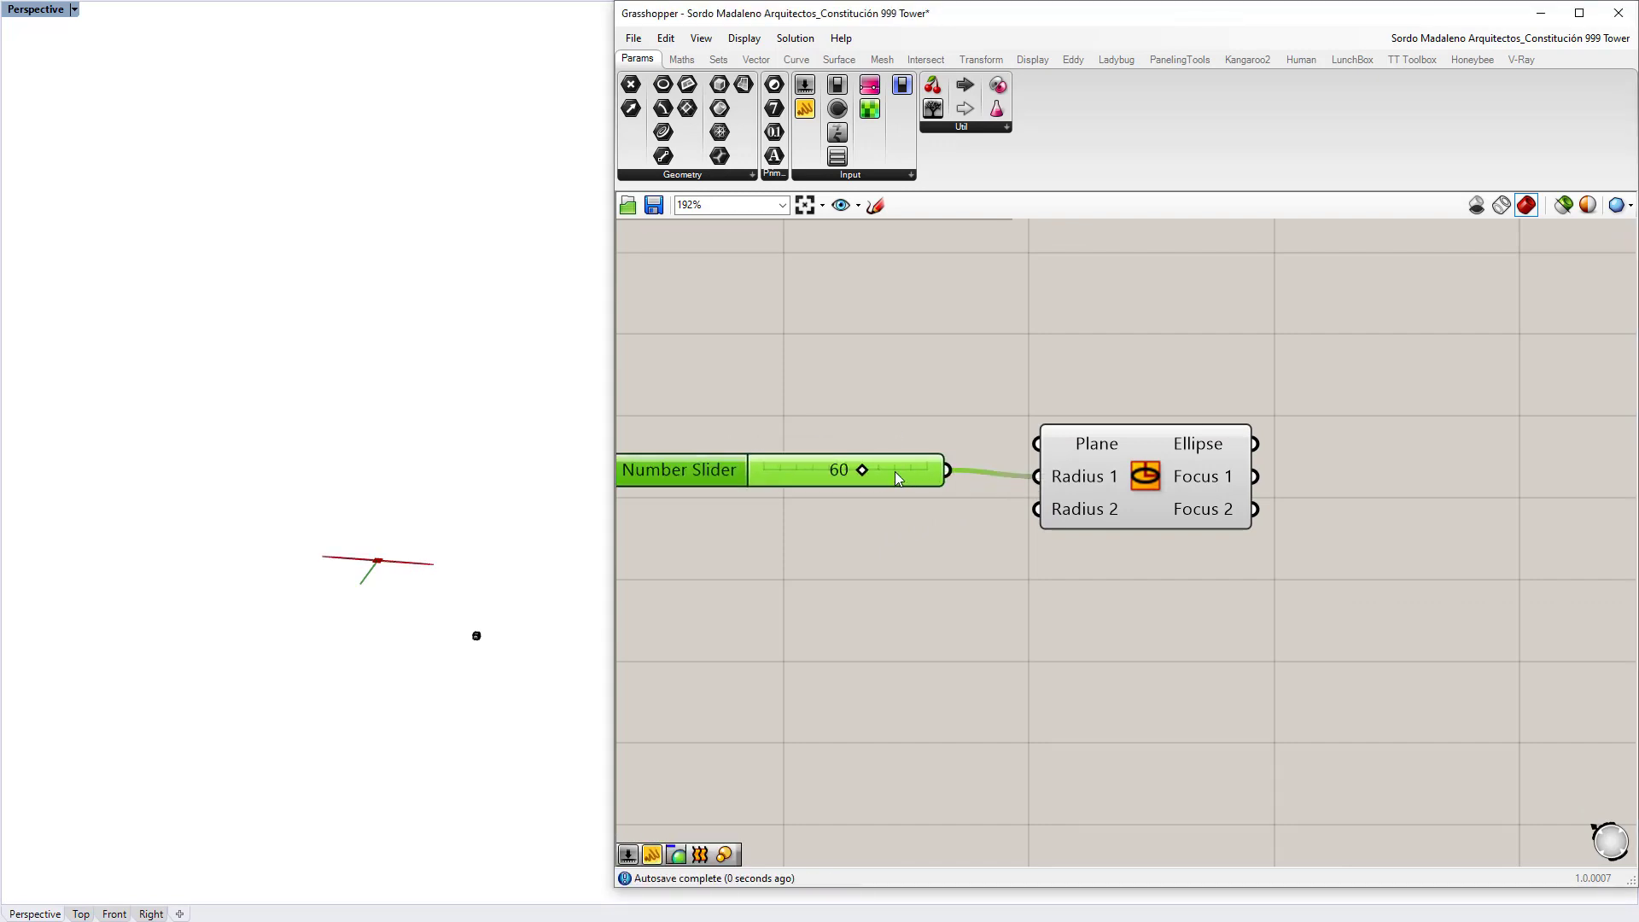
click(890, 576)
right_drag(818, 579, 813, 525)
double_click(812, 522)
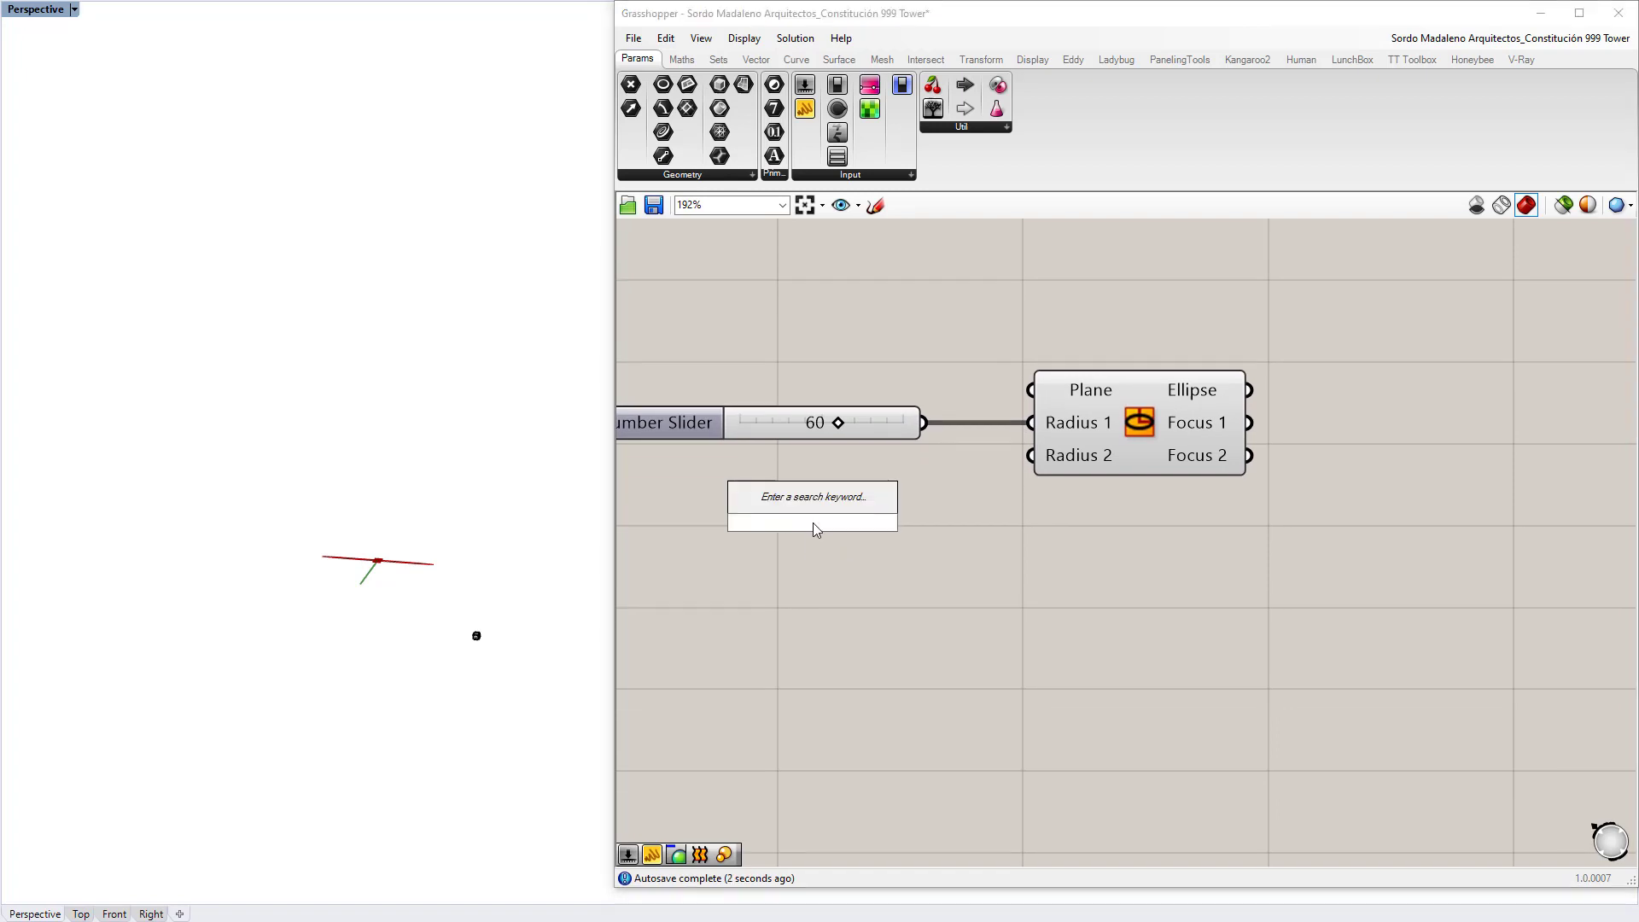
text(150)
key(Return)
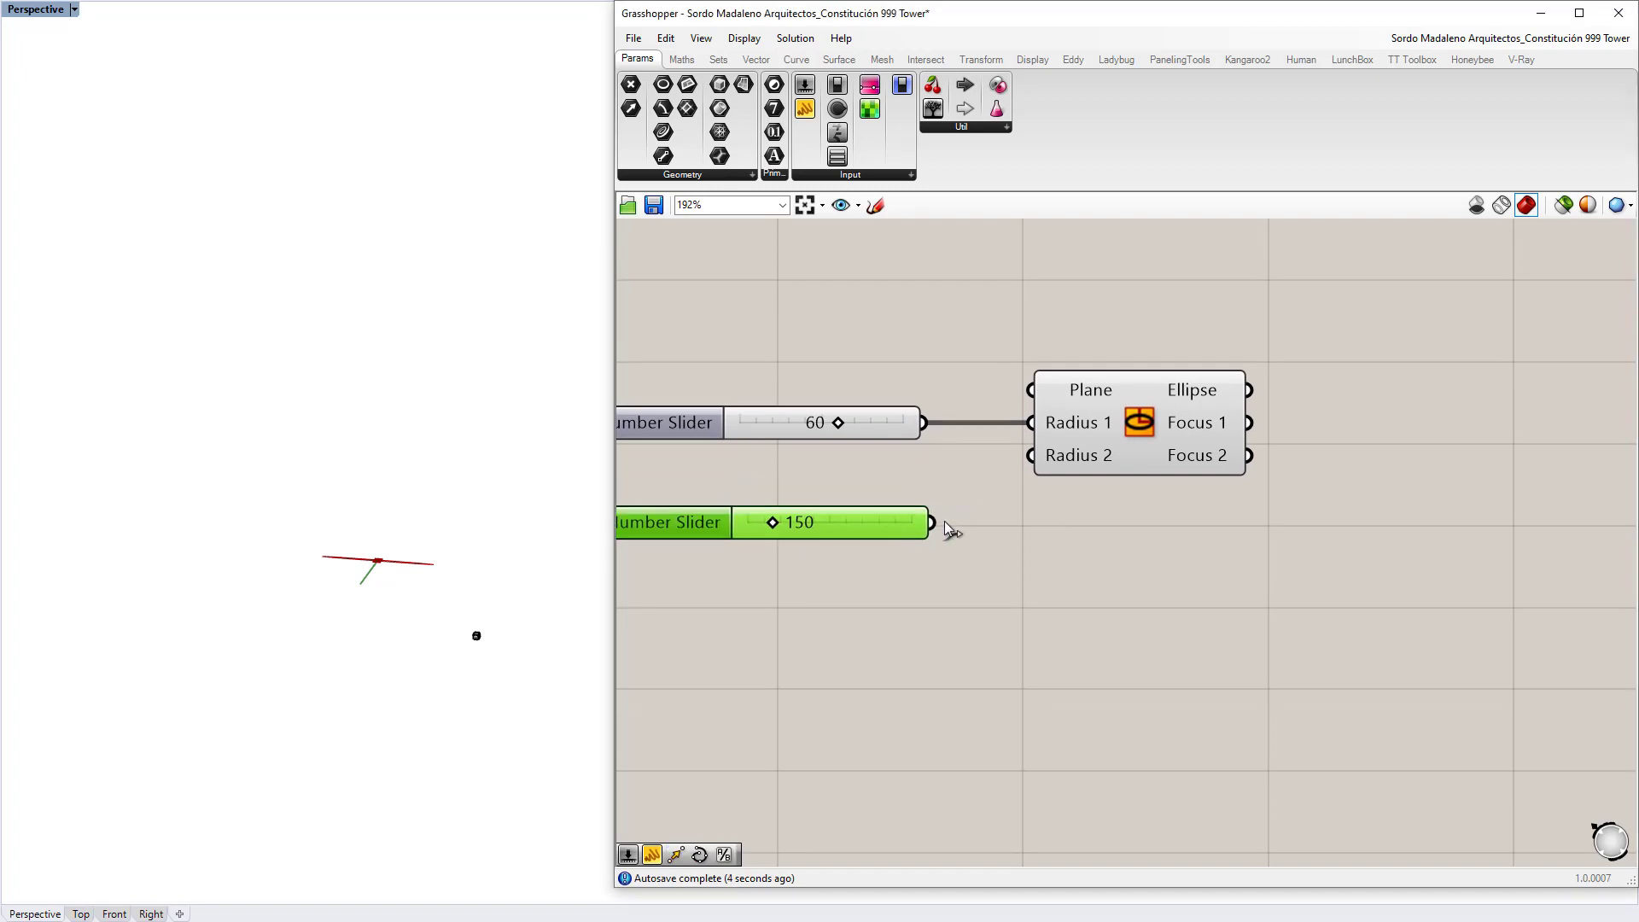
drag(939, 522, 1031, 455)
drag(1123, 413, 1147, 413)
click(1126, 562)
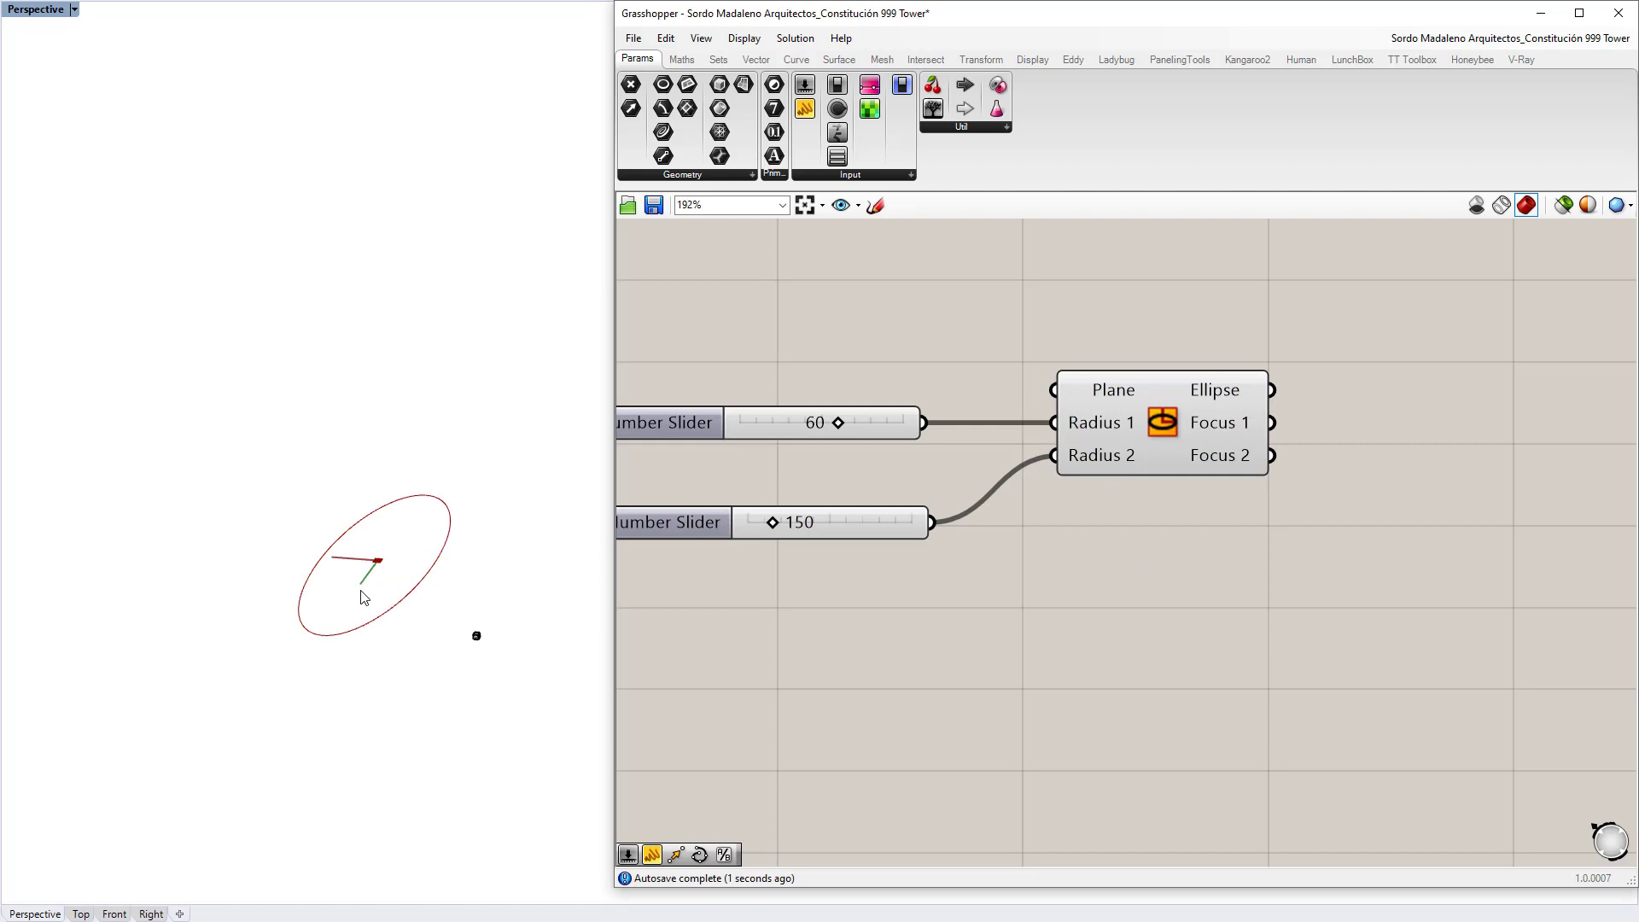
Step: Orbit the view to see the ellipse flat, then return to the Dezeen tower image
right_drag(364, 597, 448, 538)
scroll(1031, 465, down, 4)
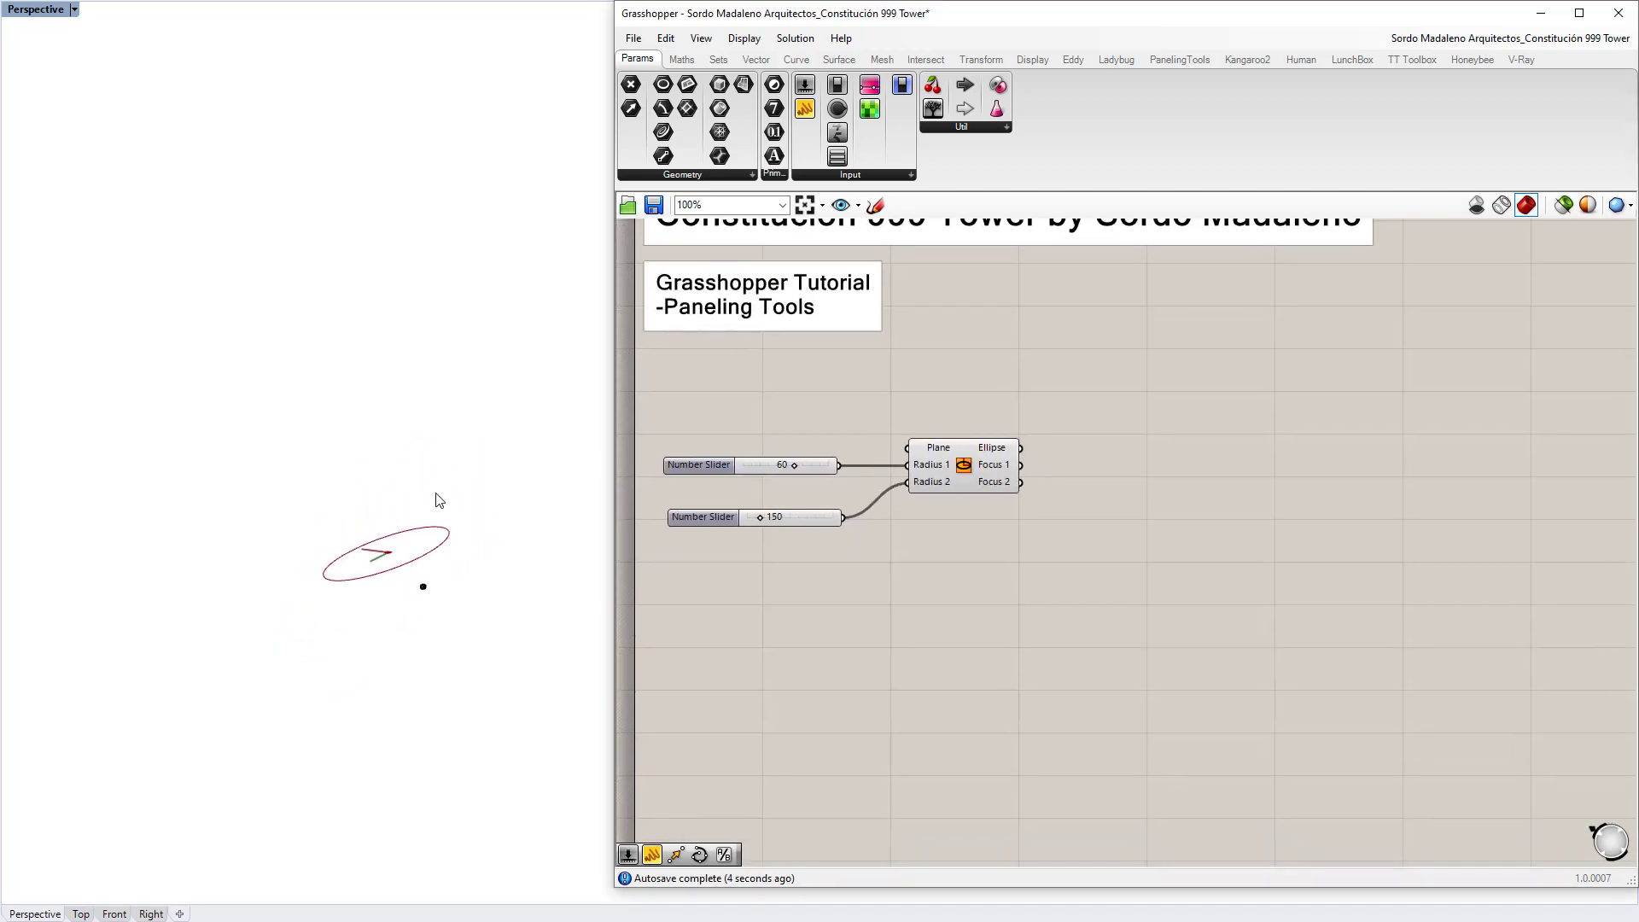
key(alt+Tab)
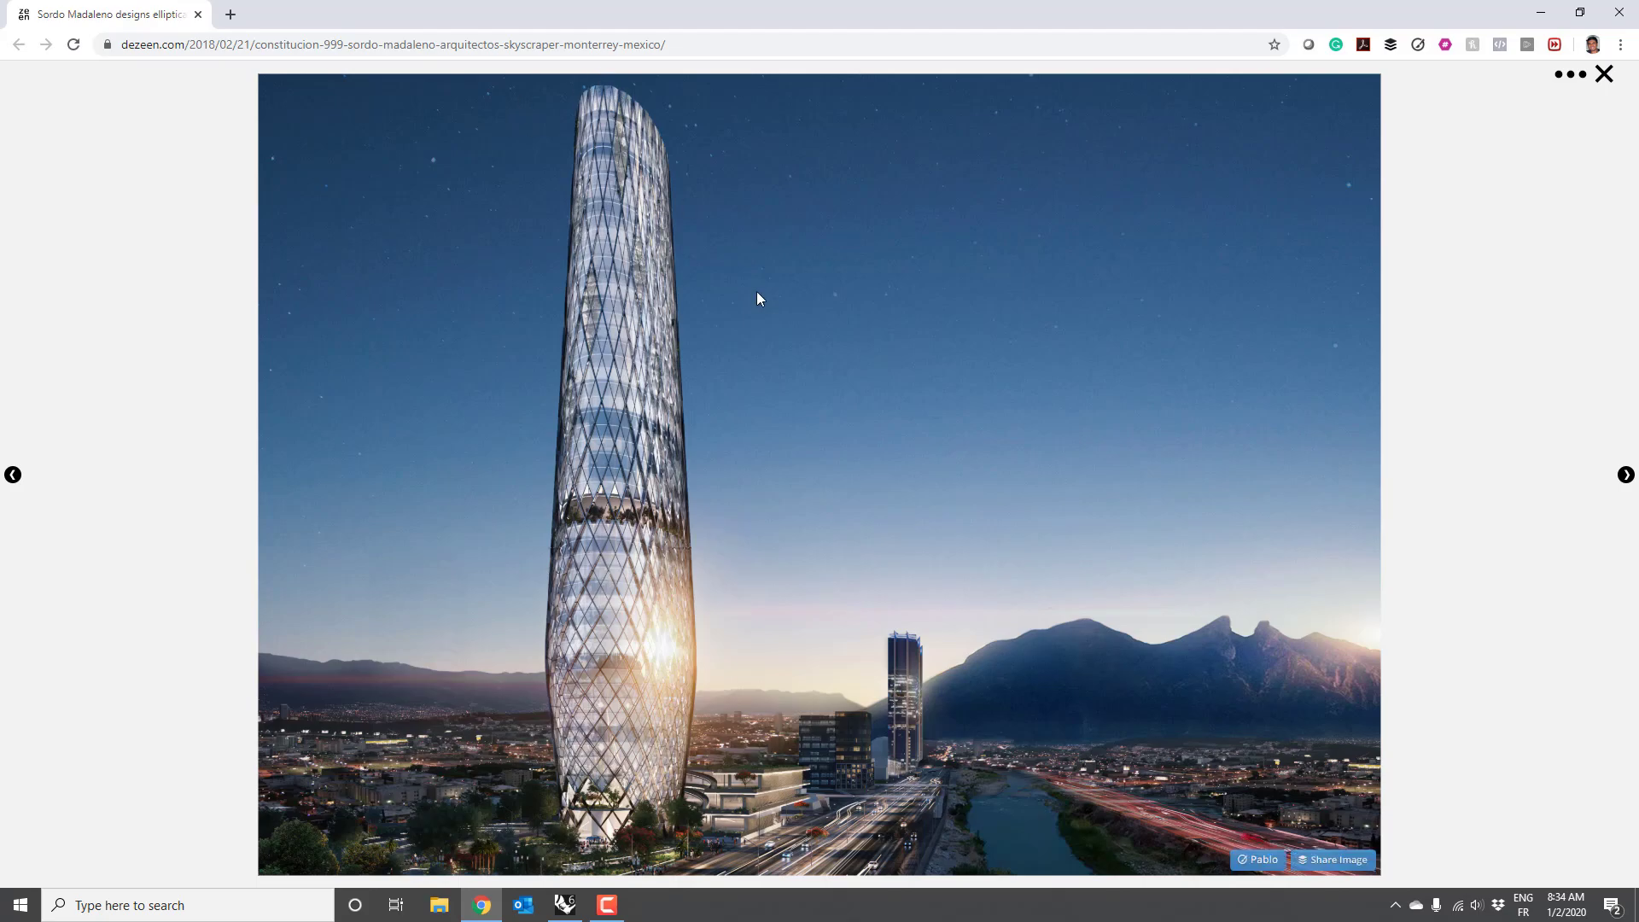
Step: Add a Move component that takes the ellipse as its geometry
key(alt+Tab)
right_drag(1052, 517, 971, 499)
double_click(1046, 475)
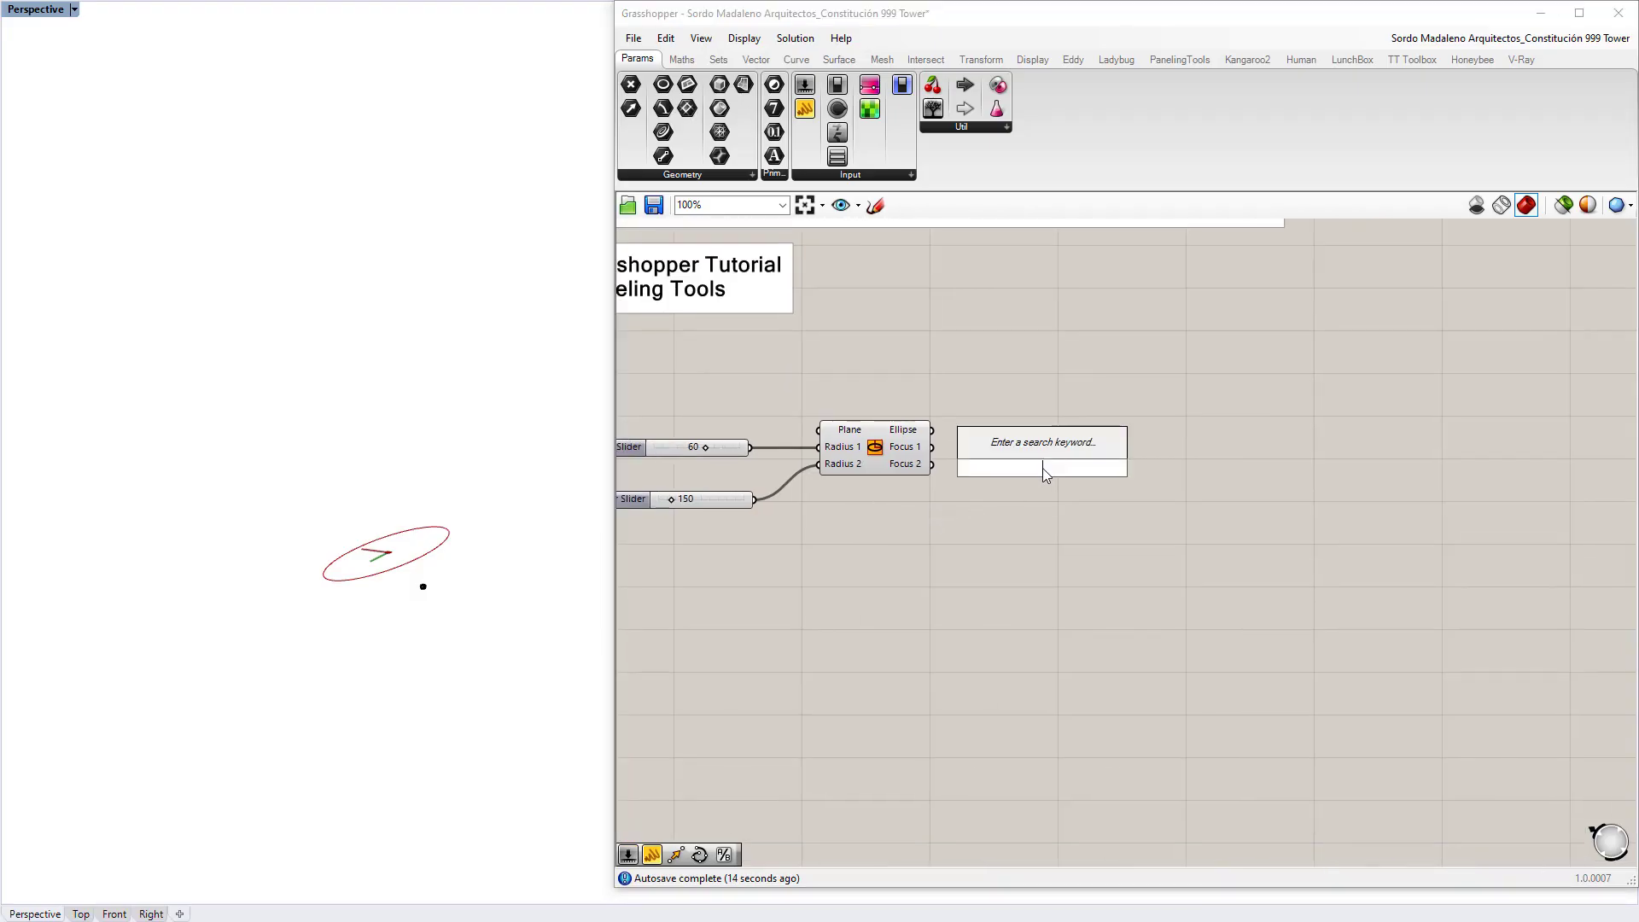
text(move)
key(Return)
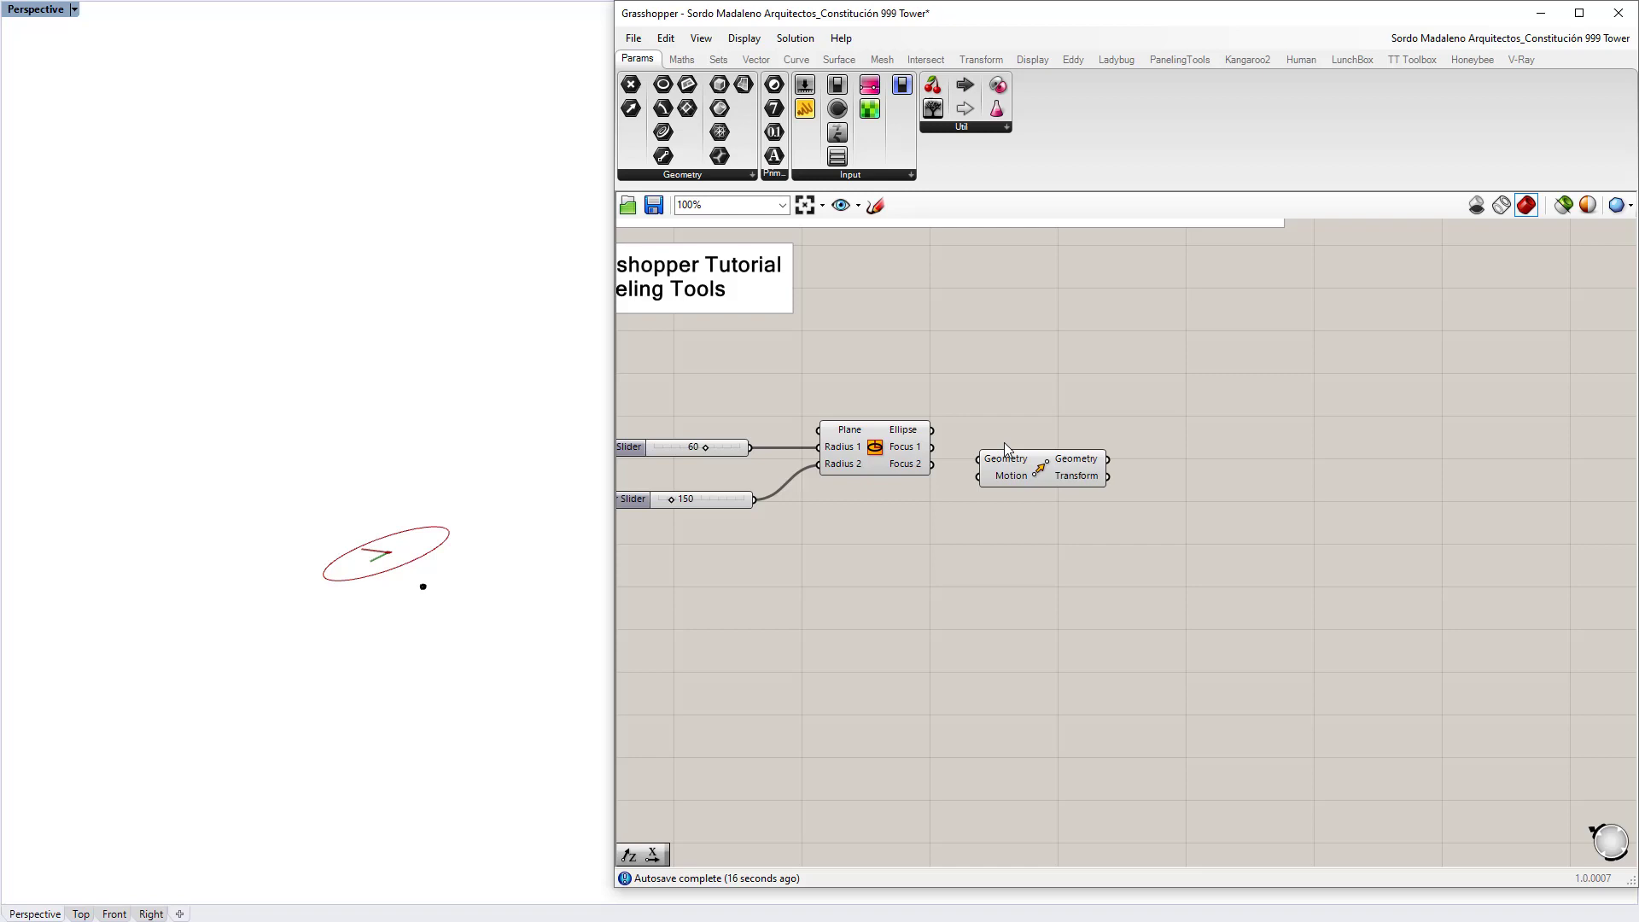
drag(932, 430, 1121, 448)
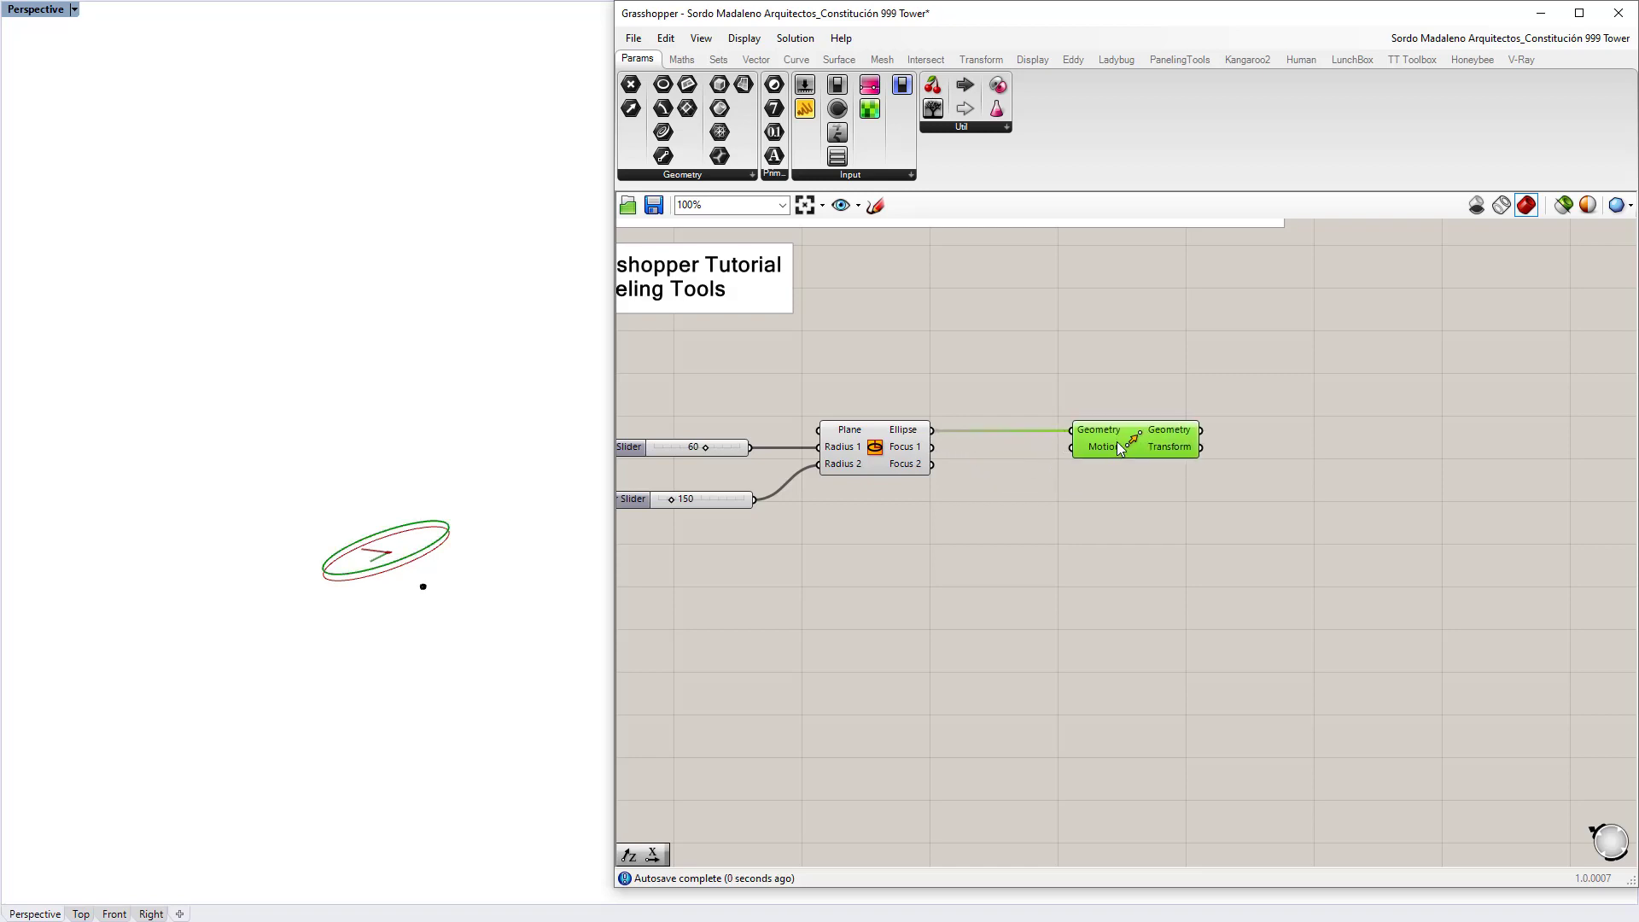
Step: Drive the Move motion with a Unit Z vector
double_click(1057, 529)
text(unit z)
key(Return)
drag(1113, 525, 1073, 446)
drag(1048, 531, 1018, 562)
right_drag(955, 569, 962, 494)
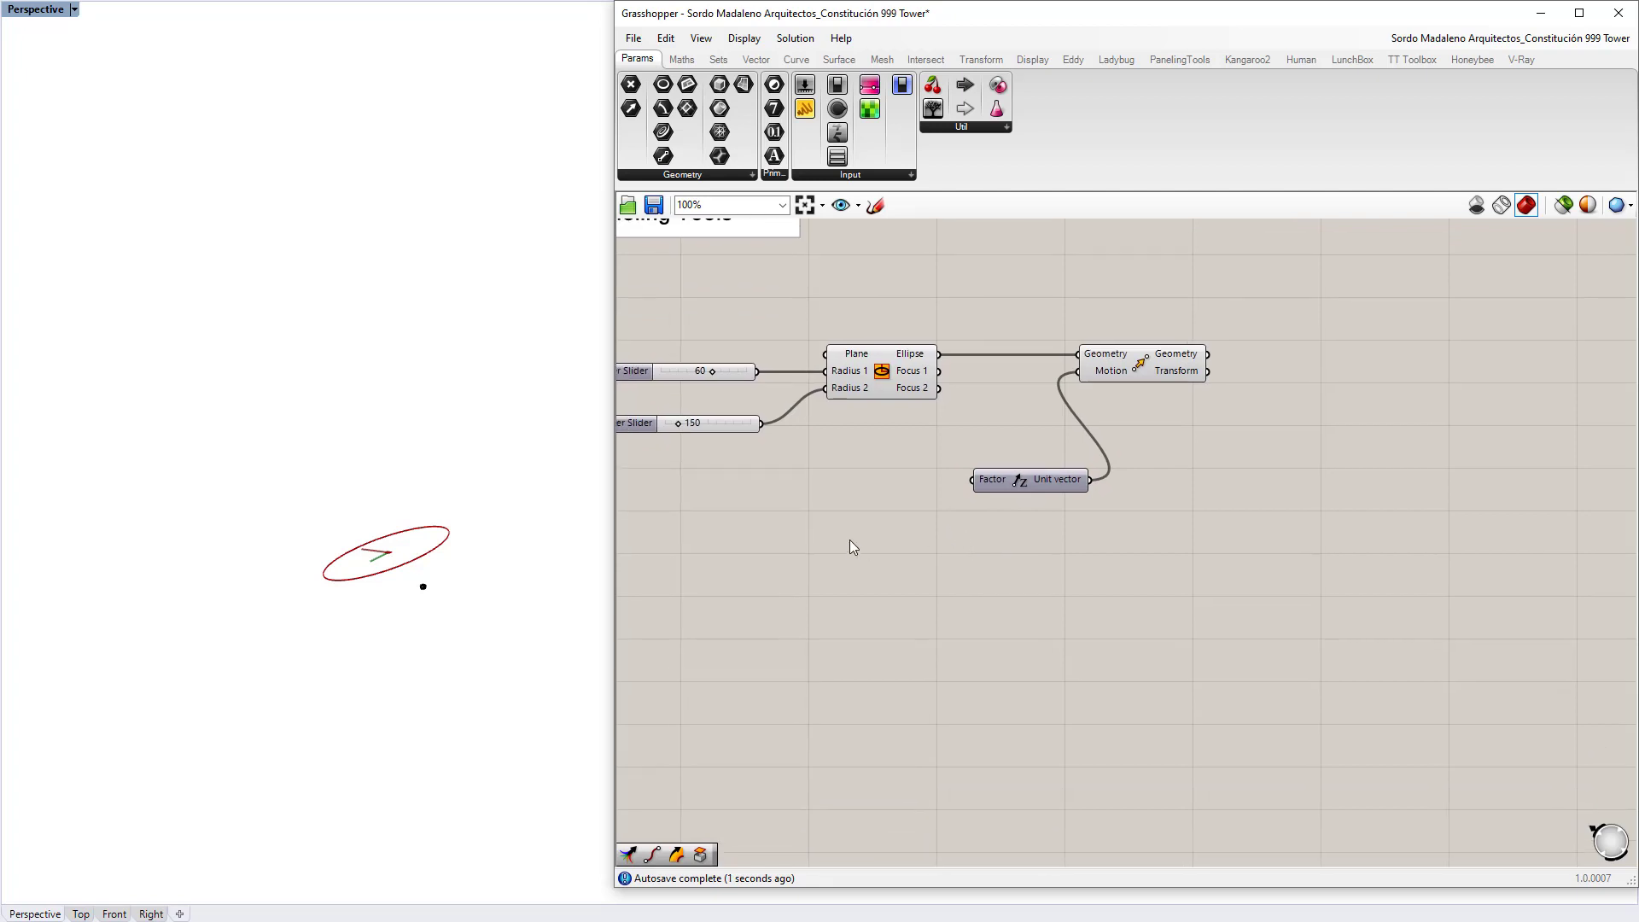
Step: Feed Unit Z's Factor from a new Merge component
double_click(848, 539)
text(merge)
click(849, 521)
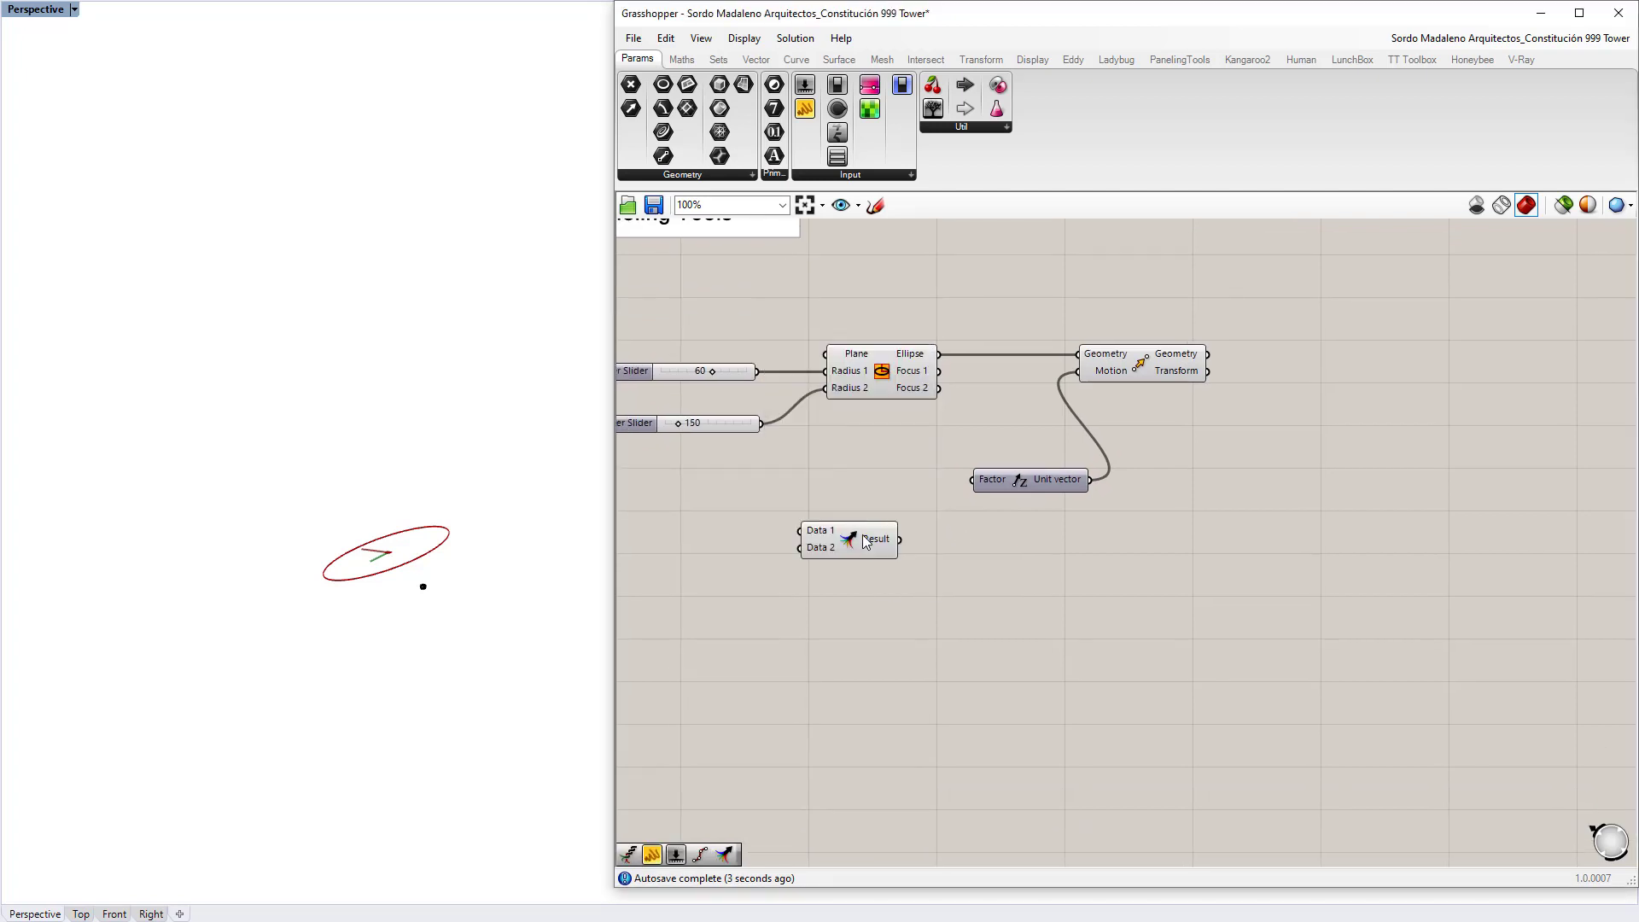
drag(966, 483, 971, 479)
drag(862, 564, 972, 503)
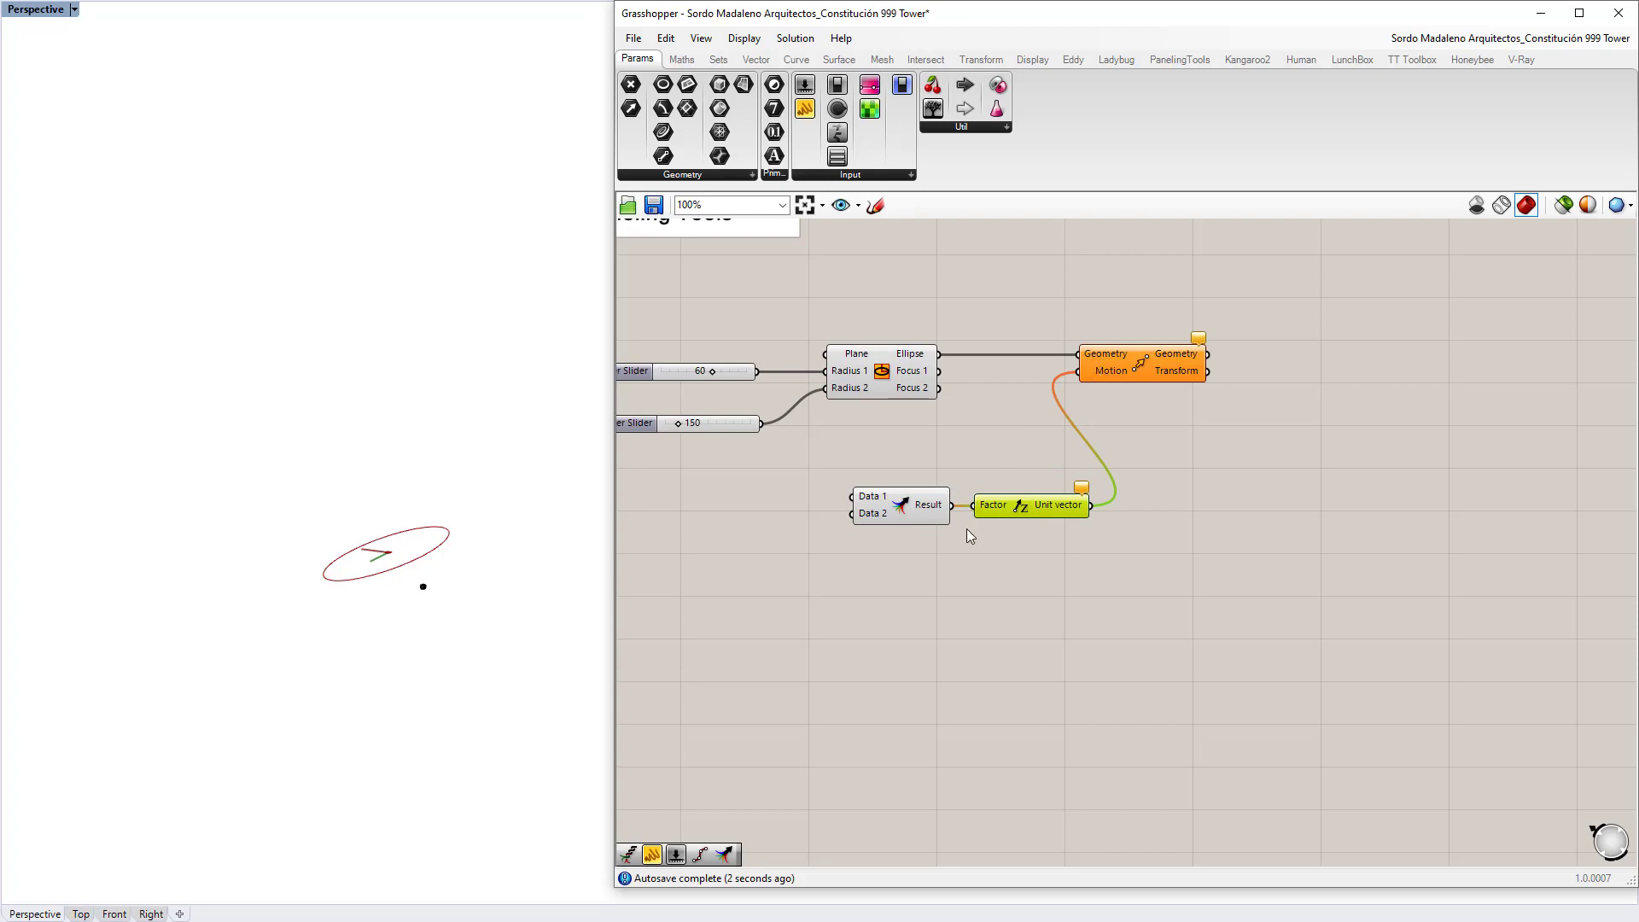
right_drag(834, 521, 904, 499)
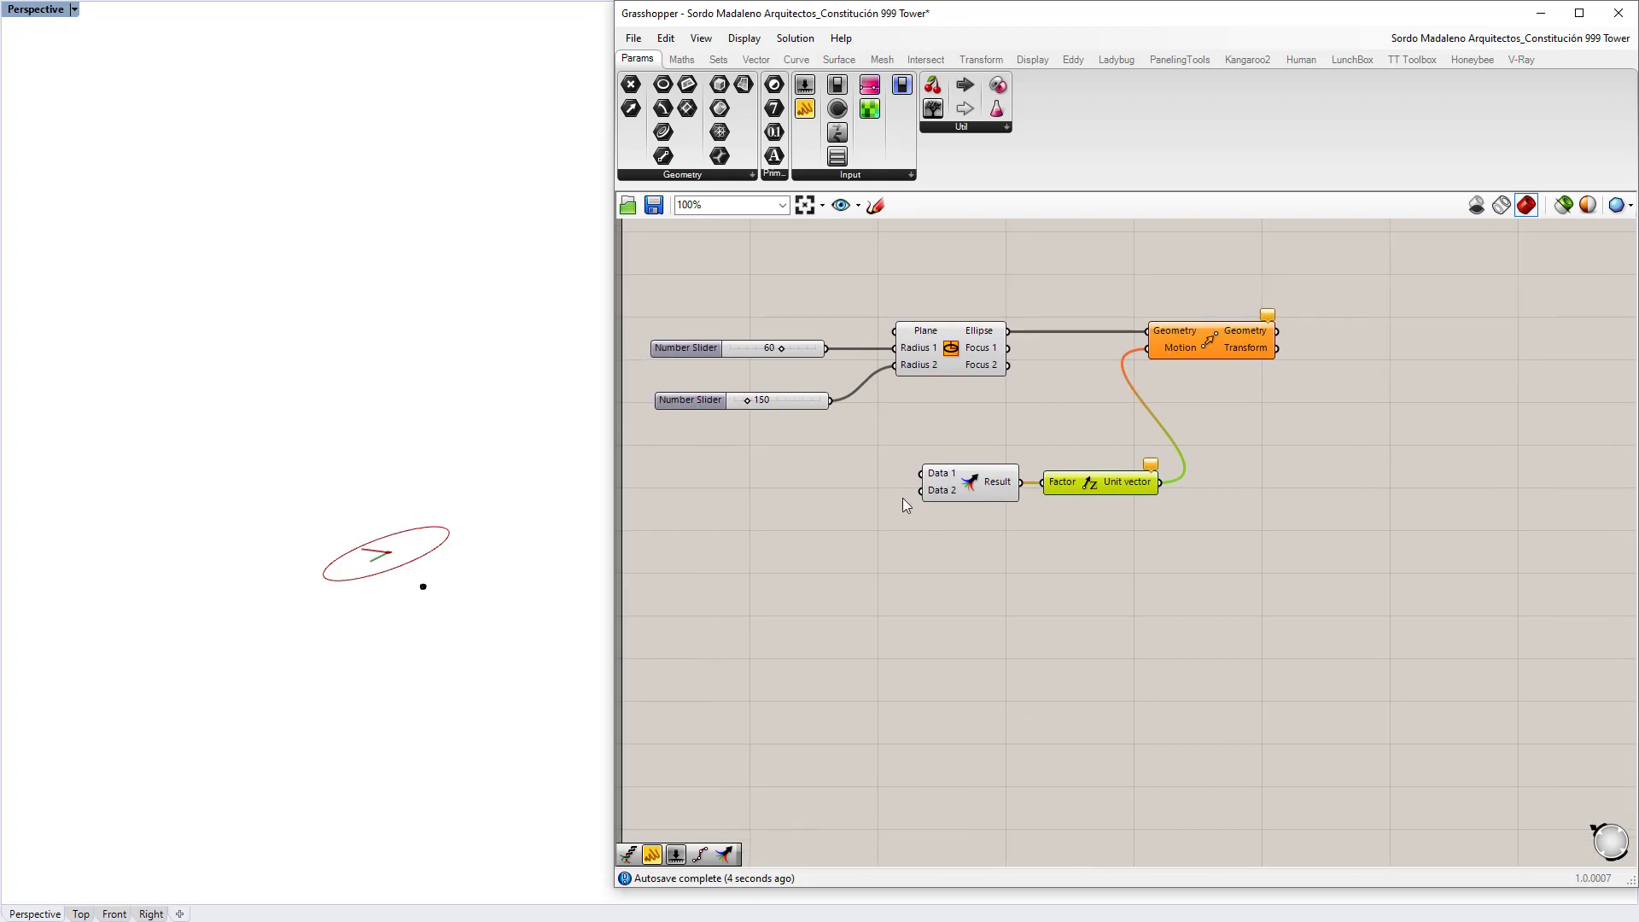
Step: Wire a Panel holding 0 into Merge's Data 1 input
double_click(842, 463)
text("0)
key(Return)
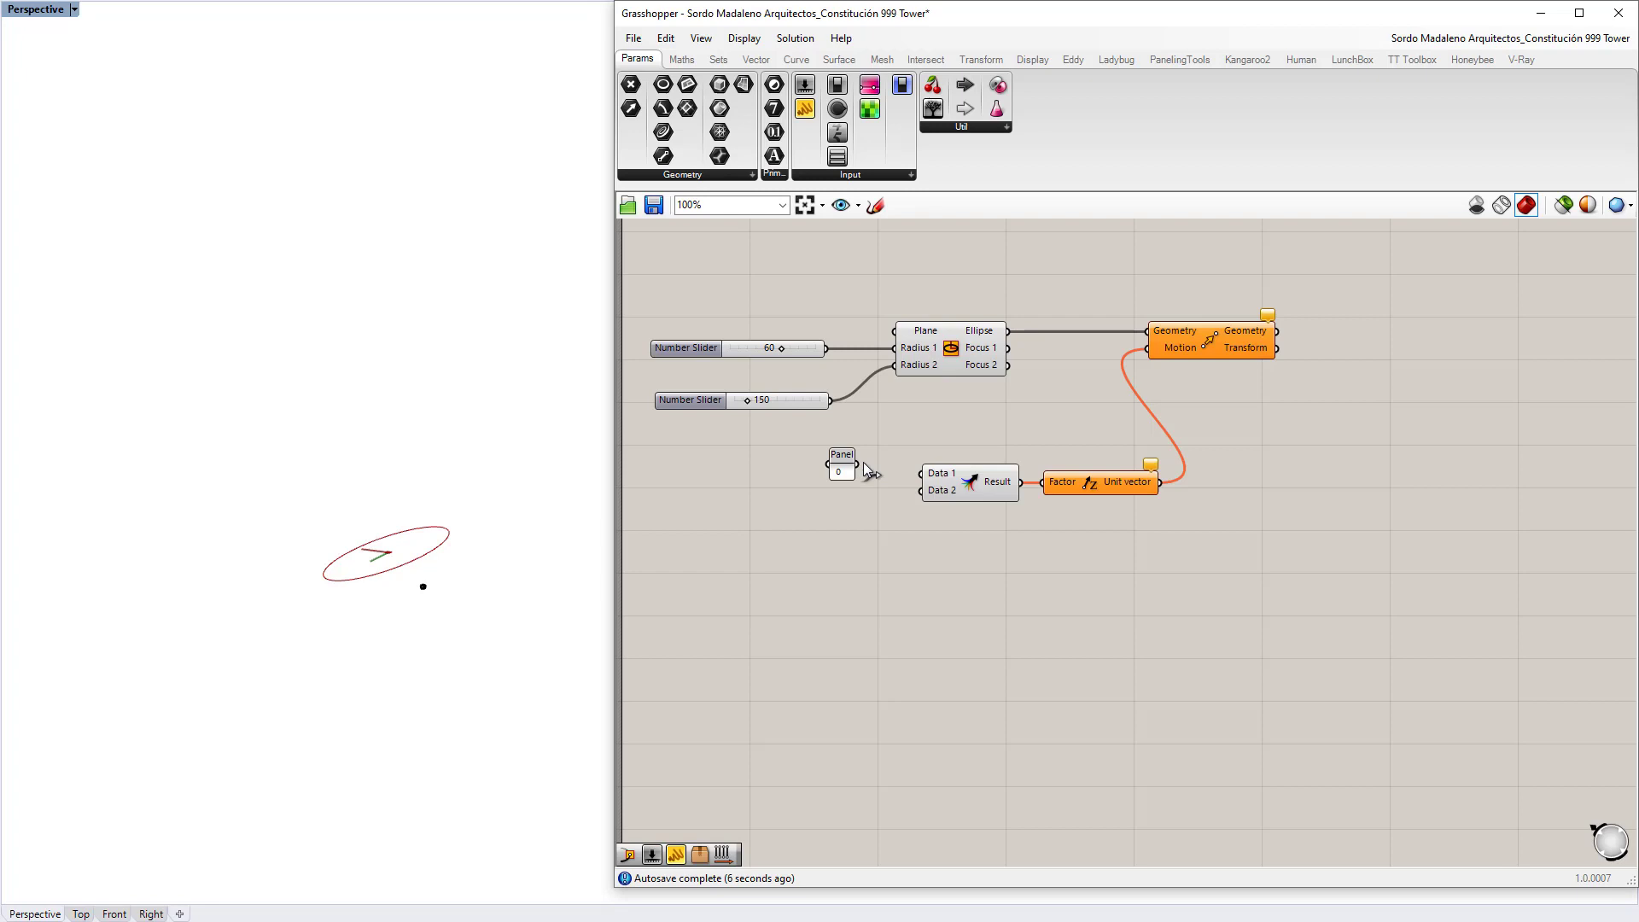
drag(857, 464, 932, 476)
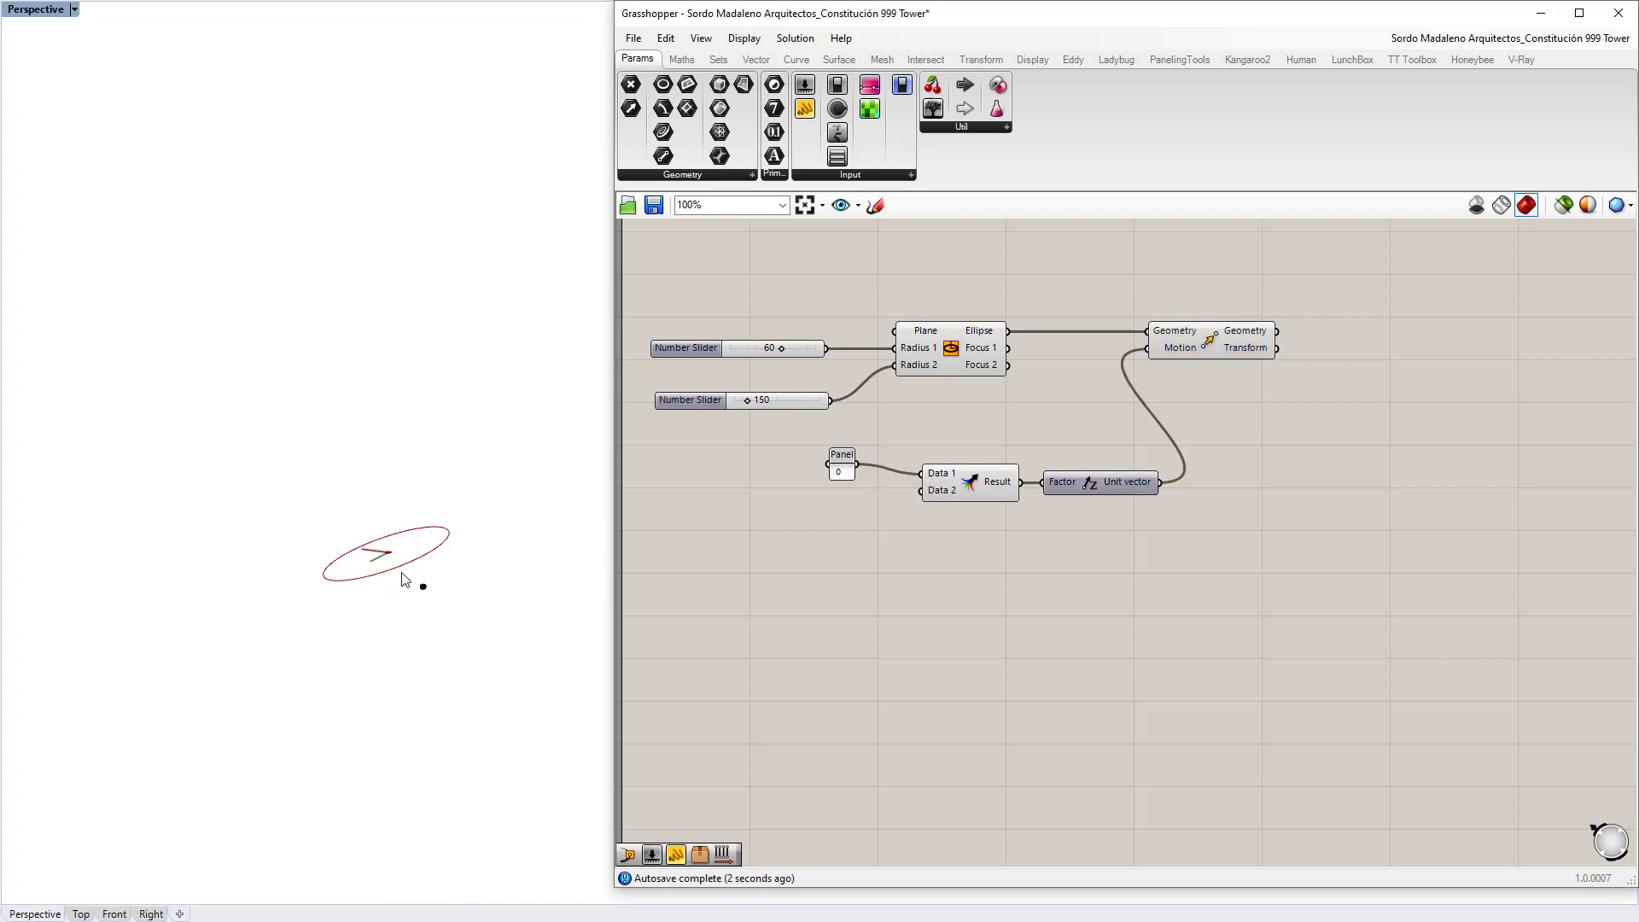
Step: Add a number slider set to 250 for the middle ellipse height
double_click(843, 506)
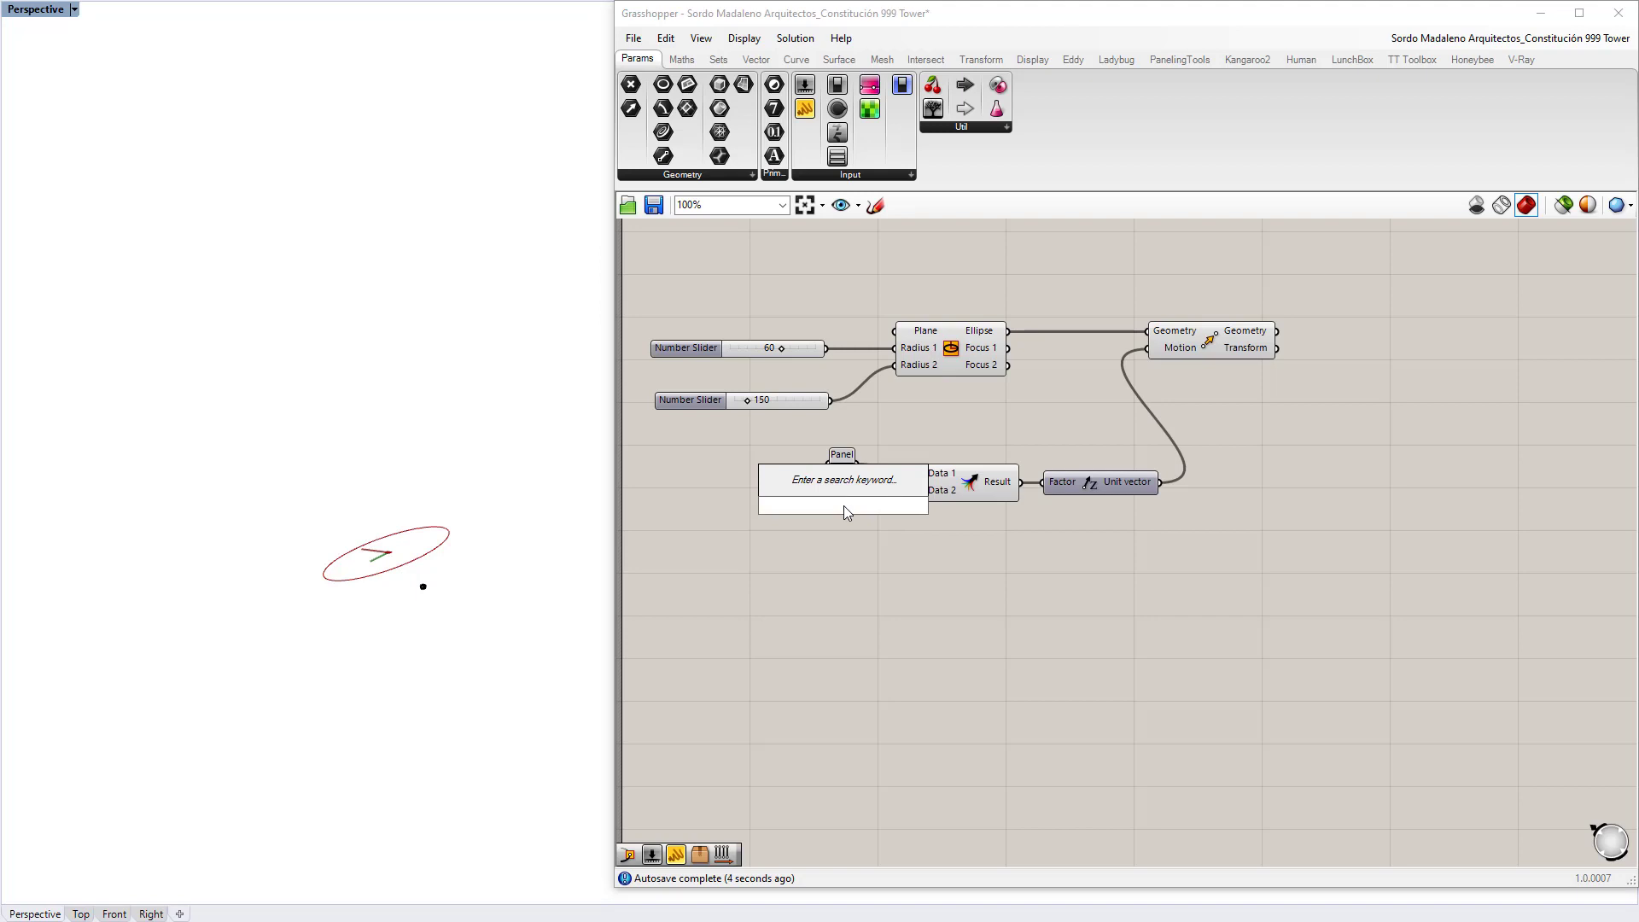
text(250)
key(Return)
drag(895, 505, 934, 483)
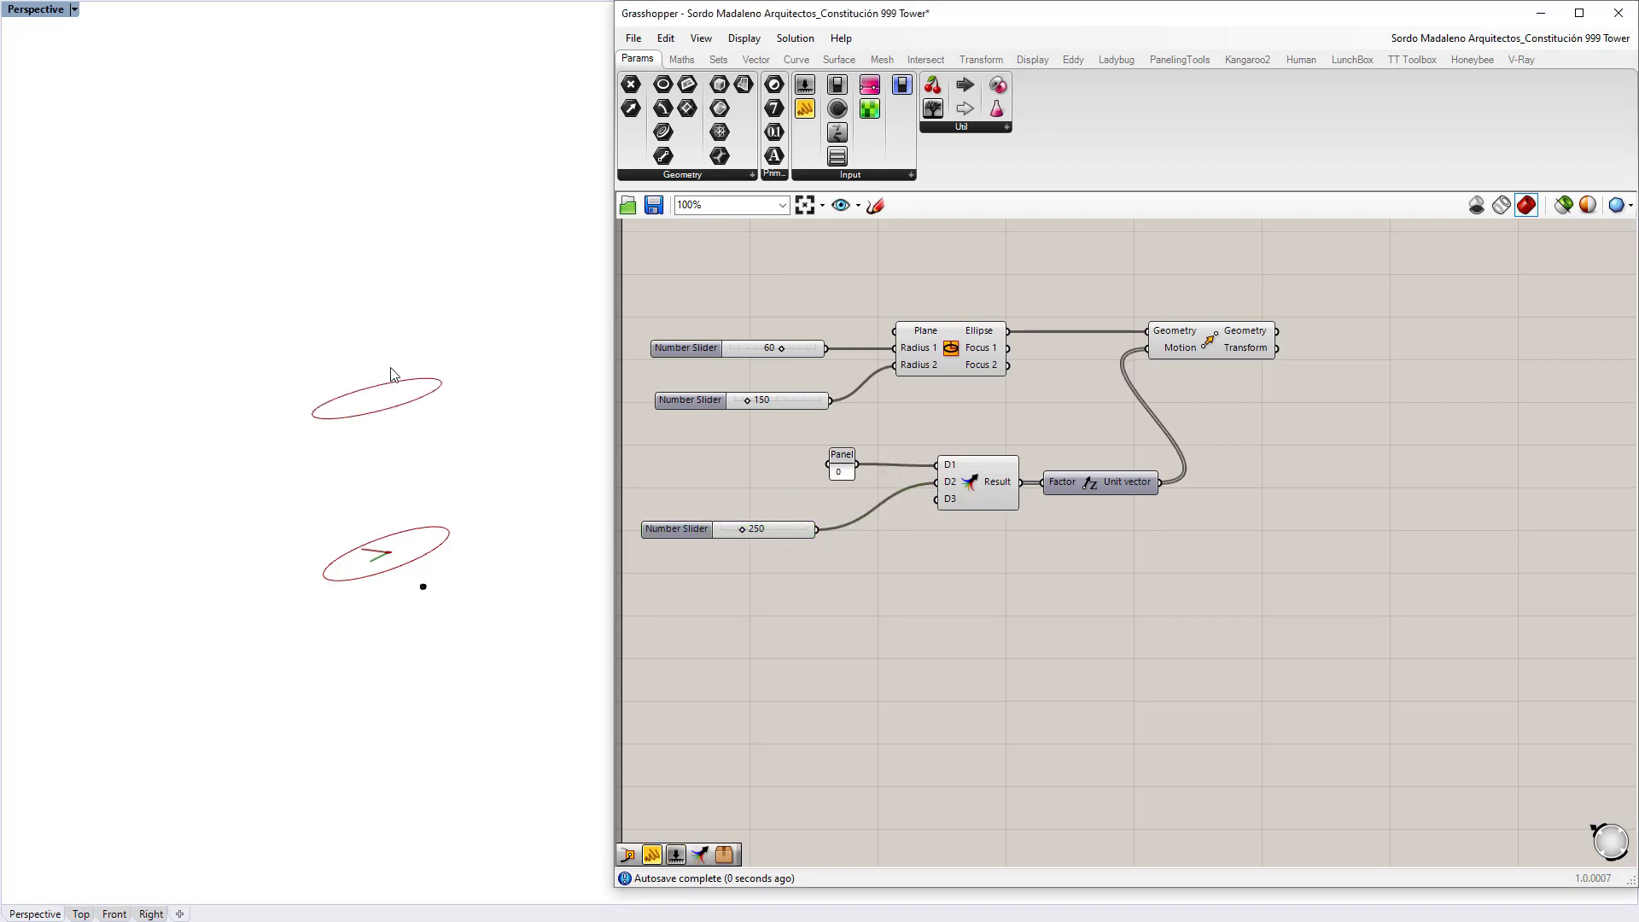
right_drag(722, 556, 745, 495)
Step: Add a Panel with 750 and connect it to Merge's D3 input
double_click(750, 537)
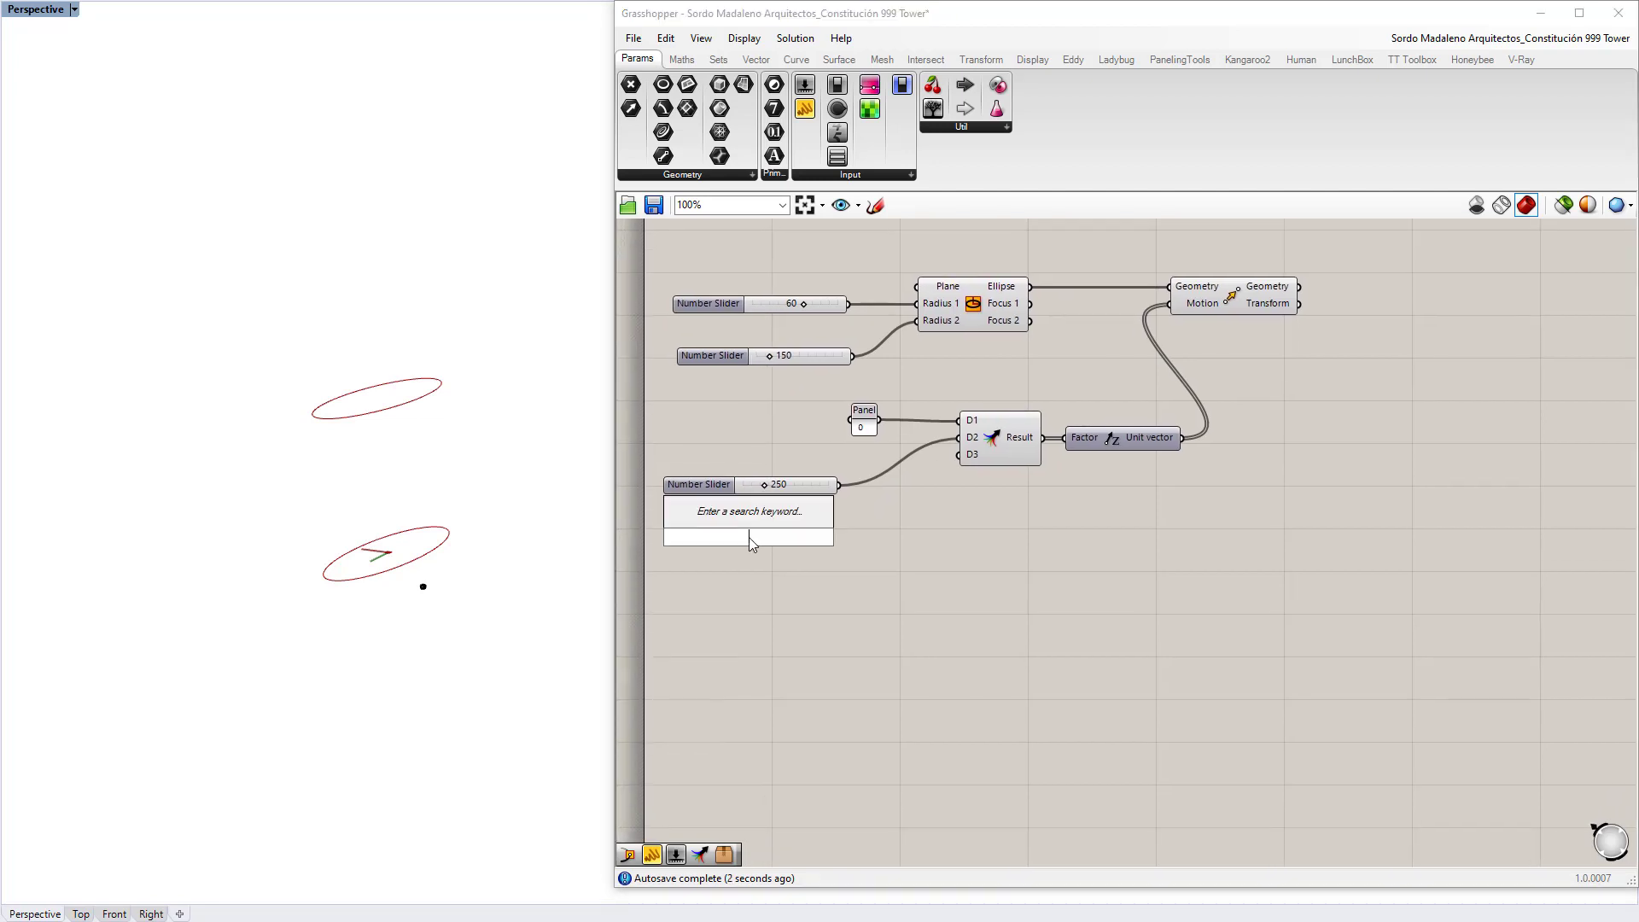
text("750)
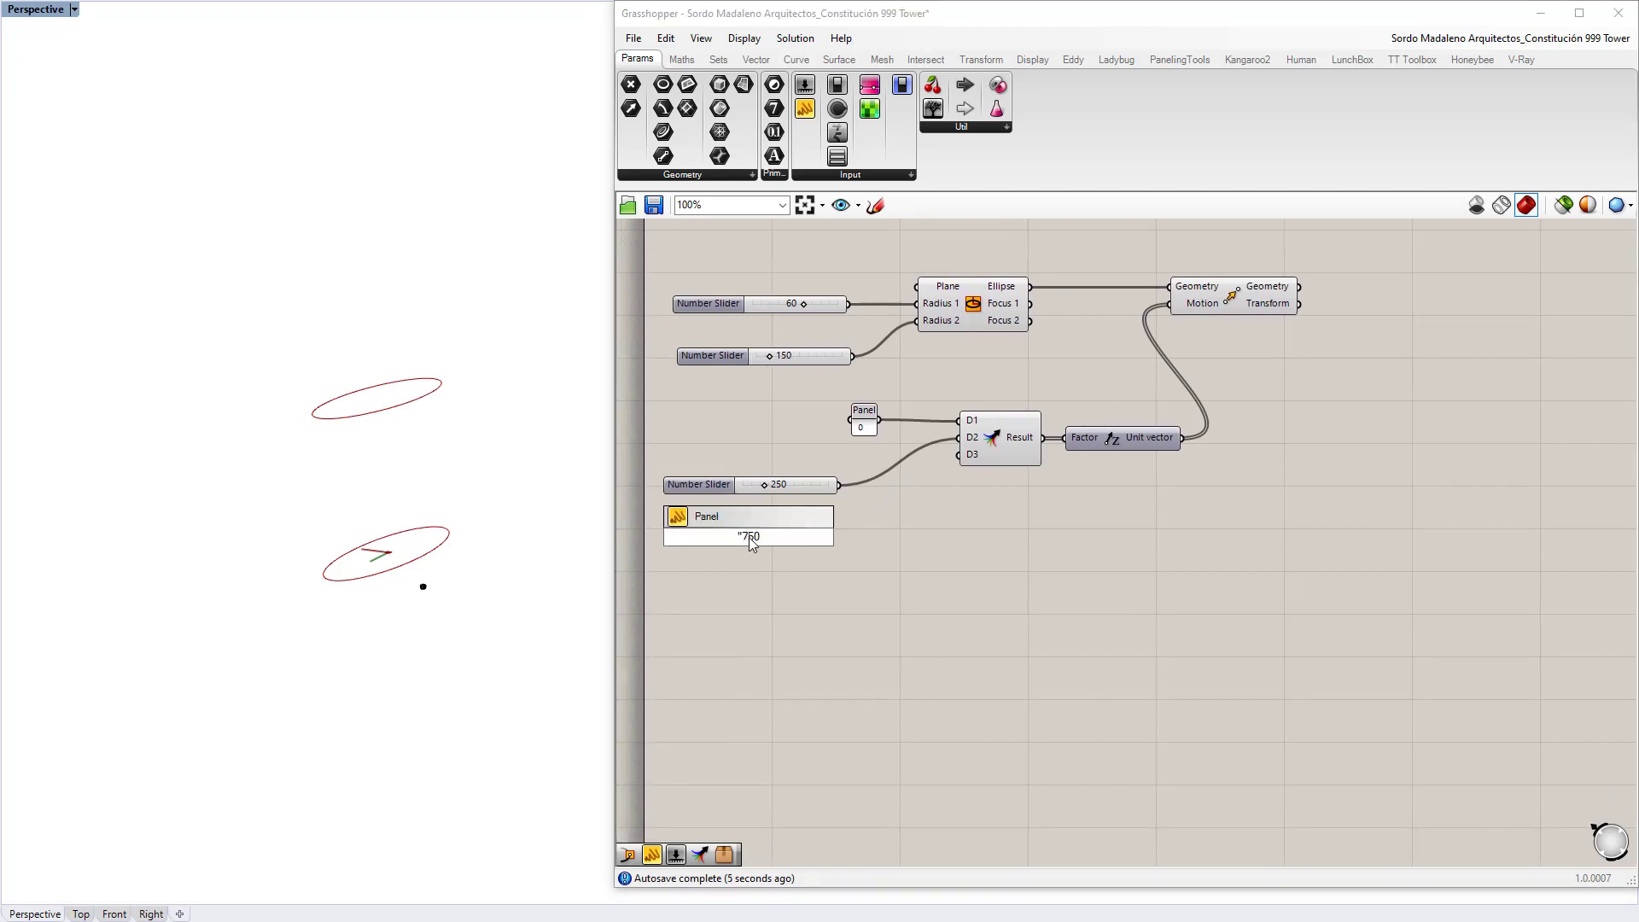
key(Return)
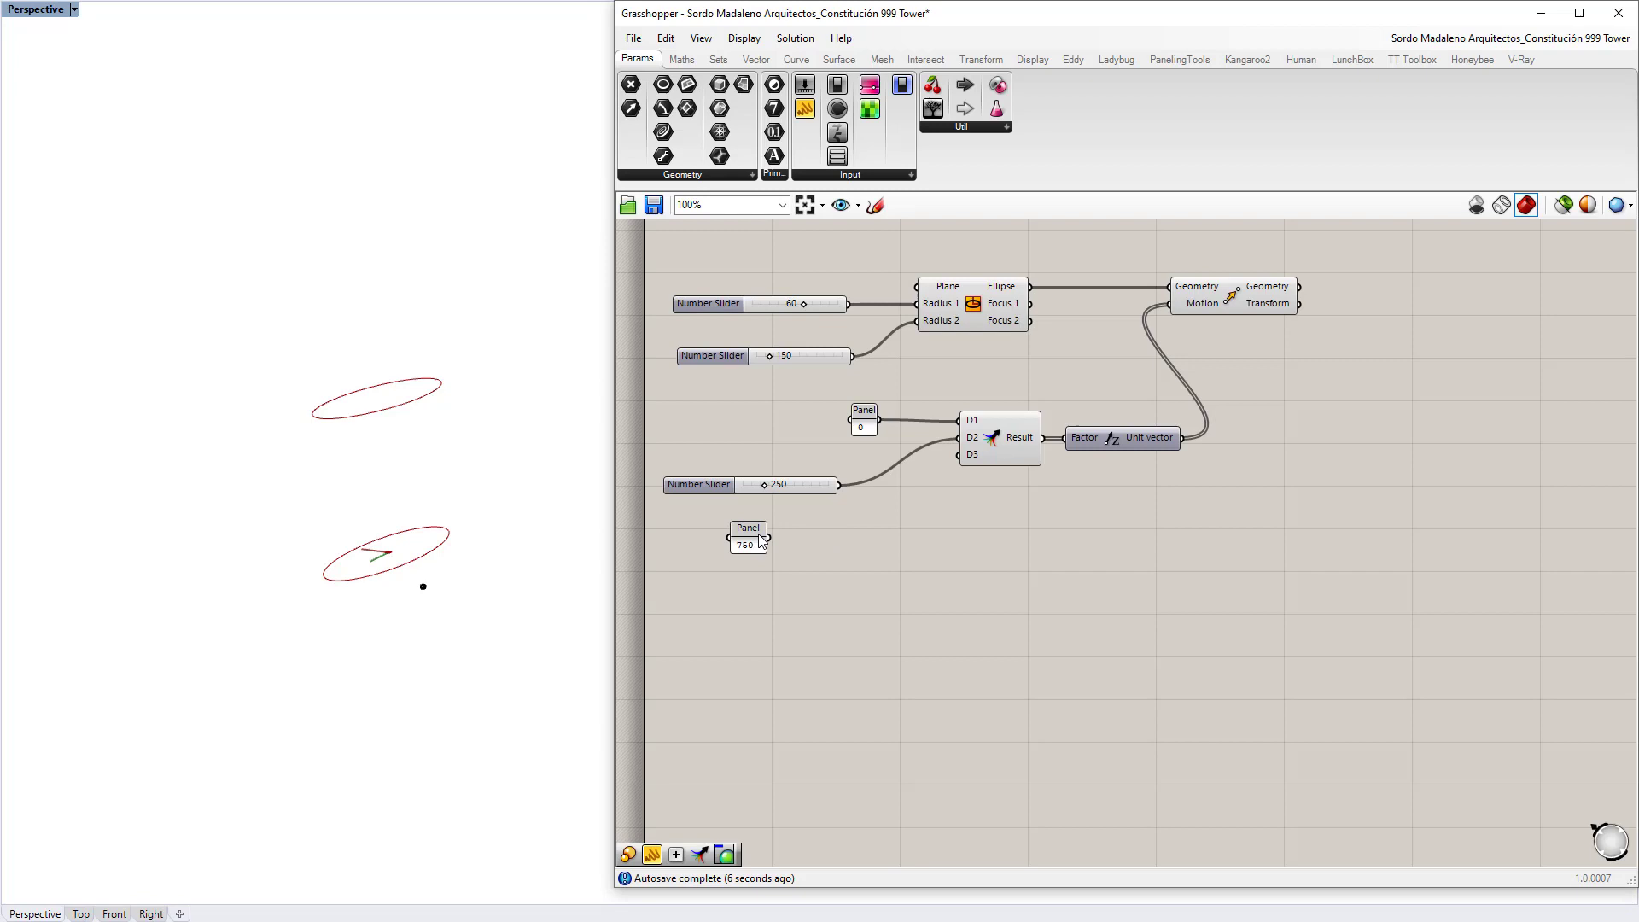
drag(758, 536, 971, 457)
right_drag(269, 439, 376, 510)
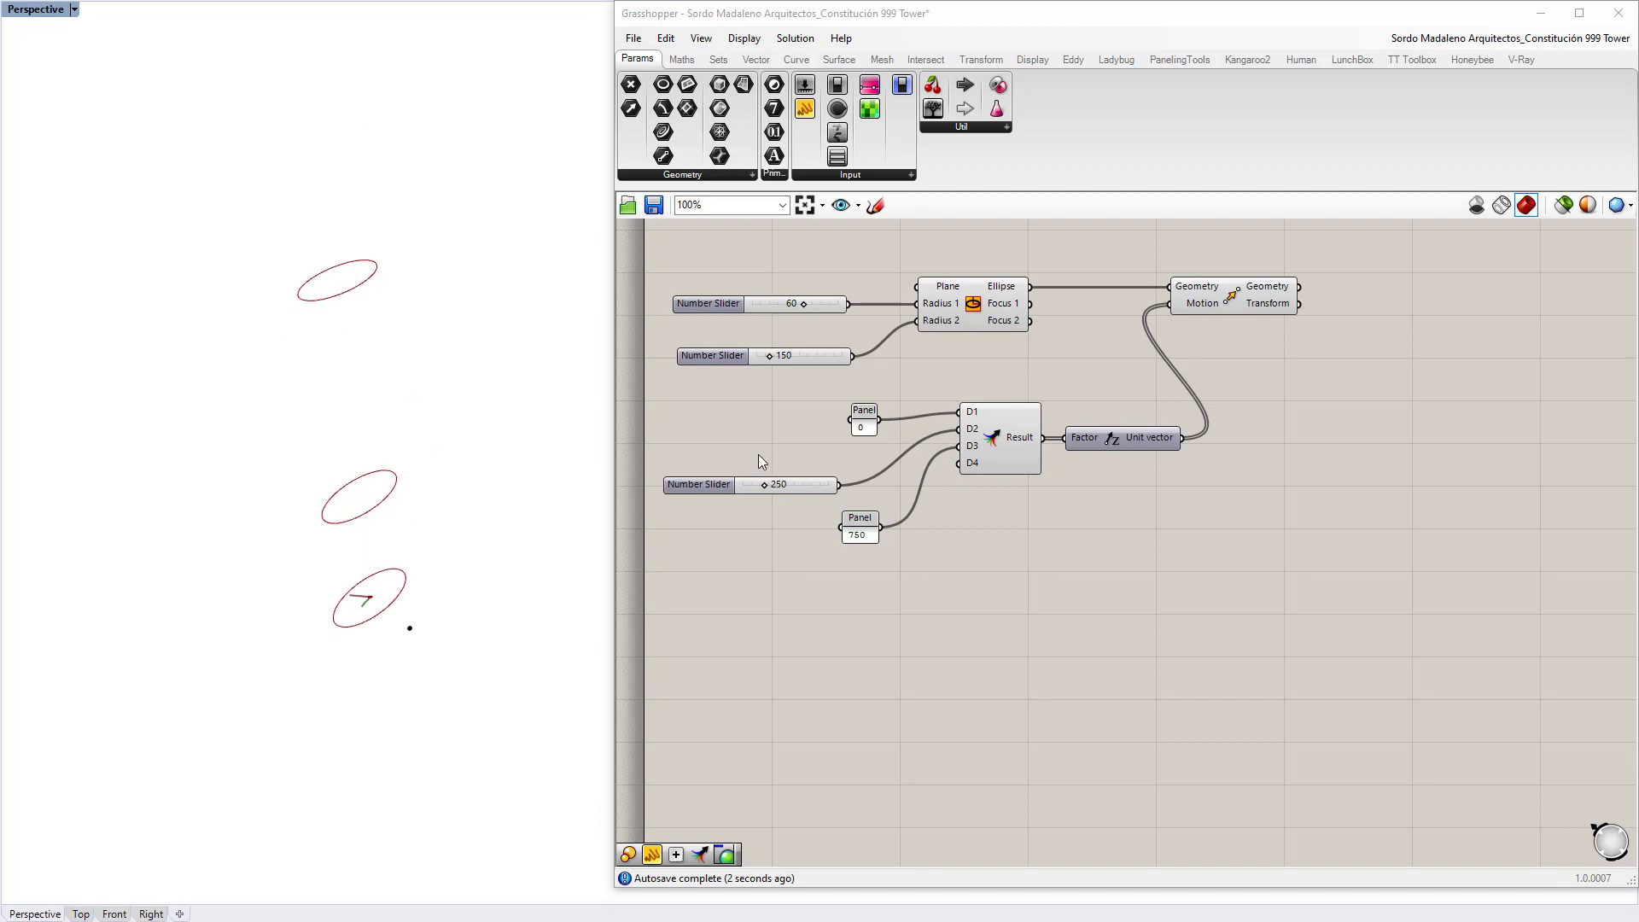
Step: Raise the middle ellipse from 250 to 308 and orbit to view the stacked ellipses
scroll(783, 525, up, 2)
drag(765, 459, 773, 459)
right_drag(589, 533, 430, 576)
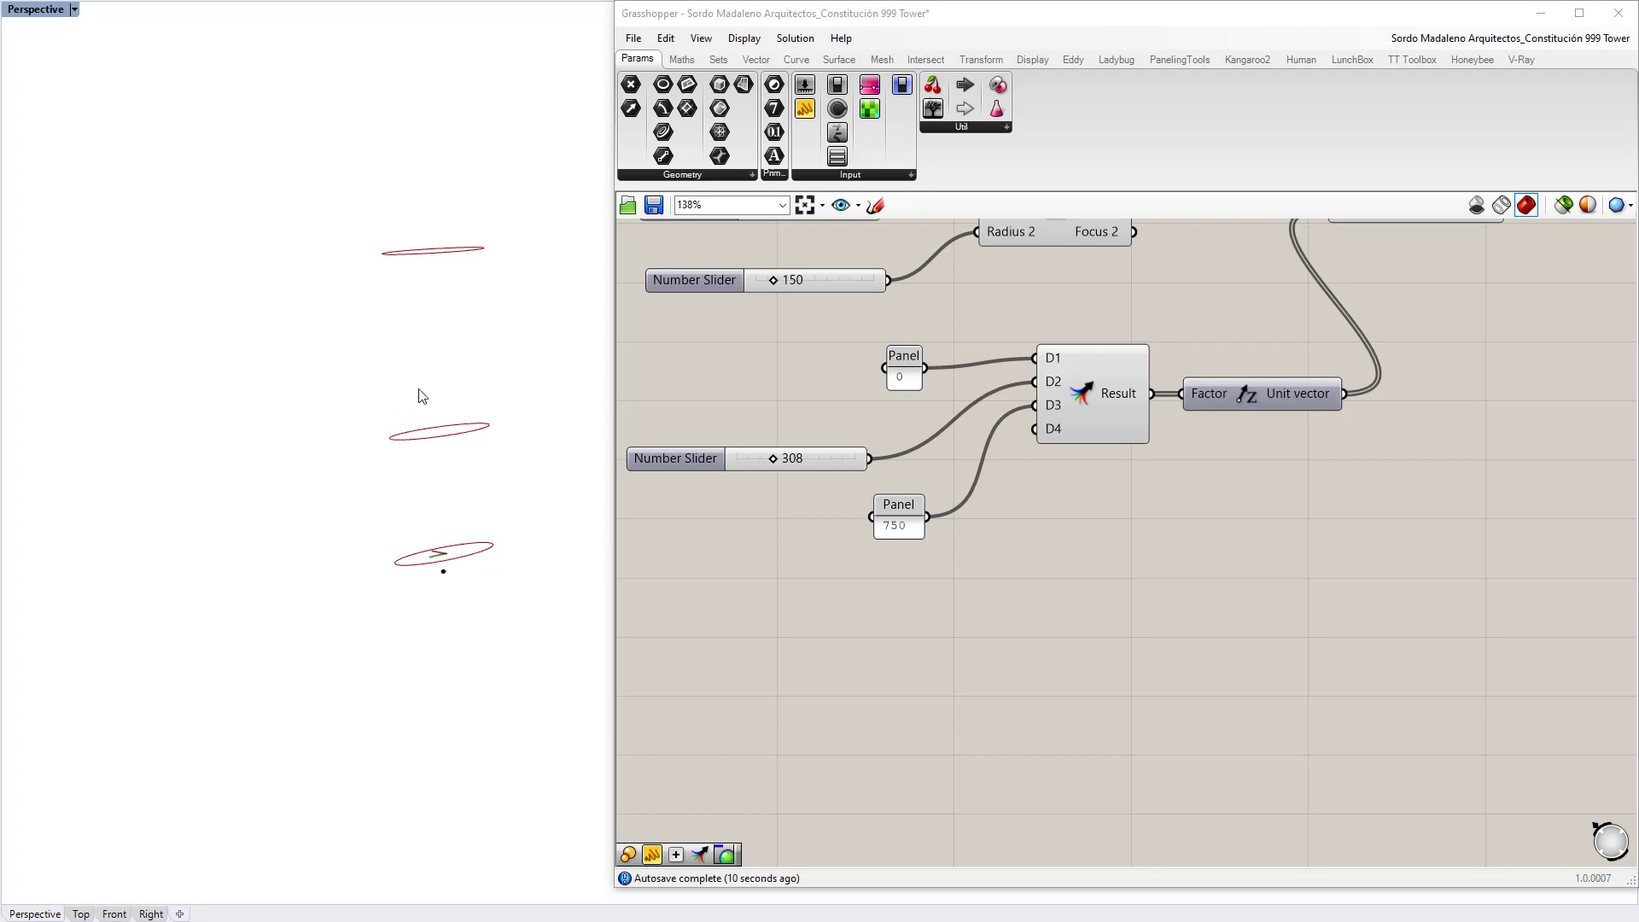
scroll(1364, 345, down, 2)
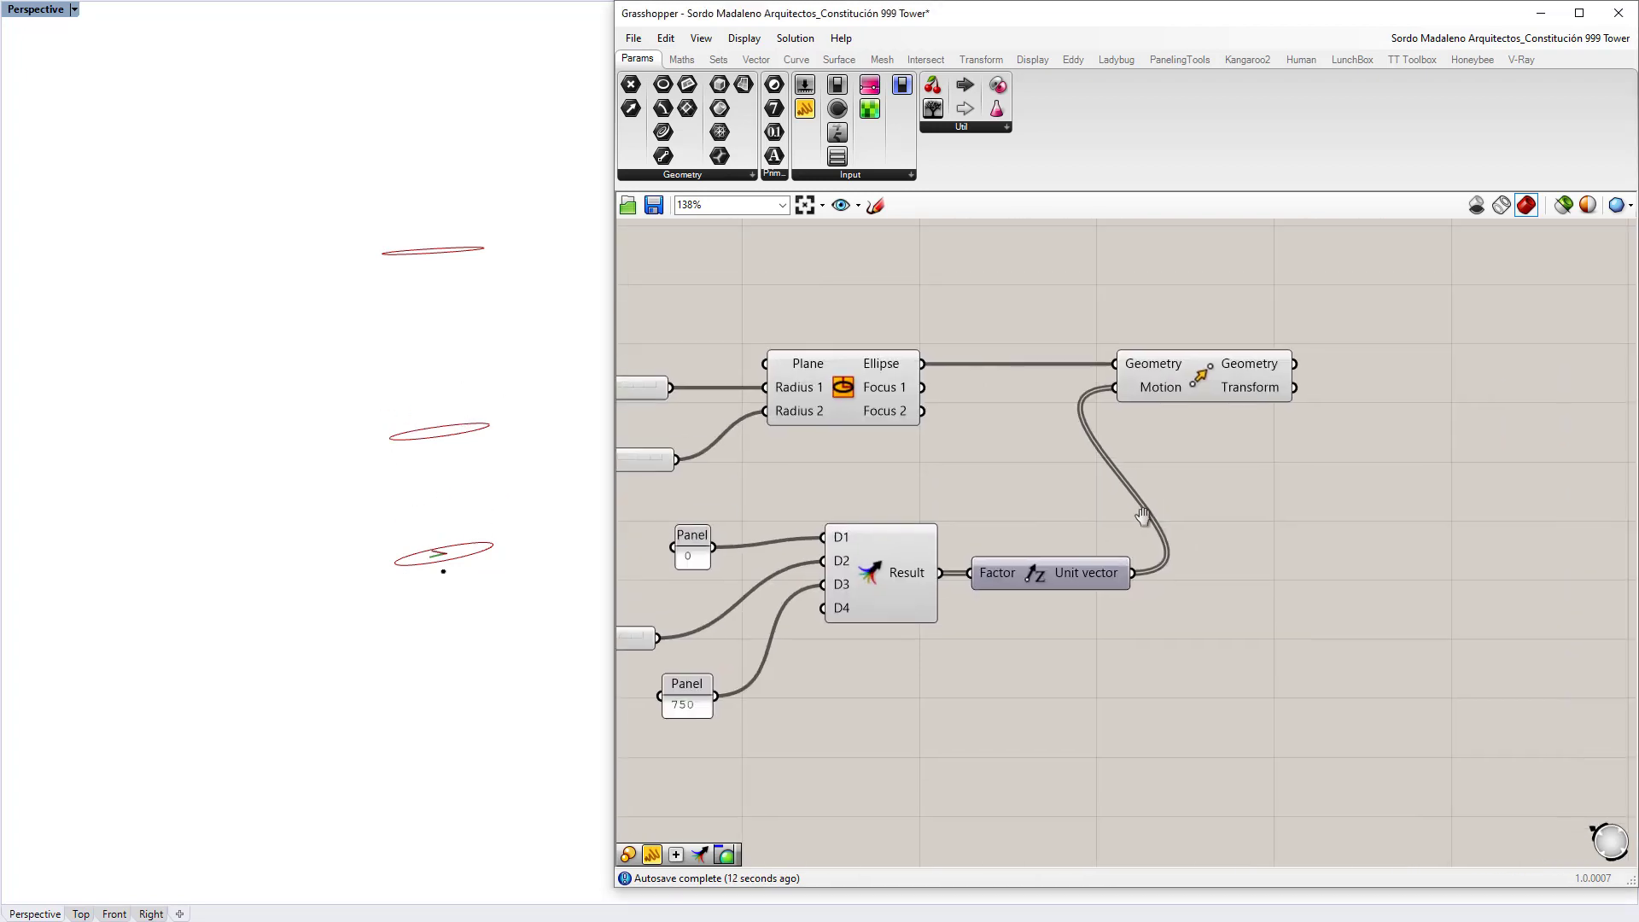
scroll(1190, 469, up, 1)
right_drag(300, 444, 366, 488)
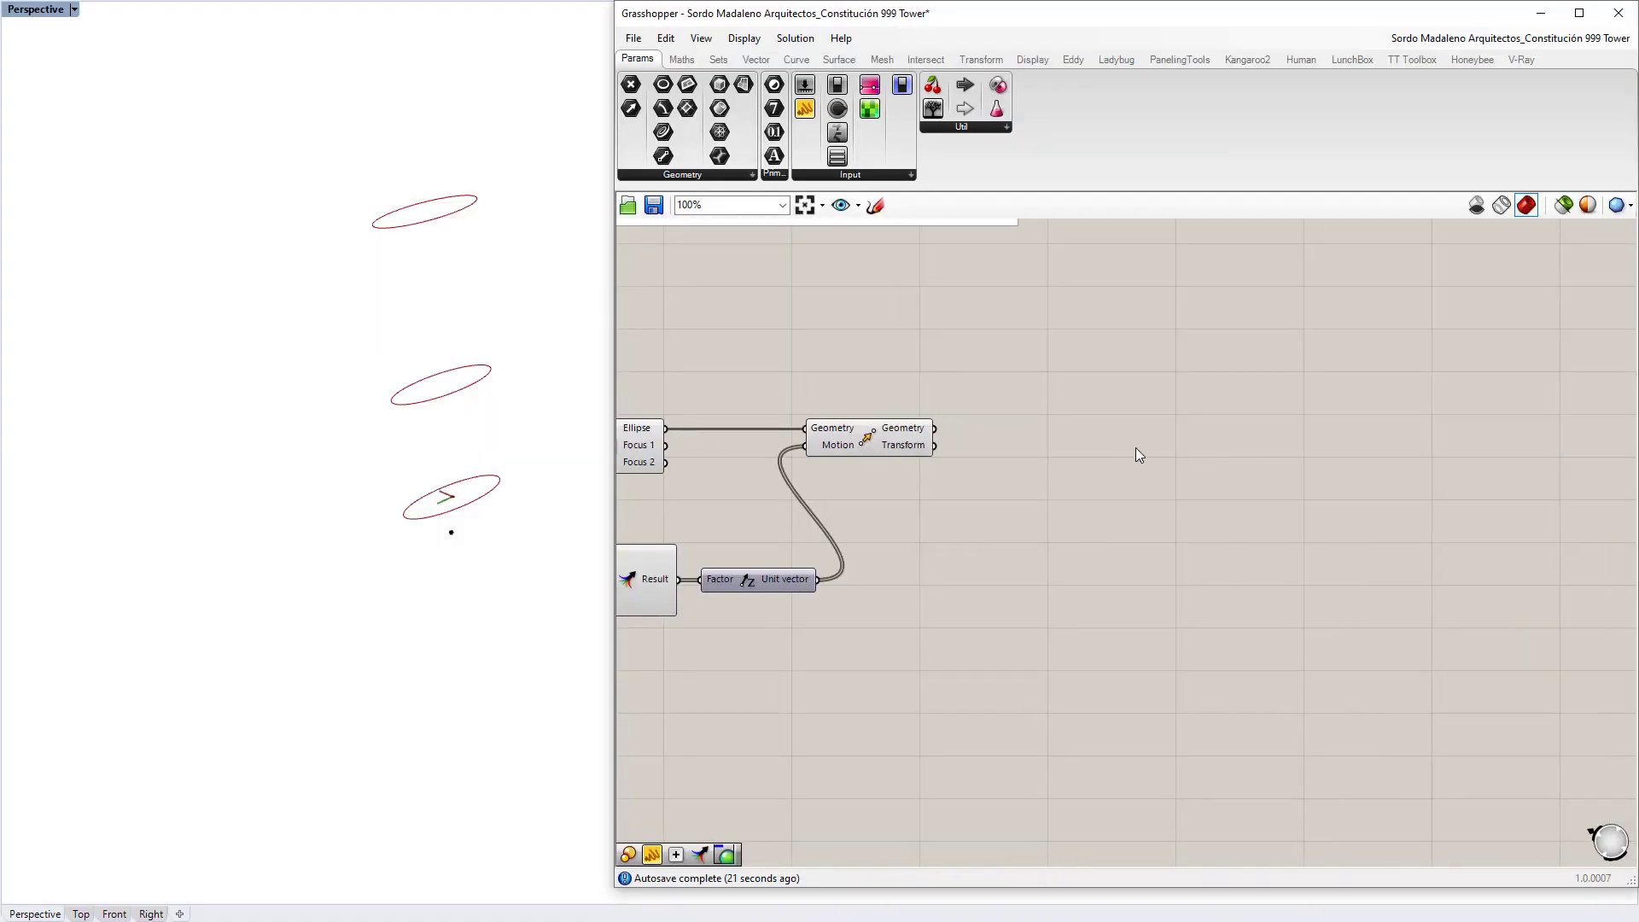
Step: Add a Scale component fed by the moved ellipses from Move's Geometry output
double_click(1135, 454)
text(scale)
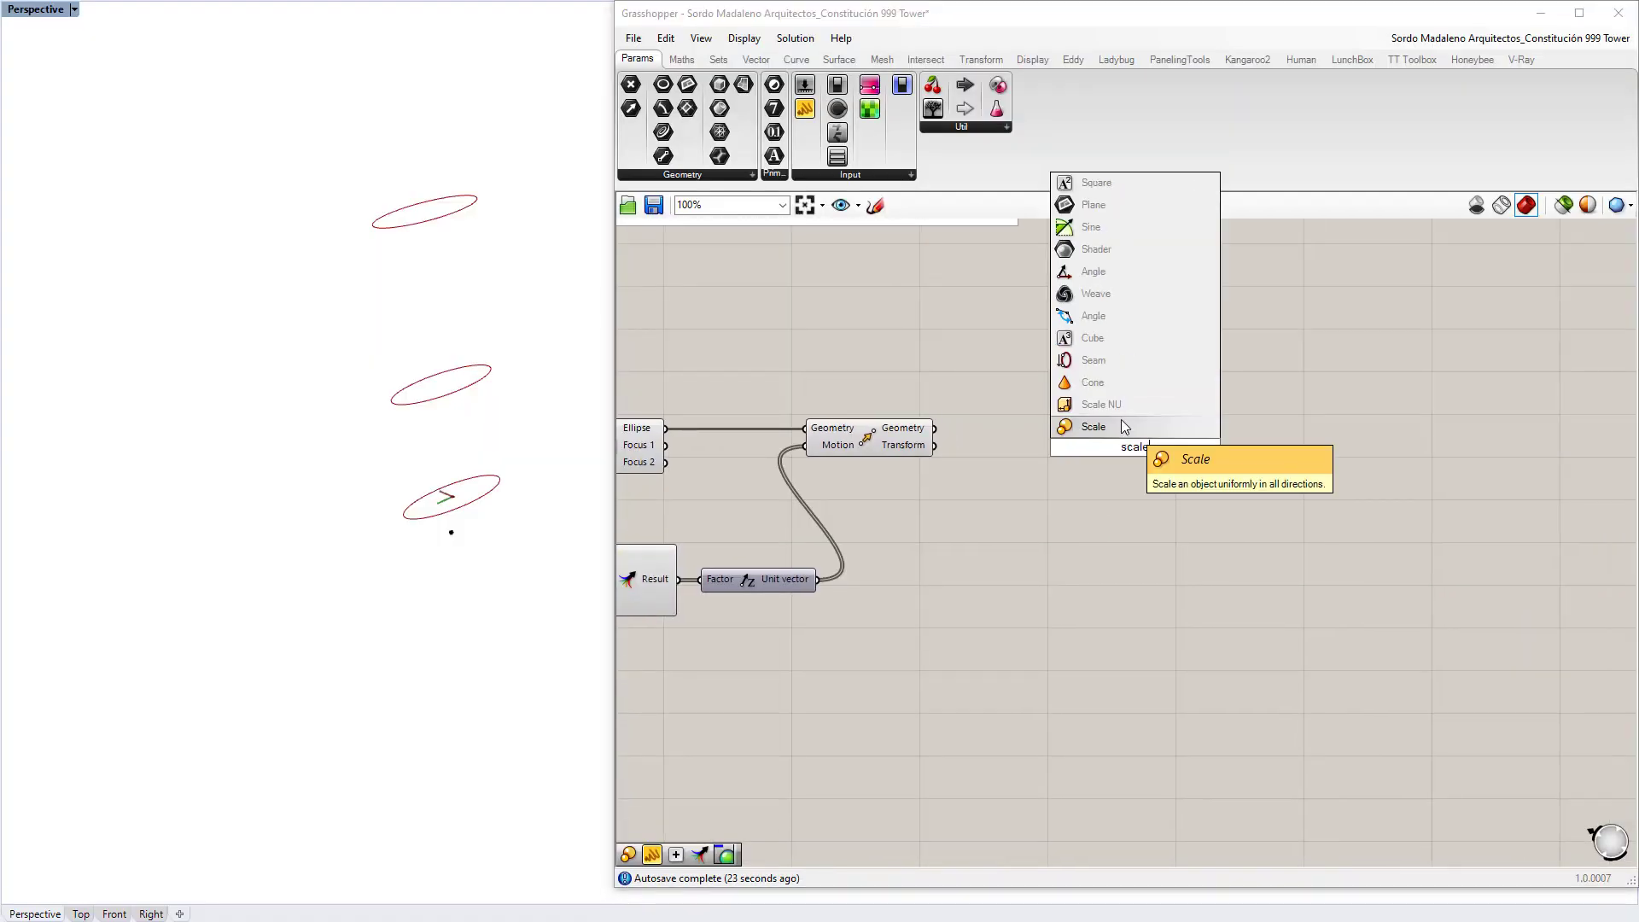
click(1122, 427)
click(1122, 430)
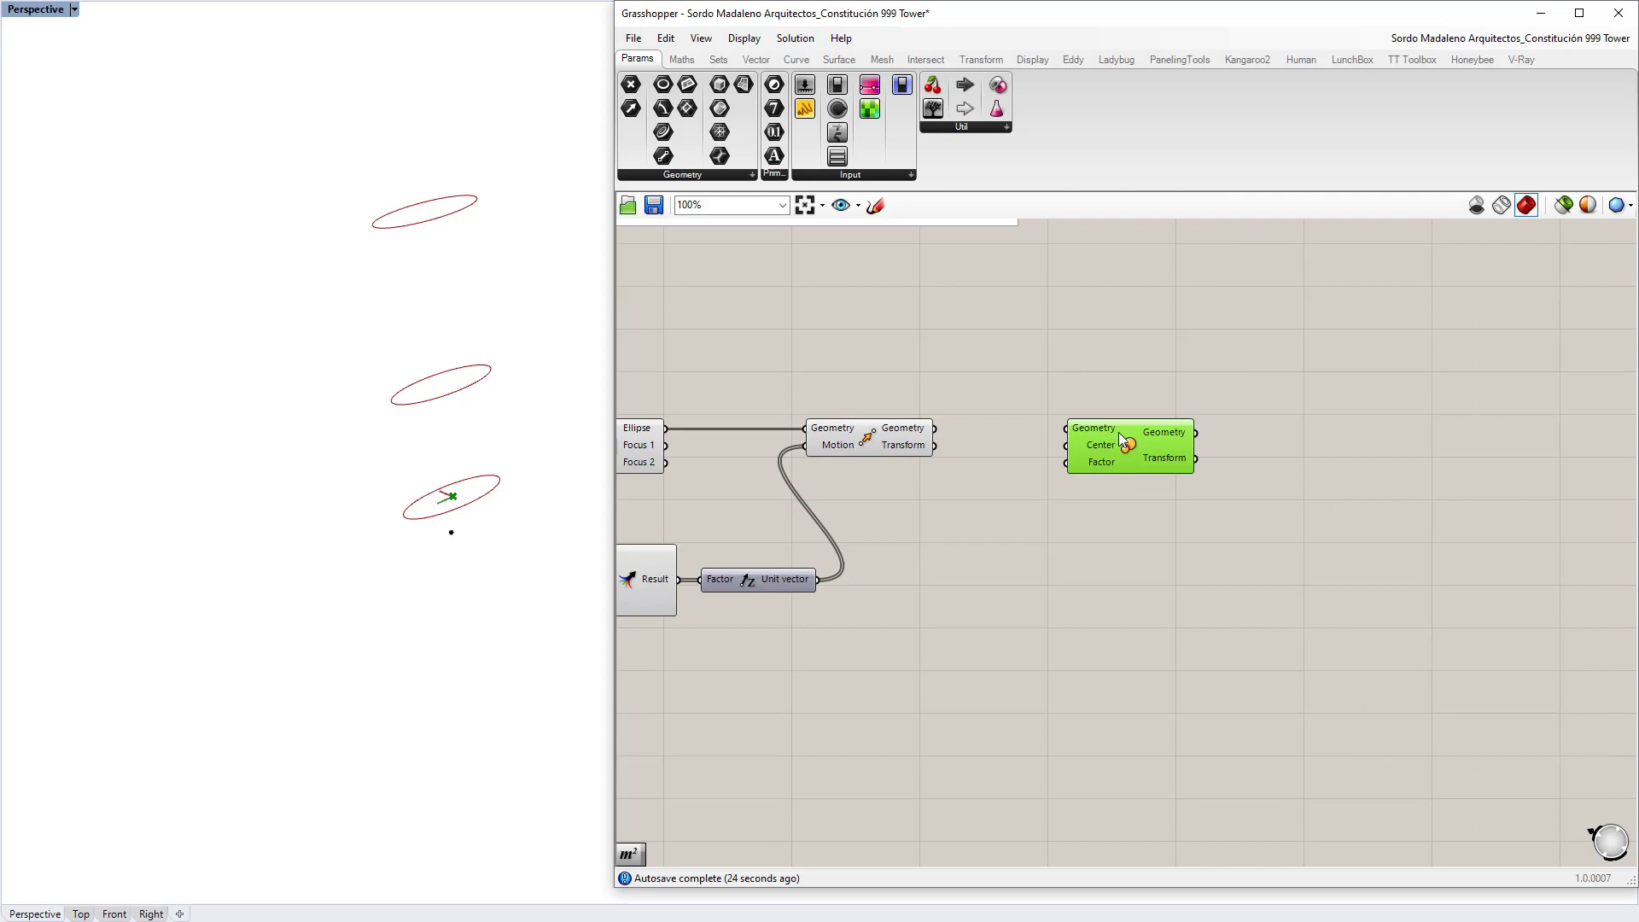
right_drag(1110, 429, 1042, 412)
drag(865, 409, 1078, 432)
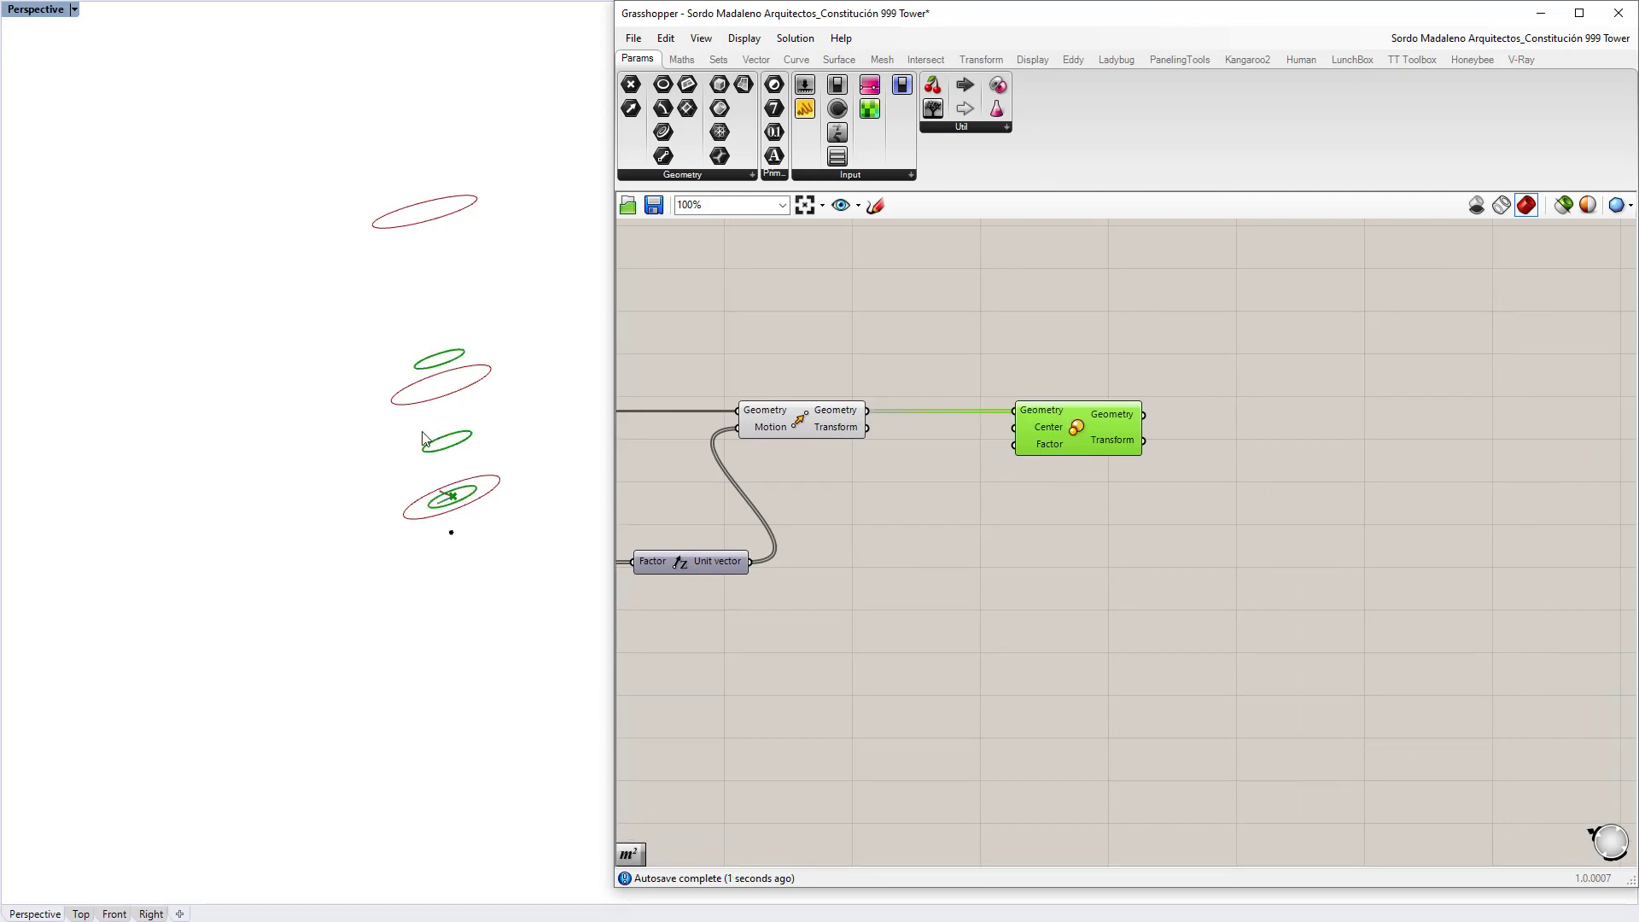
right_drag(427, 439, 443, 317)
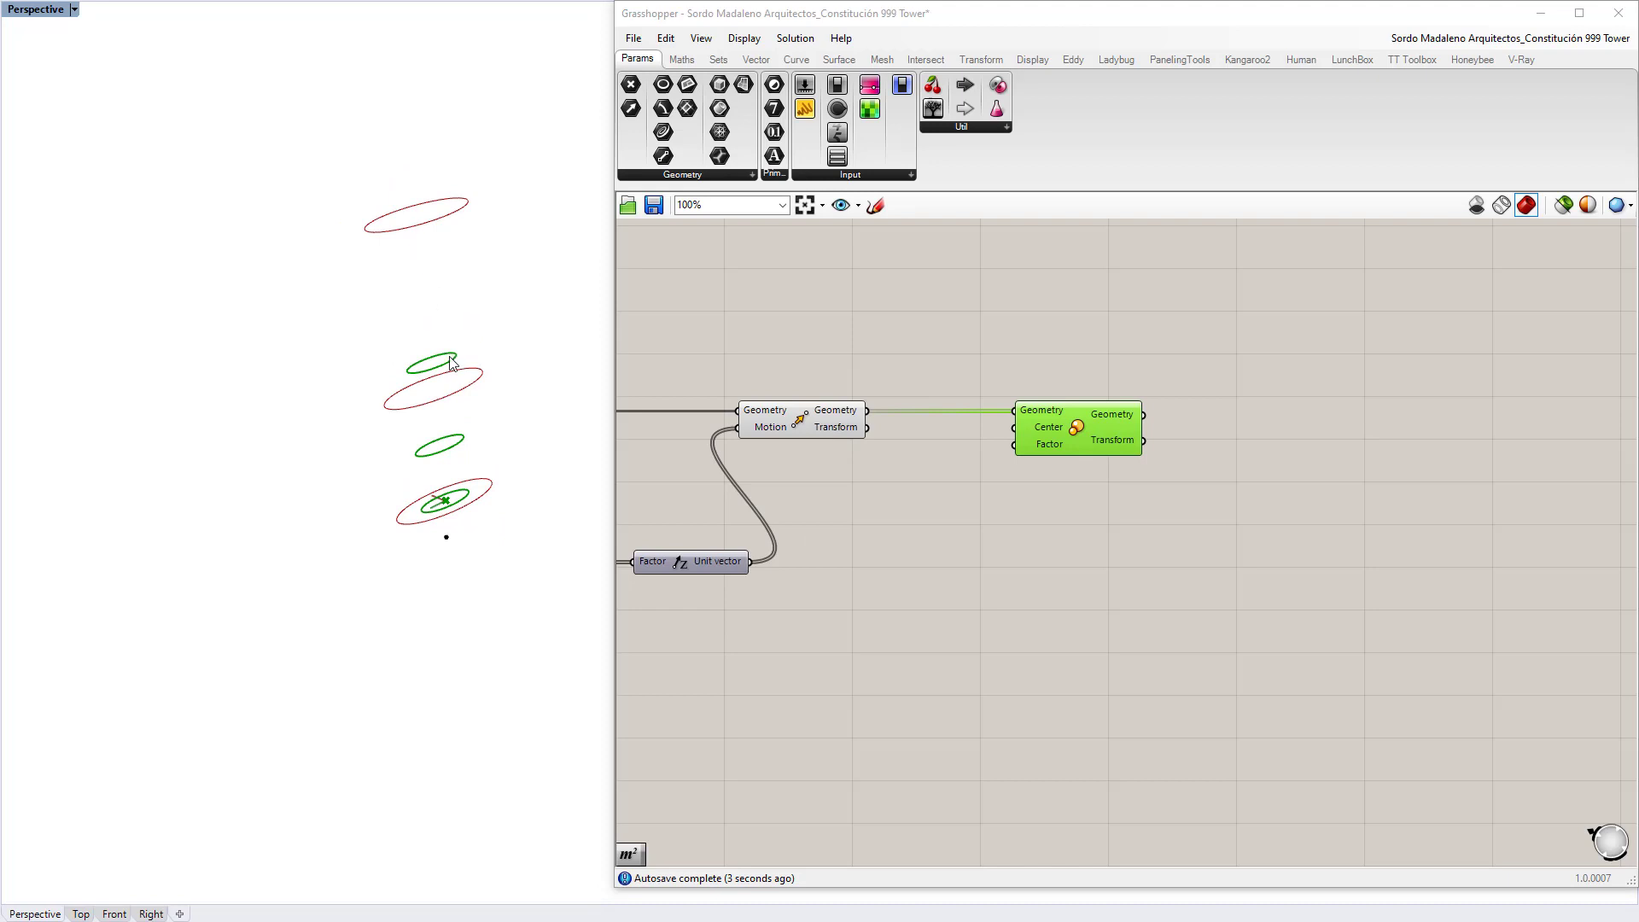
right_drag(458, 484, 482, 269)
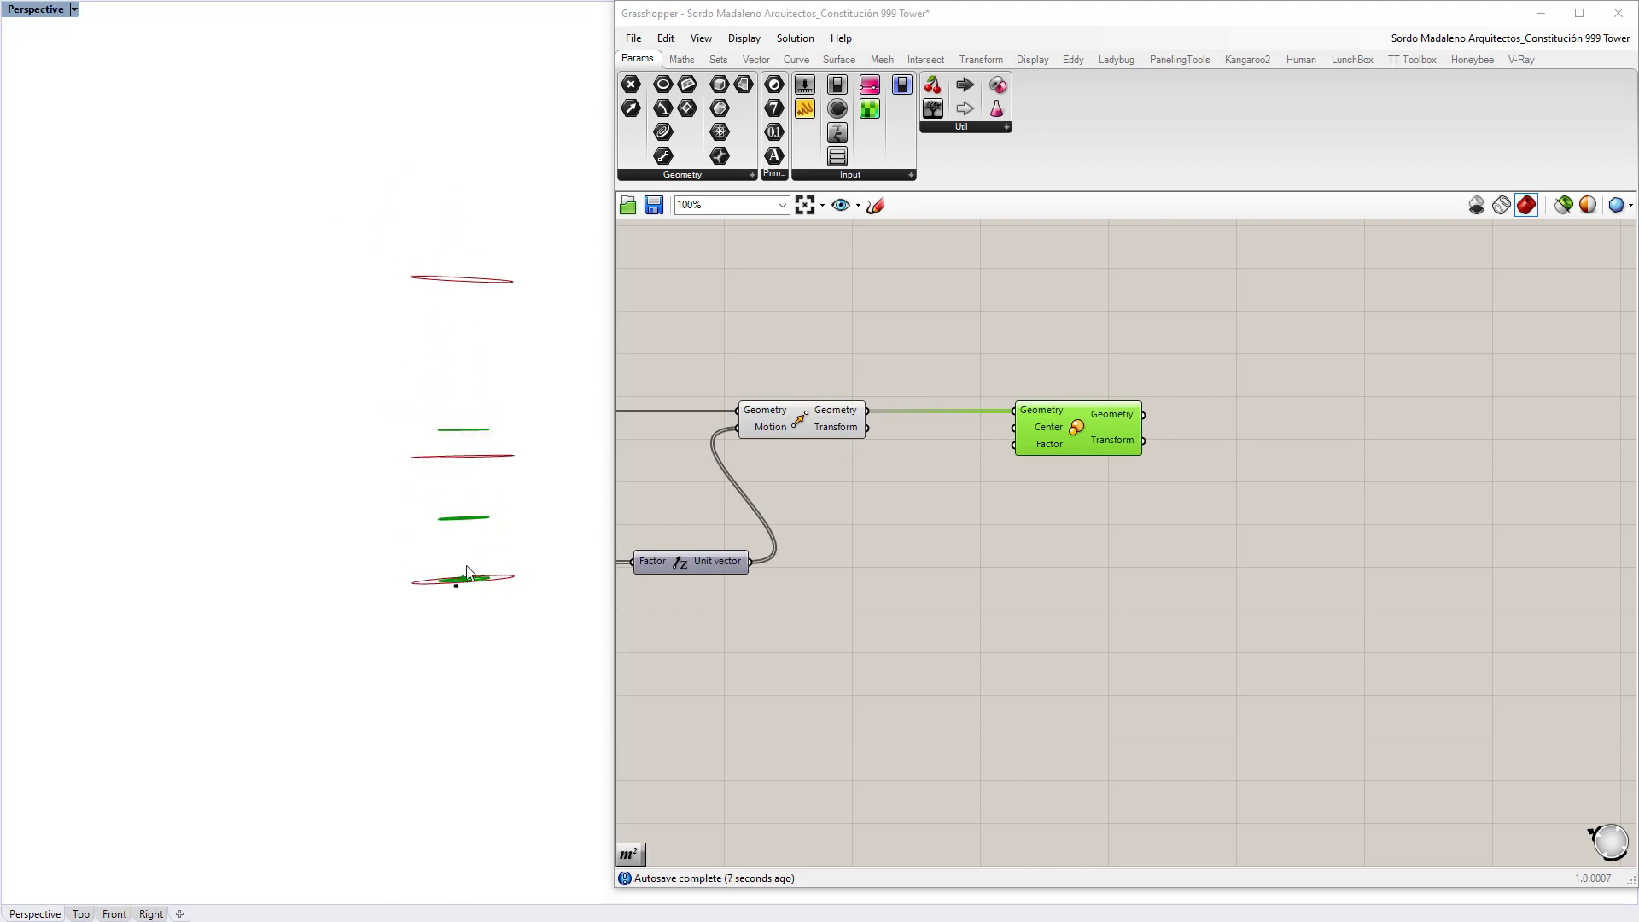
mouse_move(1050, 426)
right_drag(453, 300, 481, 186)
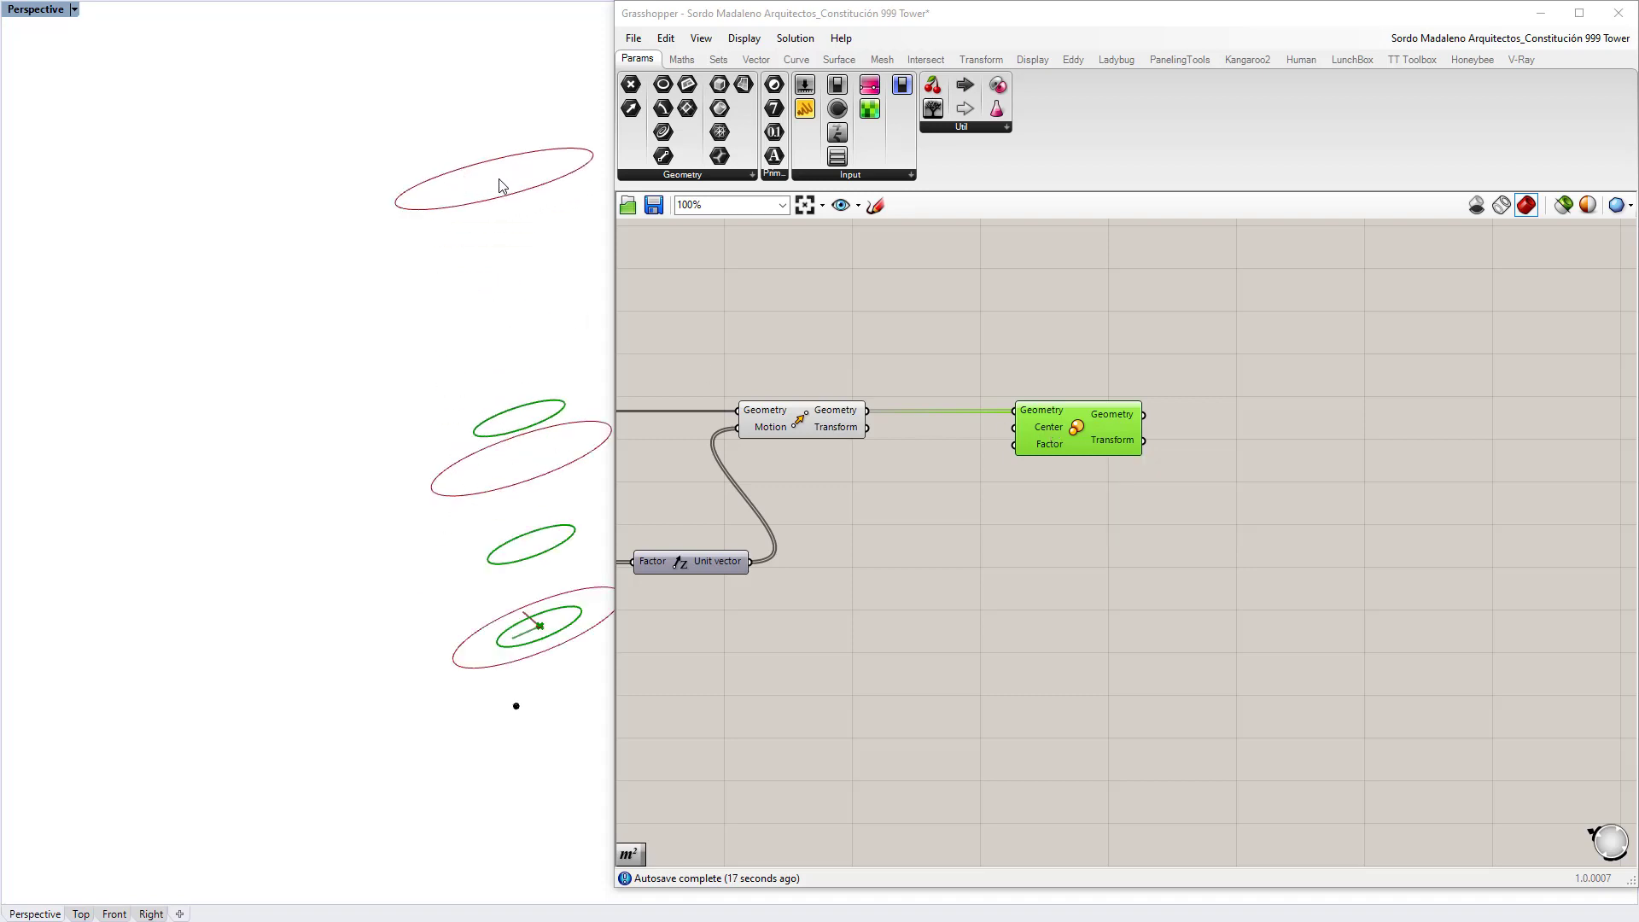
Step: Add an Area component on the moved ellipses and use its centroid as Scale's Center
double_click(883, 473)
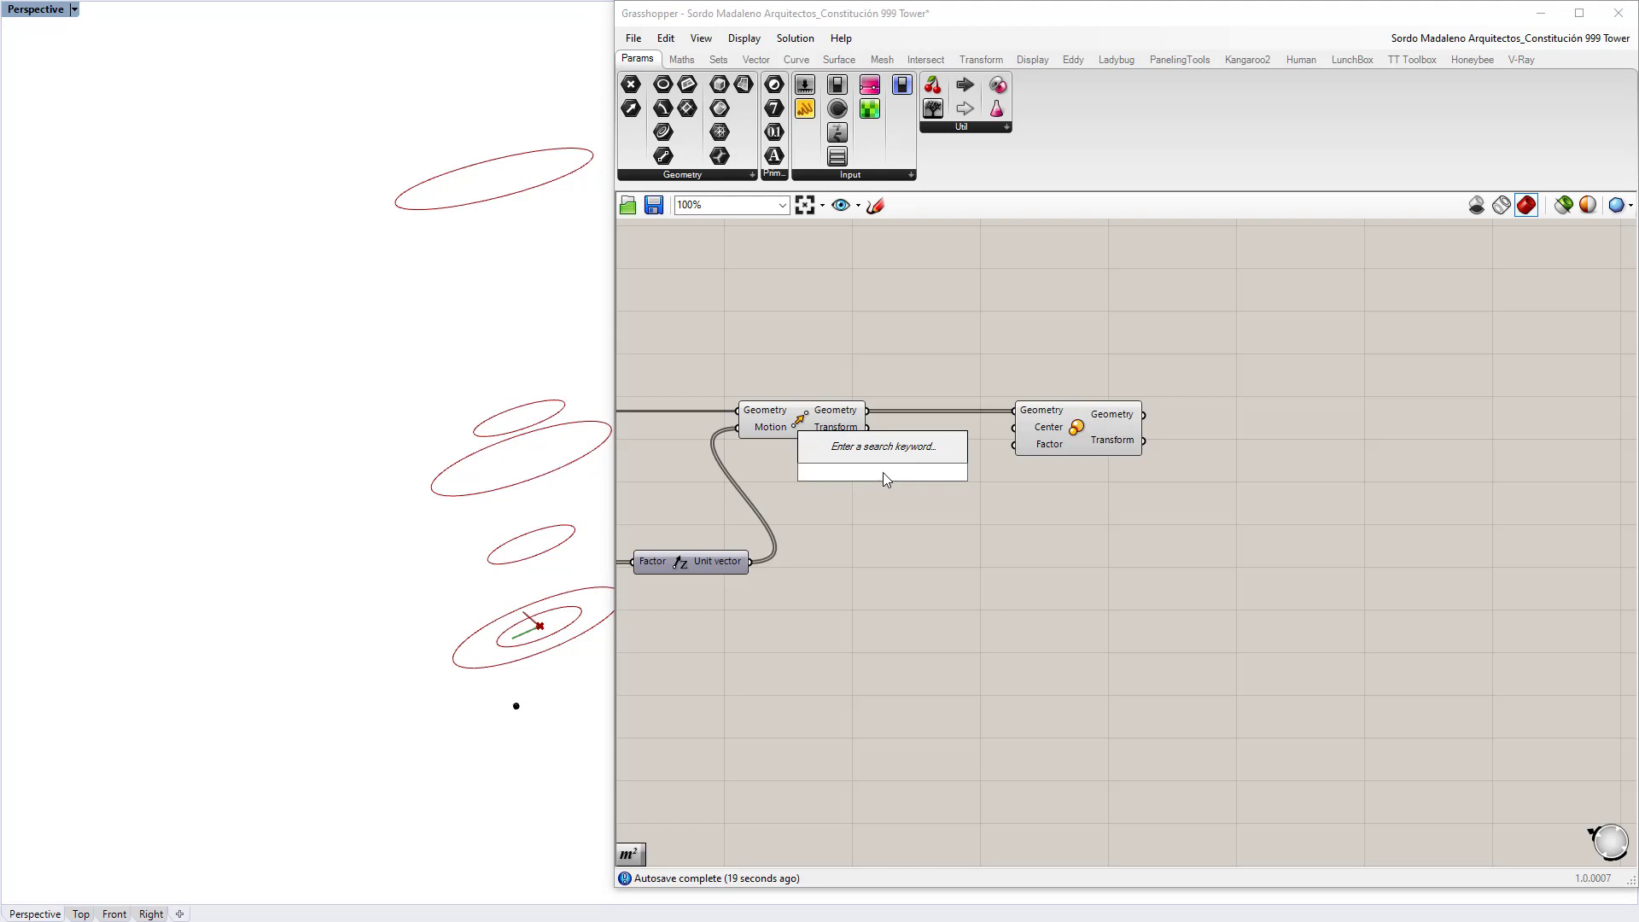
text(area)
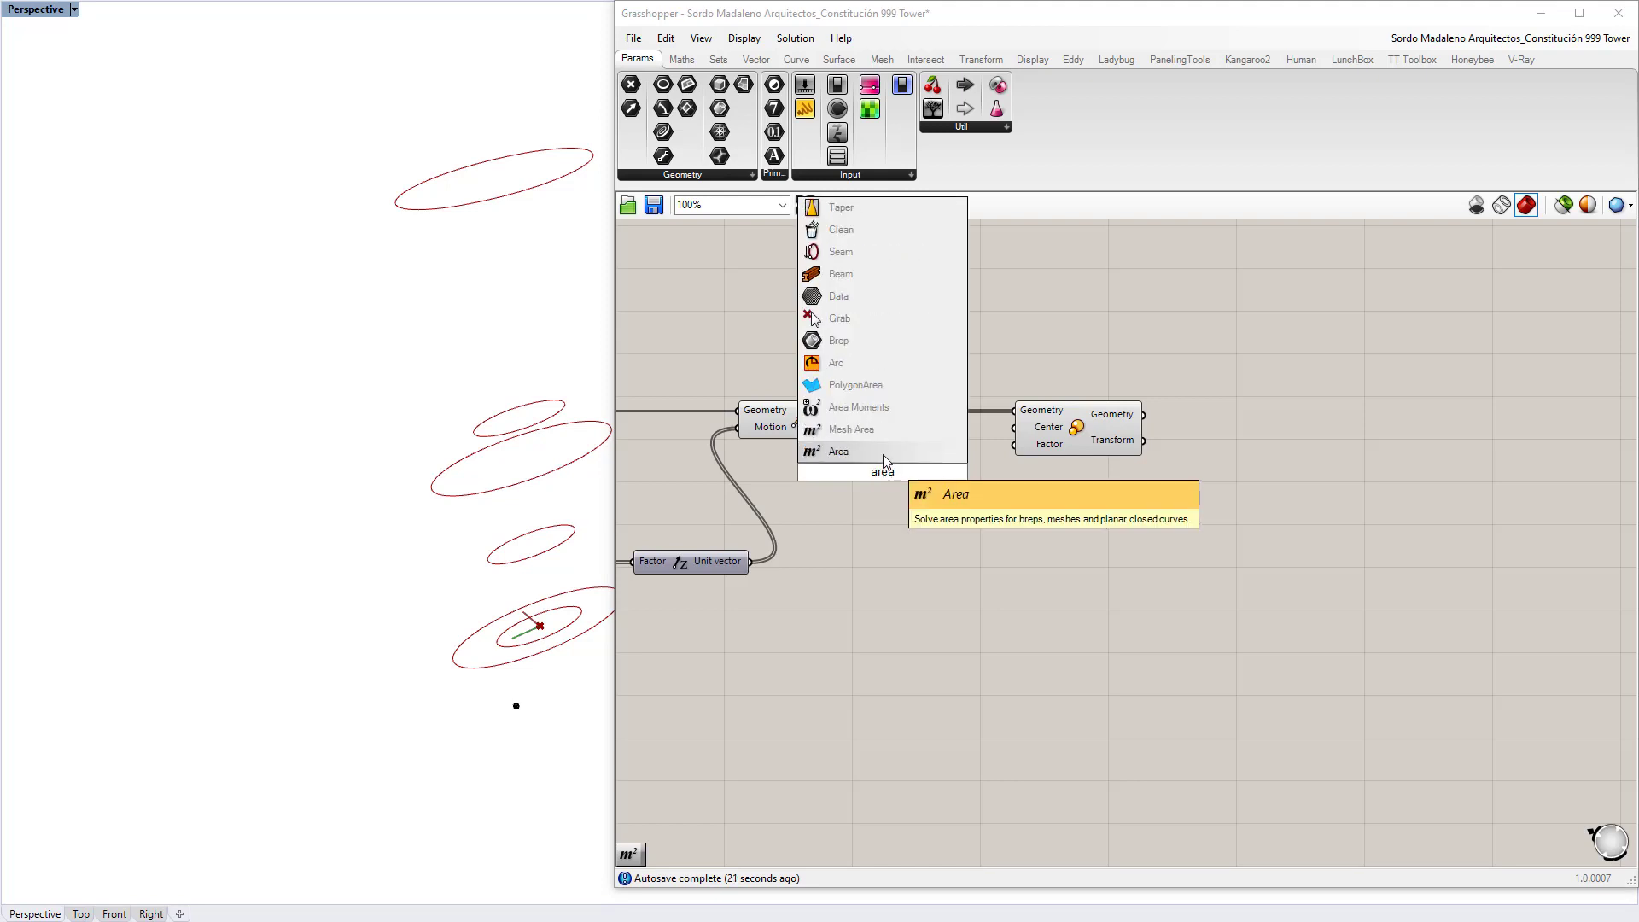
key(Return)
drag(885, 479, 899, 489)
drag(867, 410, 843, 484)
mouse_move(948, 494)
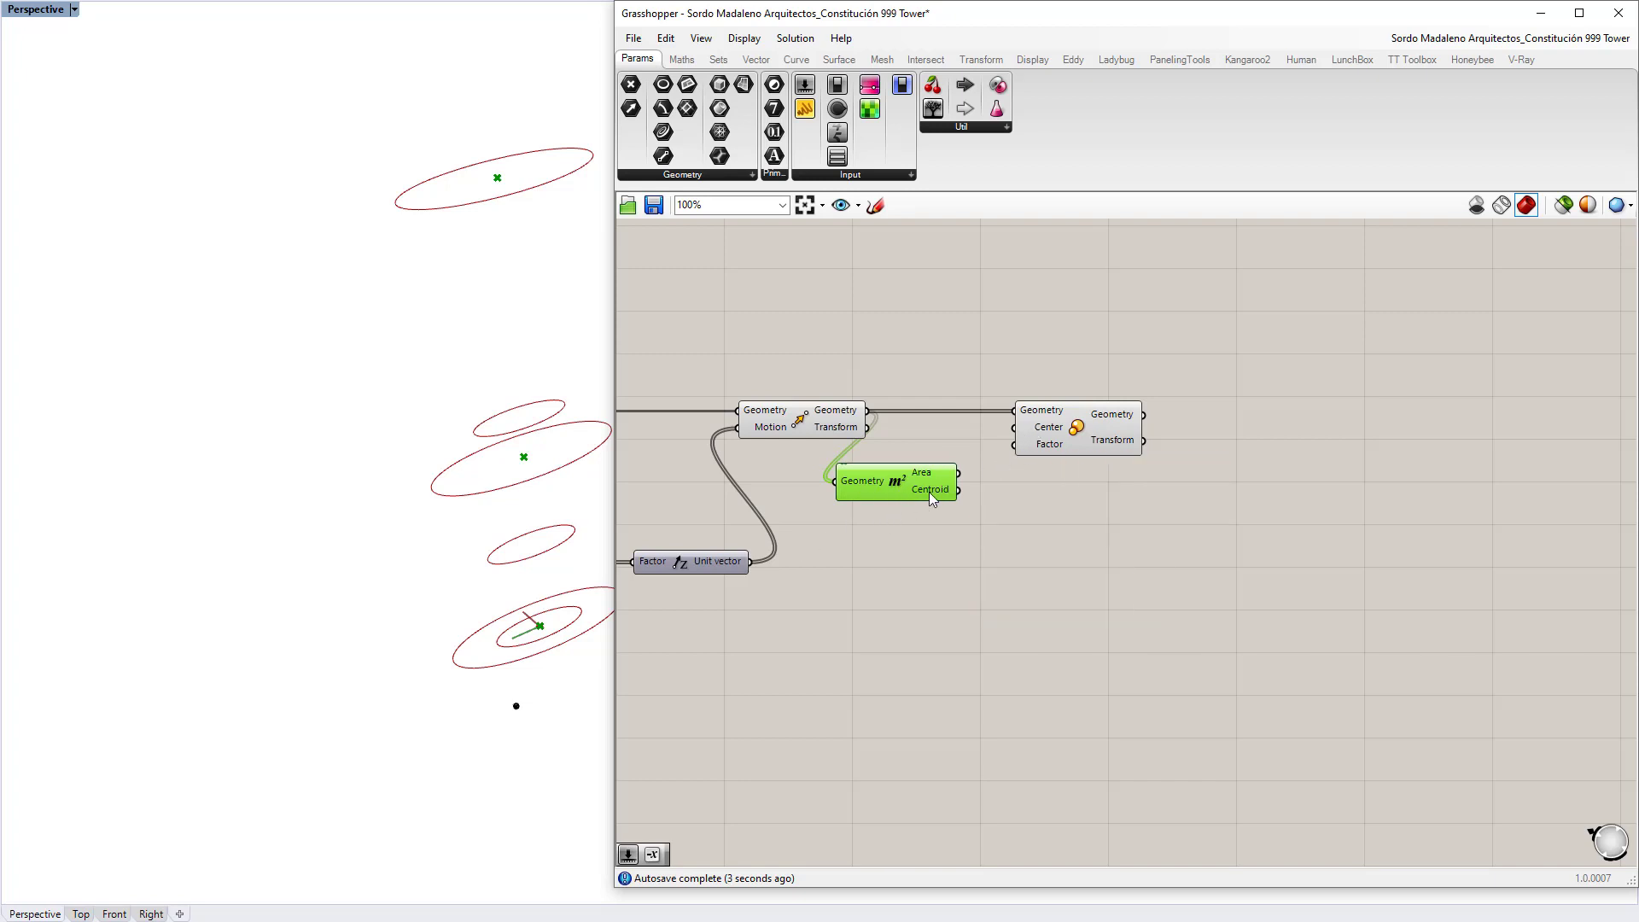
drag(959, 490, 1014, 428)
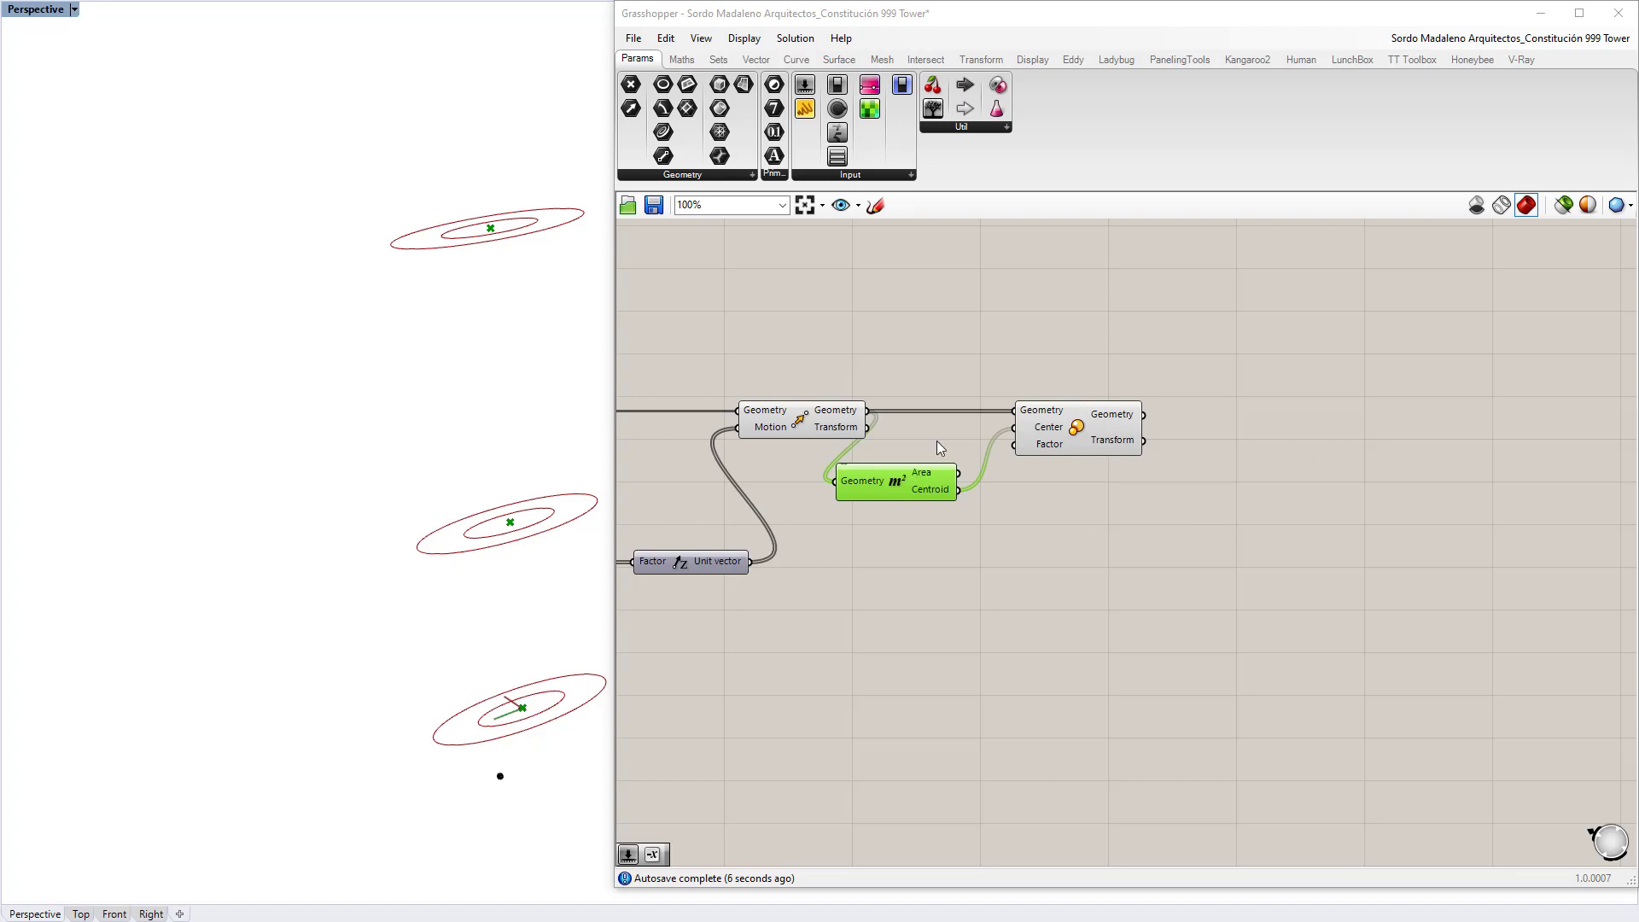
drag(1042, 418, 1161, 418)
right_drag(1181, 530, 1115, 469)
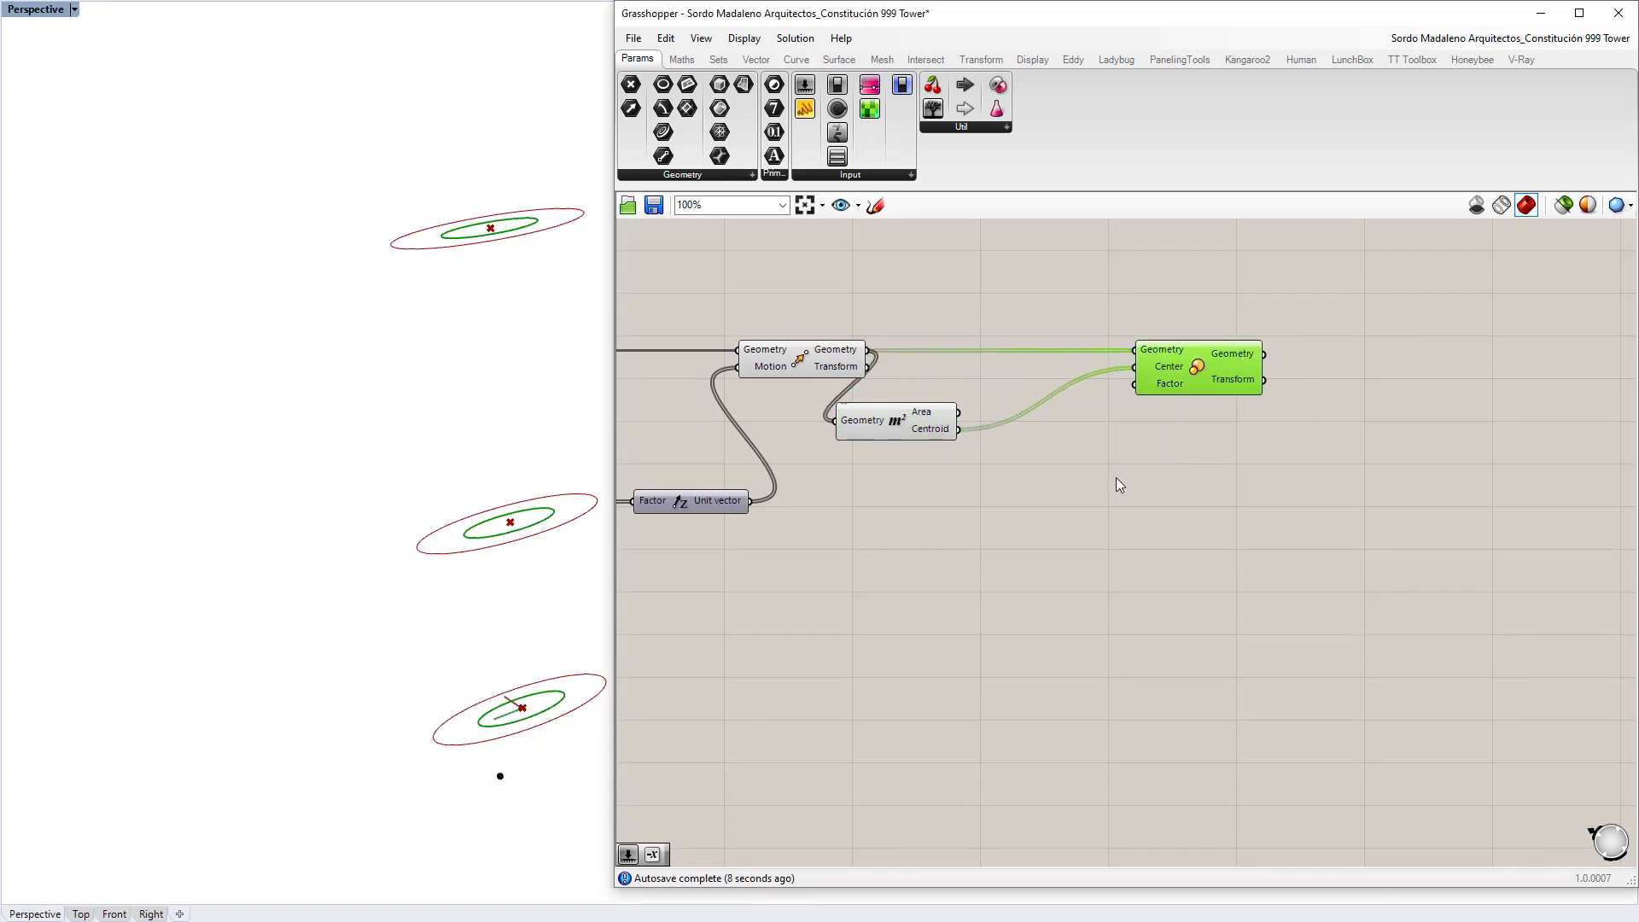
Step: Wire a new Merge component into the Scale Factor input
double_click(1016, 512)
text(merge)
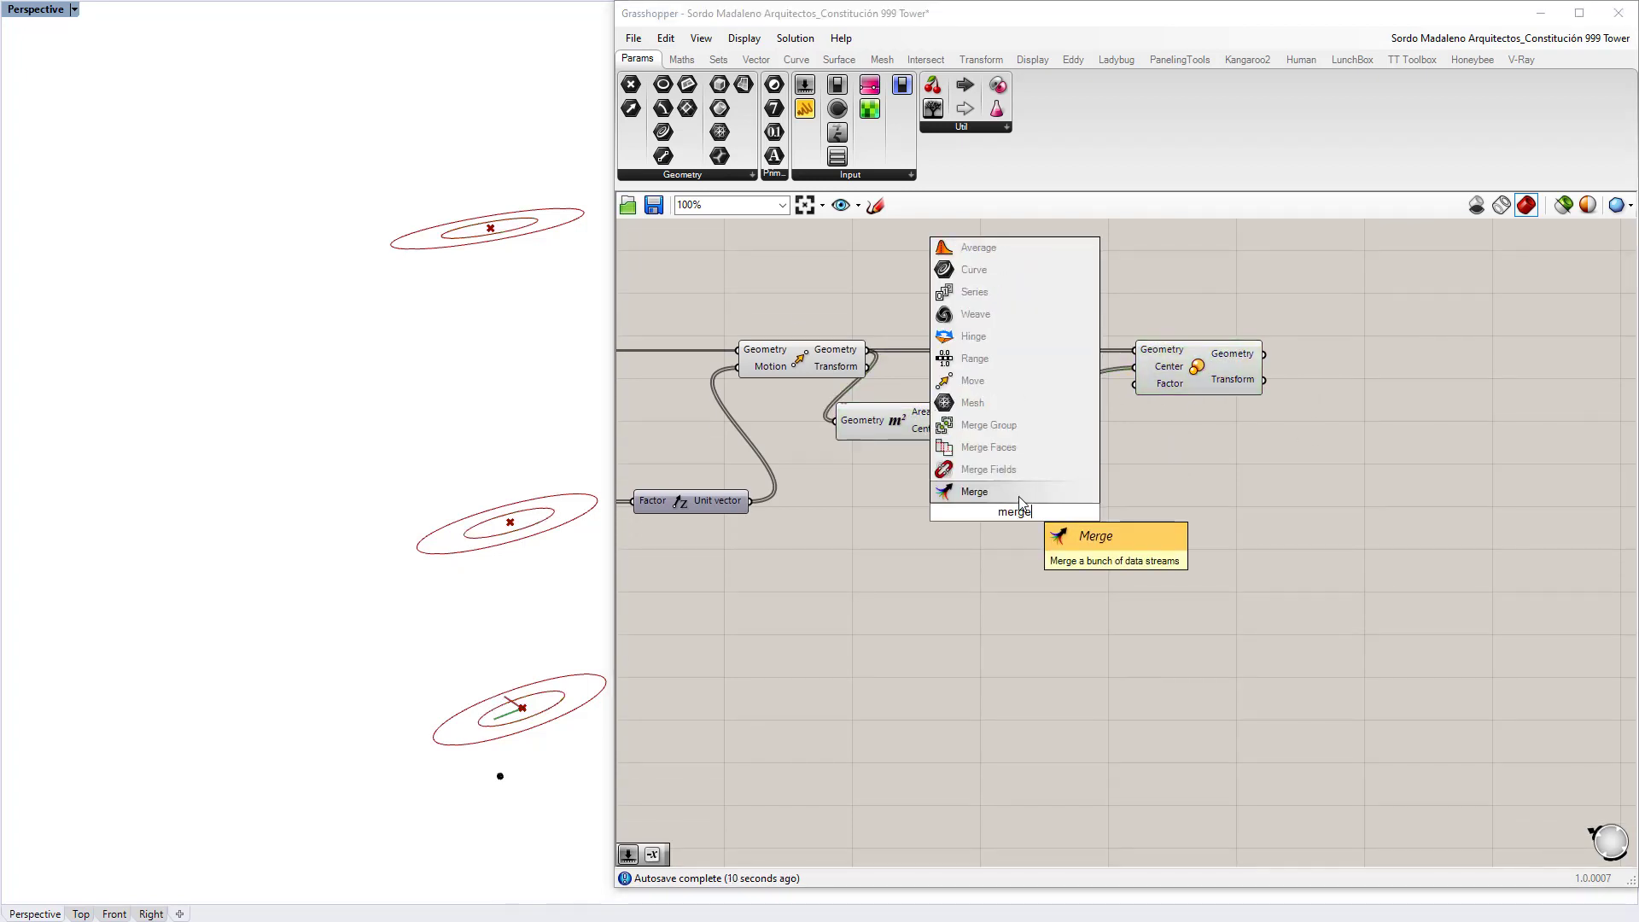
key(Return)
drag(1066, 512, 1144, 386)
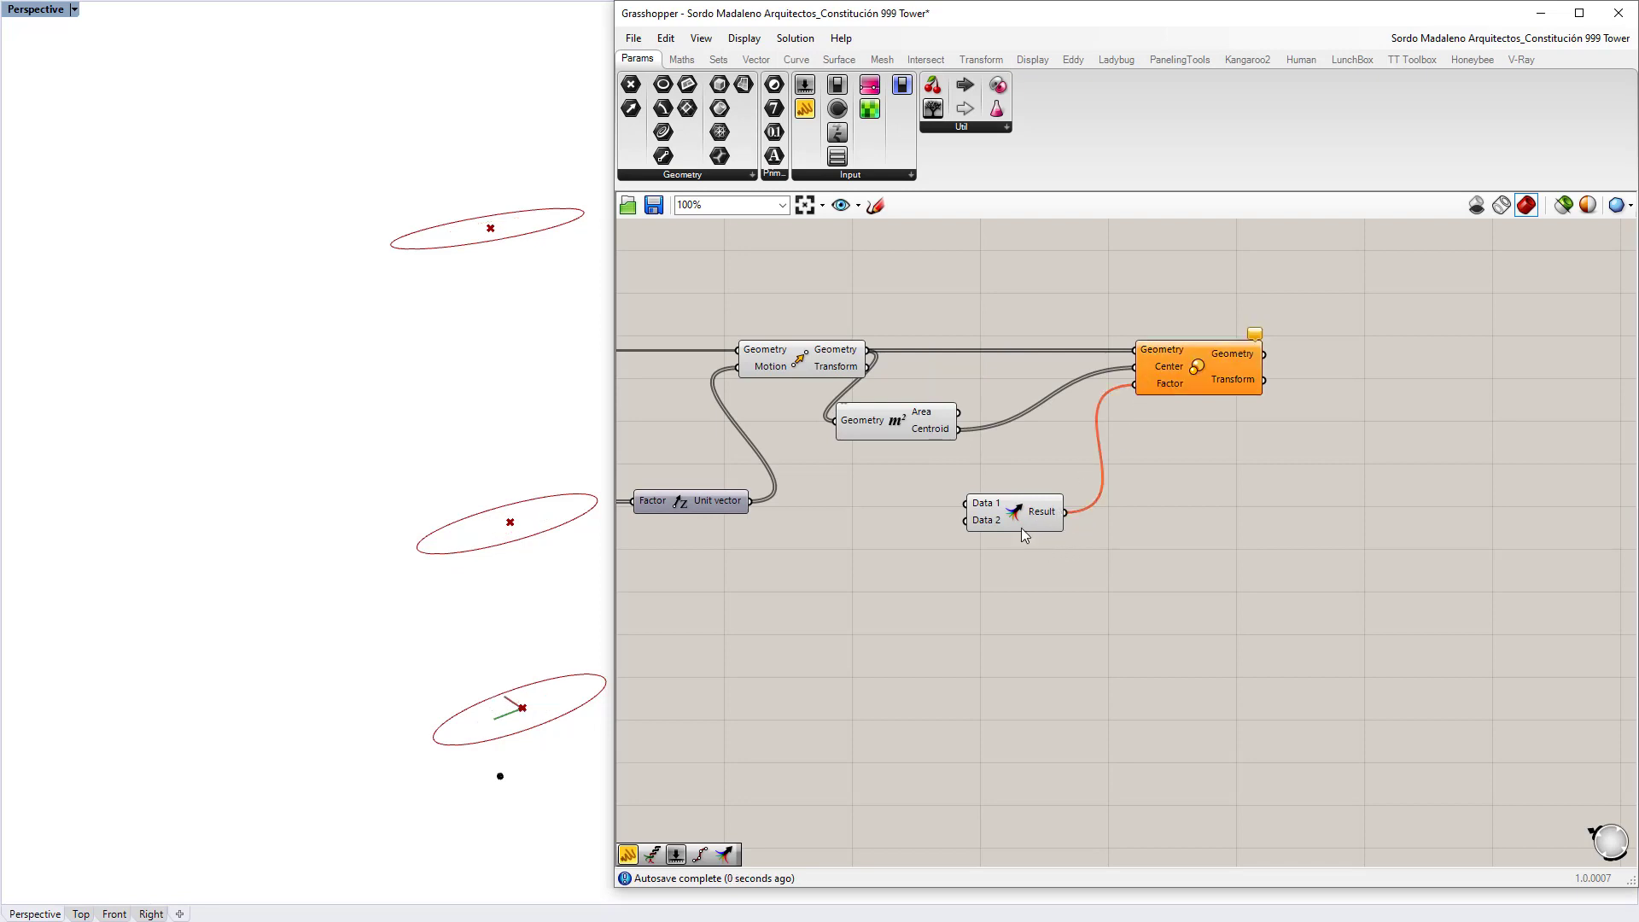
drag(1014, 512, 1019, 565)
click(1027, 652)
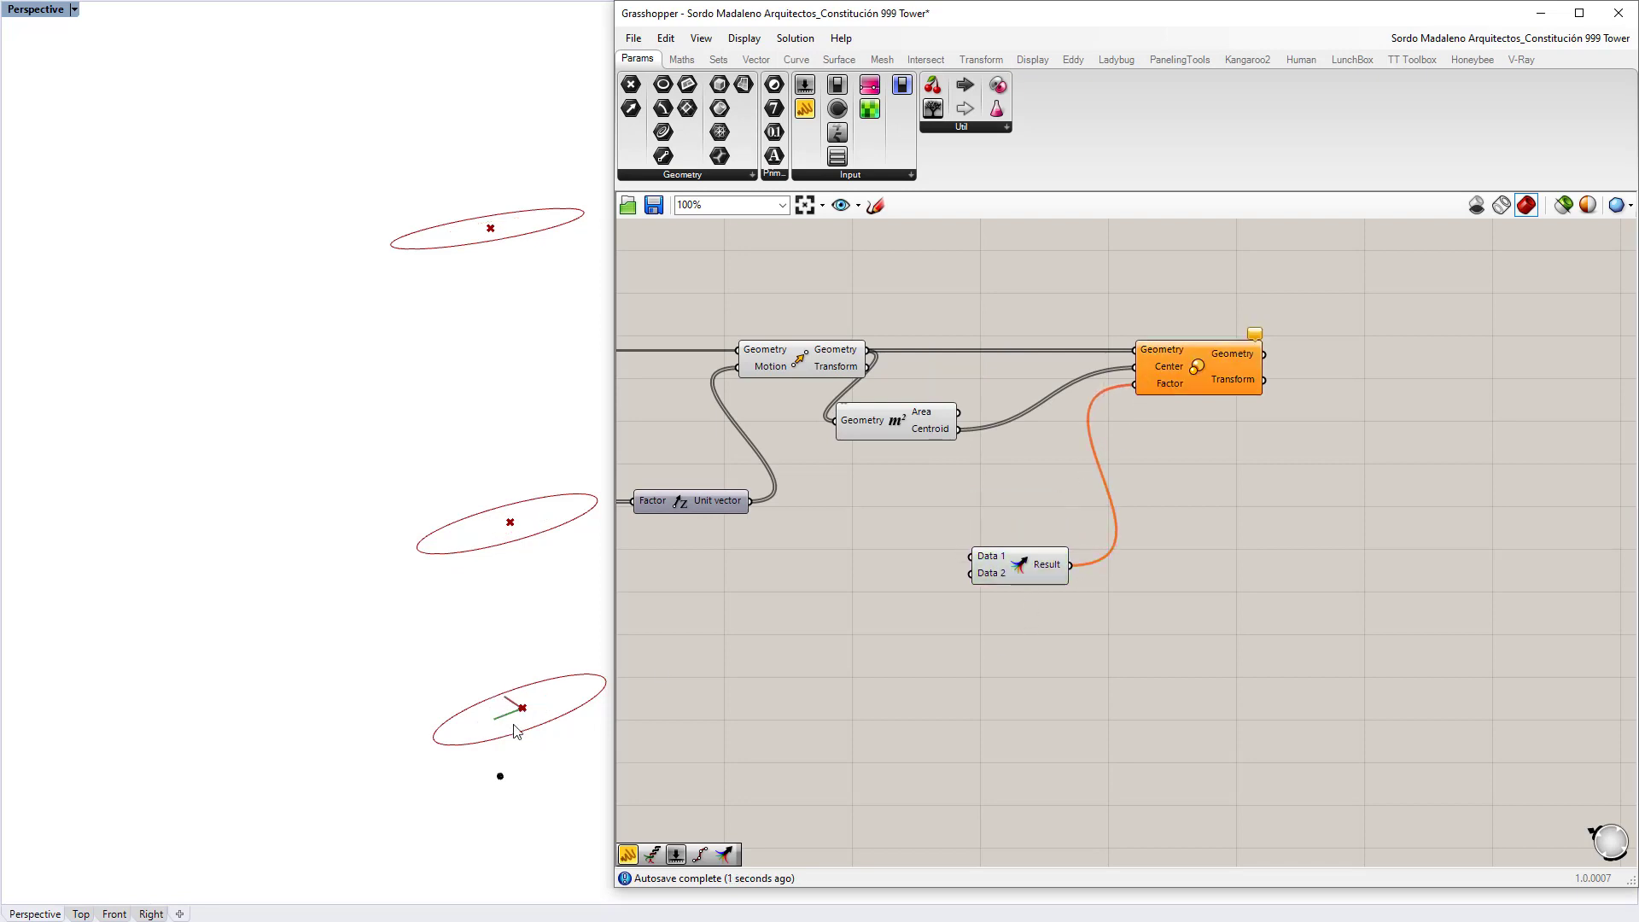
Step: Feed a Panel holding 1 into Merge's first input for the bottom ellipse
double_click(849, 573)
text(panel)
key(Return)
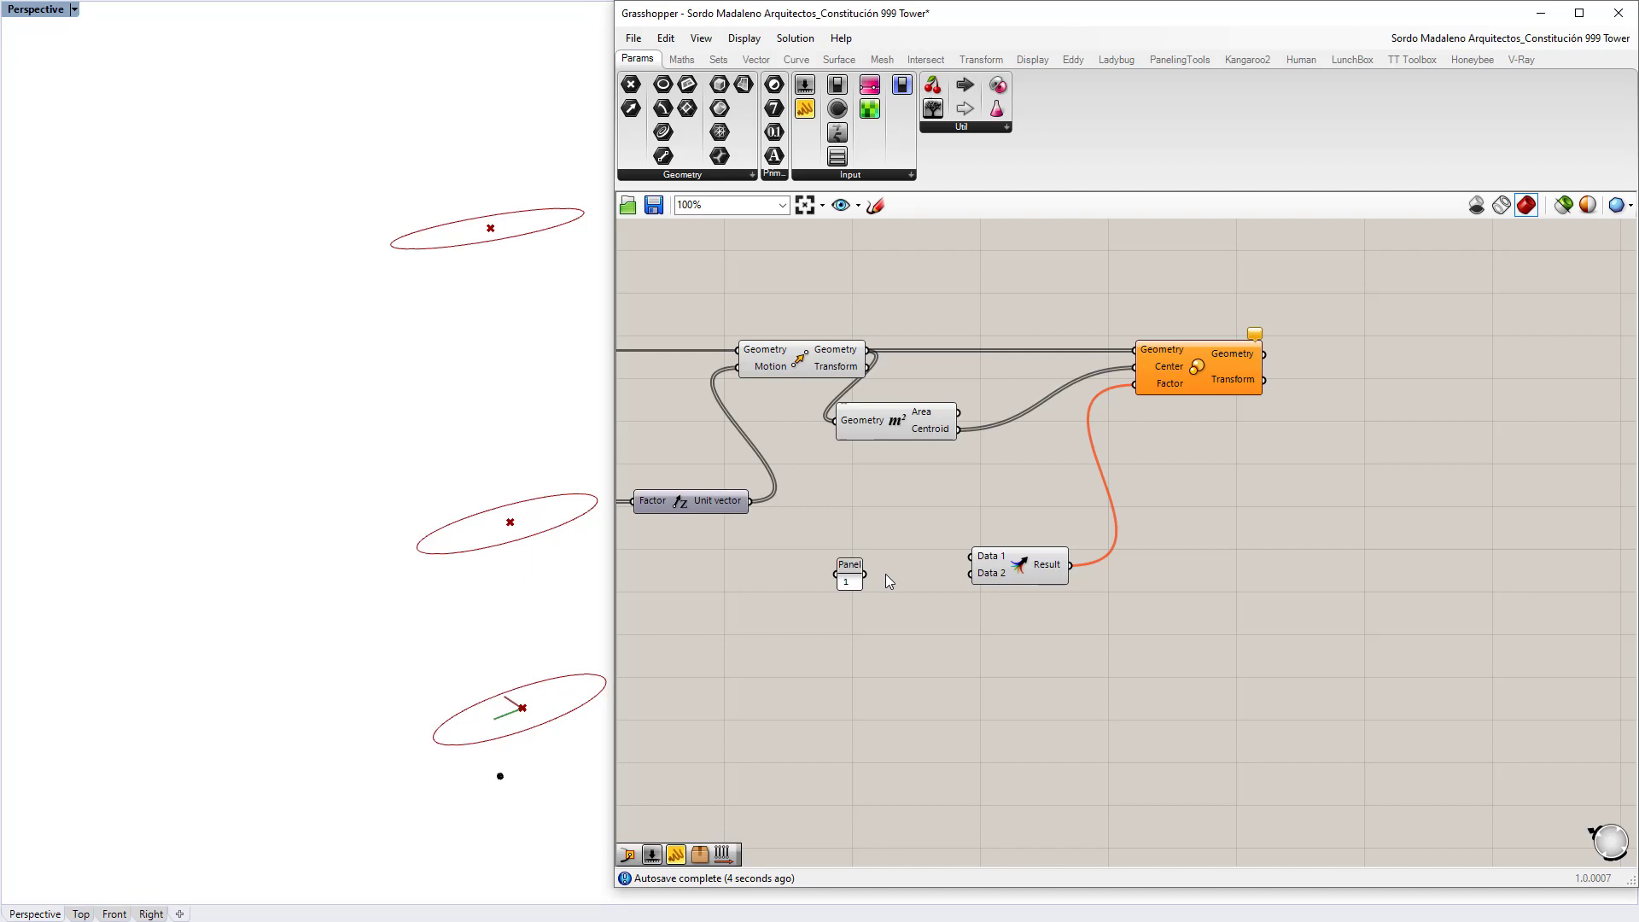
drag(865, 574, 972, 556)
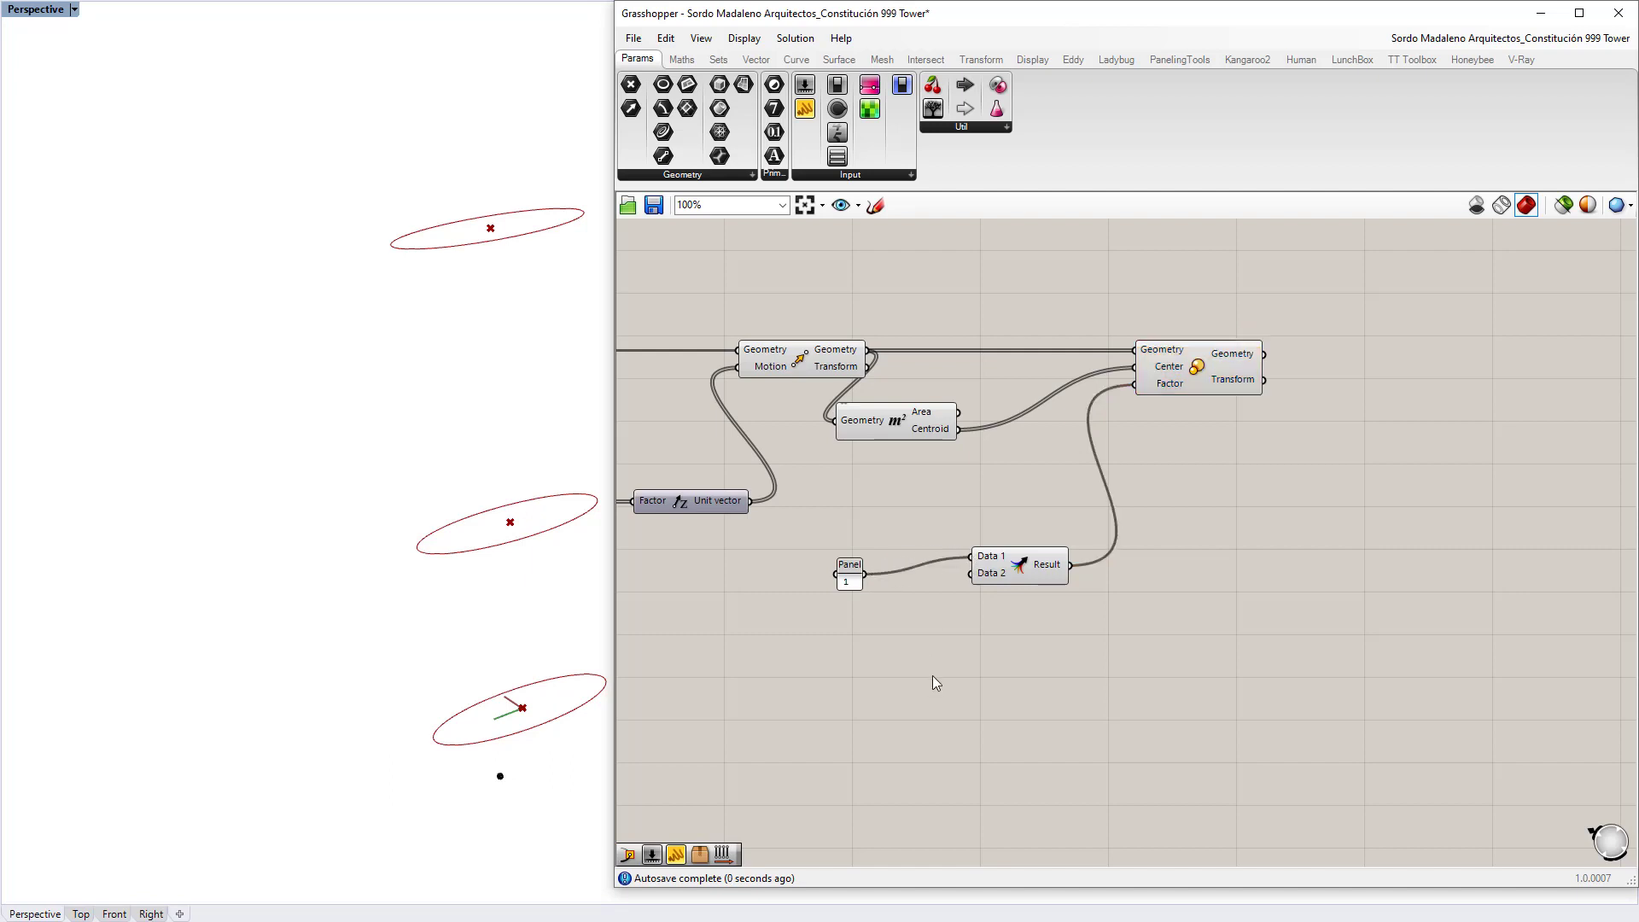
click(1018, 580)
click(944, 607)
Step: Add a 1-to-3 slider set to 1.3 into Merge's second input
right_drag(837, 646, 835, 589)
double_click(835, 589)
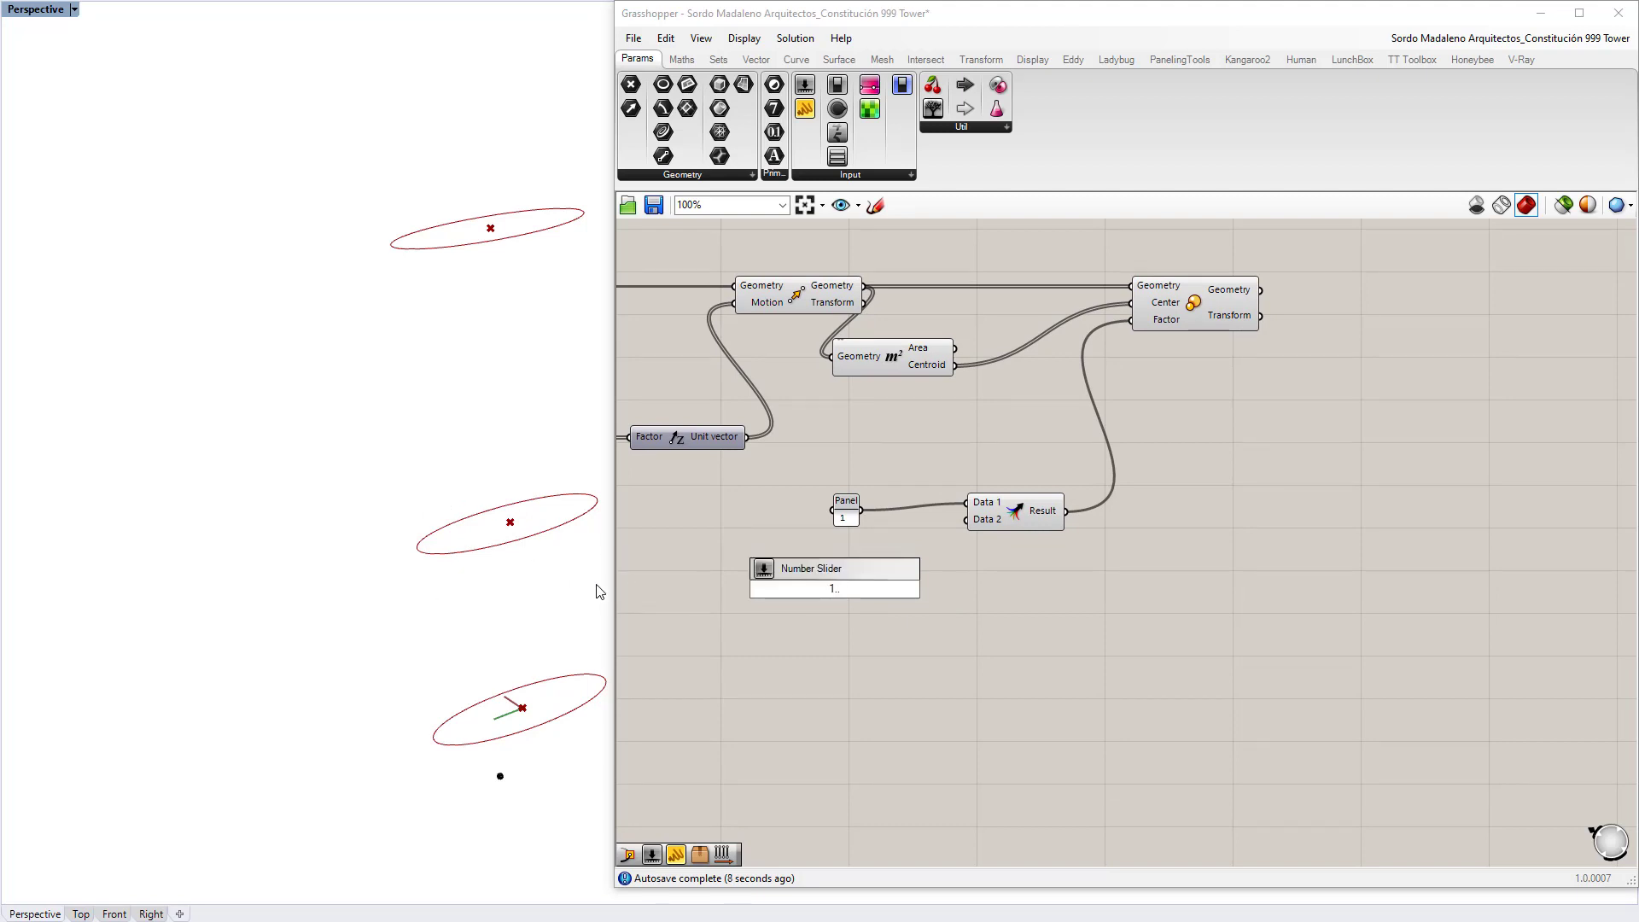
text(0)
key(Return)
drag(924, 589, 982, 512)
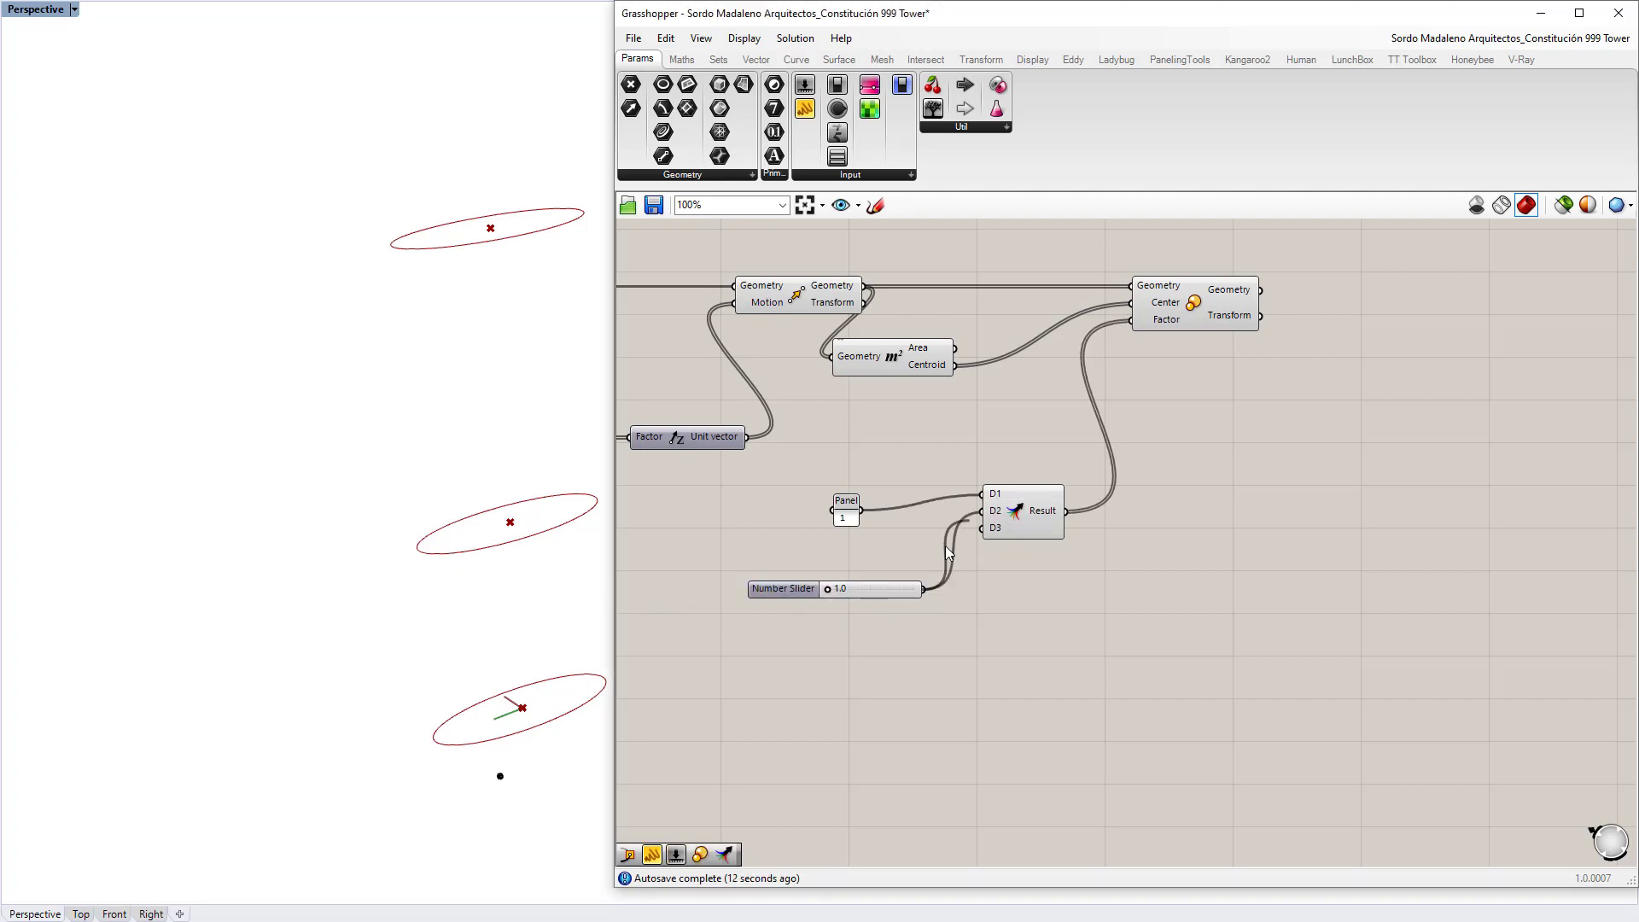
drag(831, 587, 840, 587)
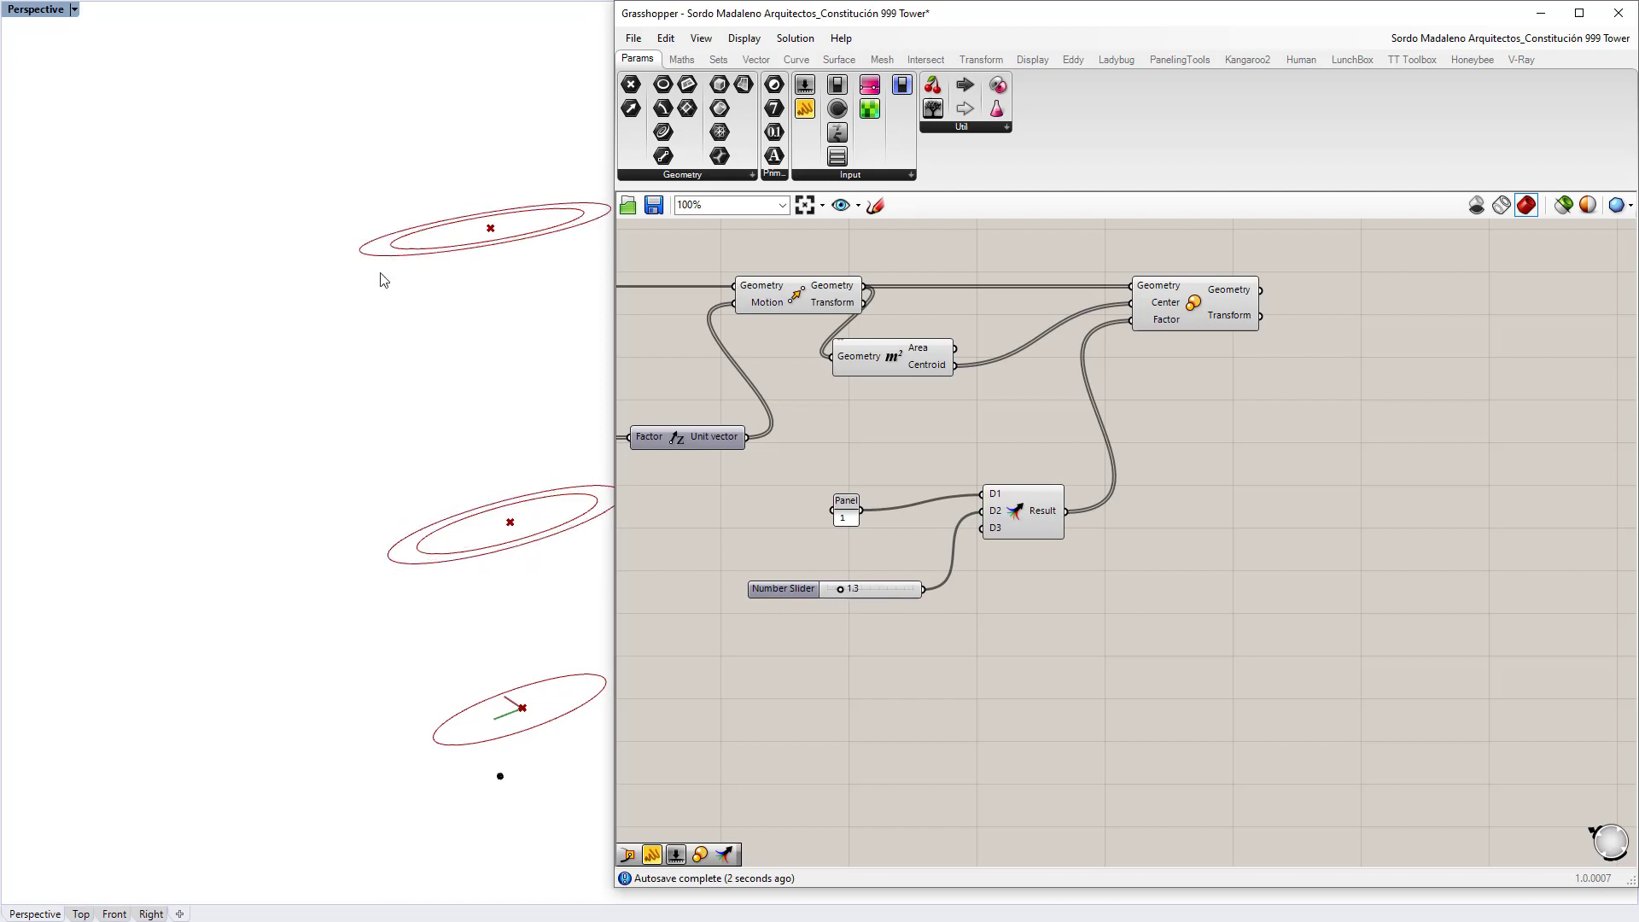
scroll(857, 576, up, 3)
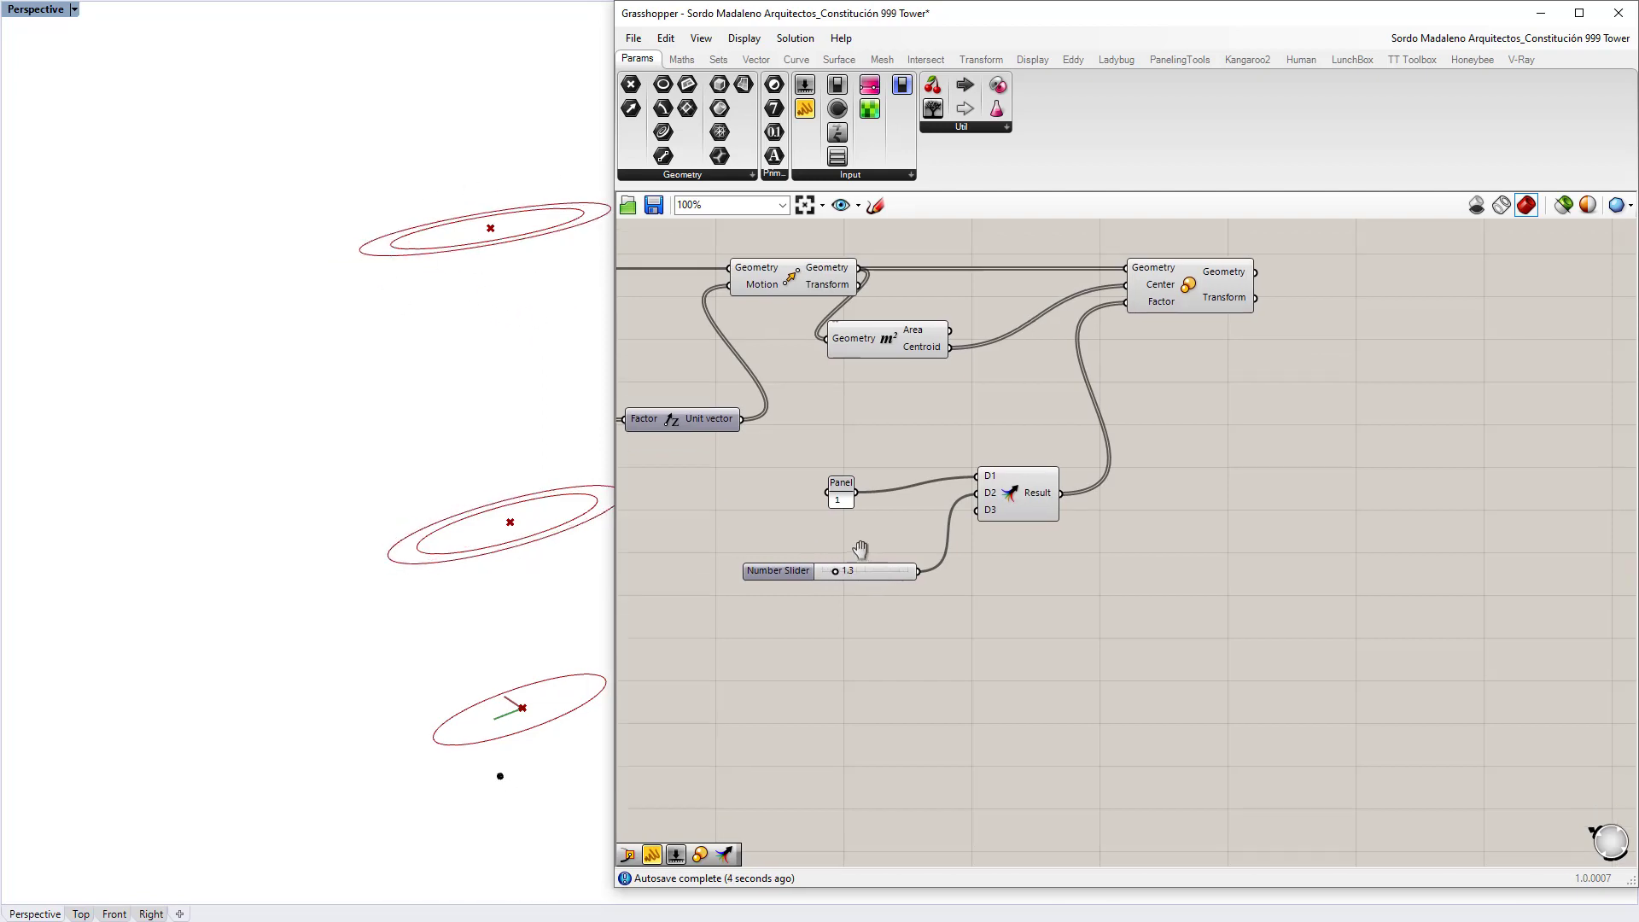
drag(853, 509, 852, 478)
click(782, 571)
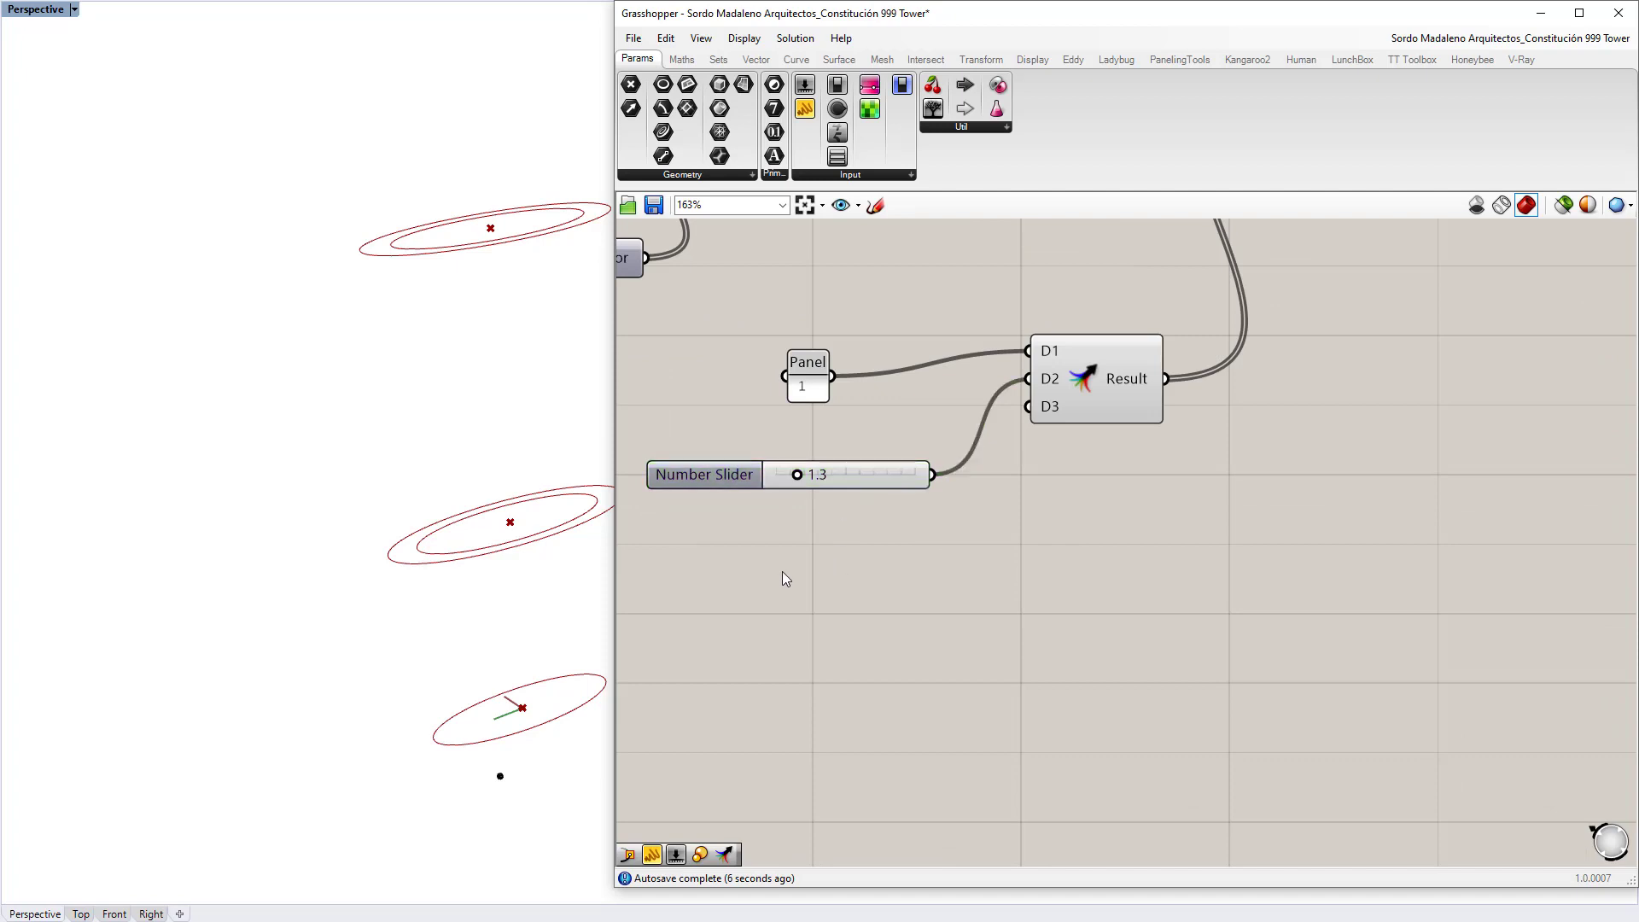
Step: Add a 0-to-2 slider into Merge's third input and set the top factor to 0.7
double_click(781, 571)
text(0.)
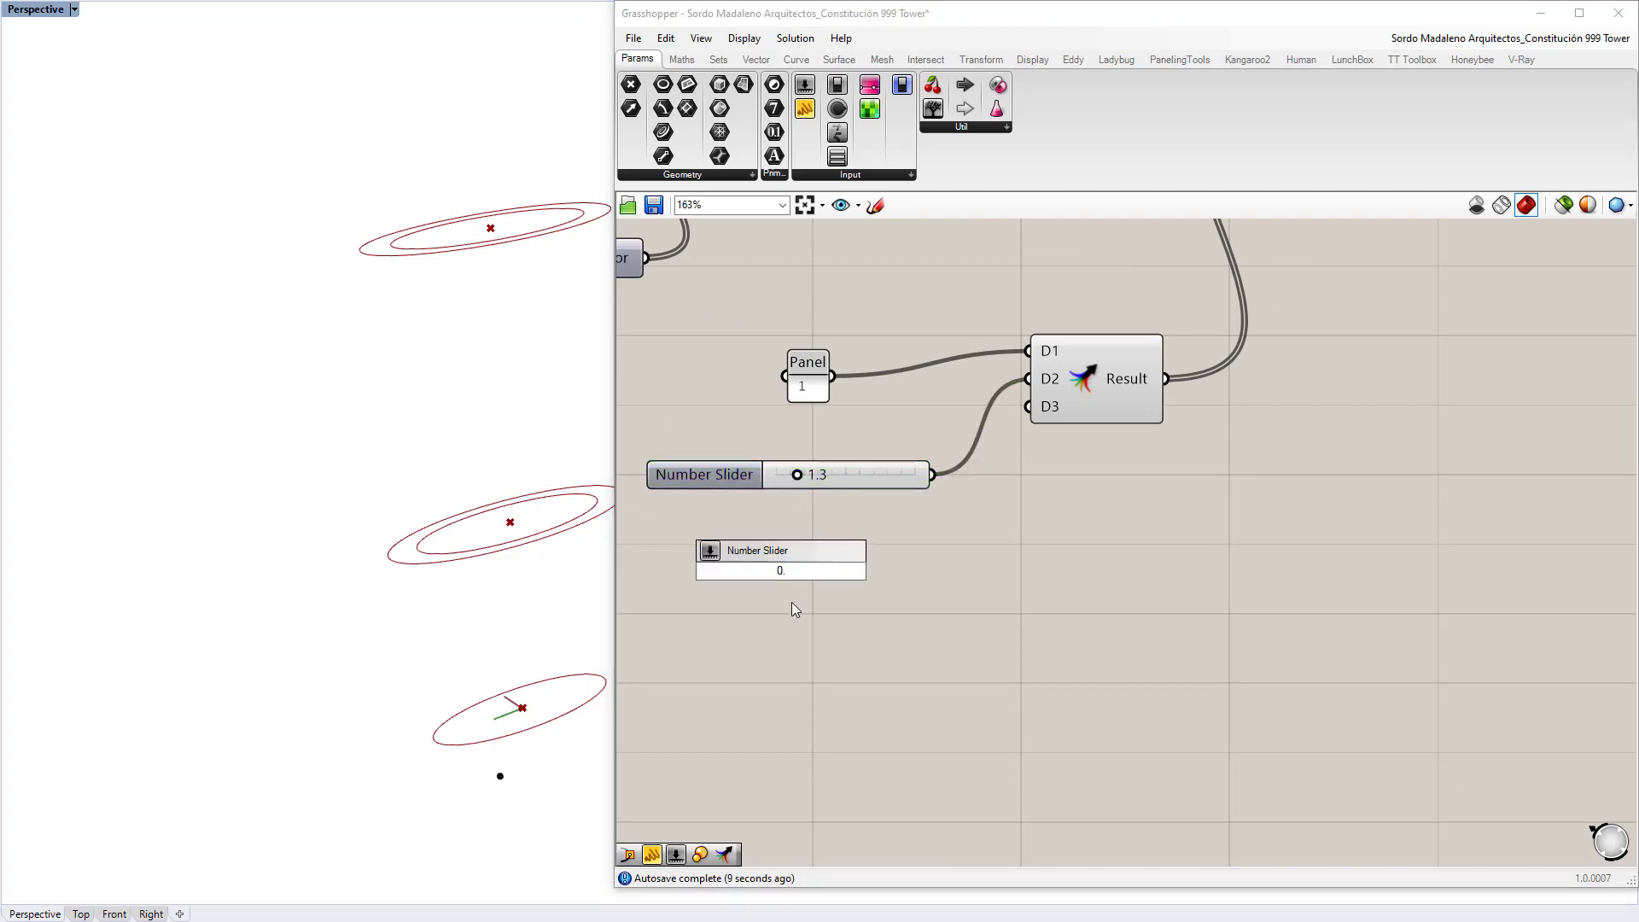
key(BackSpace)
key(Return)
drag(926, 571, 1053, 409)
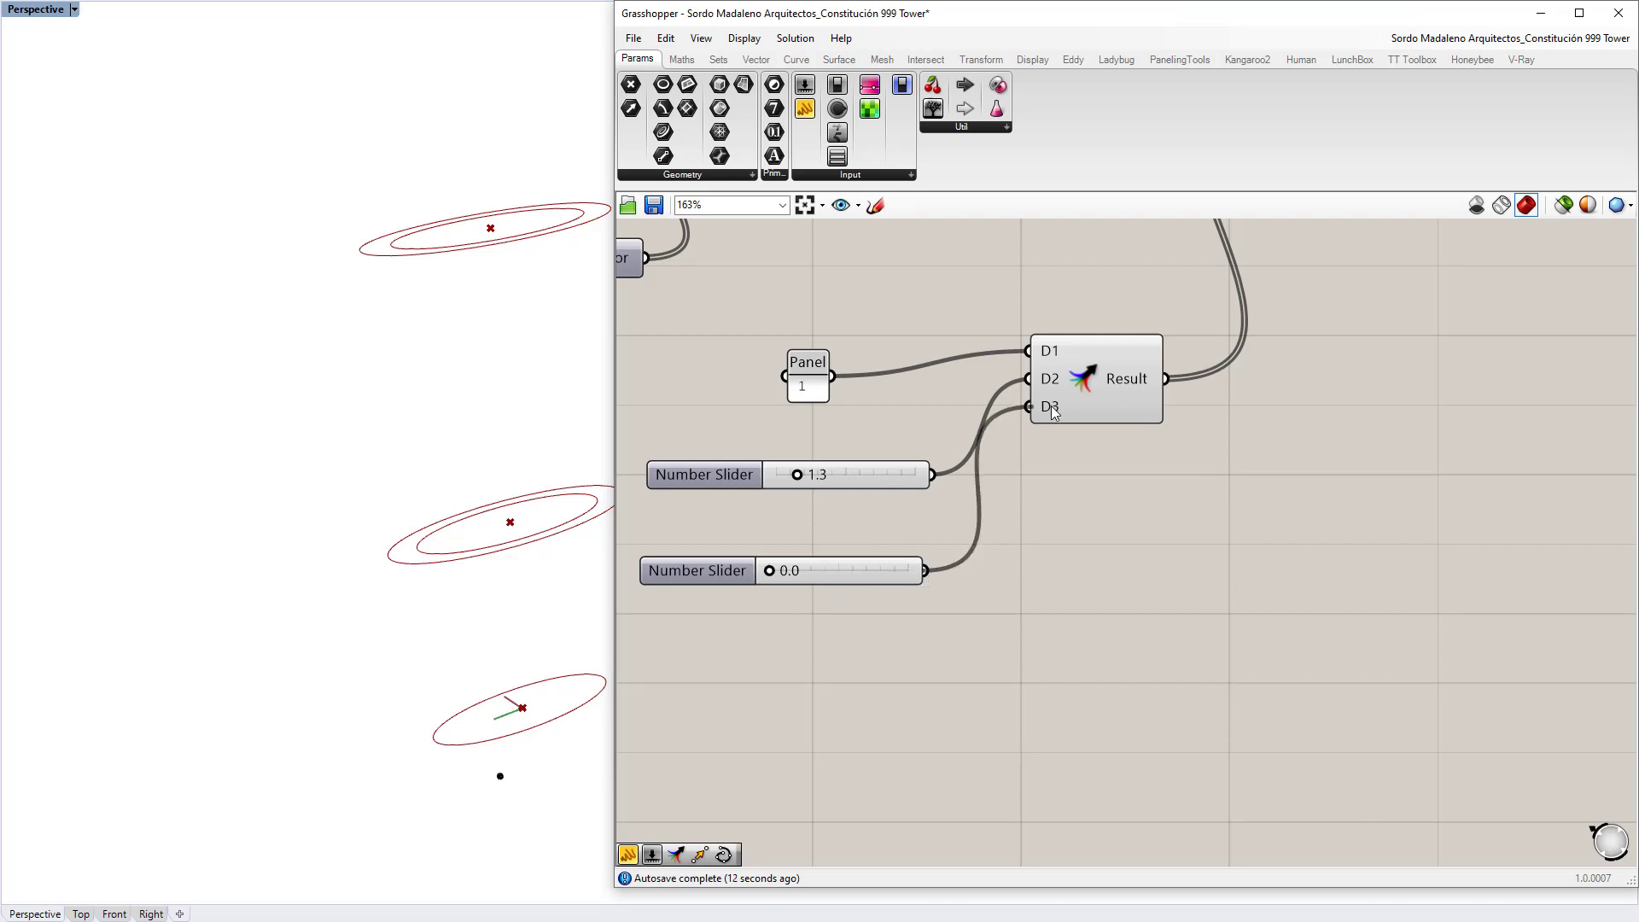
drag(764, 572, 818, 571)
Step: Preview the Ellipse and Move components and orbit around the stacked ellipses
scroll(888, 683, down, 3)
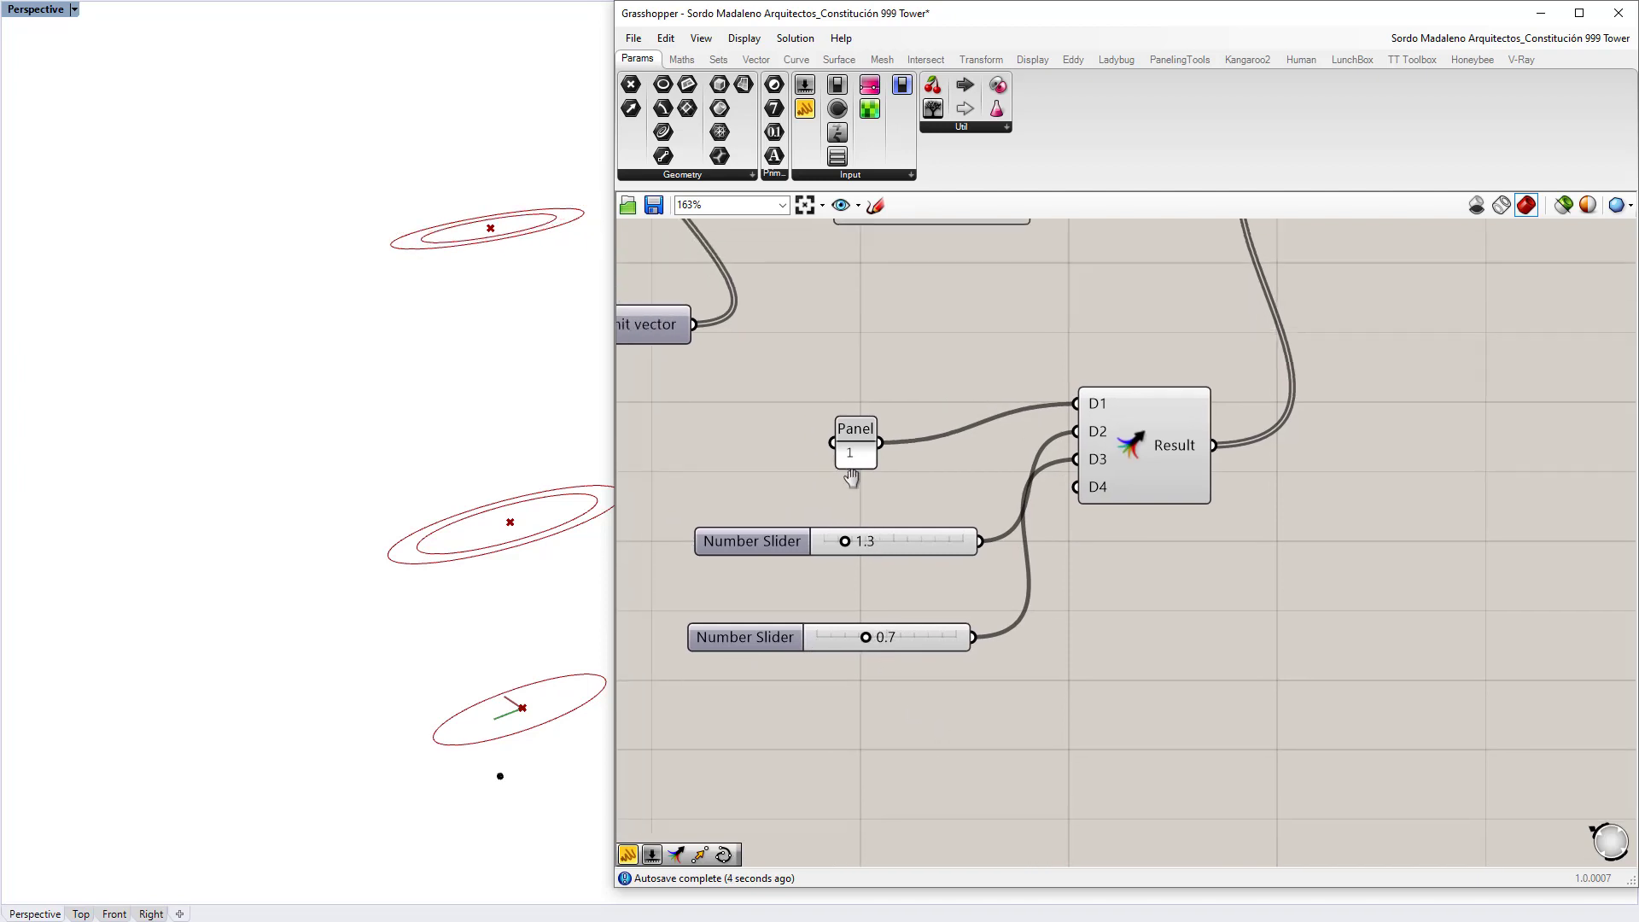
click(744, 418)
click(949, 442)
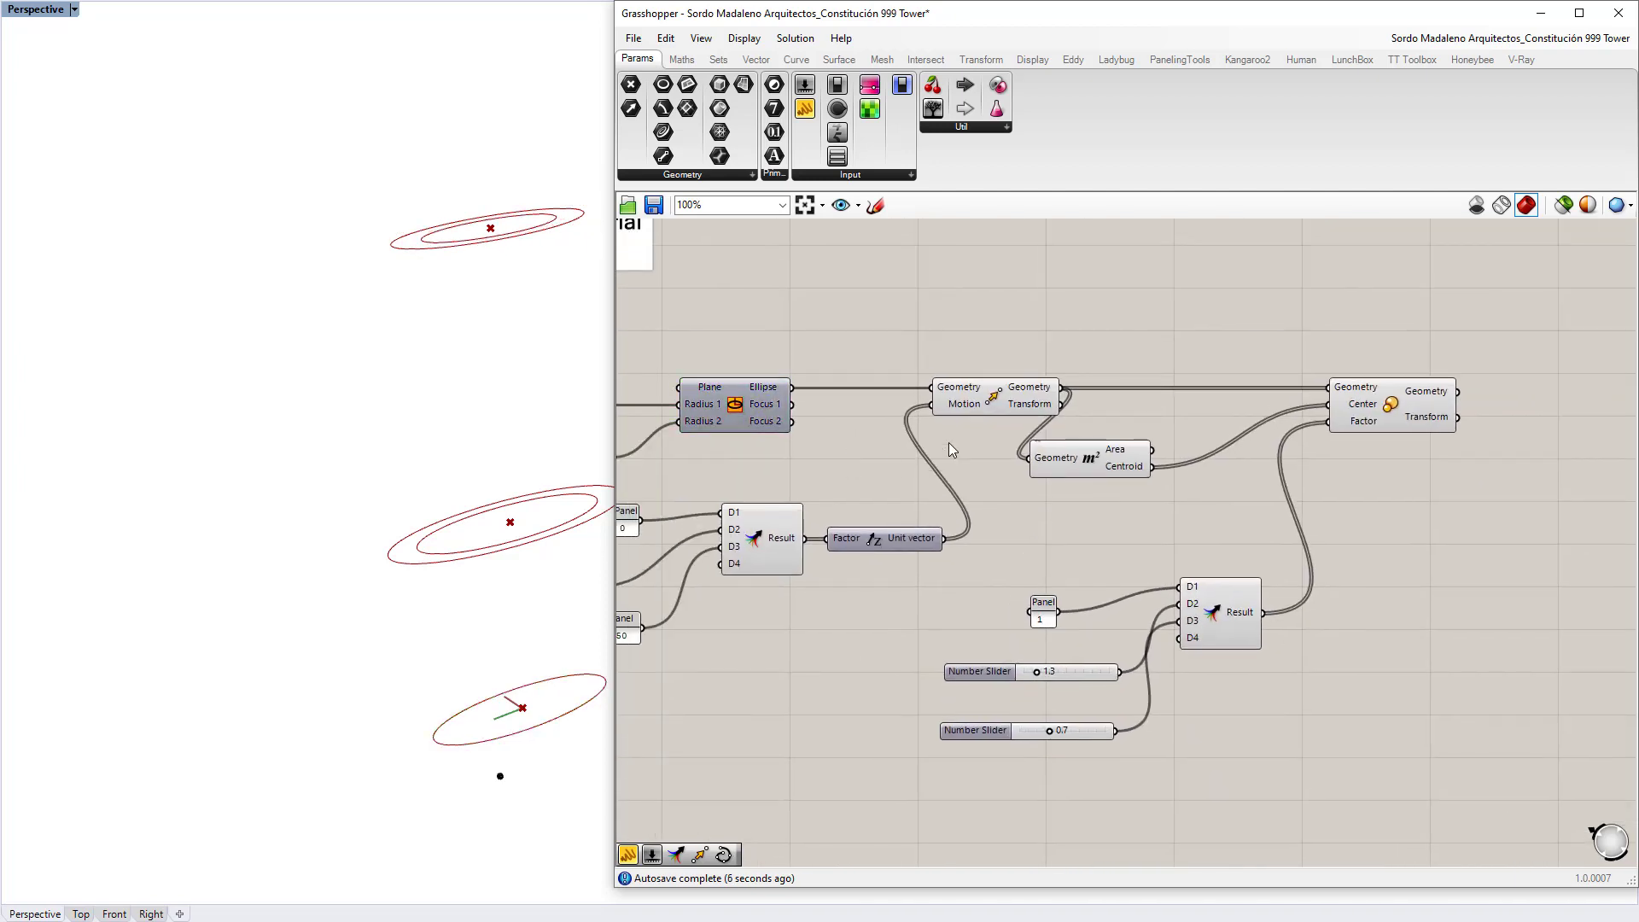
click(969, 408)
scroll(506, 446, down, 3)
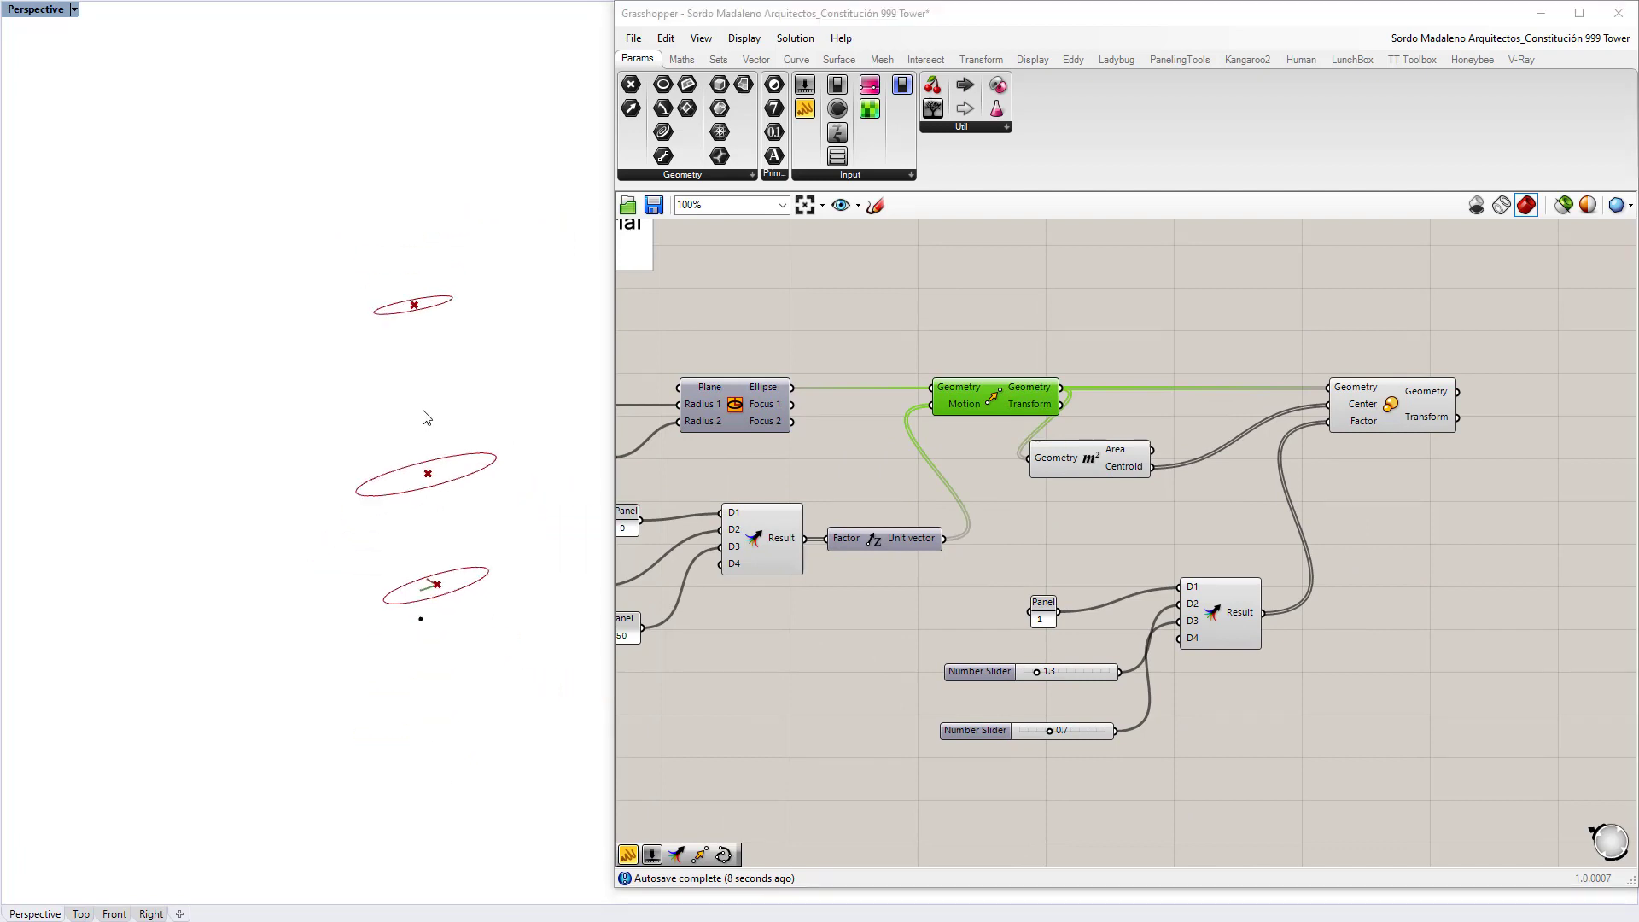
right_drag(426, 418, 442, 453)
right_drag(1387, 440, 954, 465)
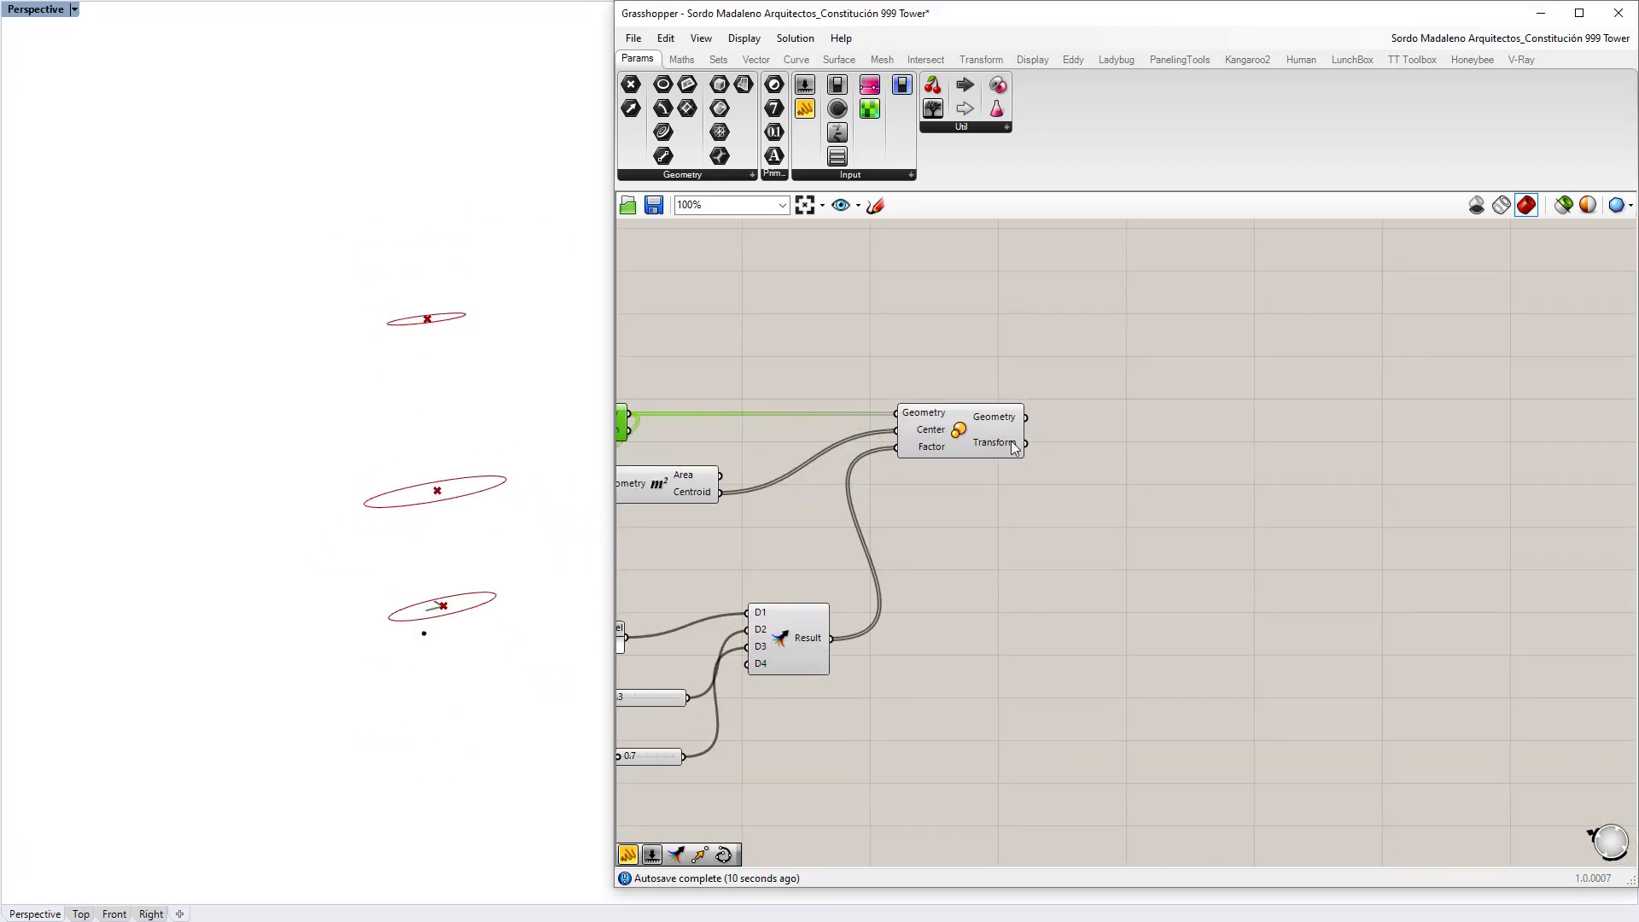
Step: Add a Loft component on Scale's Geometry output and orbit around the lofted tower
double_click(1231, 432)
text(lof)
key(Return)
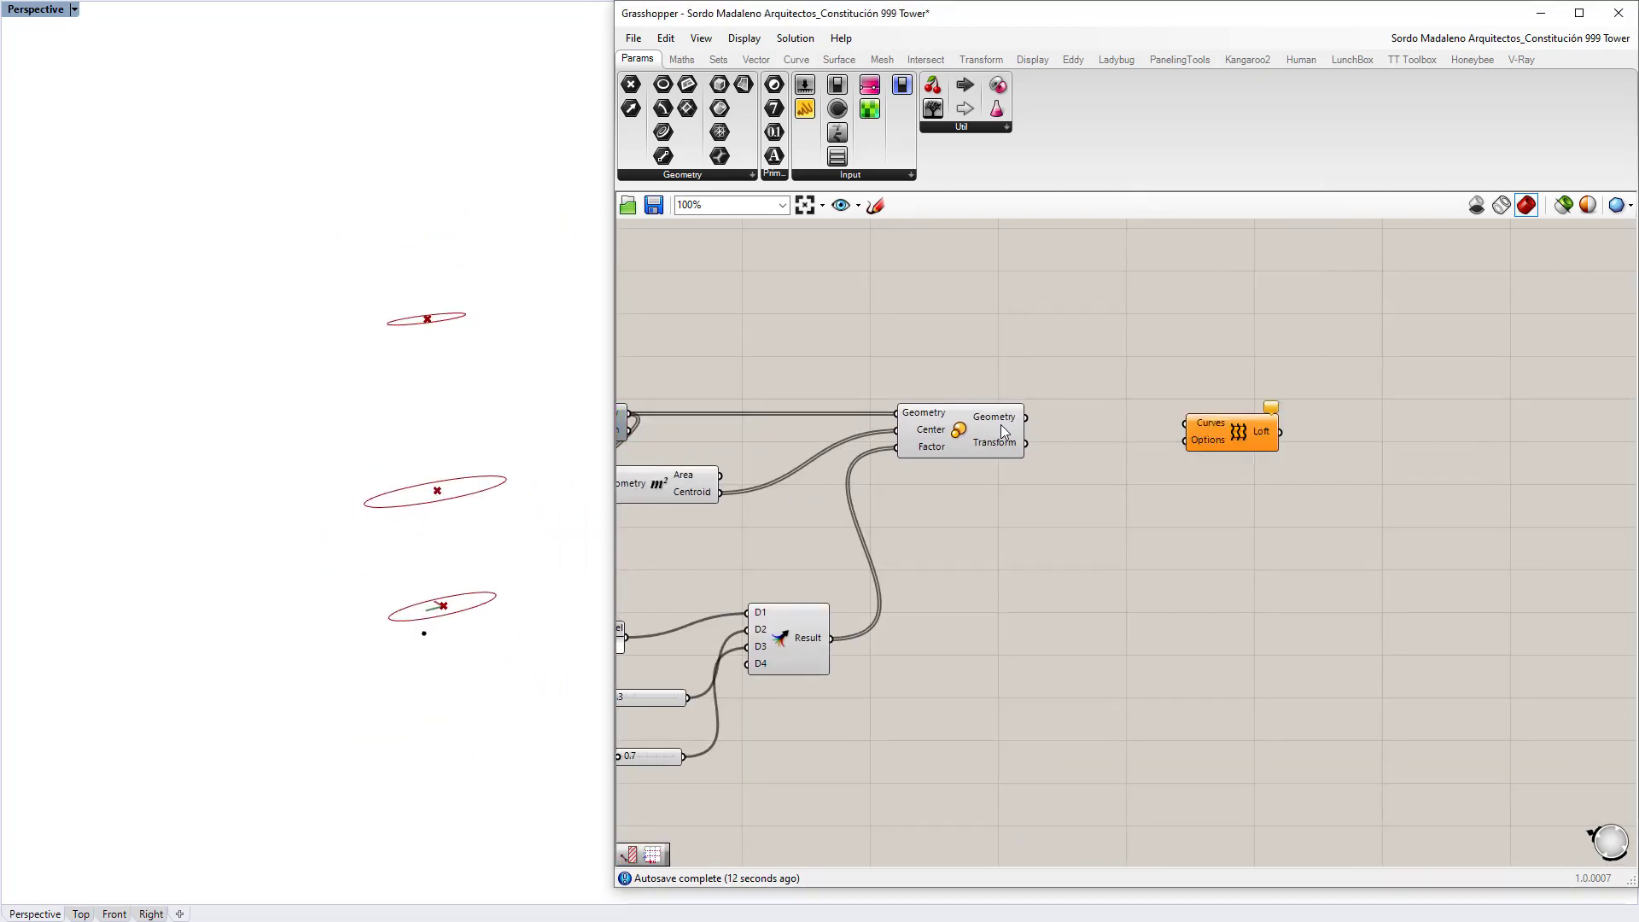
drag(1025, 417, 1183, 426)
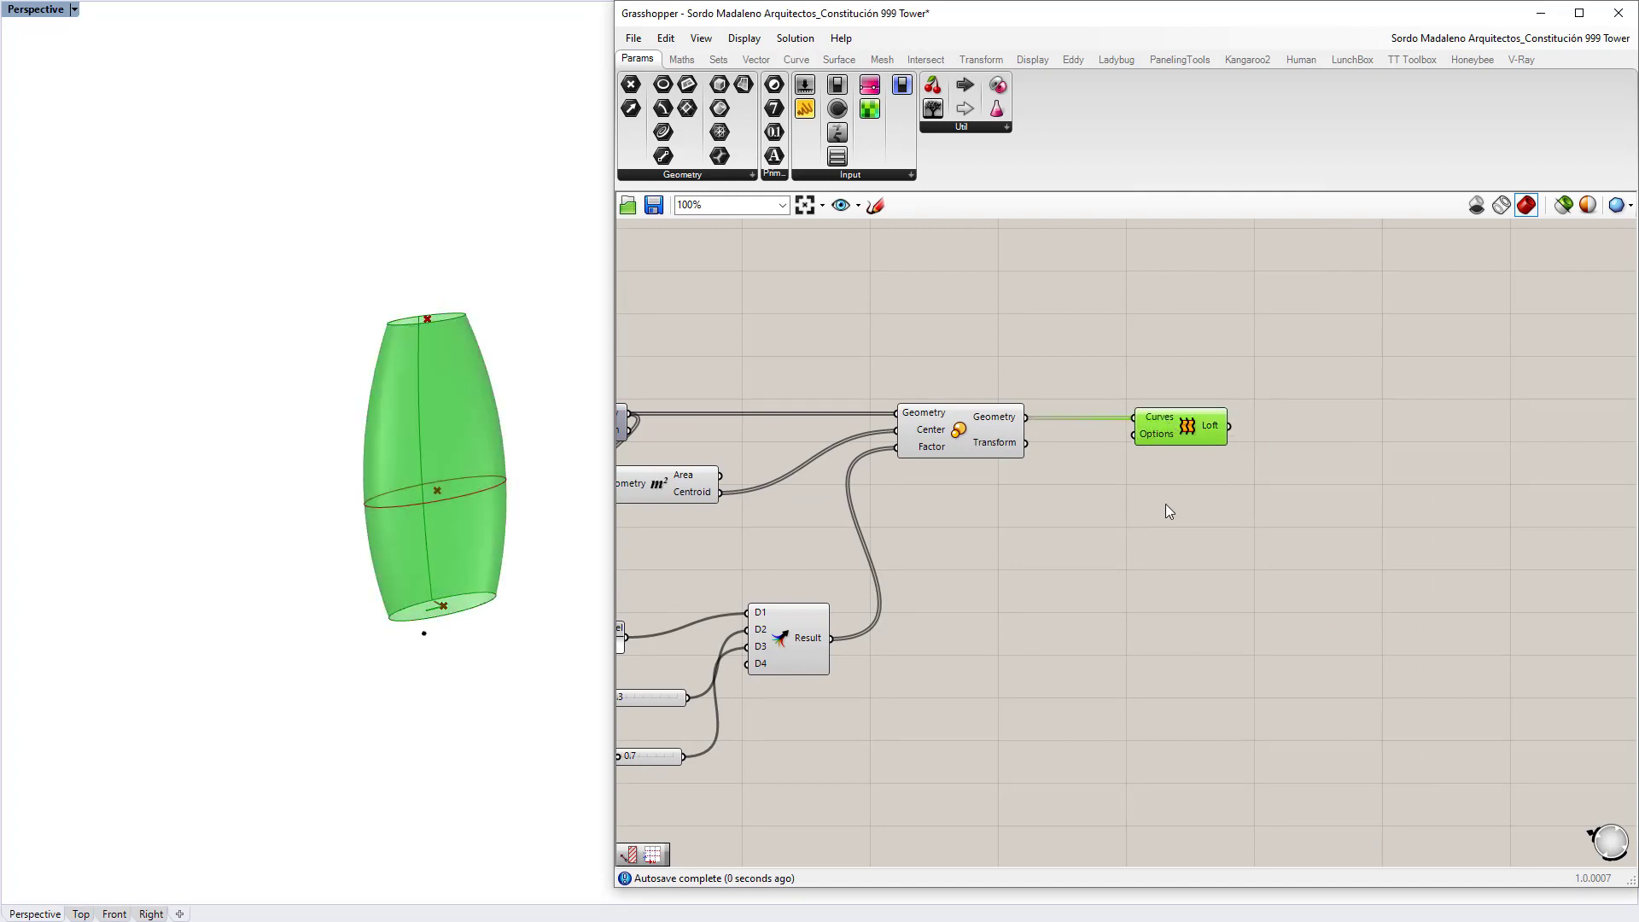
click(1168, 512)
right_drag(347, 524, 521, 480)
right_drag(728, 537, 1107, 377)
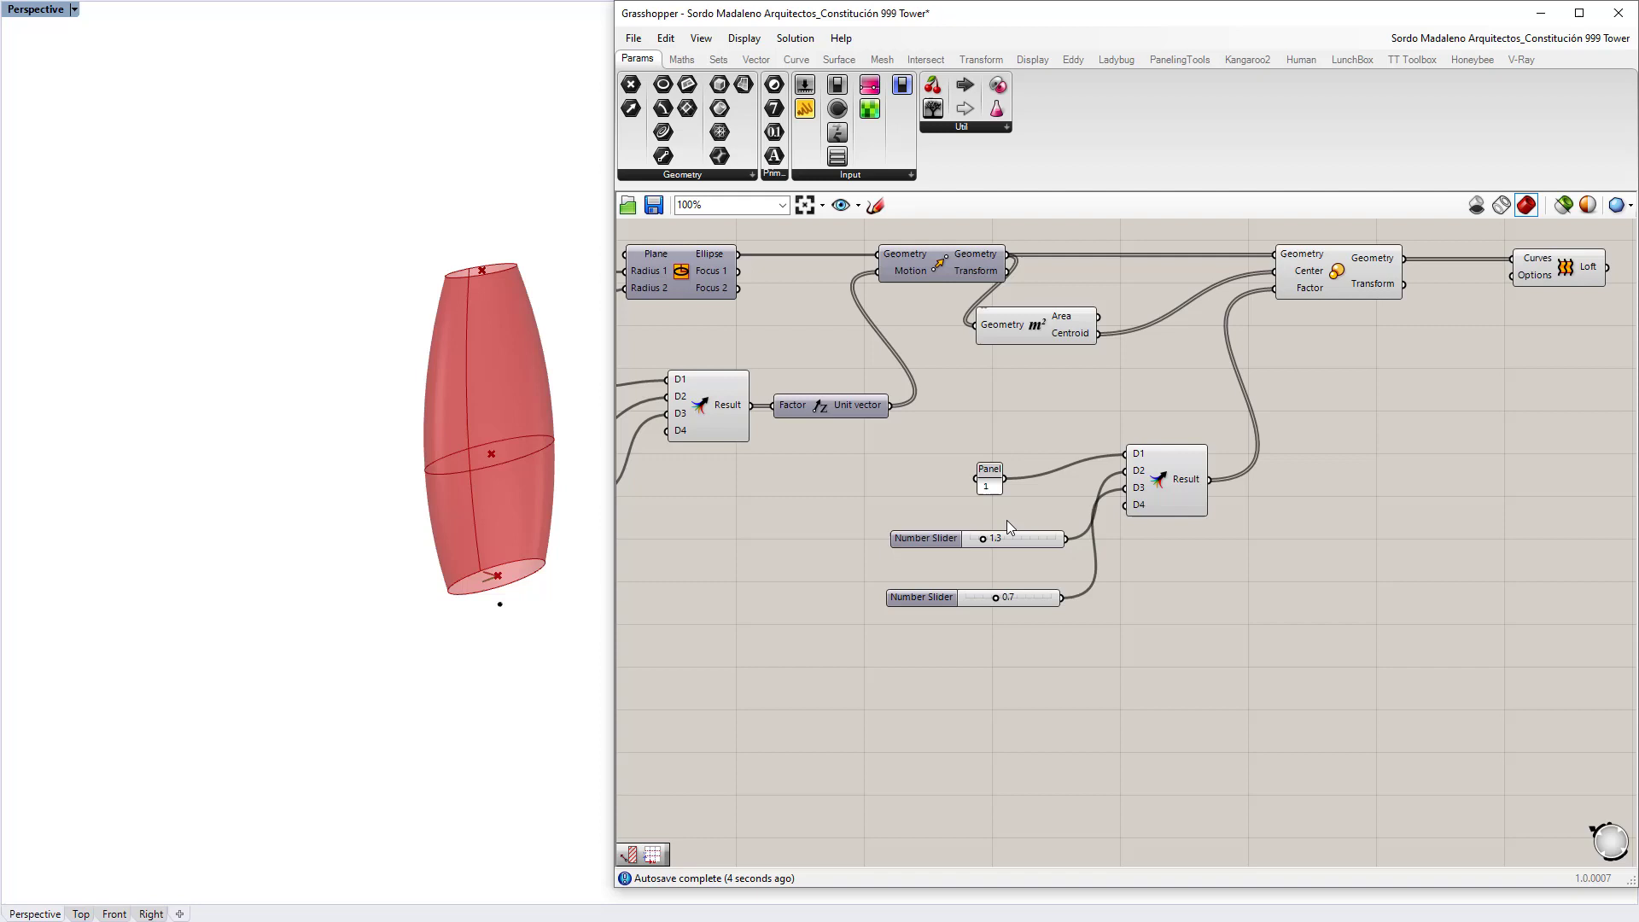
Step: Drag the upper scale slider from 1.3 to 1.1 and the lower scale slider to 0.8
scroll(974, 469, up, 7)
drag(1035, 427, 1021, 429)
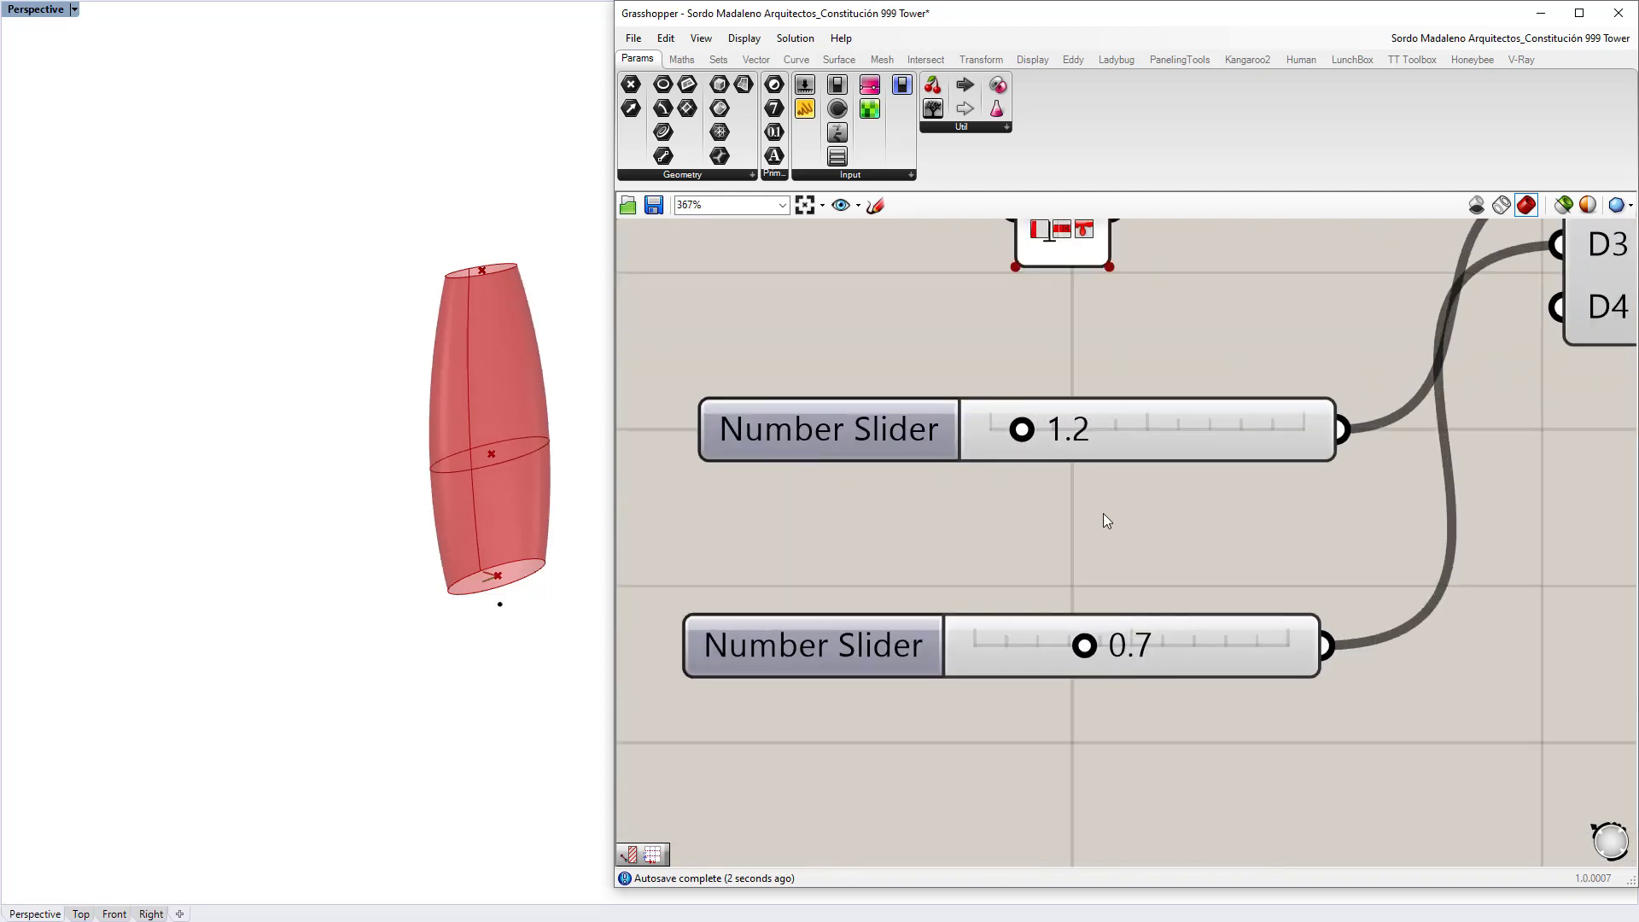
right_drag(1107, 521, 1108, 645)
right_drag(1101, 787, 1081, 577)
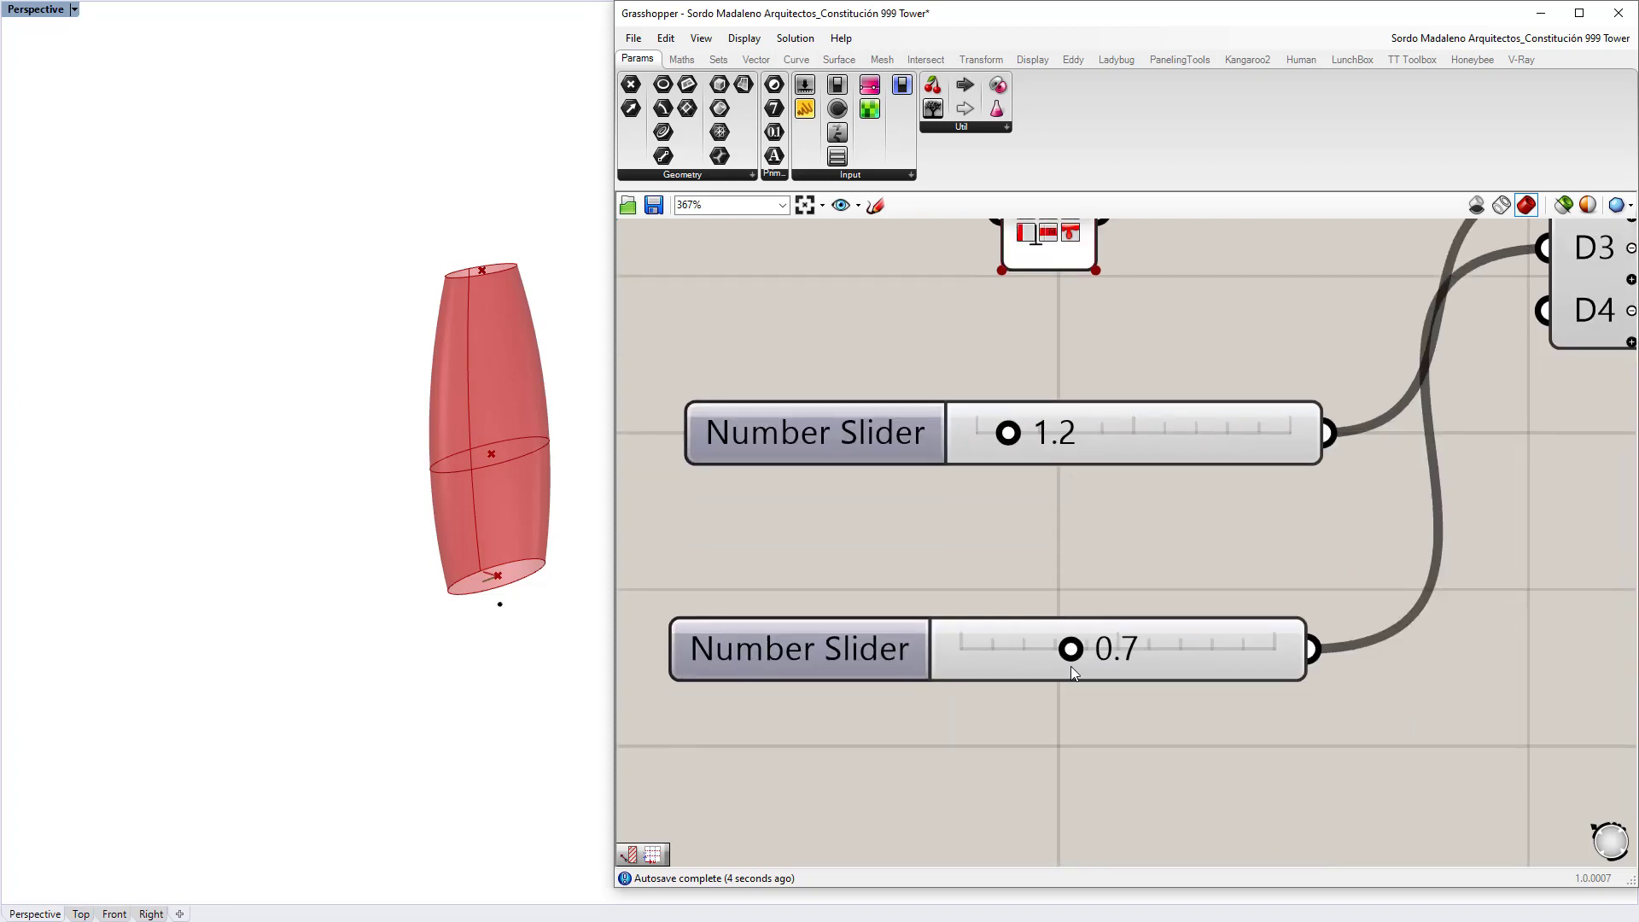
drag(1073, 648, 1089, 651)
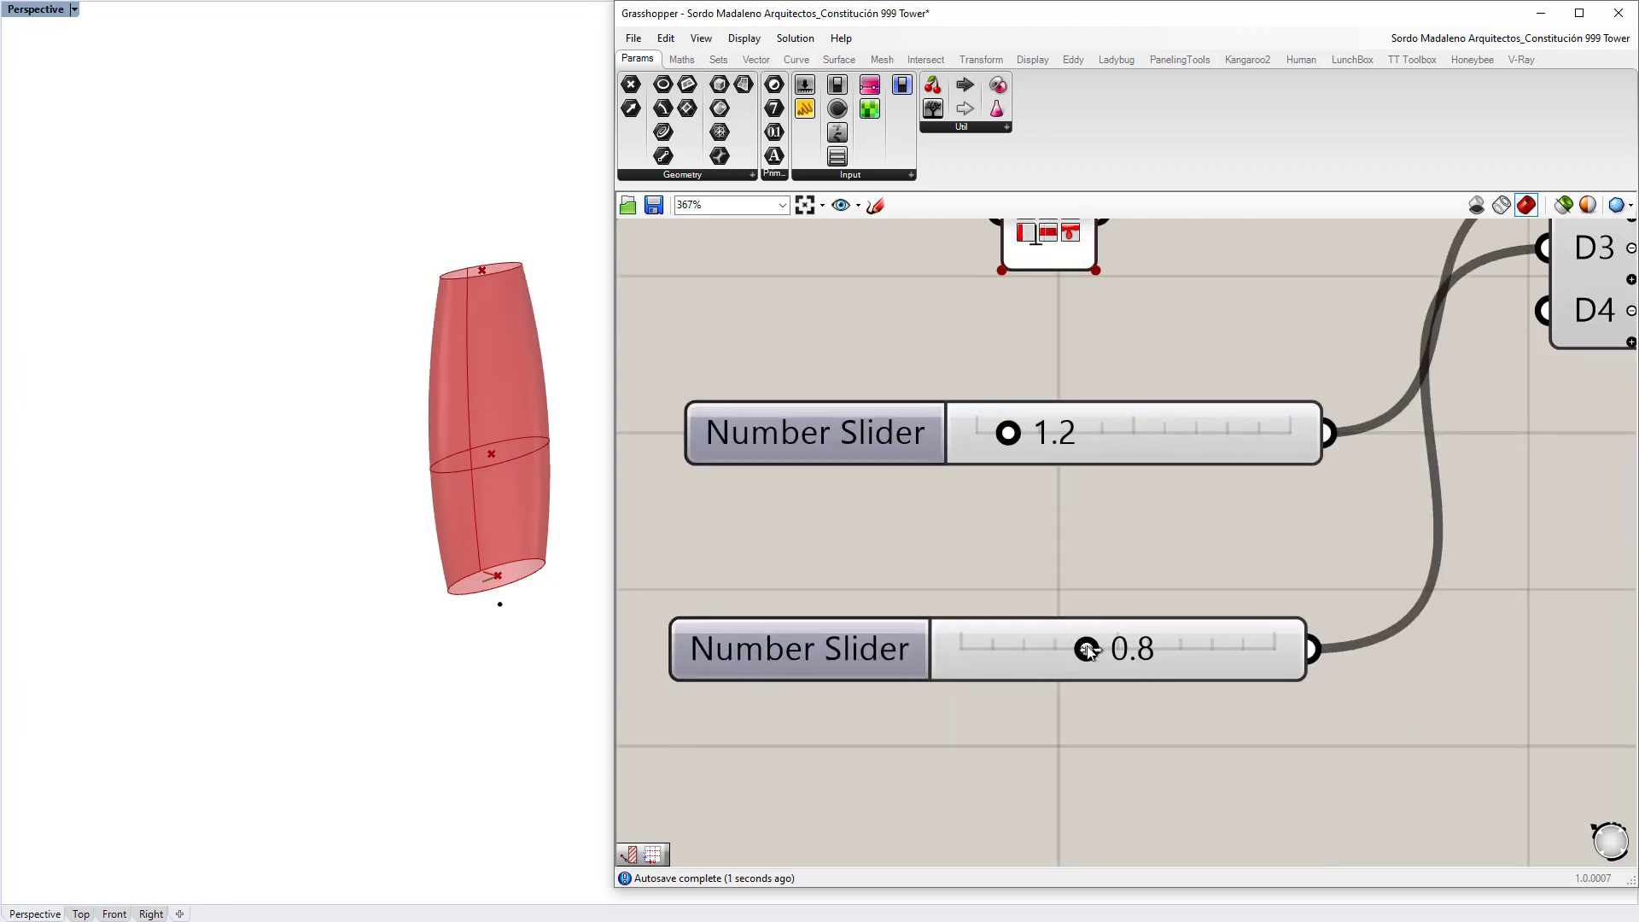
drag(1008, 433, 991, 443)
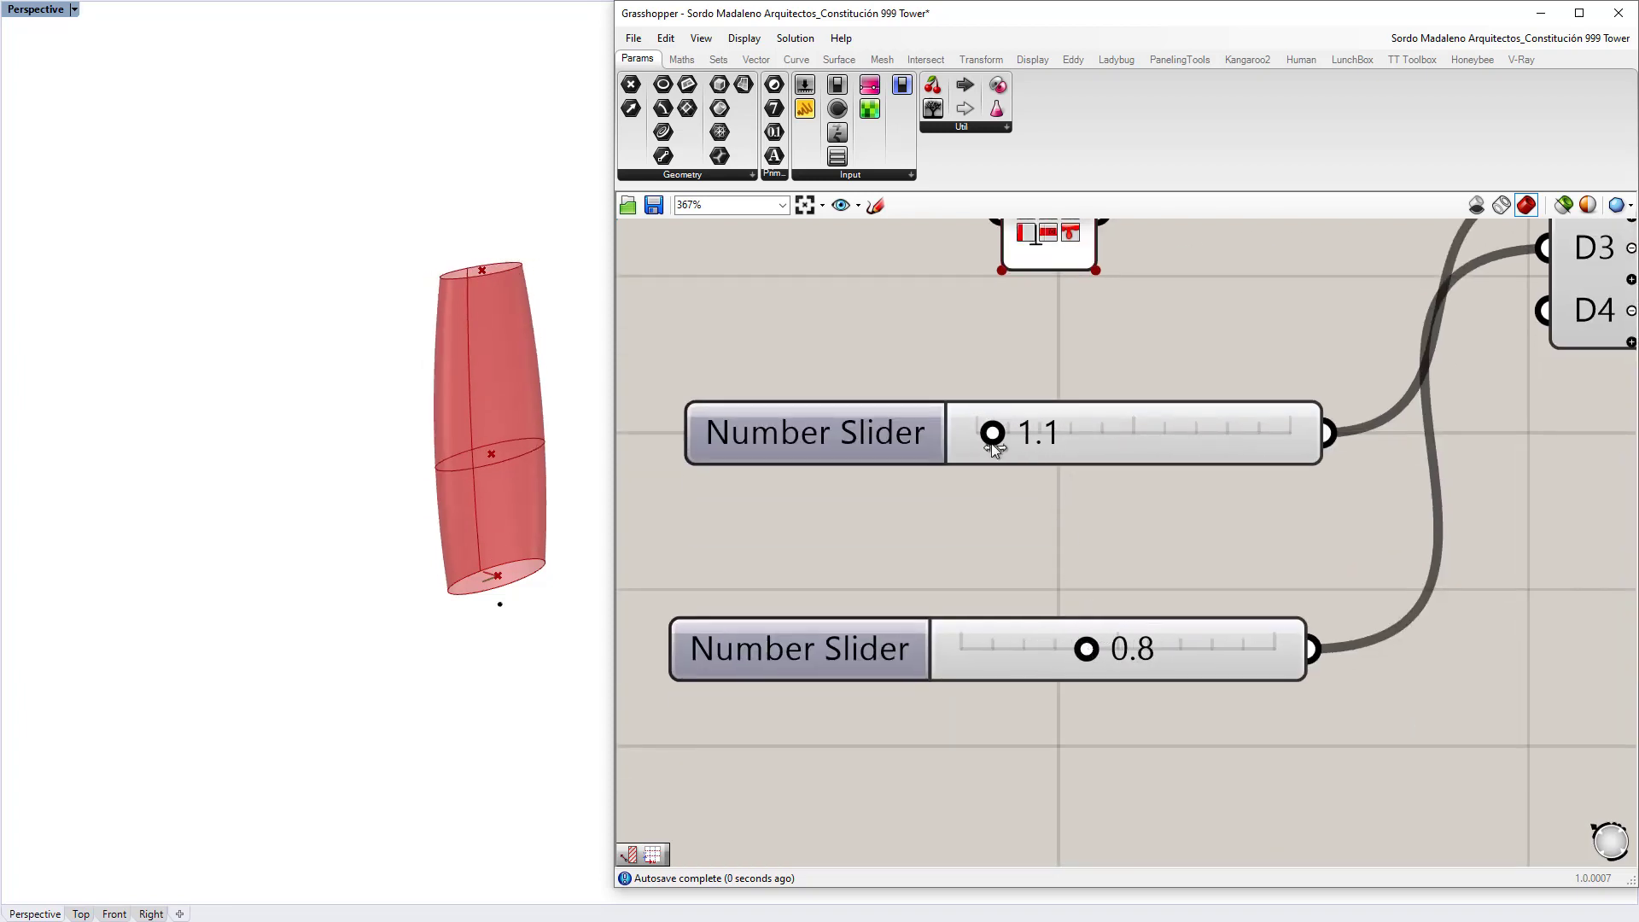
Step: Move the 0.8 slider above the 1.1 slider and wire it into D1, replacing the Panel
right_drag(1252, 624, 1135, 695)
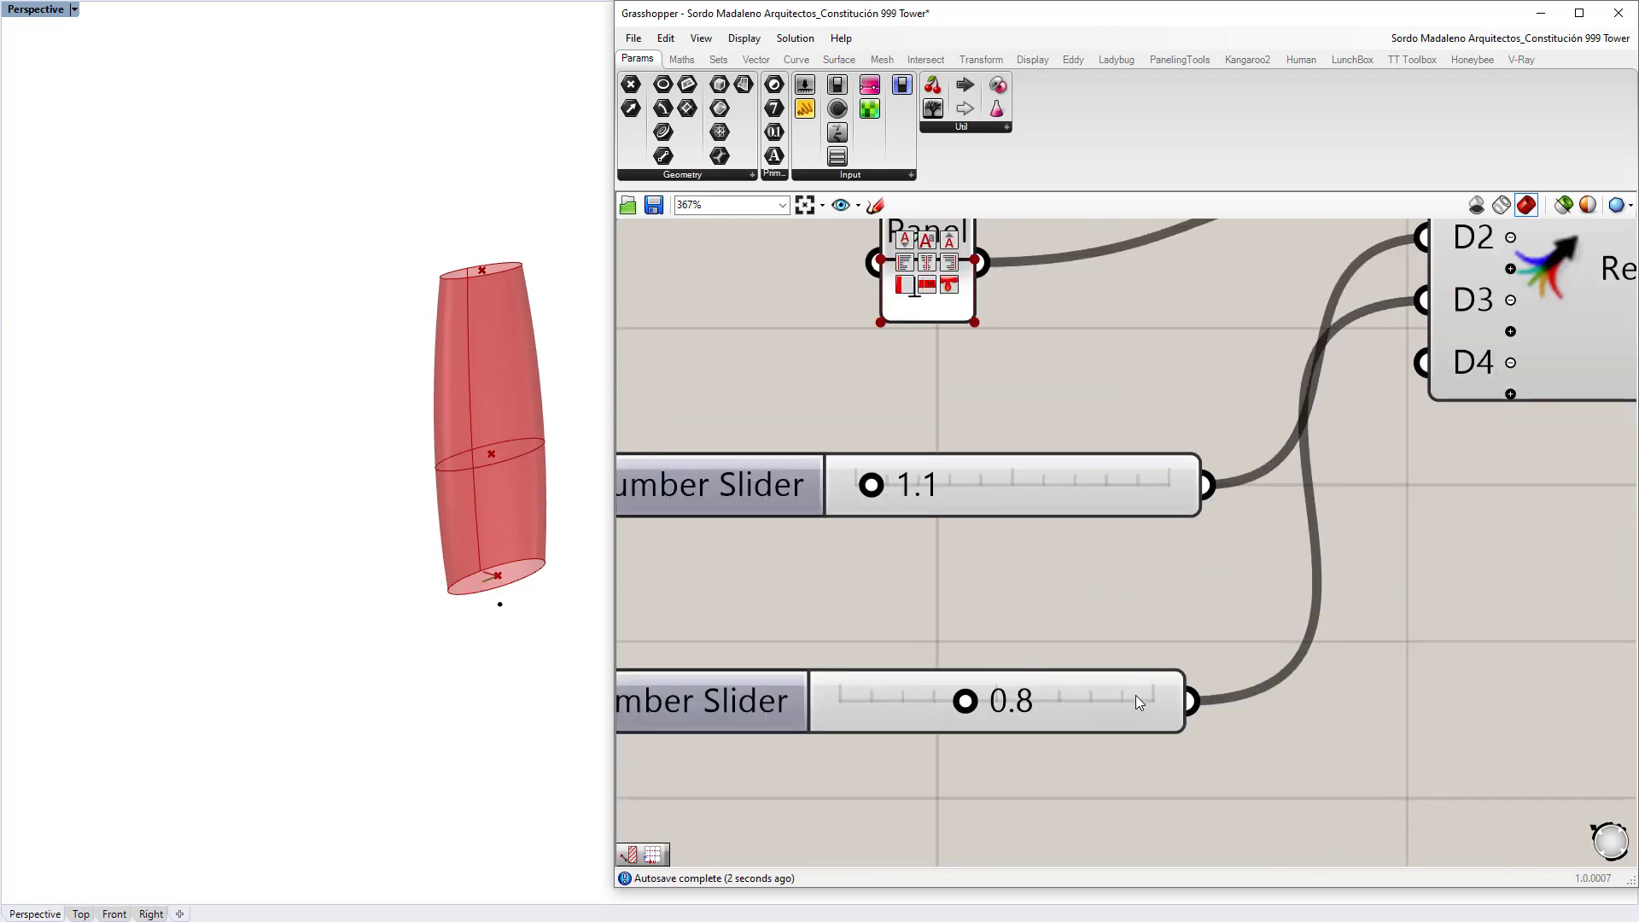
click(1139, 701)
drag(1136, 701, 1188, 316)
right_drag(1250, 316, 1161, 591)
drag(1157, 590, 1335, 450)
scroll(1098, 428, up, 3)
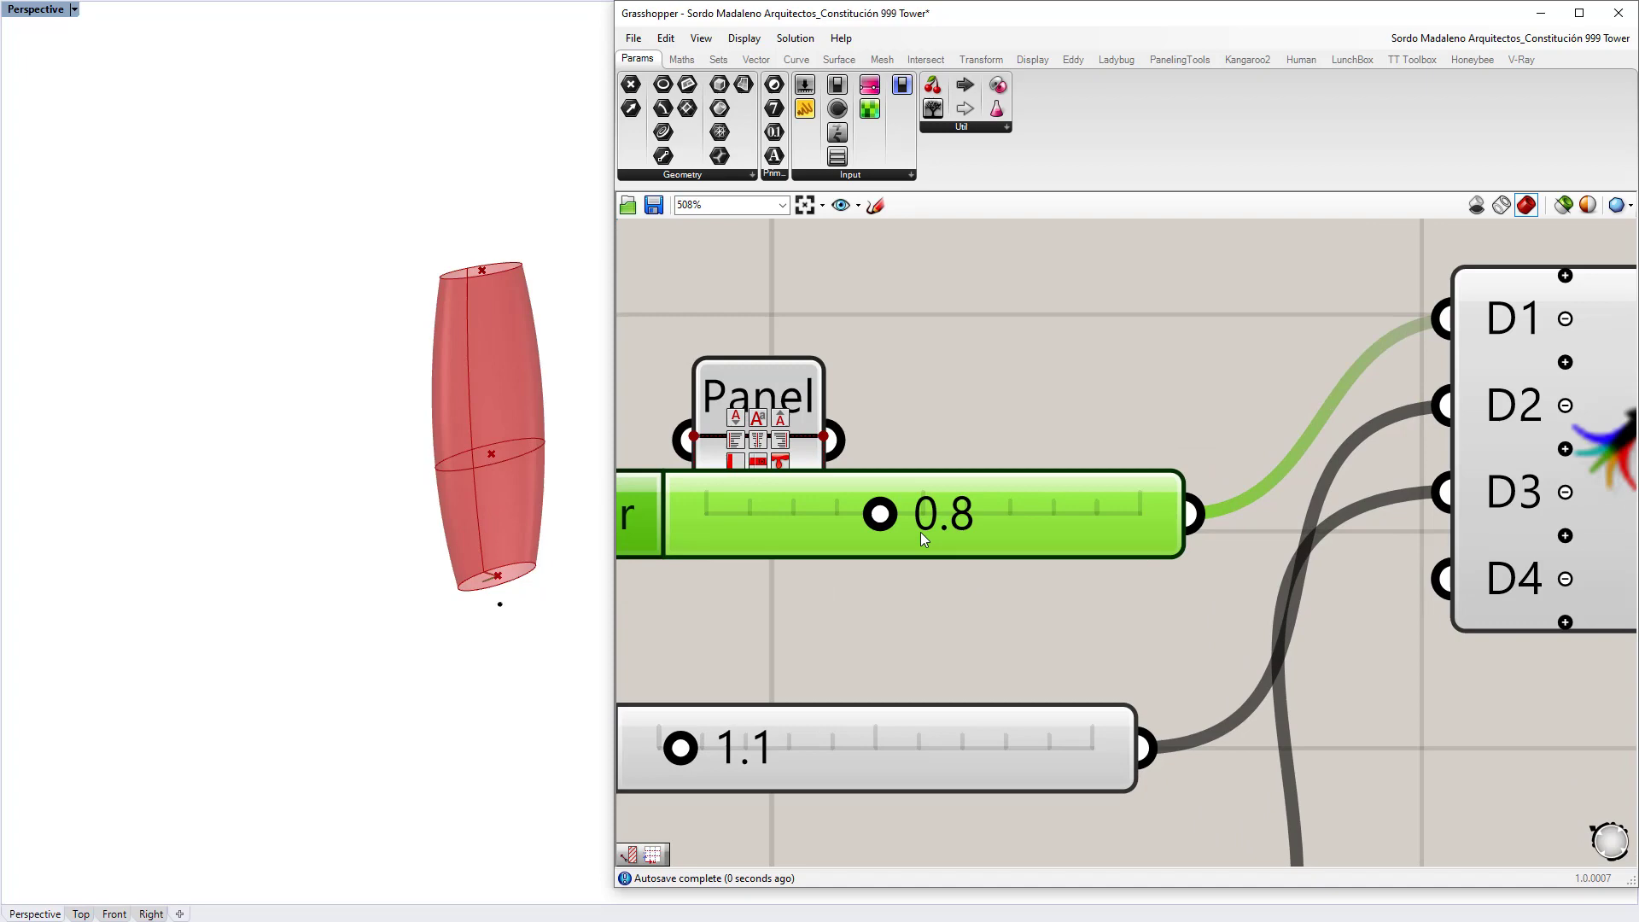
drag(882, 518, 881, 515)
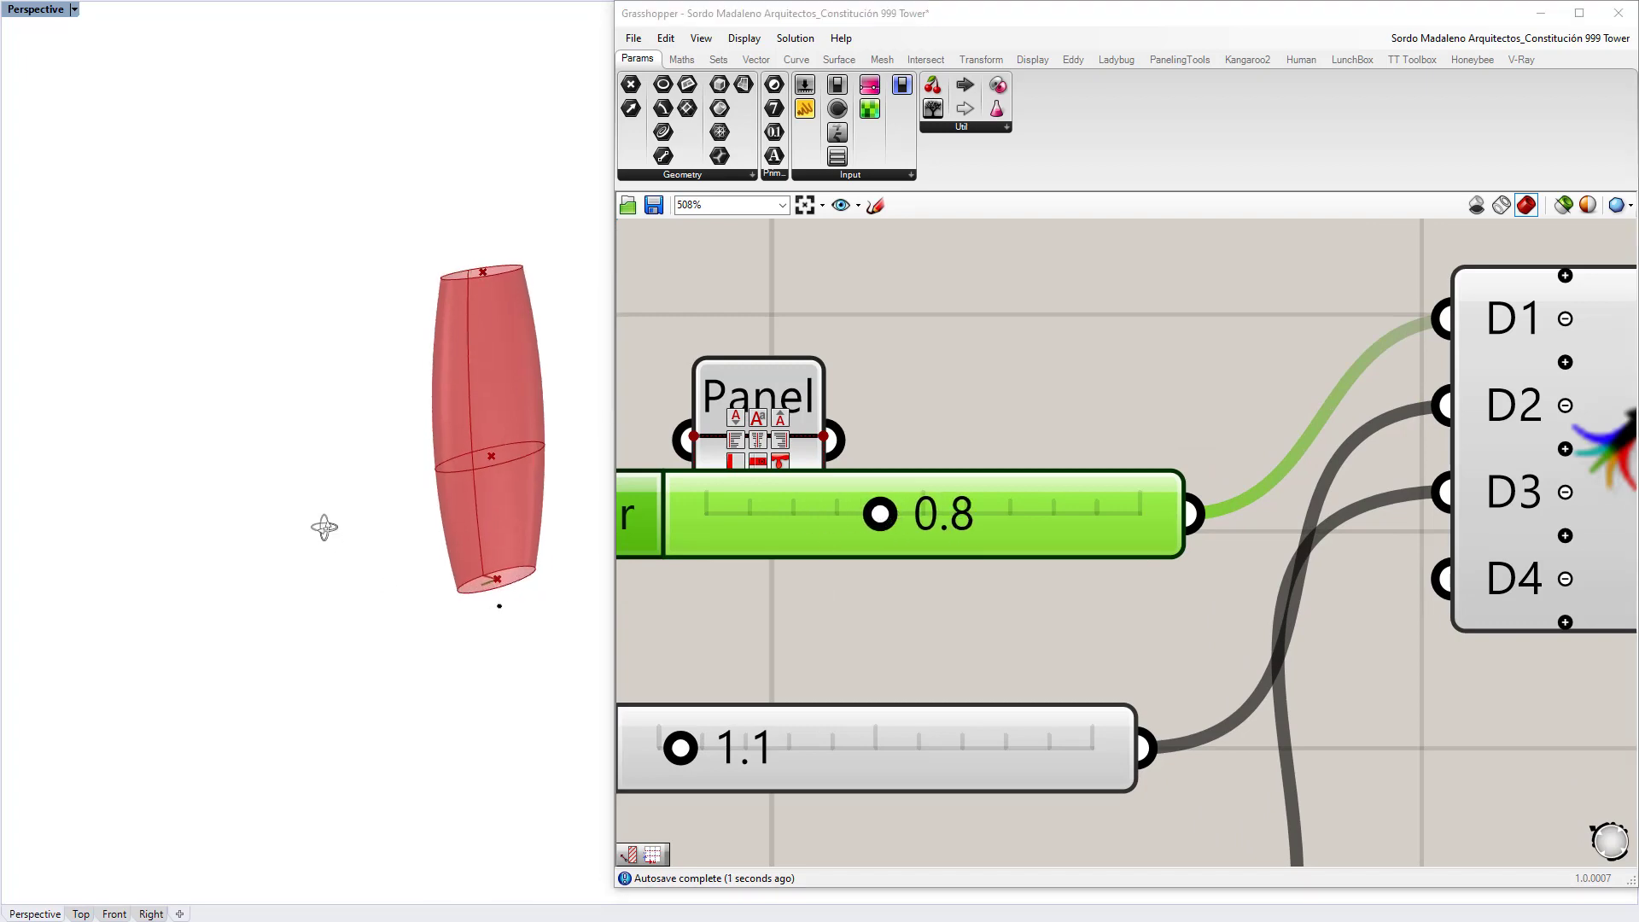
Step: Lower the 308 slider to 208 to drop the middle ellipse
right_drag(322, 527, 409, 497)
scroll(1000, 442, down, 5)
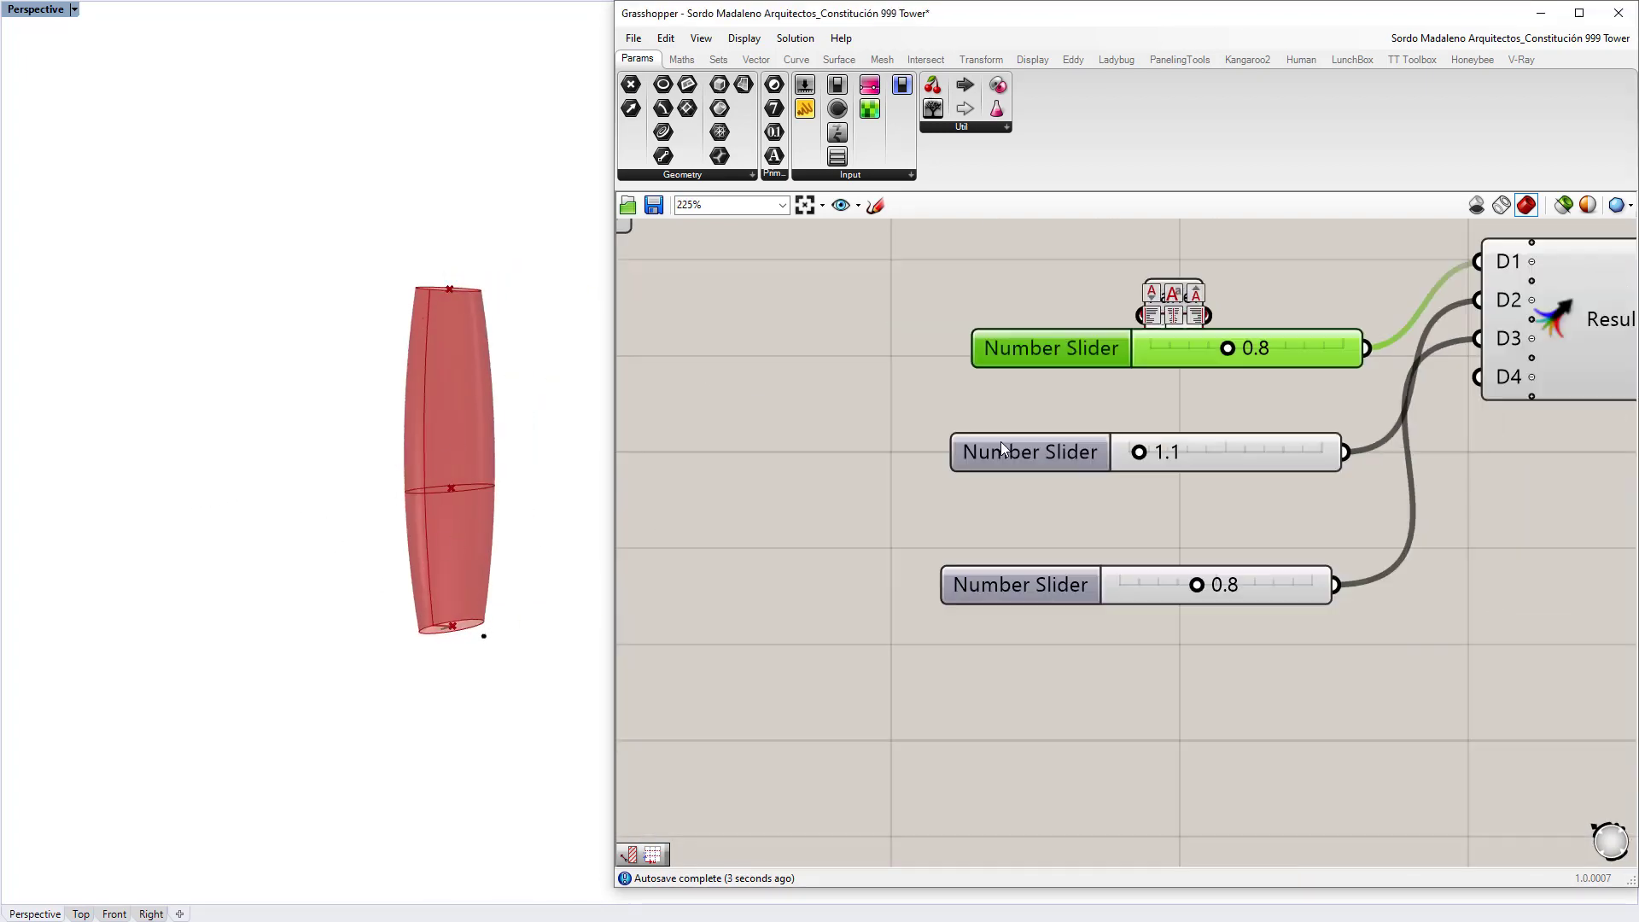
right_drag(955, 378, 996, 385)
scroll(996, 390, up, 5)
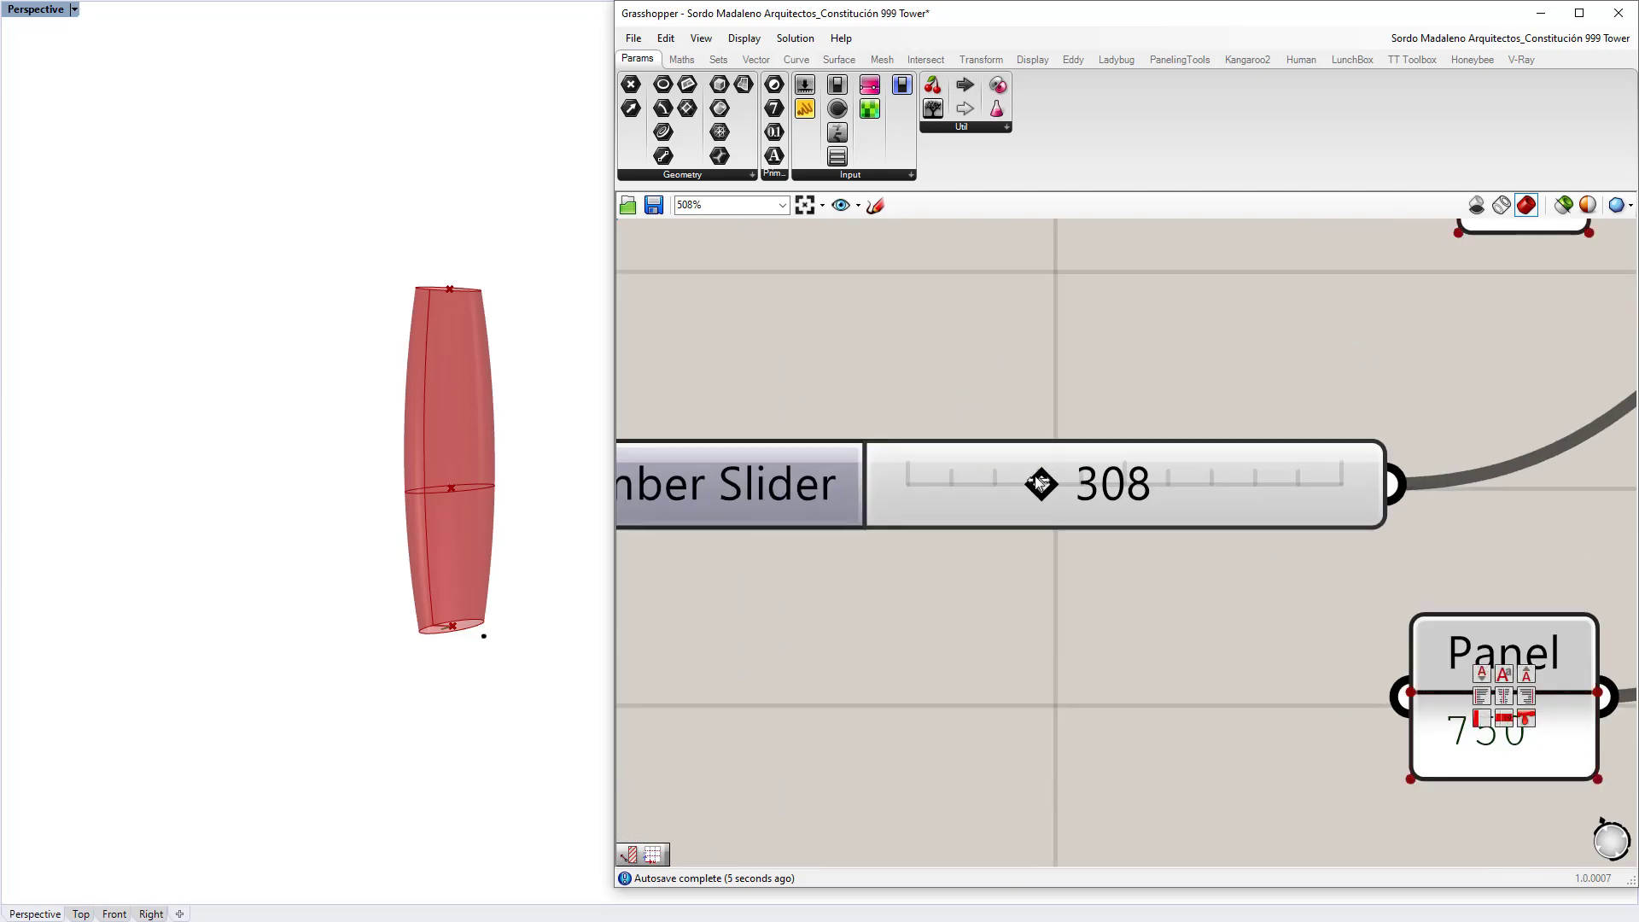
drag(1030, 481, 982, 483)
Step: Inspect the reshaped tower and the Rnd and Area components, panning toward the Loft
right_drag(256, 465, 282, 500)
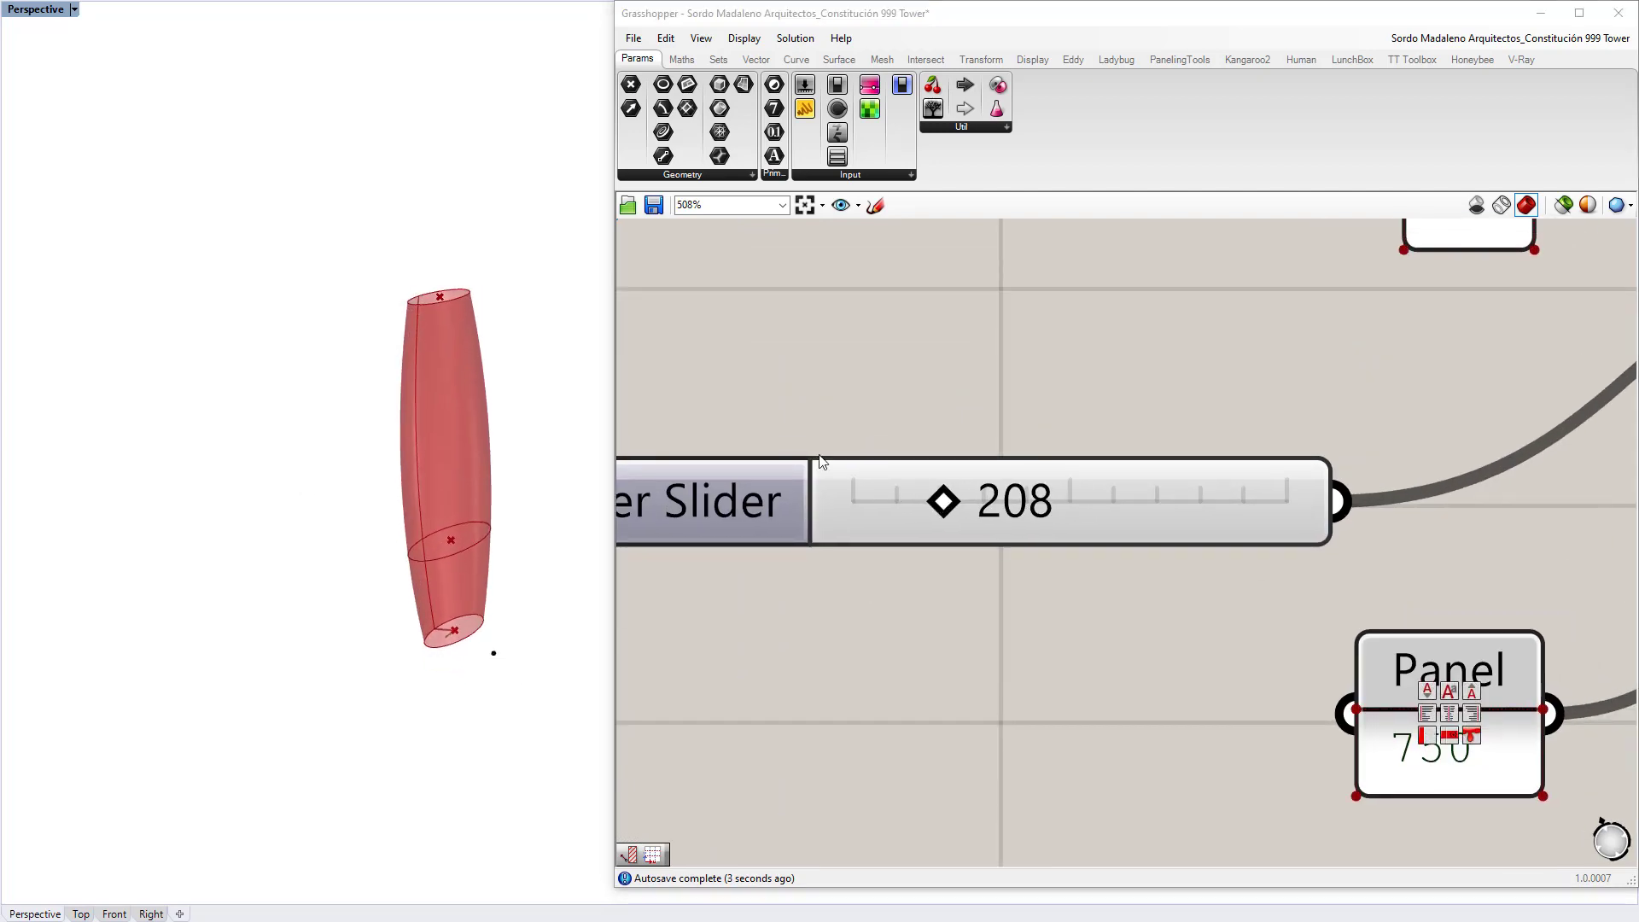
scroll(873, 481, down, 6)
scroll(873, 474, down, 3)
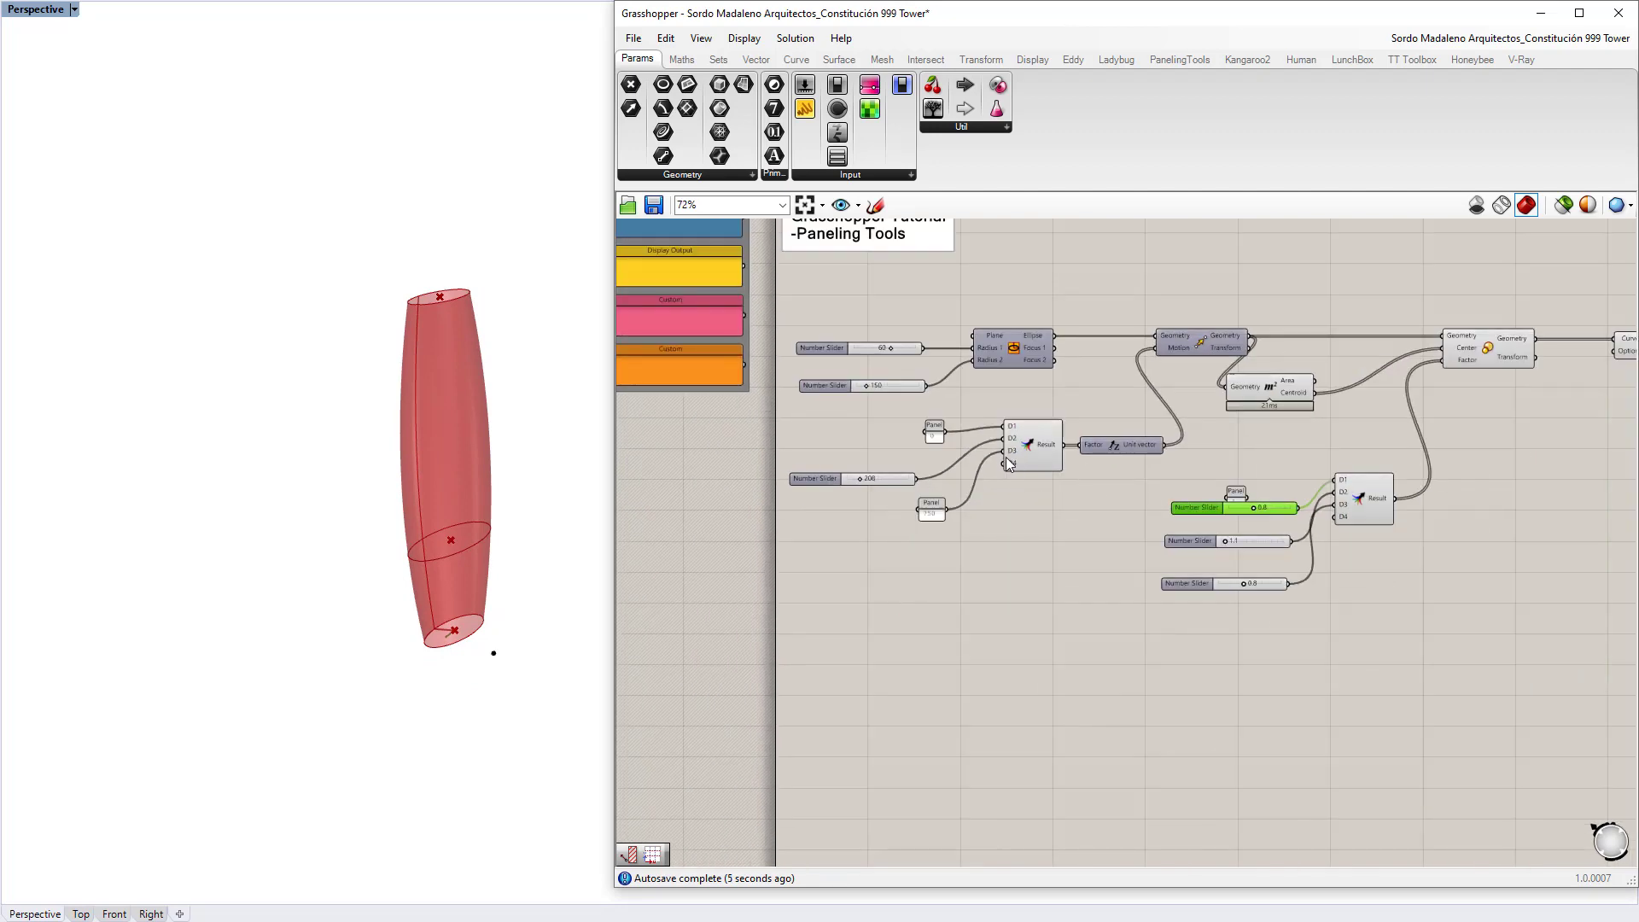
click(1048, 446)
click(1268, 388)
right_drag(1269, 388, 827, 423)
Step: Preview the Rnd, Scale and Loft components to check the lofted tower surface
click(939, 536)
click(1046, 386)
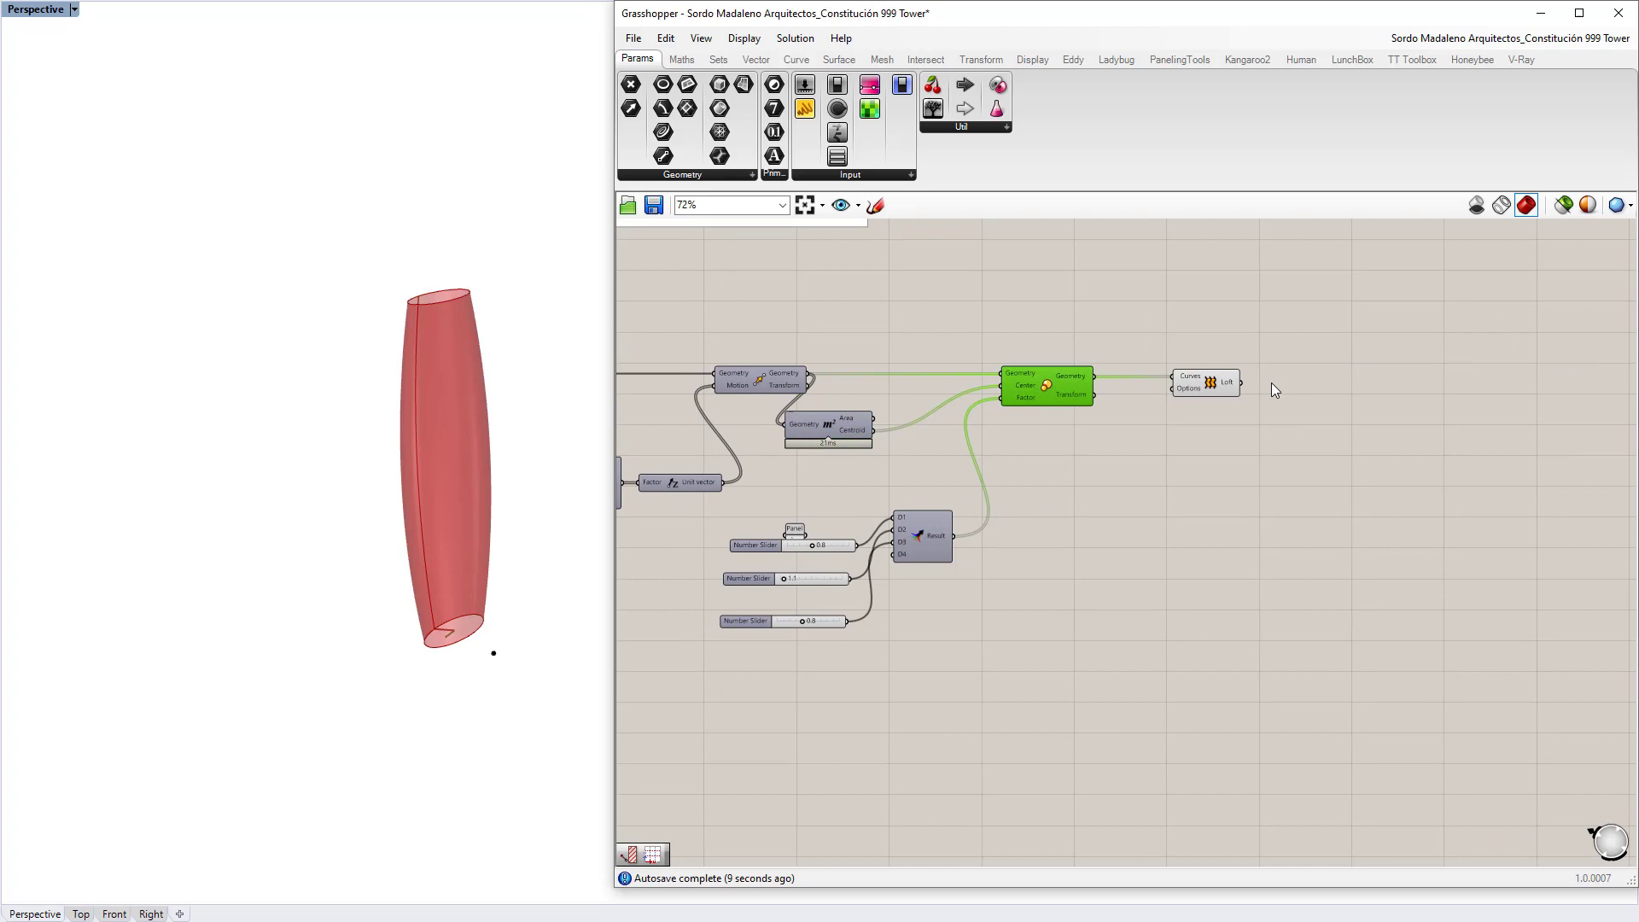
right_drag(1154, 378, 881, 438)
scroll(881, 438, up, 3)
click(983, 457)
right_drag(474, 452, 432, 448)
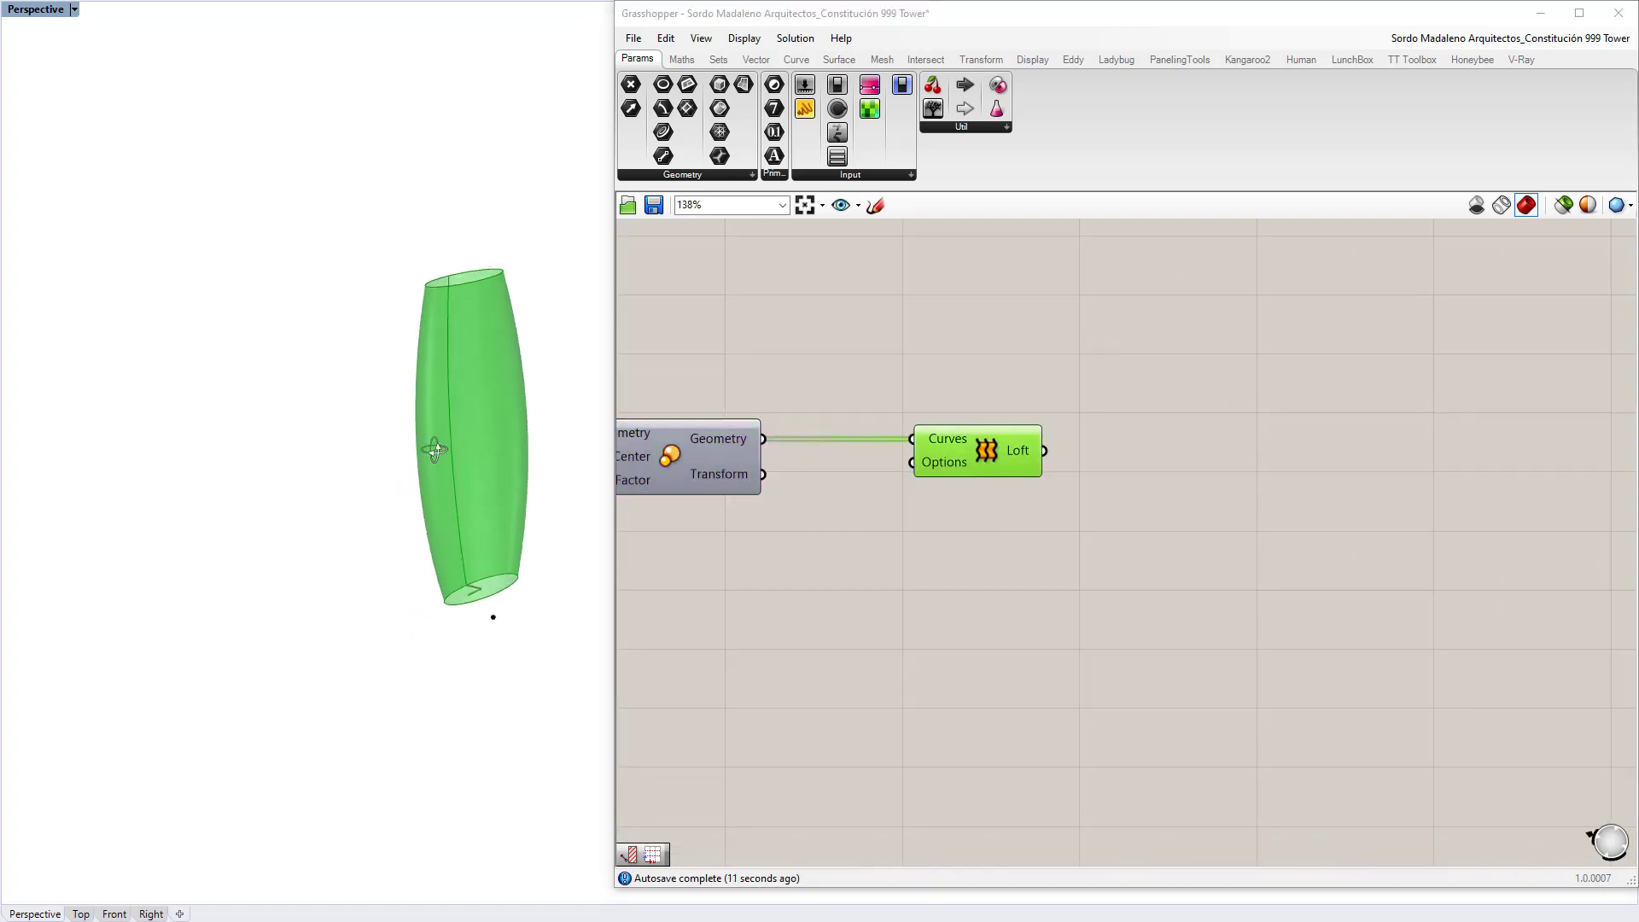
Step: Add a Brep parameter fed by the Loft output and rename it 'Tower Shape'
click(1134, 439)
text(brep)
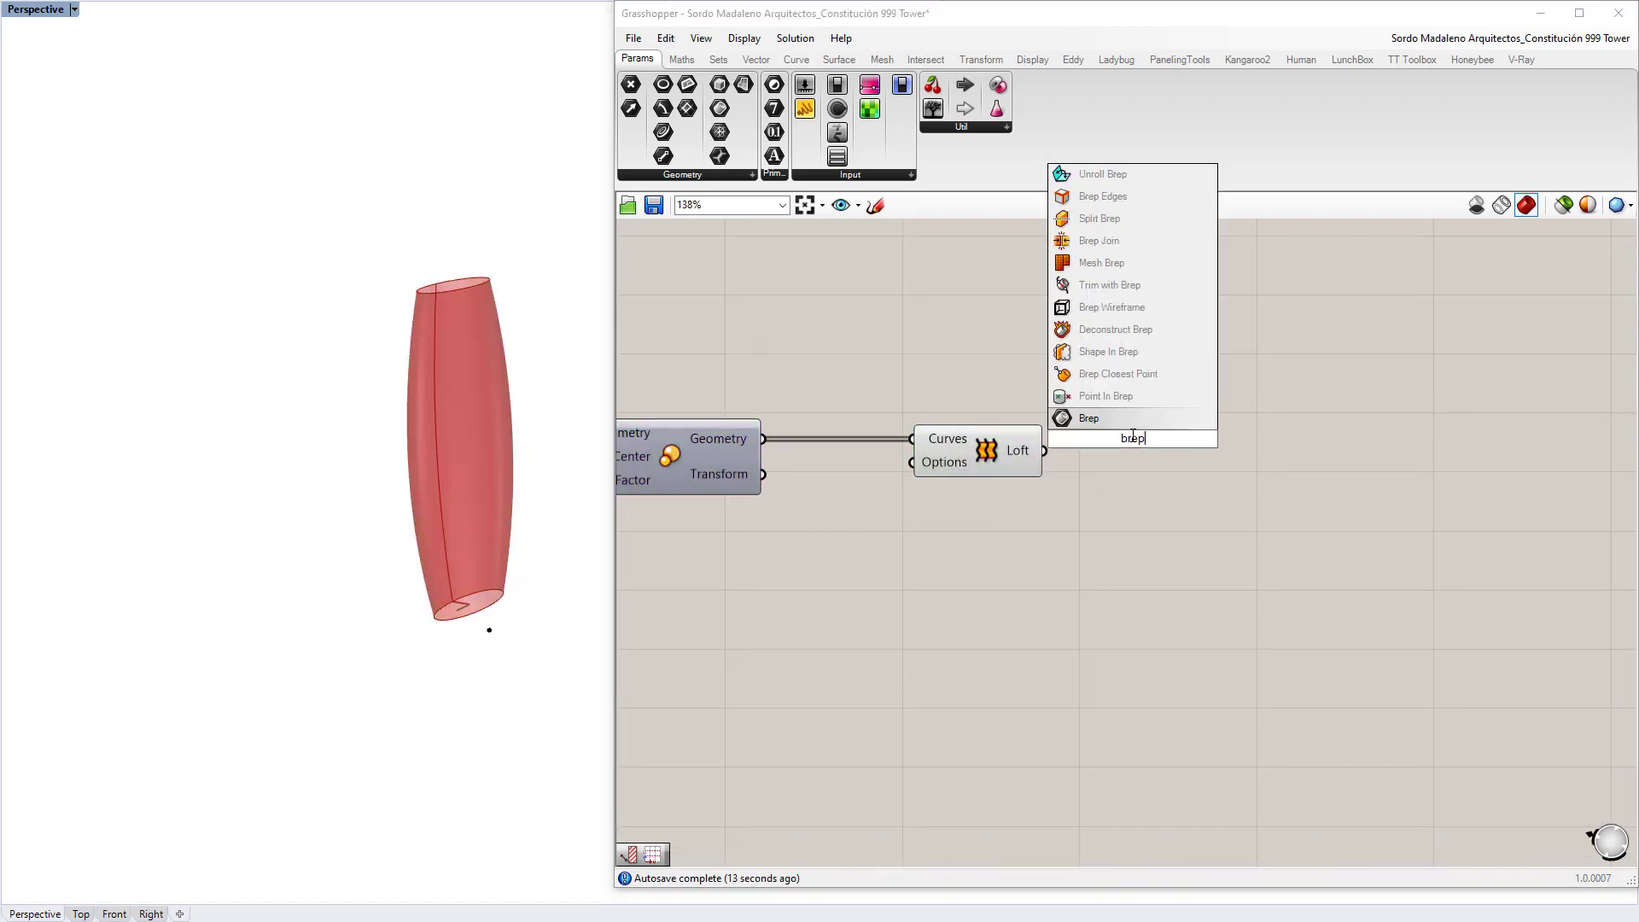
key(Return)
drag(1104, 439, 1102, 438)
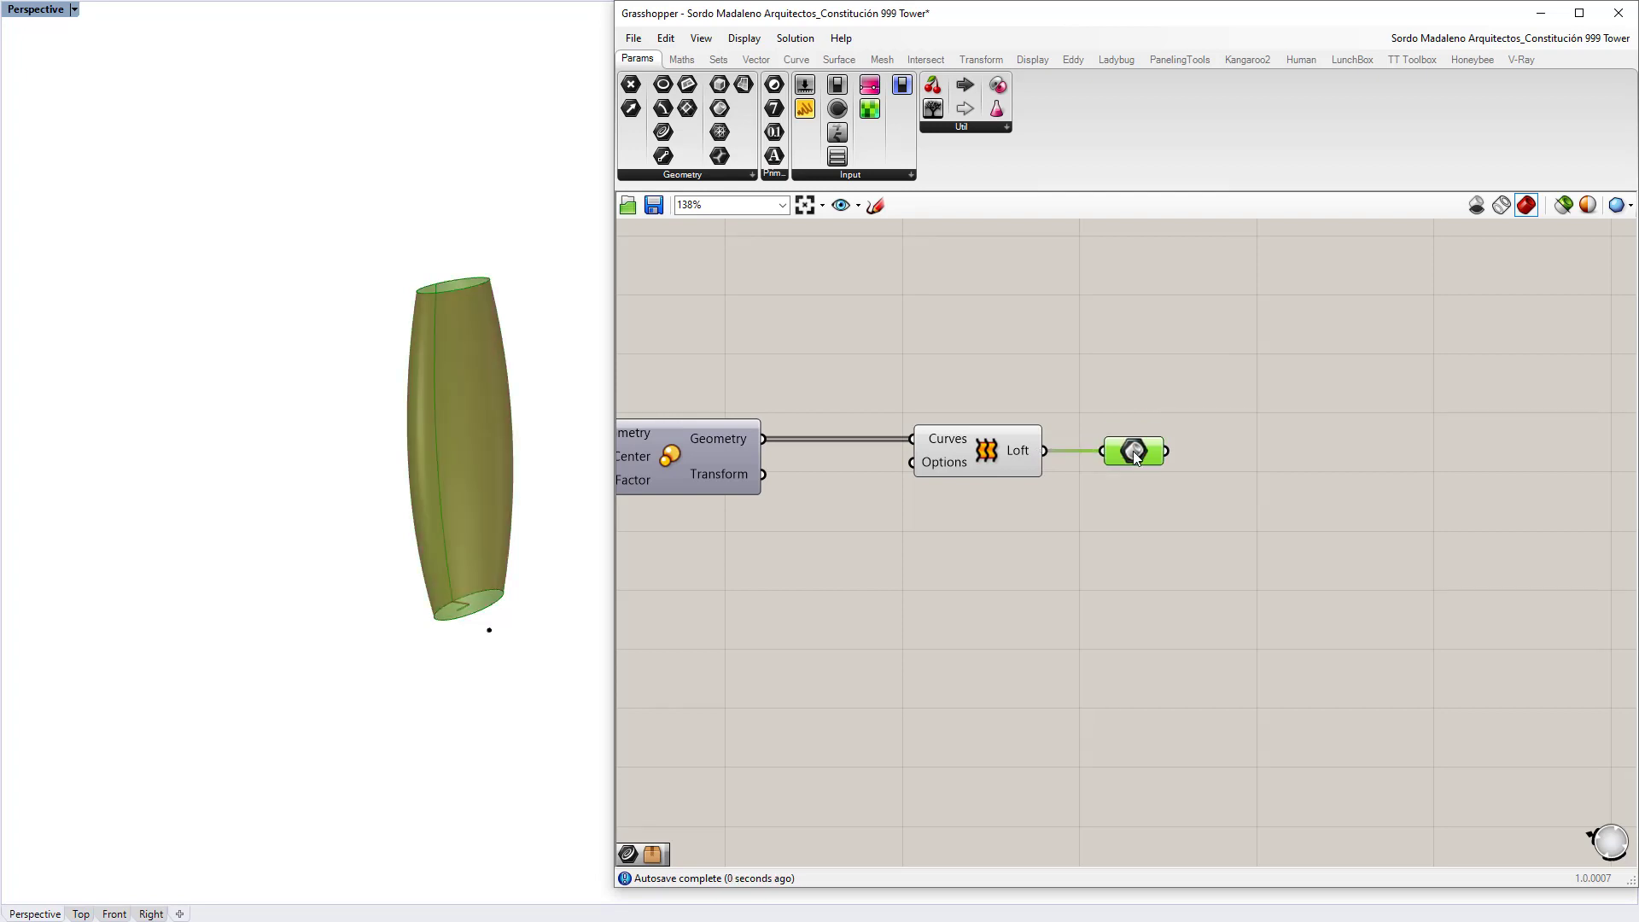
right_click(1133, 451)
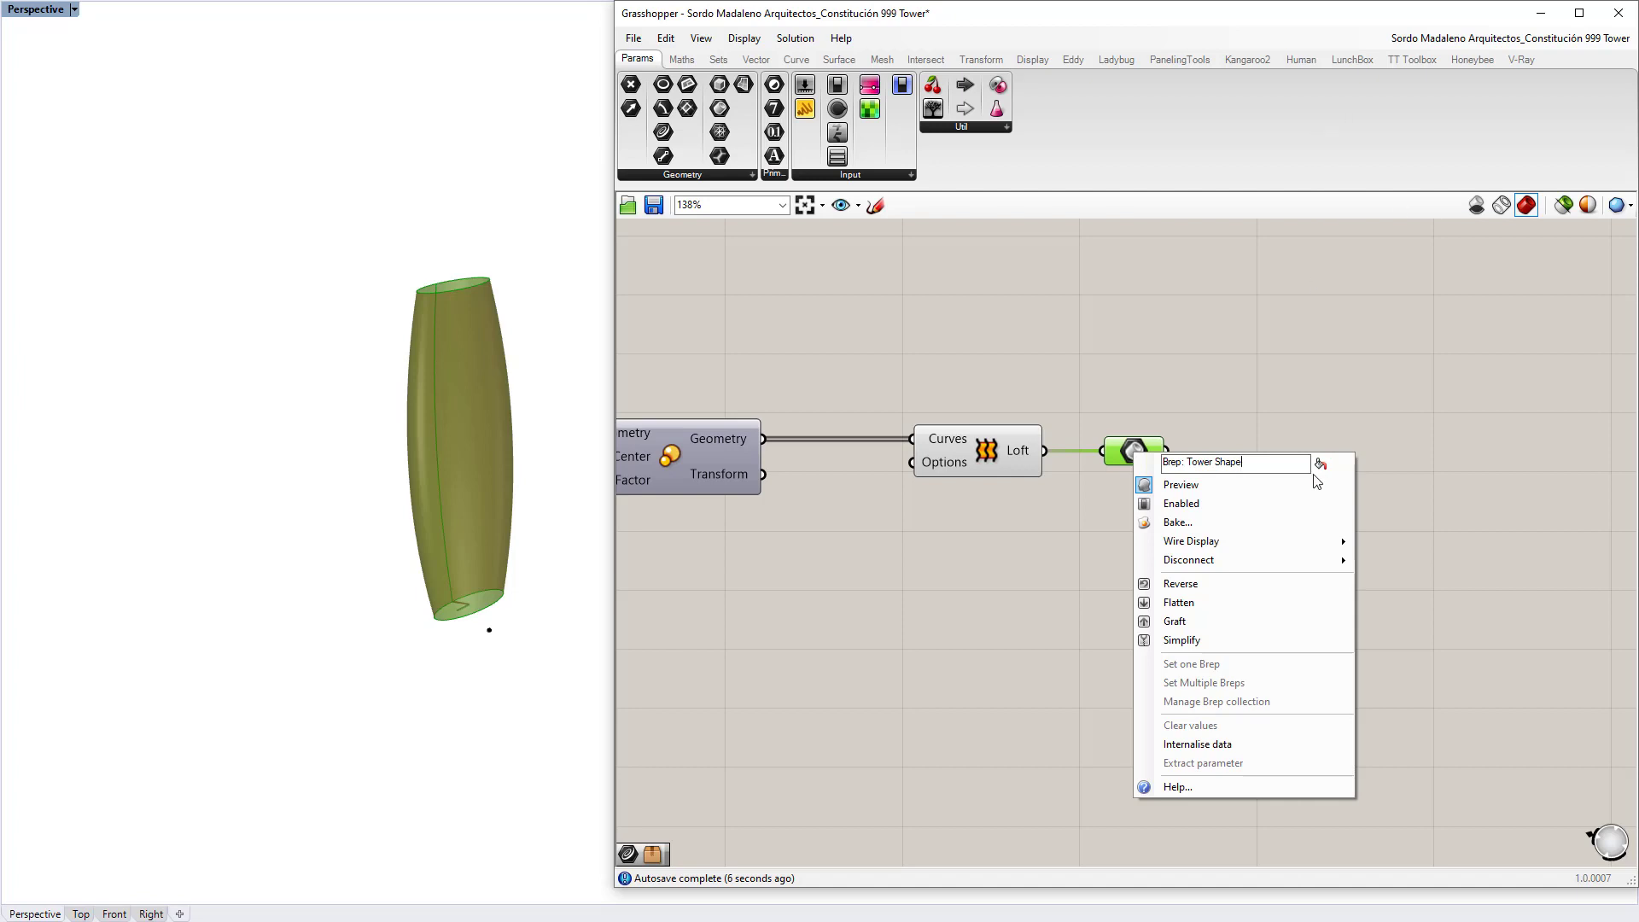
click(1313, 382)
click(982, 449)
click(997, 386)
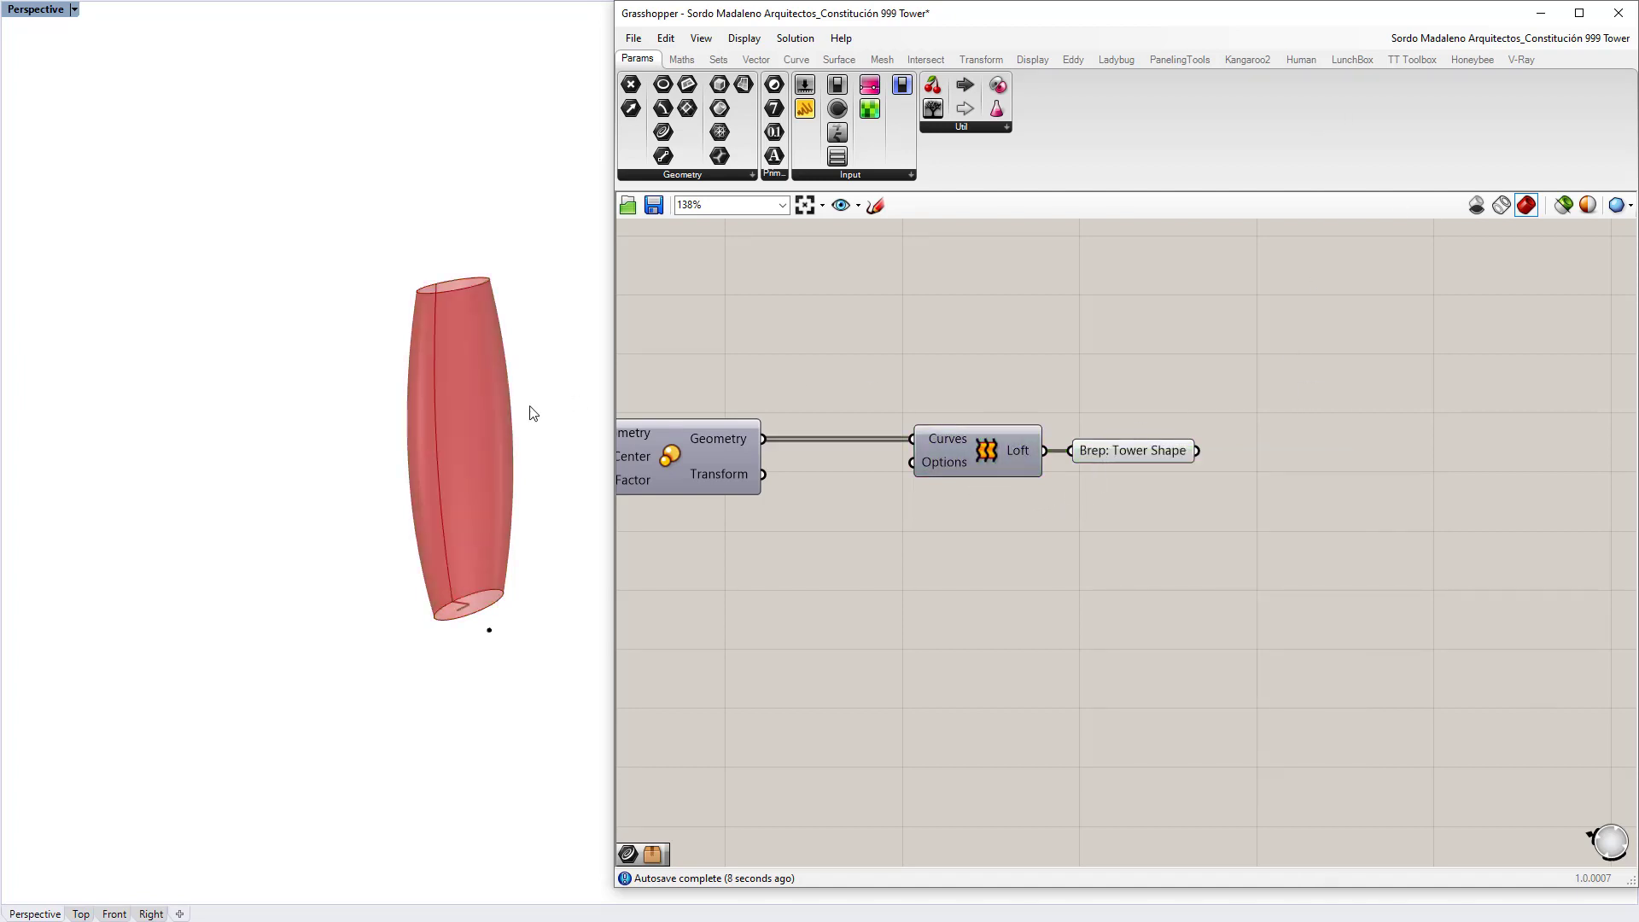
right_drag(533, 413, 424, 487)
key(alt+Tab)
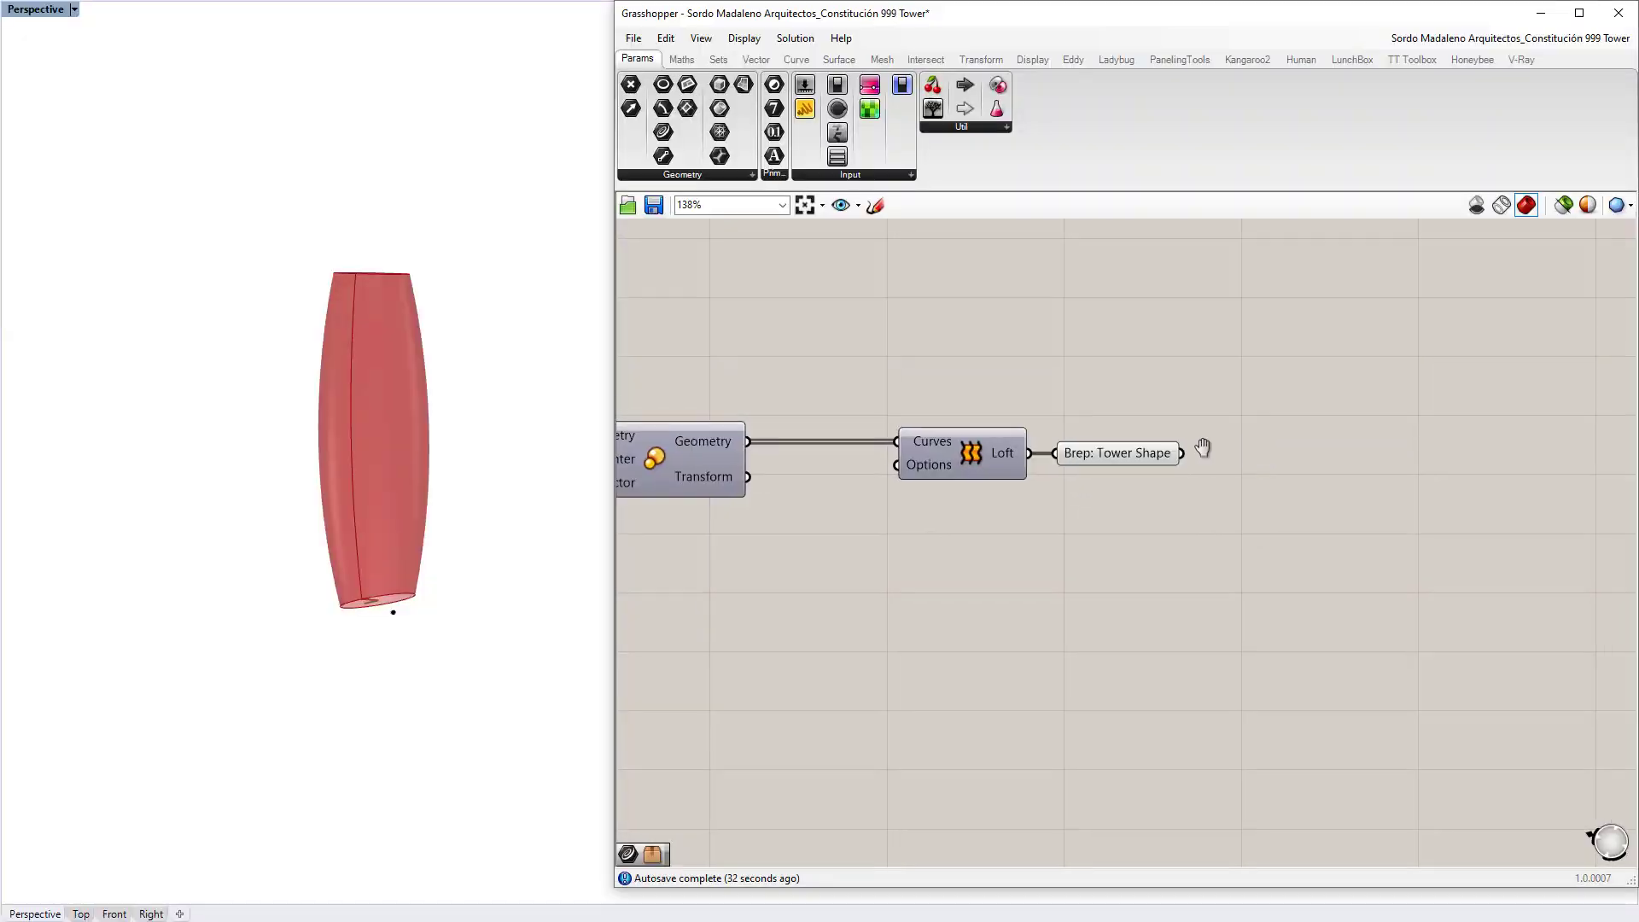
Step: Add a Contour component with Tower Shape connected to its Shape input
double_click(1132, 469)
text(contour)
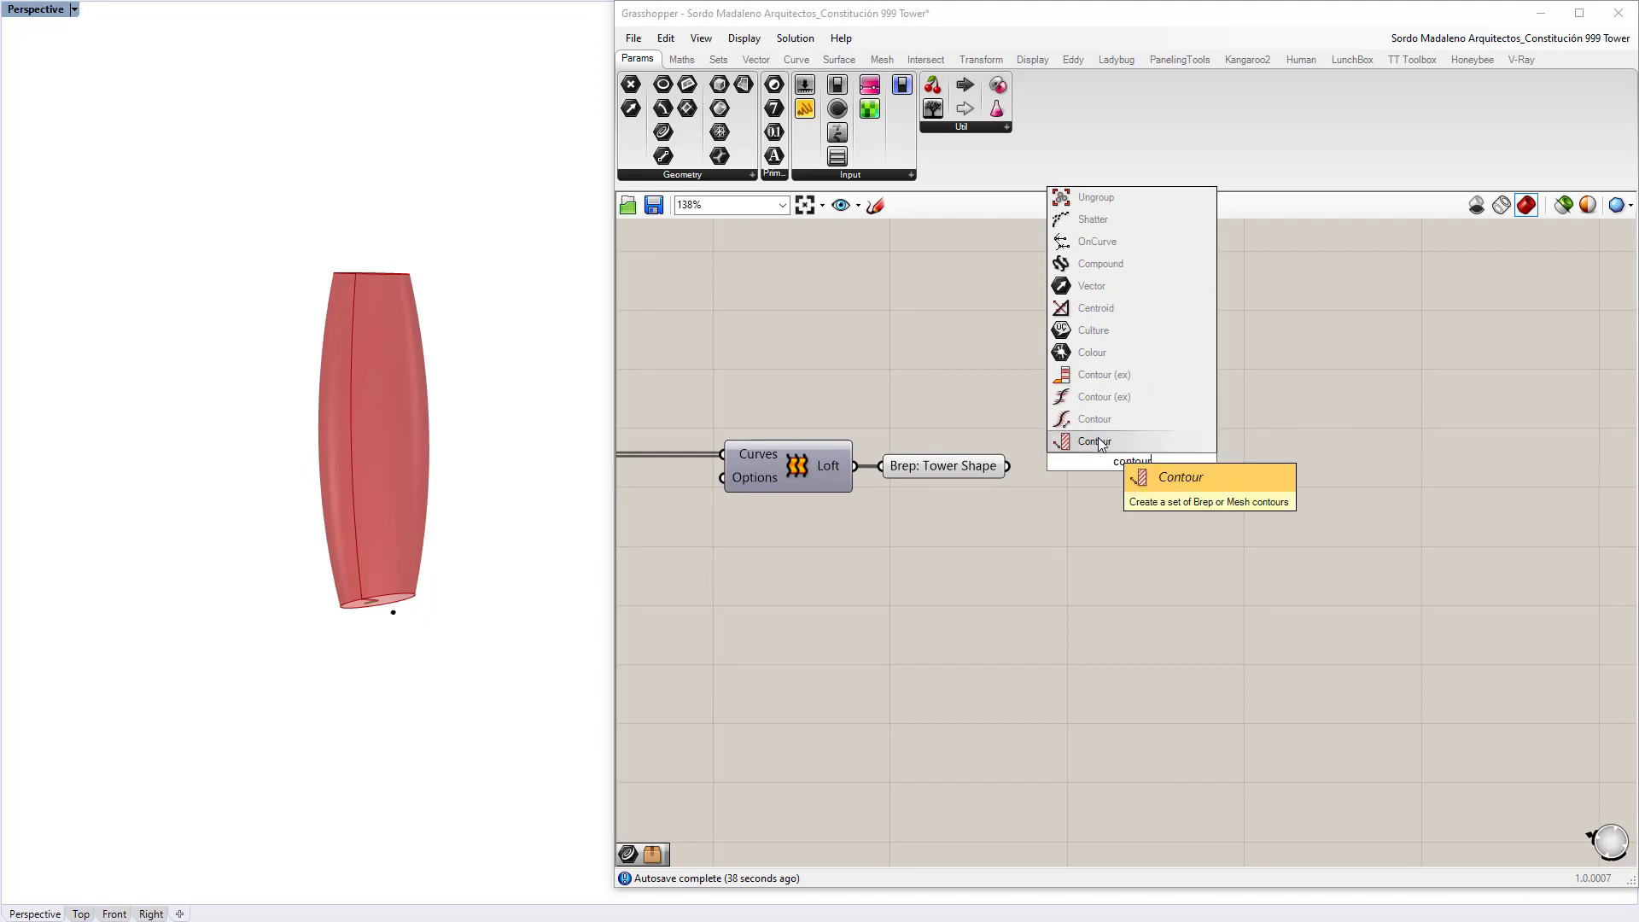
click(1099, 441)
drag(1051, 464, 1081, 461)
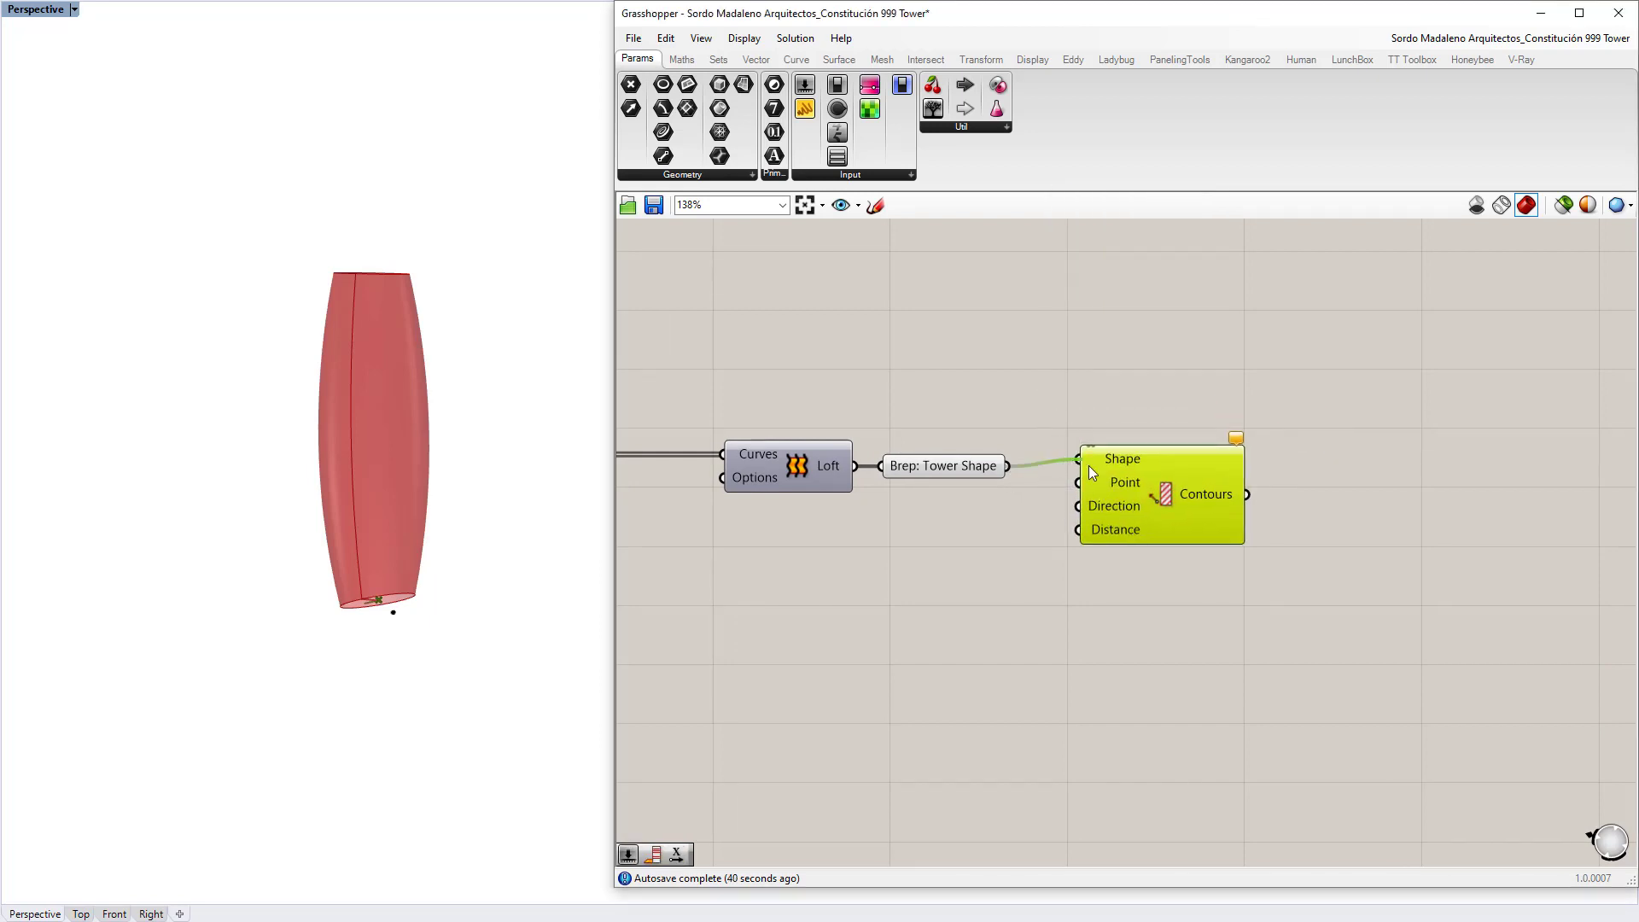
drag(1169, 499, 1250, 505)
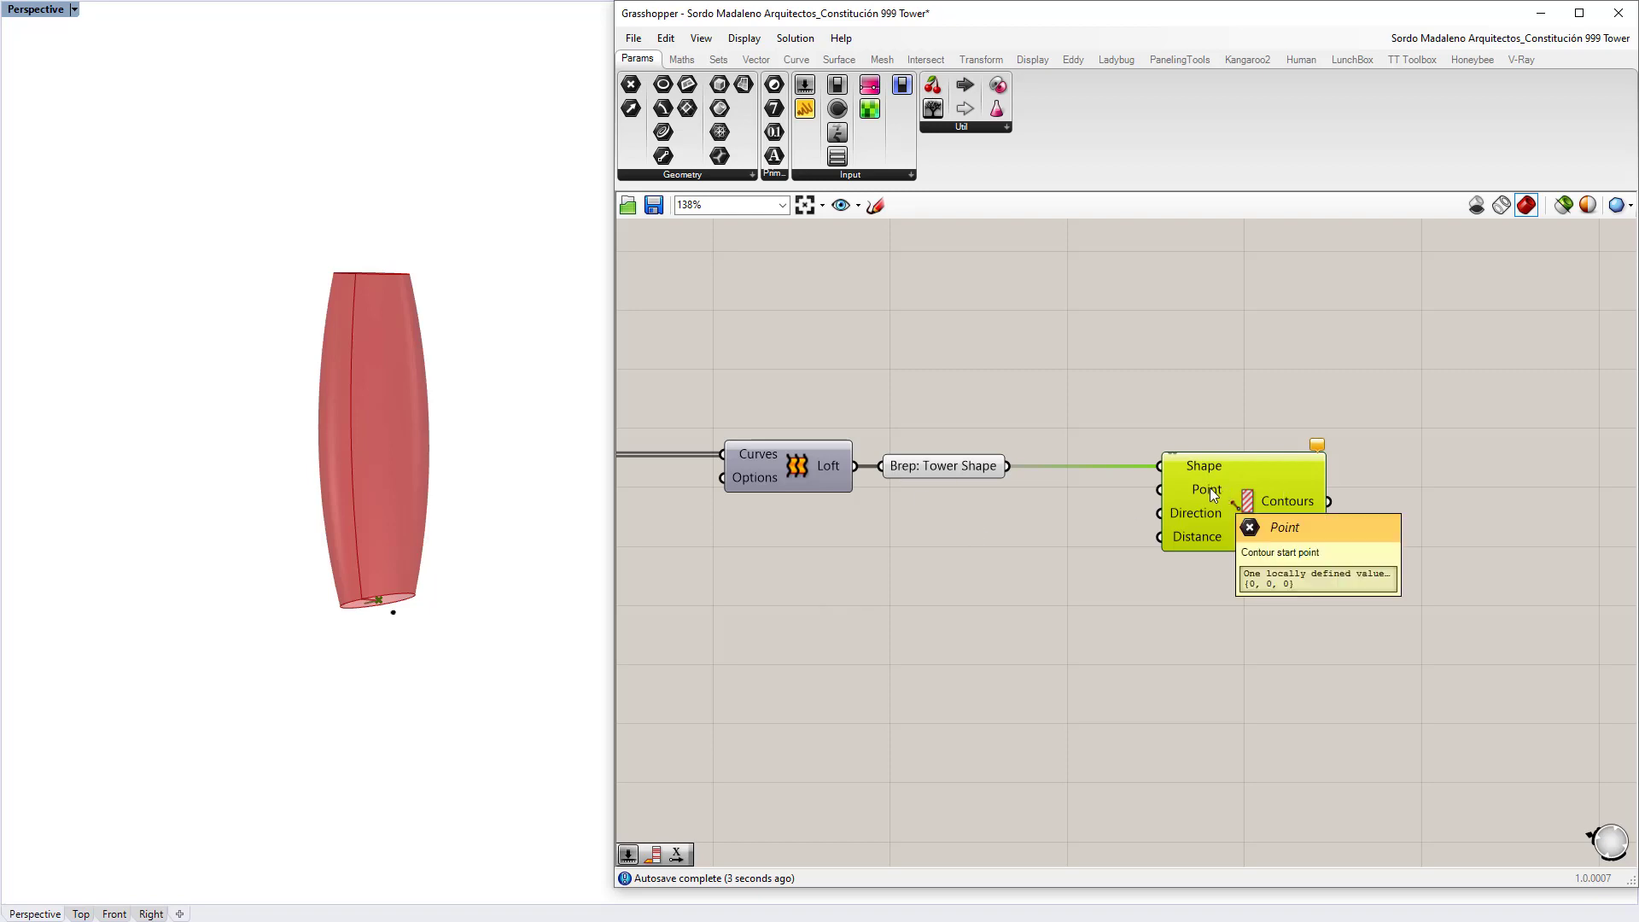
mouse_move(1216, 519)
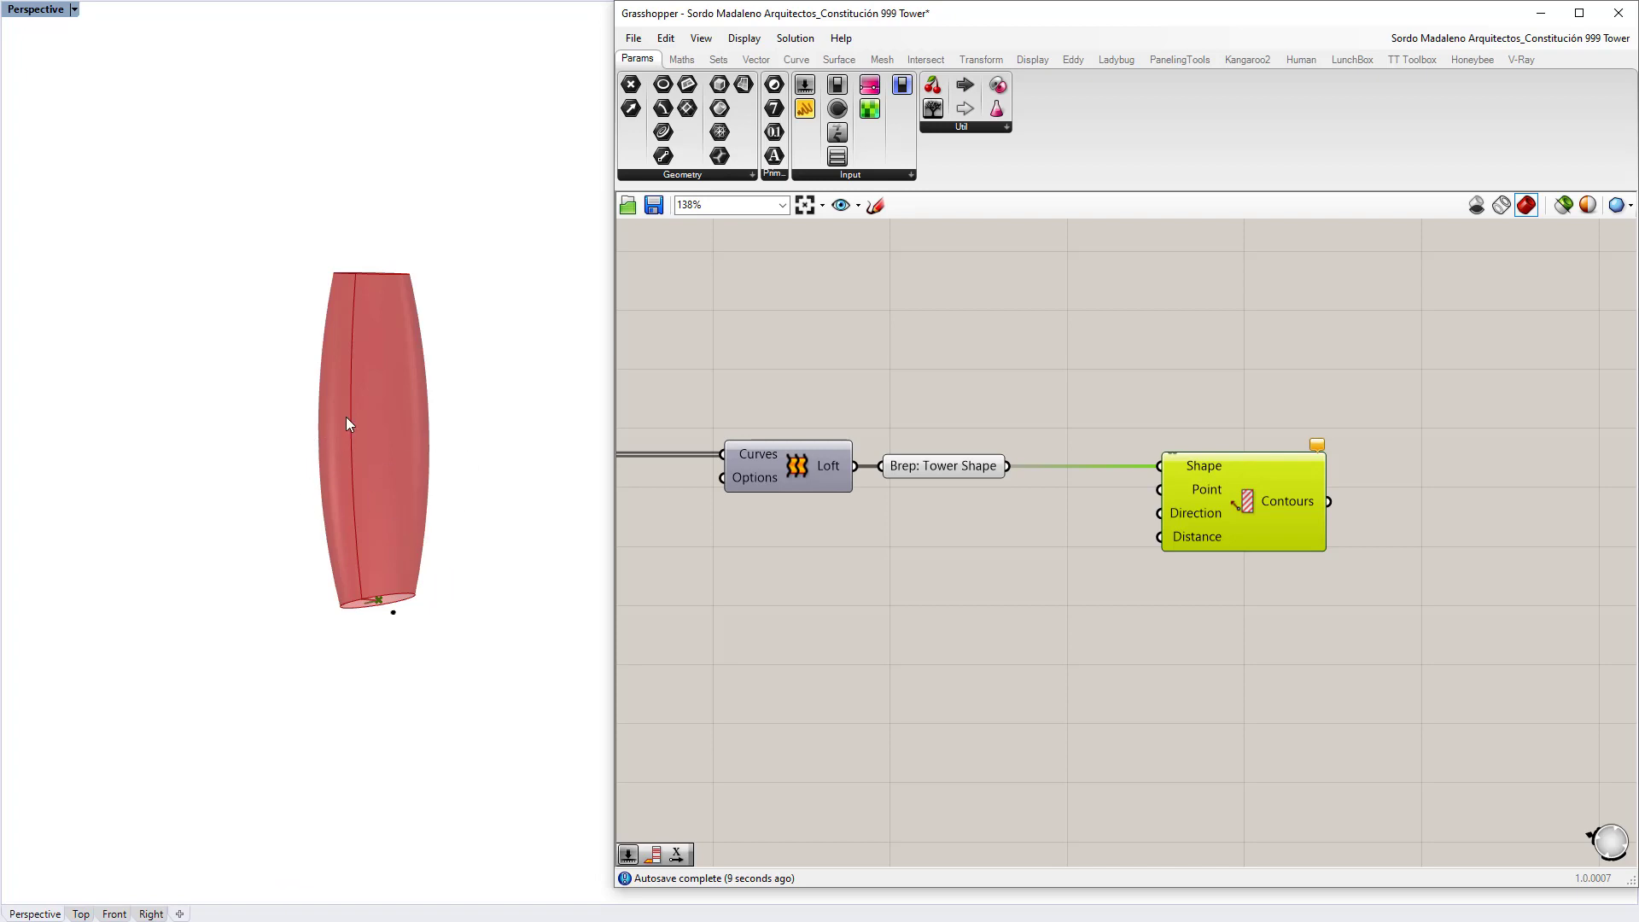
click(1040, 535)
Step: Set the contour direction with a Unit Z vector component
double_click(1036, 534)
text(unit z)
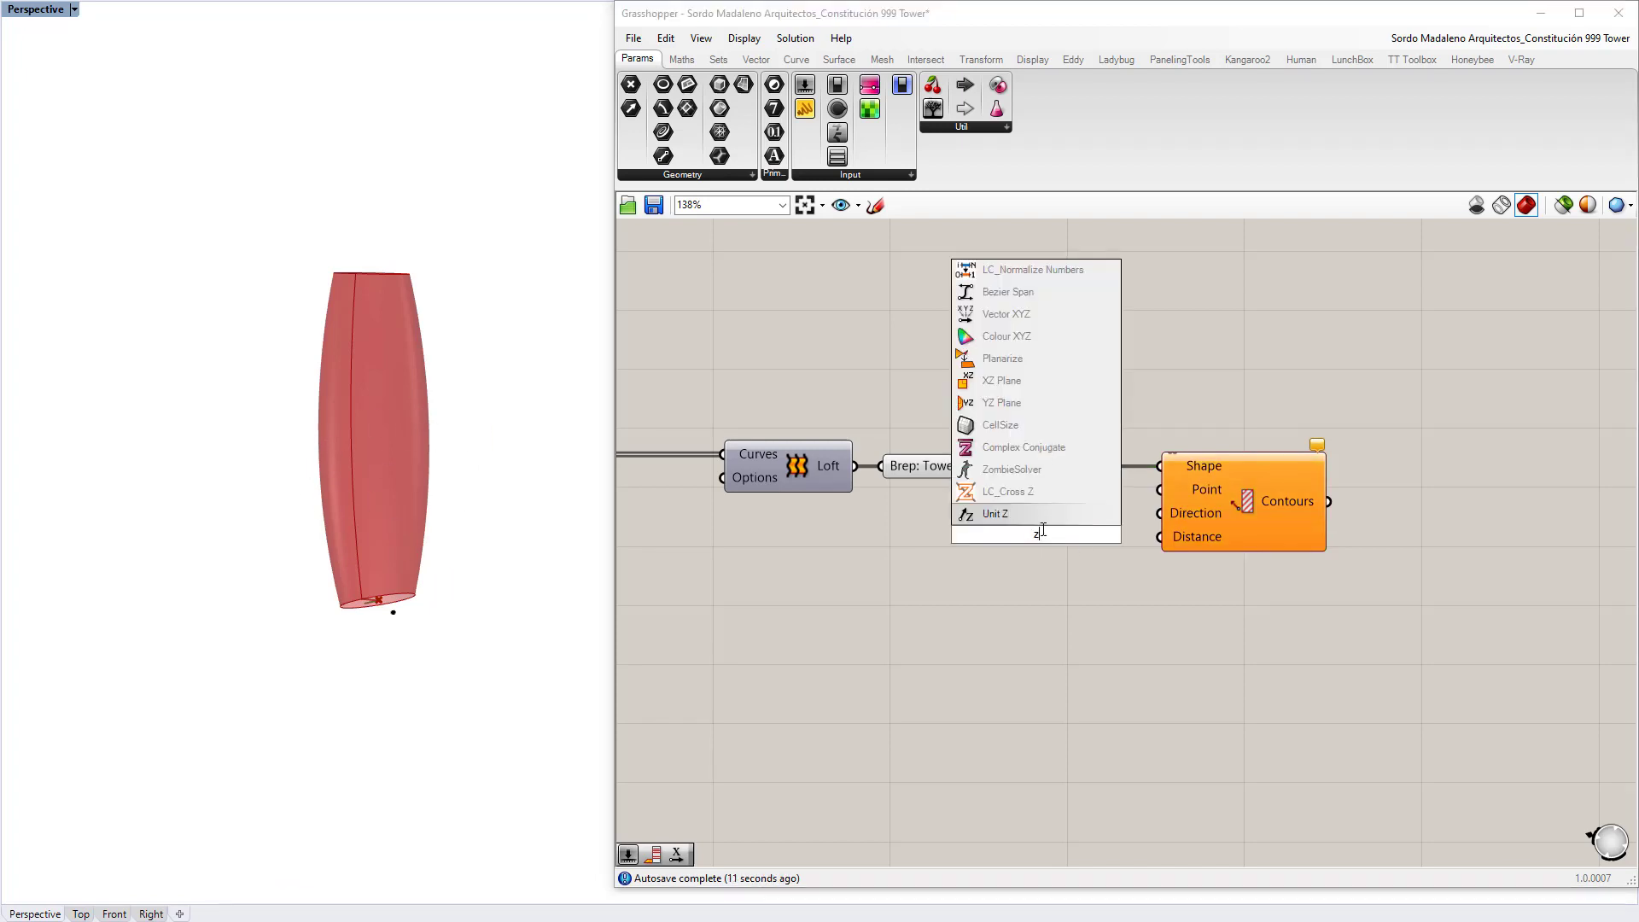
key(Return)
drag(1116, 534, 1069, 509)
click(1071, 581)
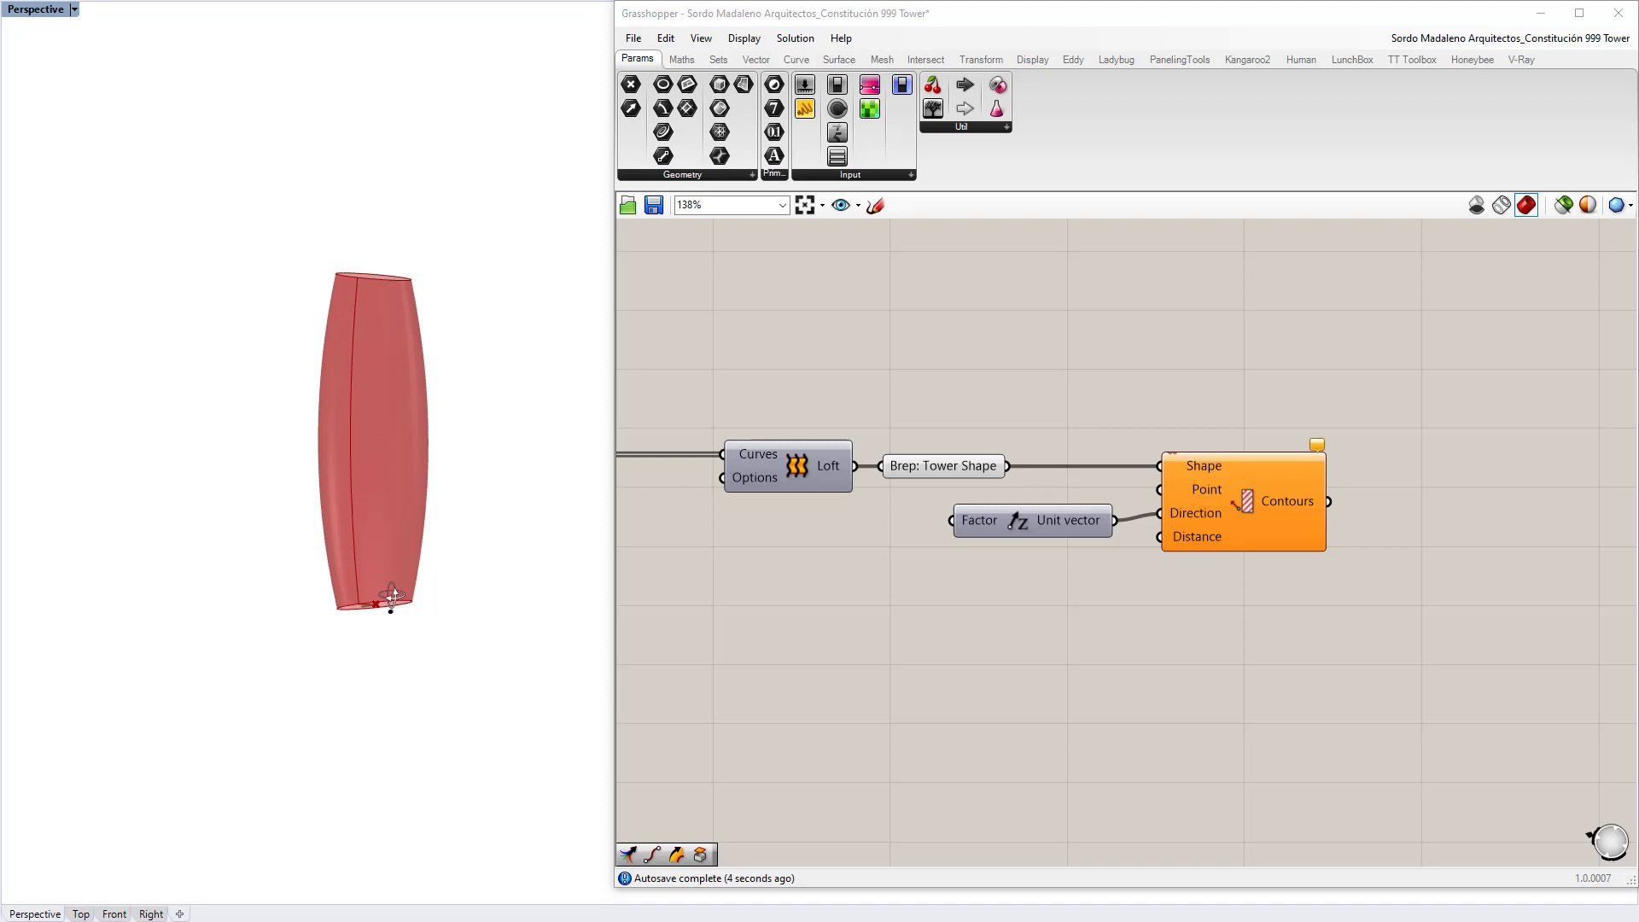
Step: Create a number slider set to 20 and wire it into Contour's Distance input
scroll(392, 608, up, 3)
right_drag(1061, 575, 1047, 545)
scroll(1049, 551, up, 3)
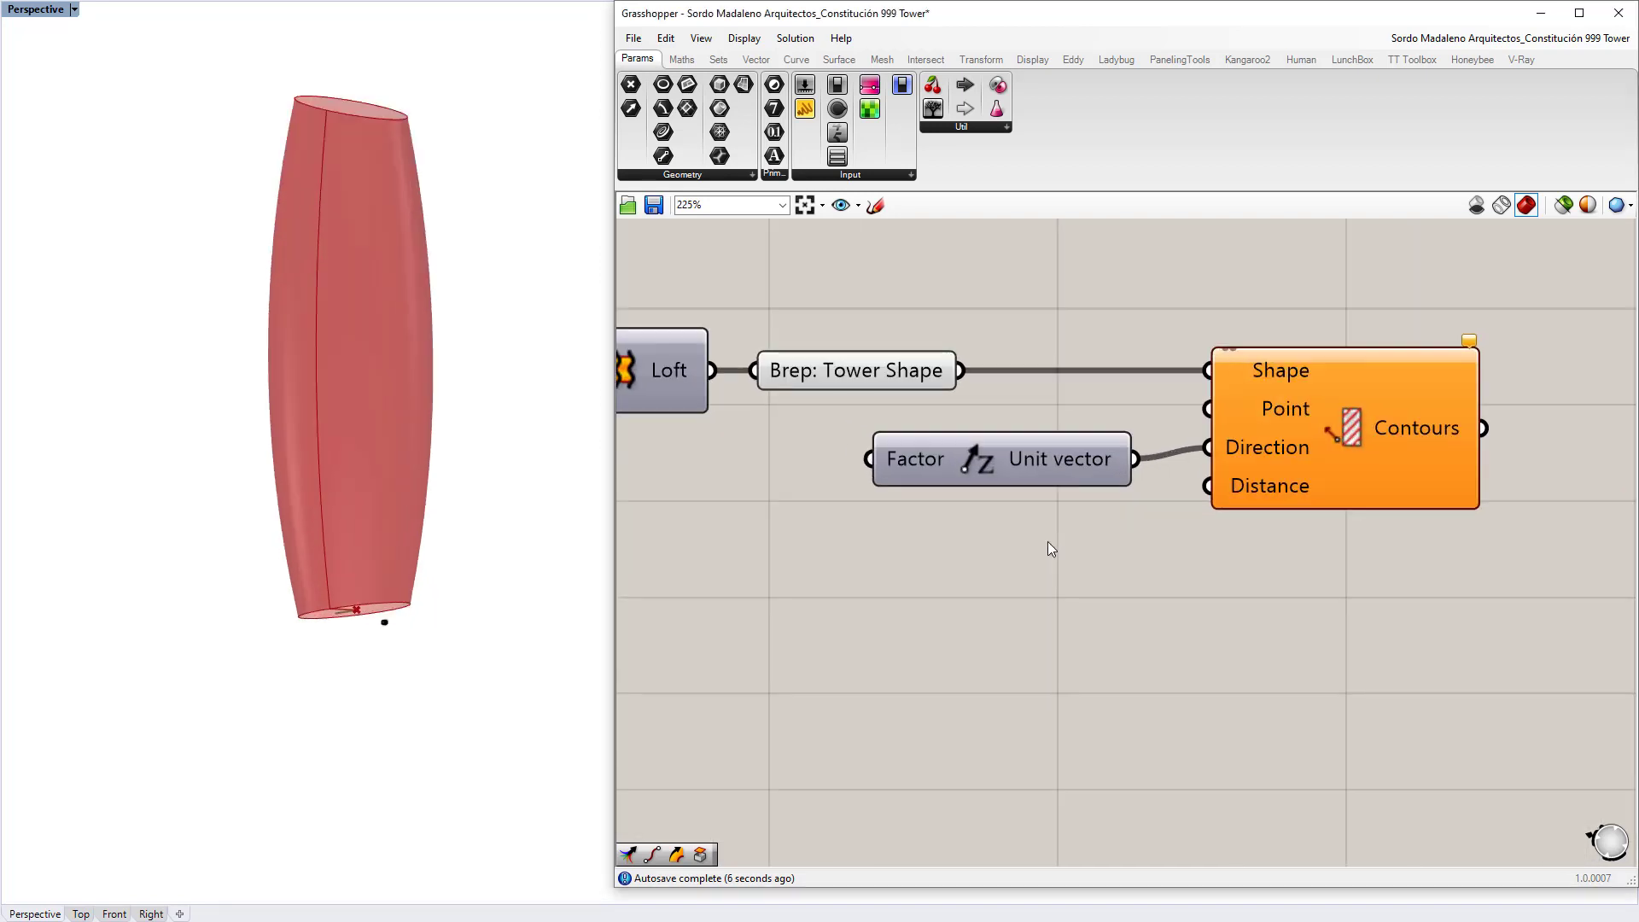
double_click(1048, 546)
text(12)
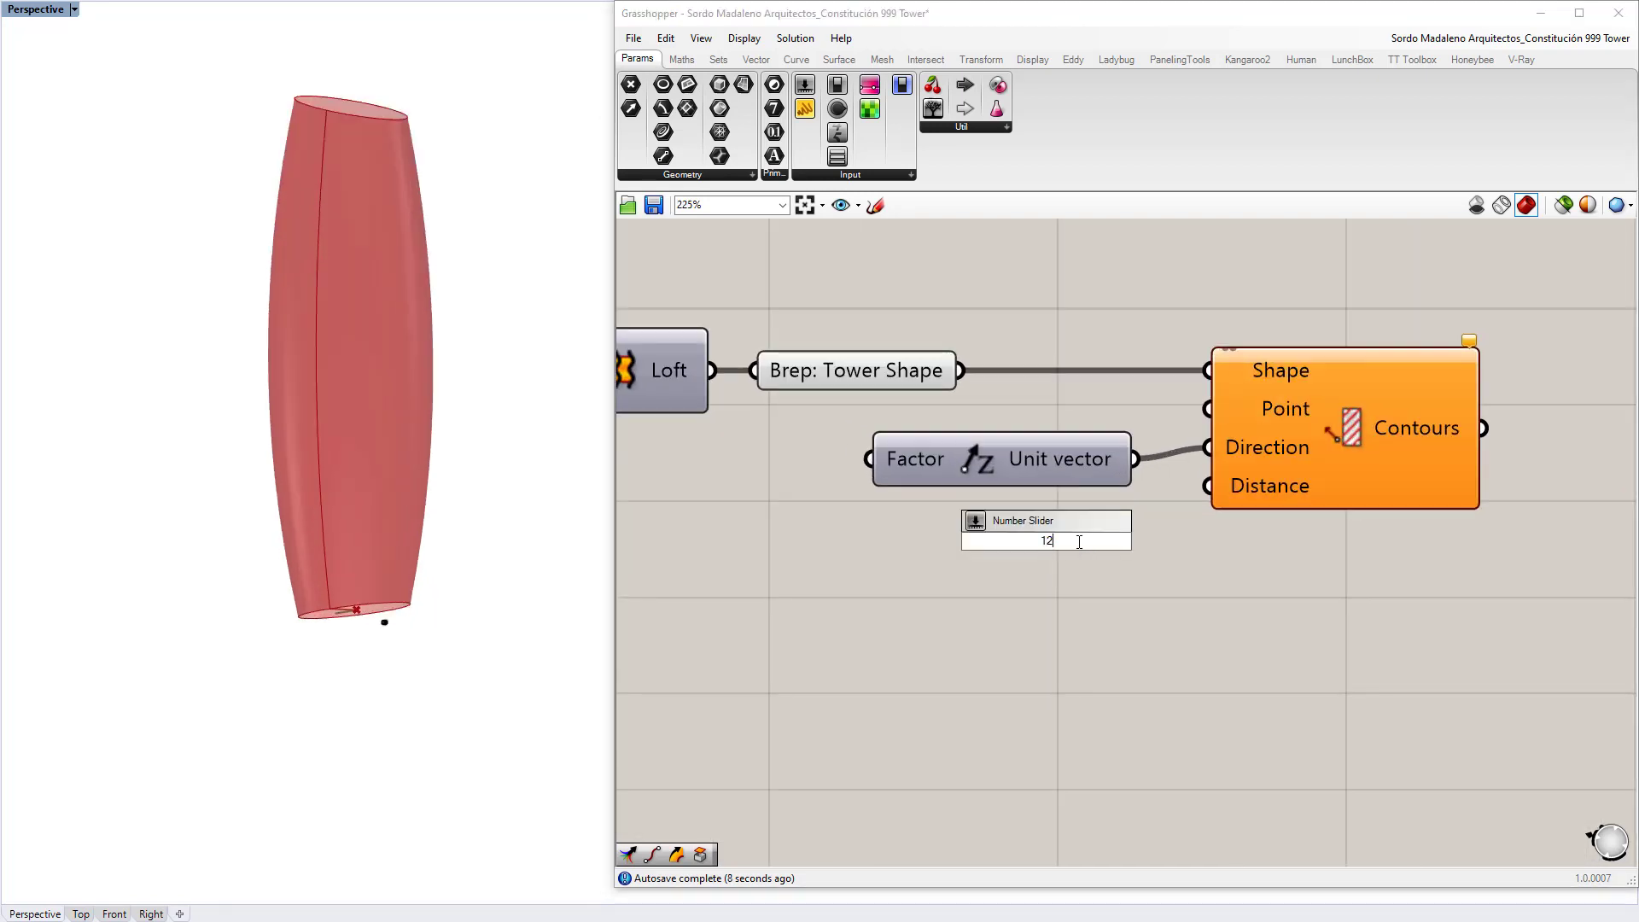
text(0)
key(Return)
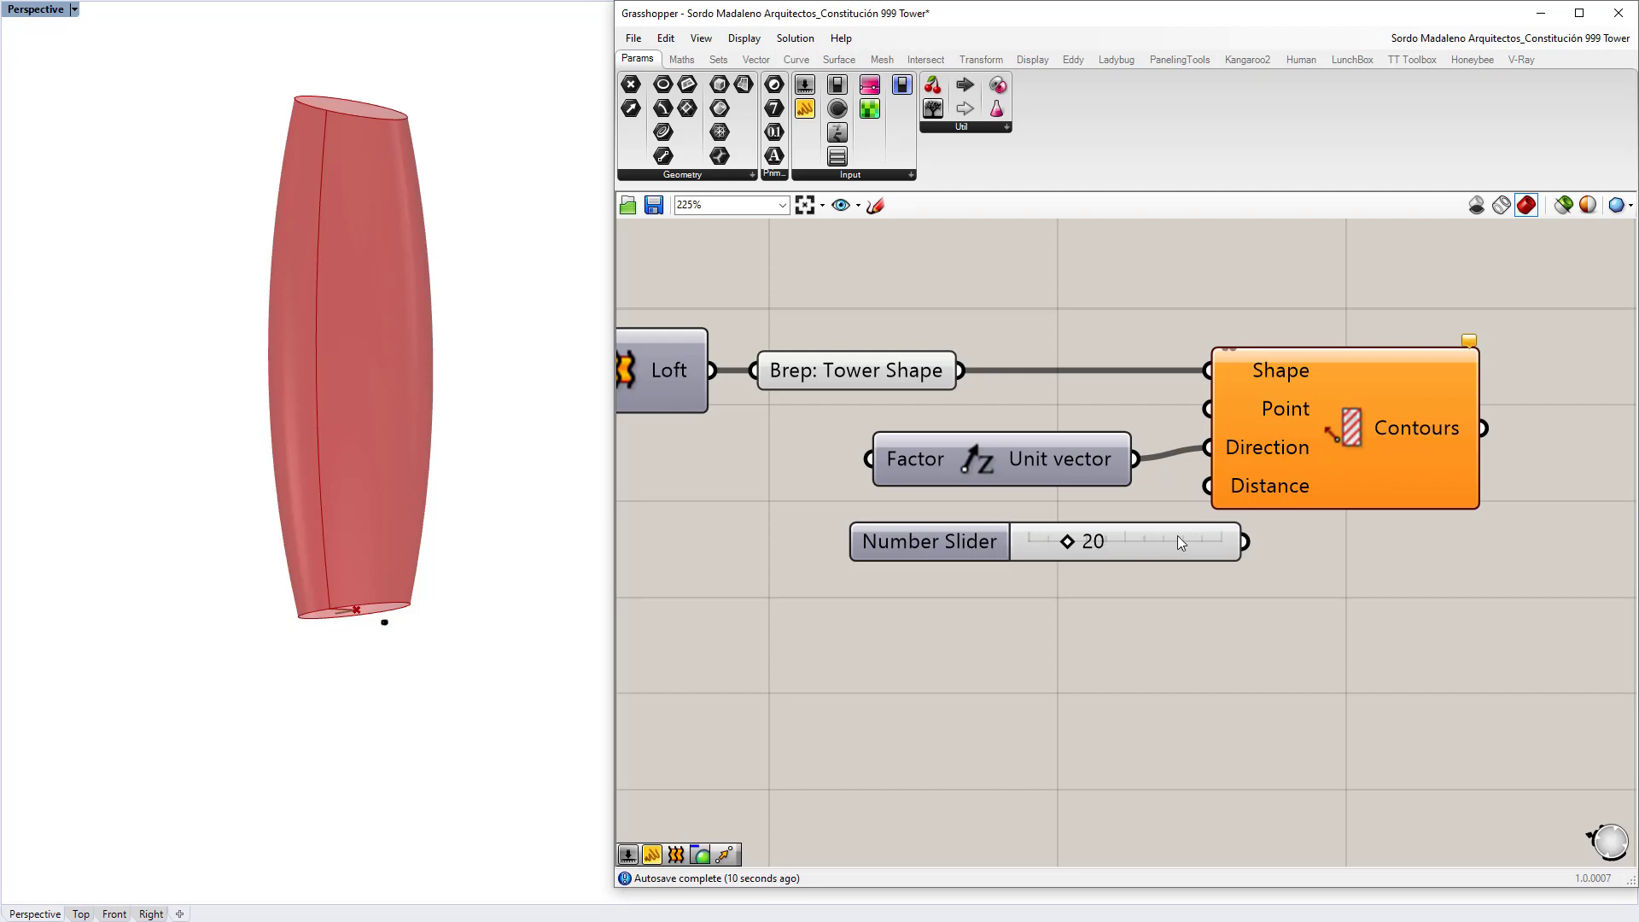
drag(1178, 541, 1208, 488)
click(1257, 594)
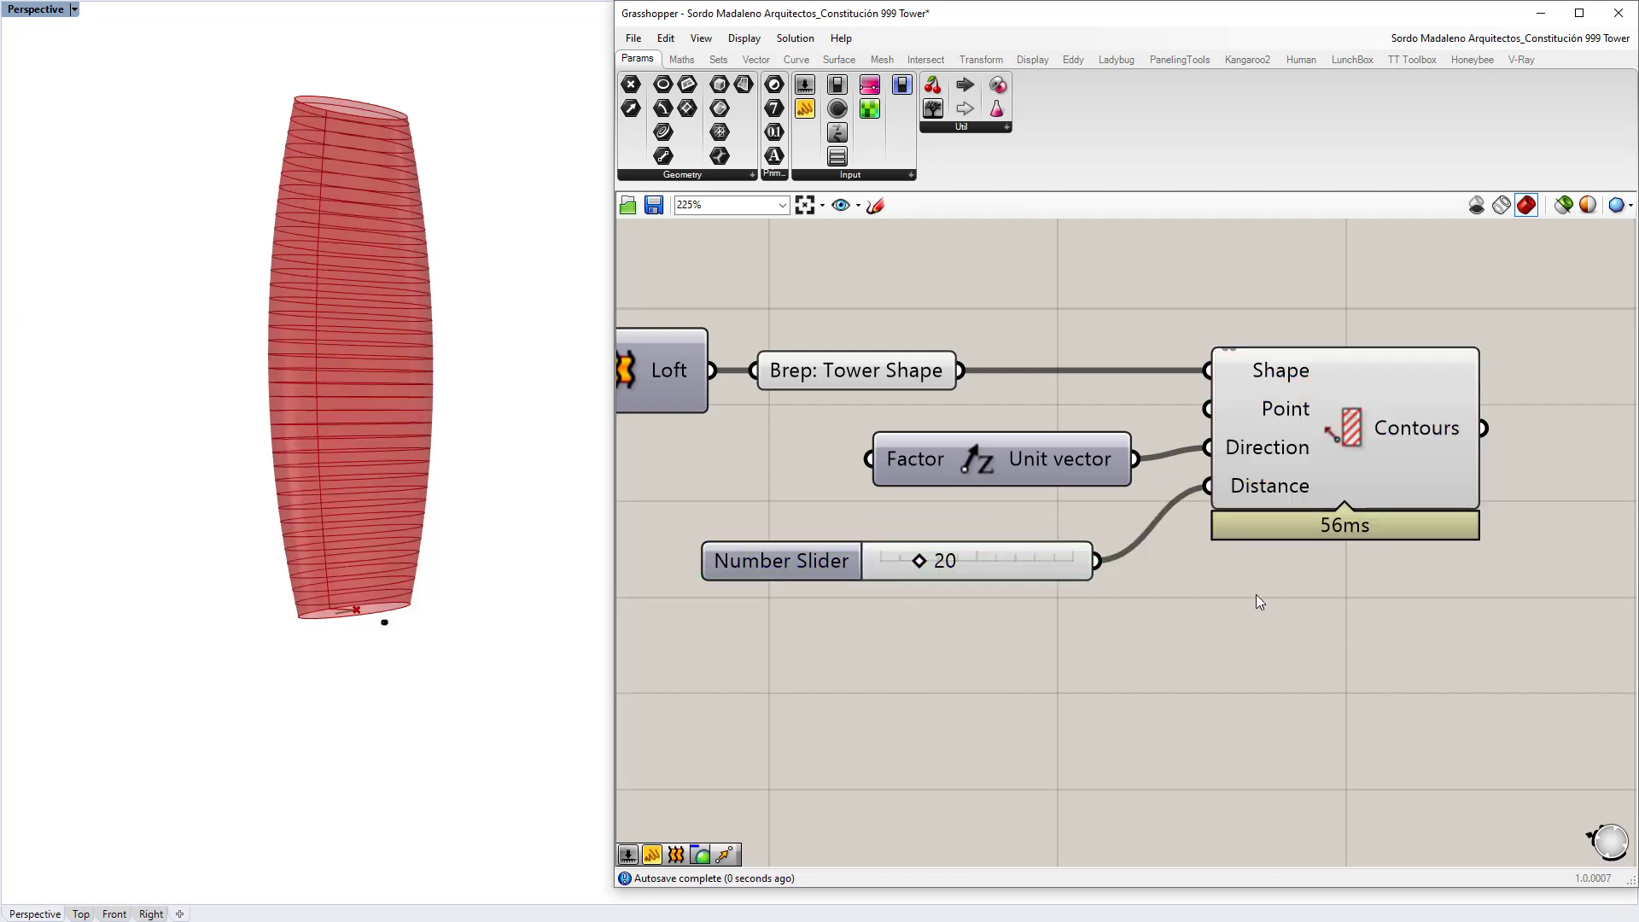
right_drag(381, 531, 338, 466)
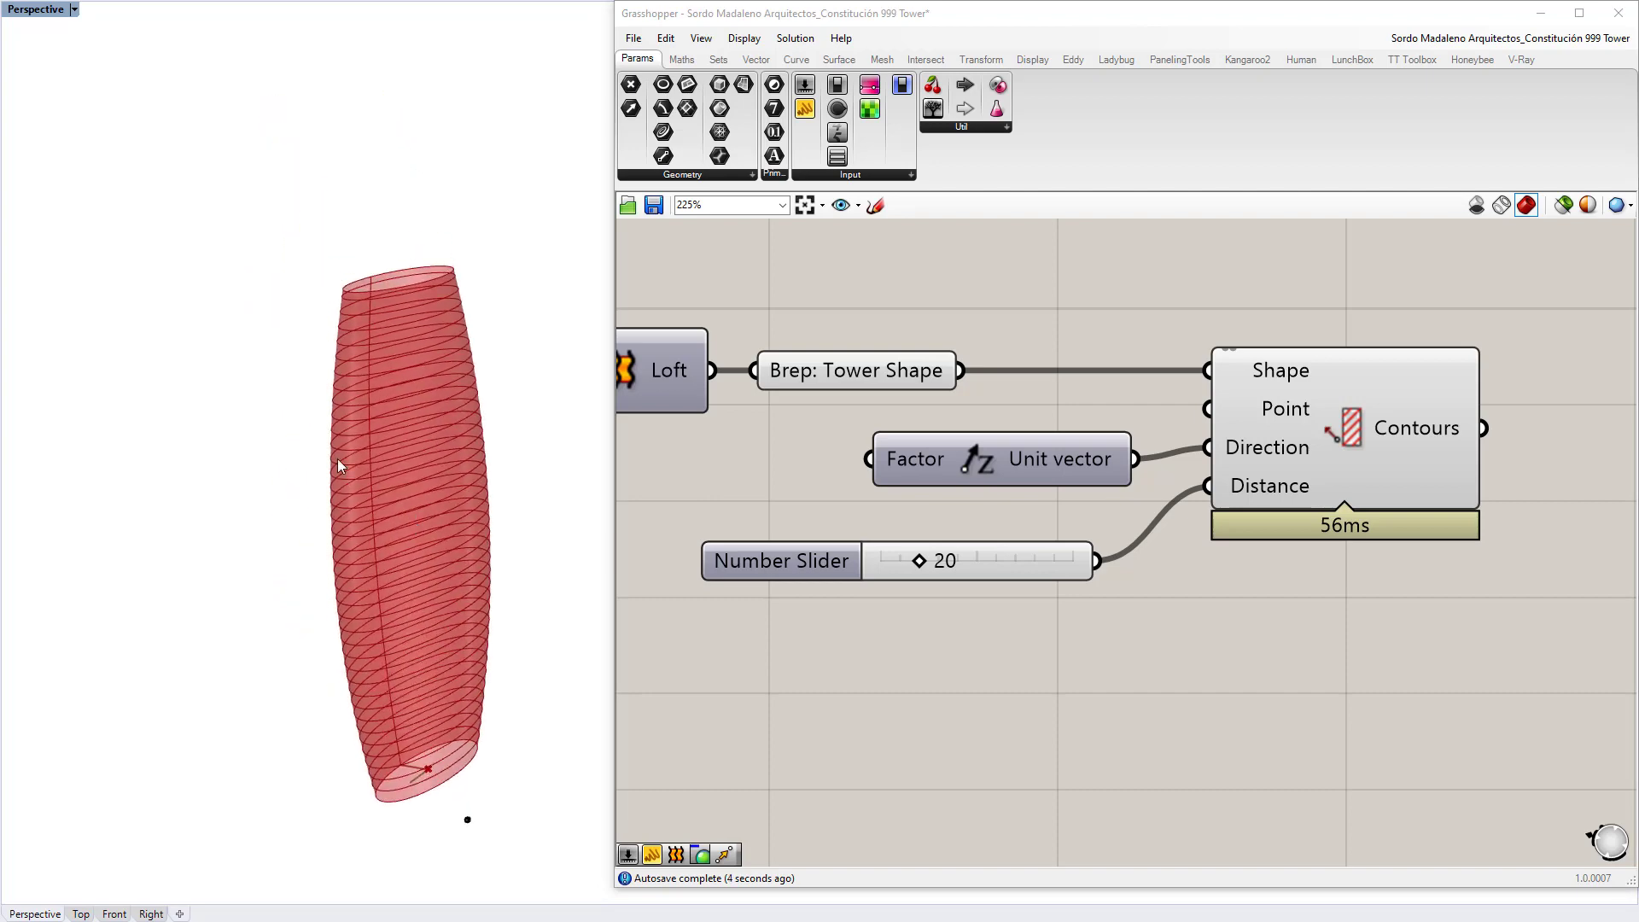
Step: Hide the Tower Shape surface preview so only the contour rings show in Rhino
scroll(376, 461, up, 5)
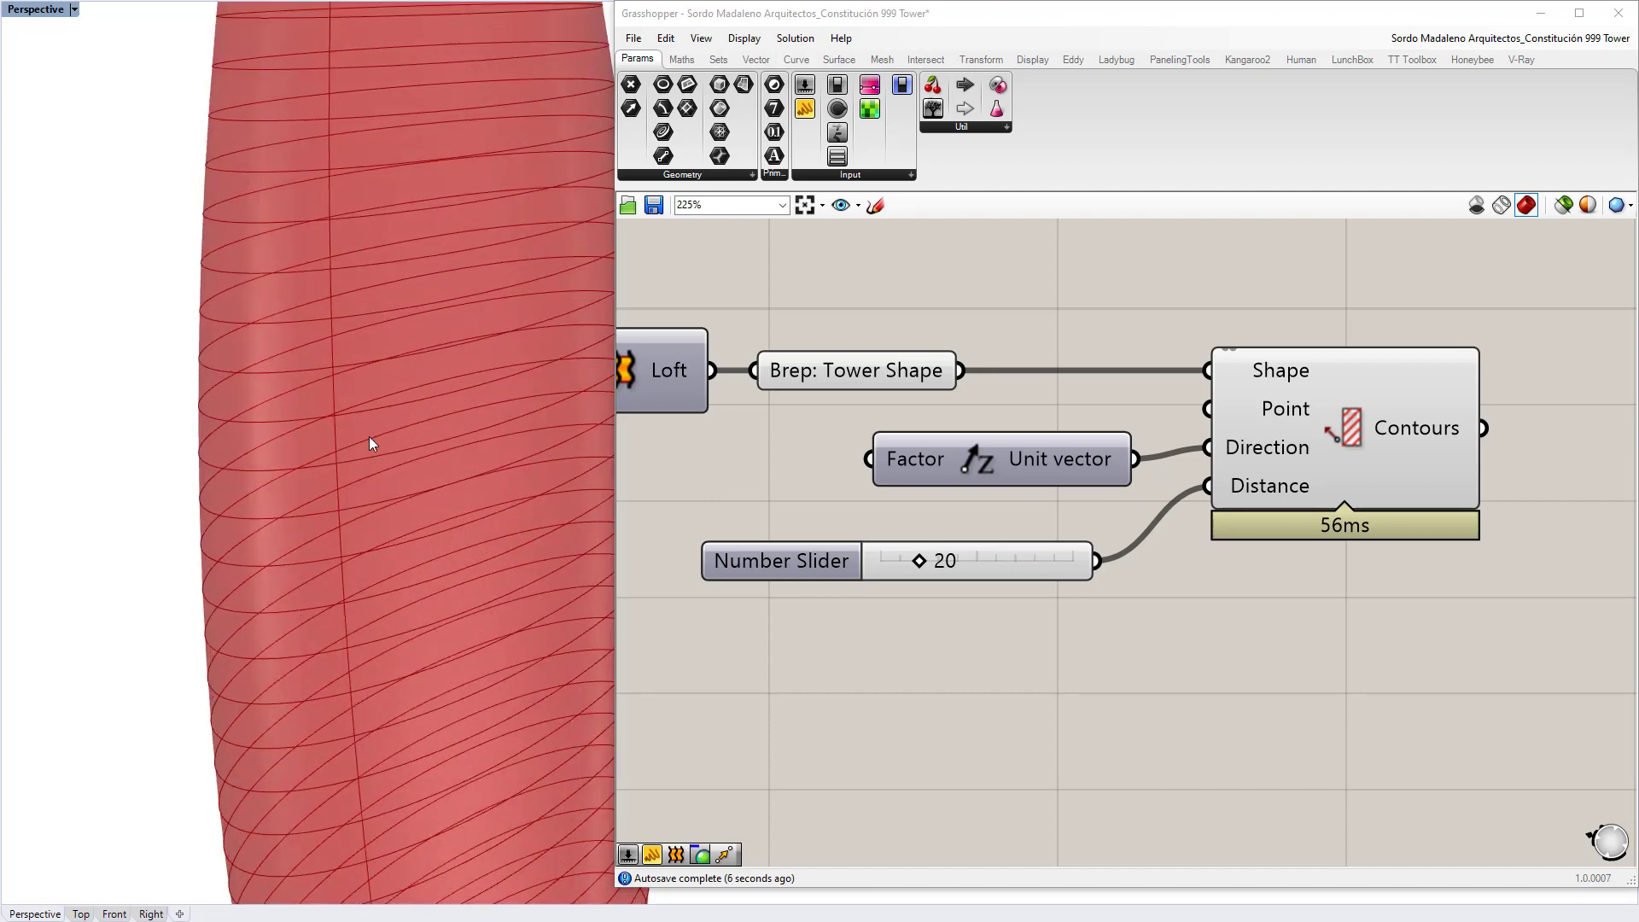
scroll(367, 437, down, 5)
click(905, 367)
key(ctrl+q)
click(939, 289)
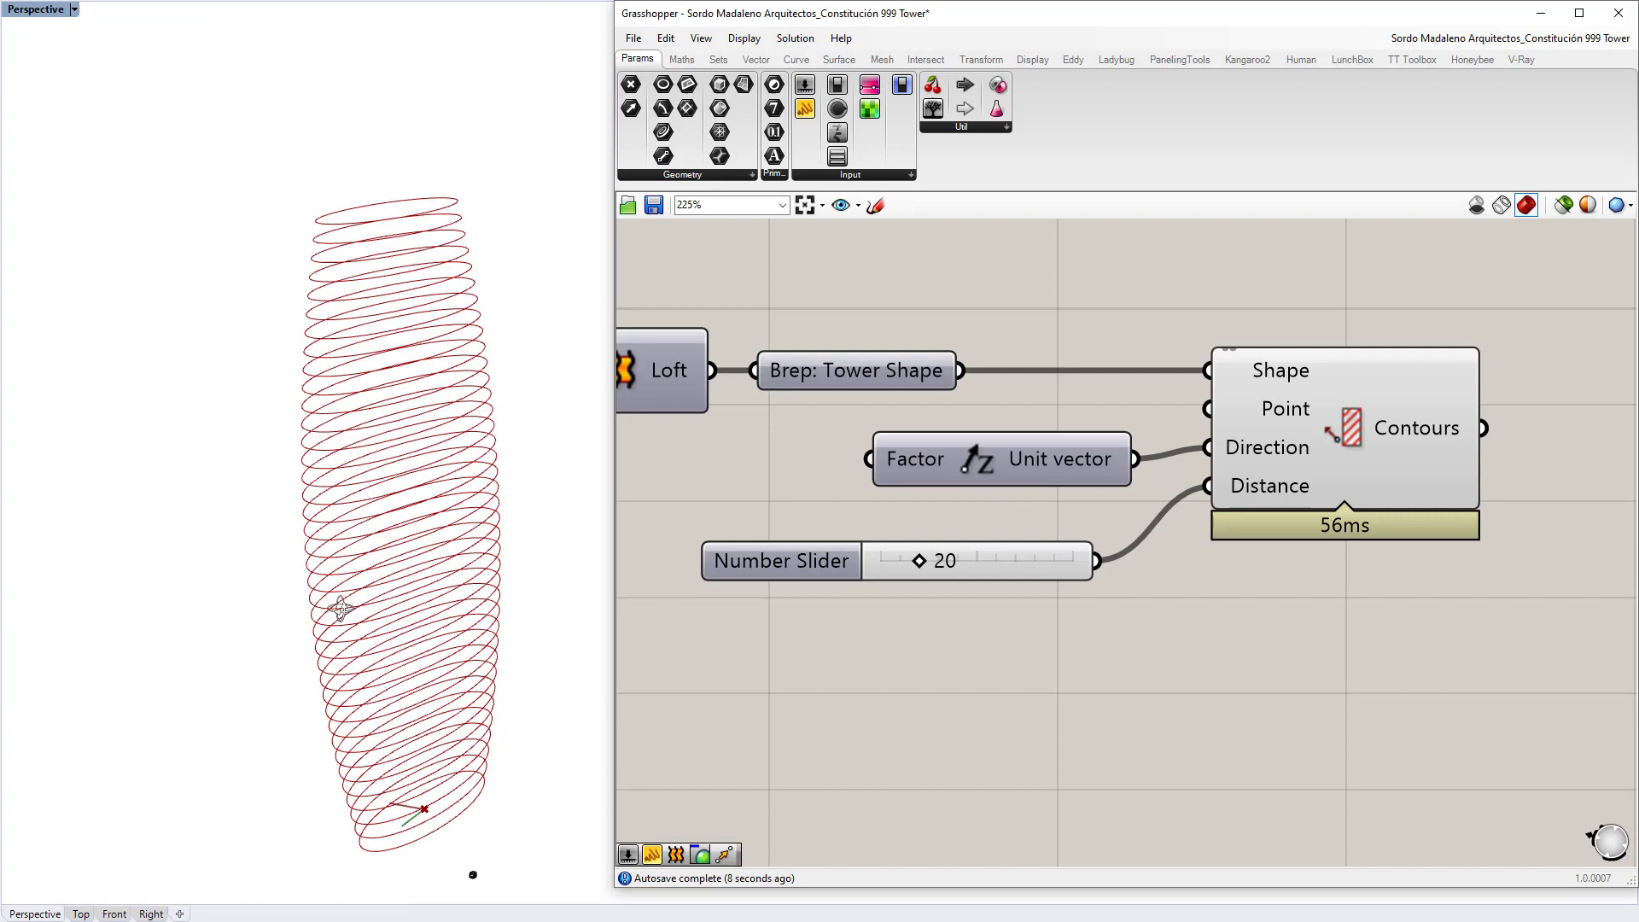
mouse_move(341, 608)
right_down()
mouse_move(421, 557)
mouse_move(314, 574)
mouse_move(342, 567)
right_up()
right_drag(544, 530, 423, 512)
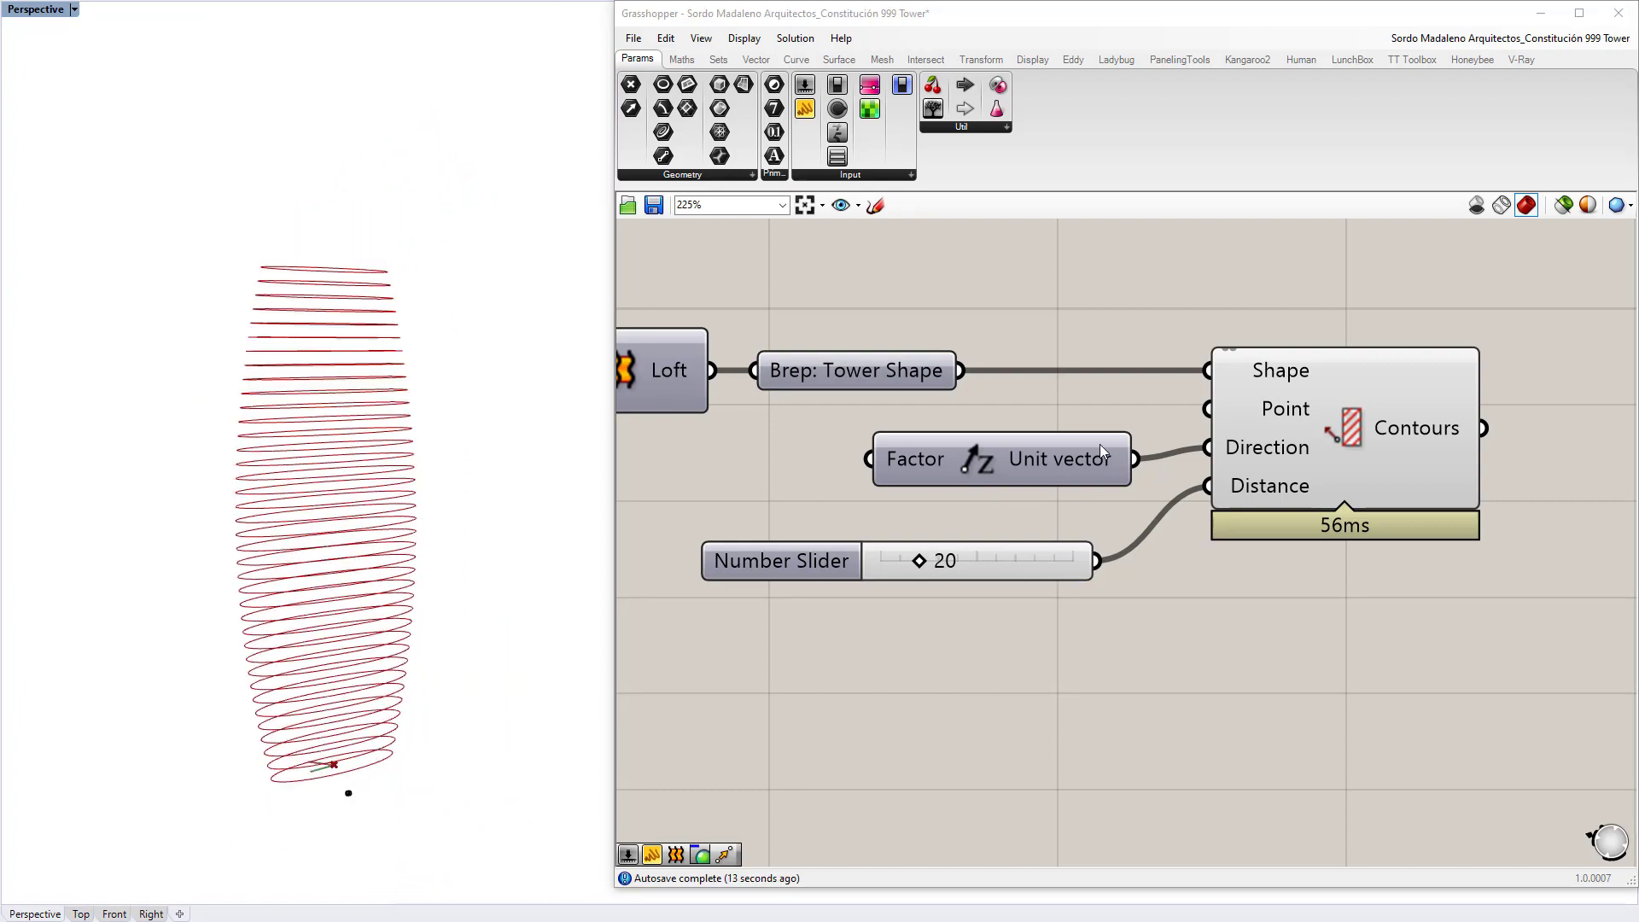
right_drag(1434, 410, 1002, 440)
Step: Place a Divide Curve component beside Contours with the rings feeding its Curve input
double_click(1252, 431)
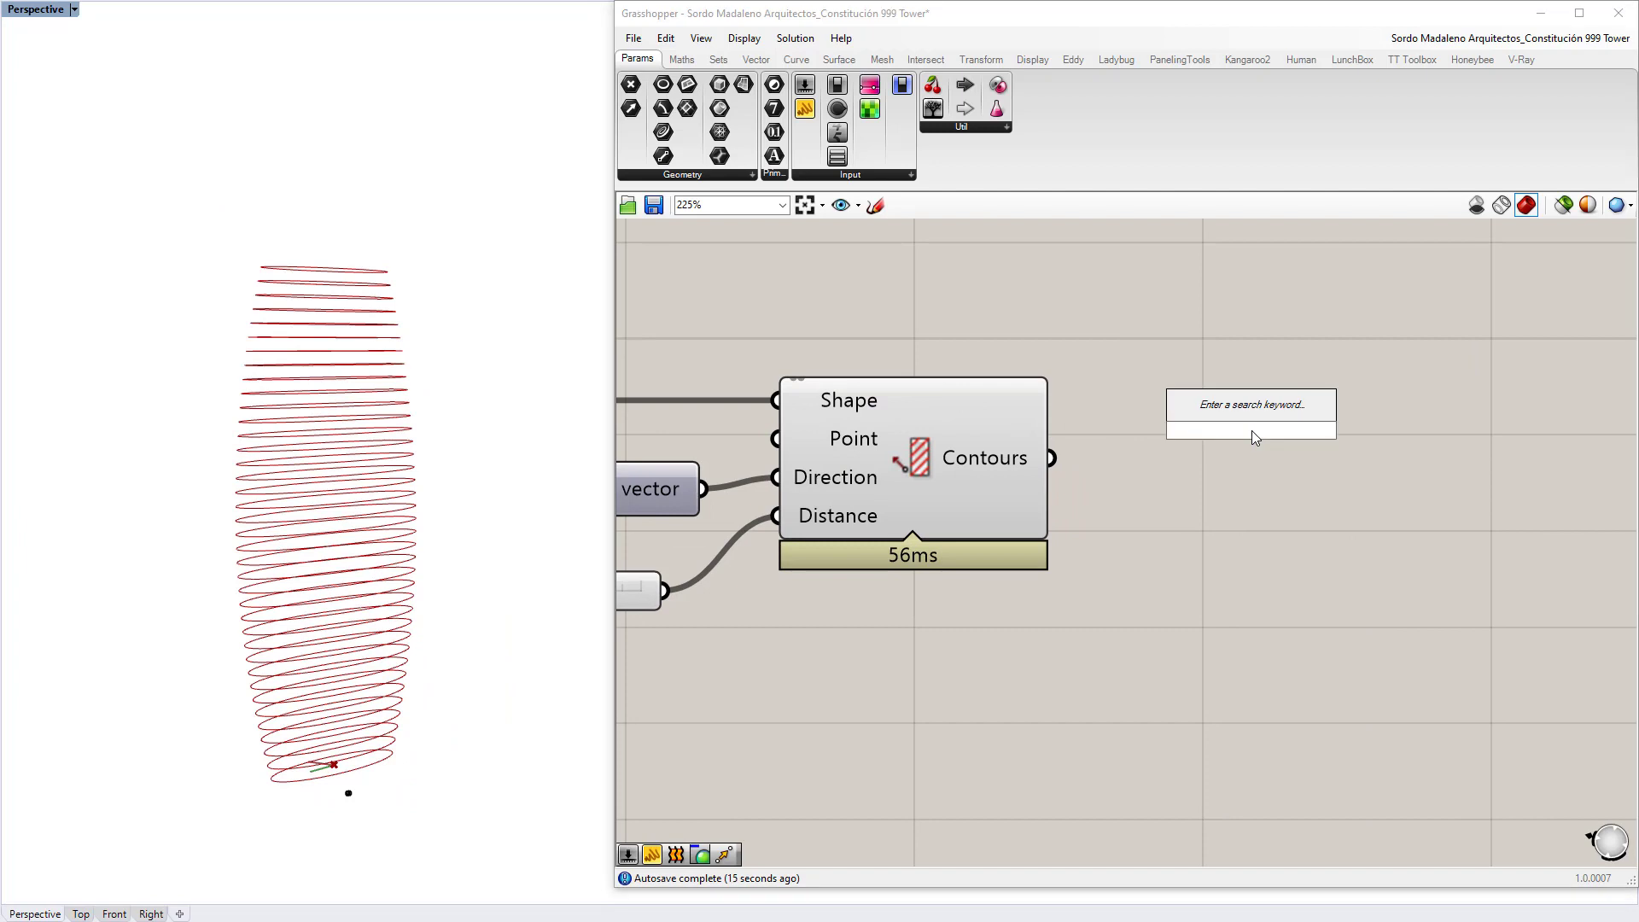
text(divide)
key(Return)
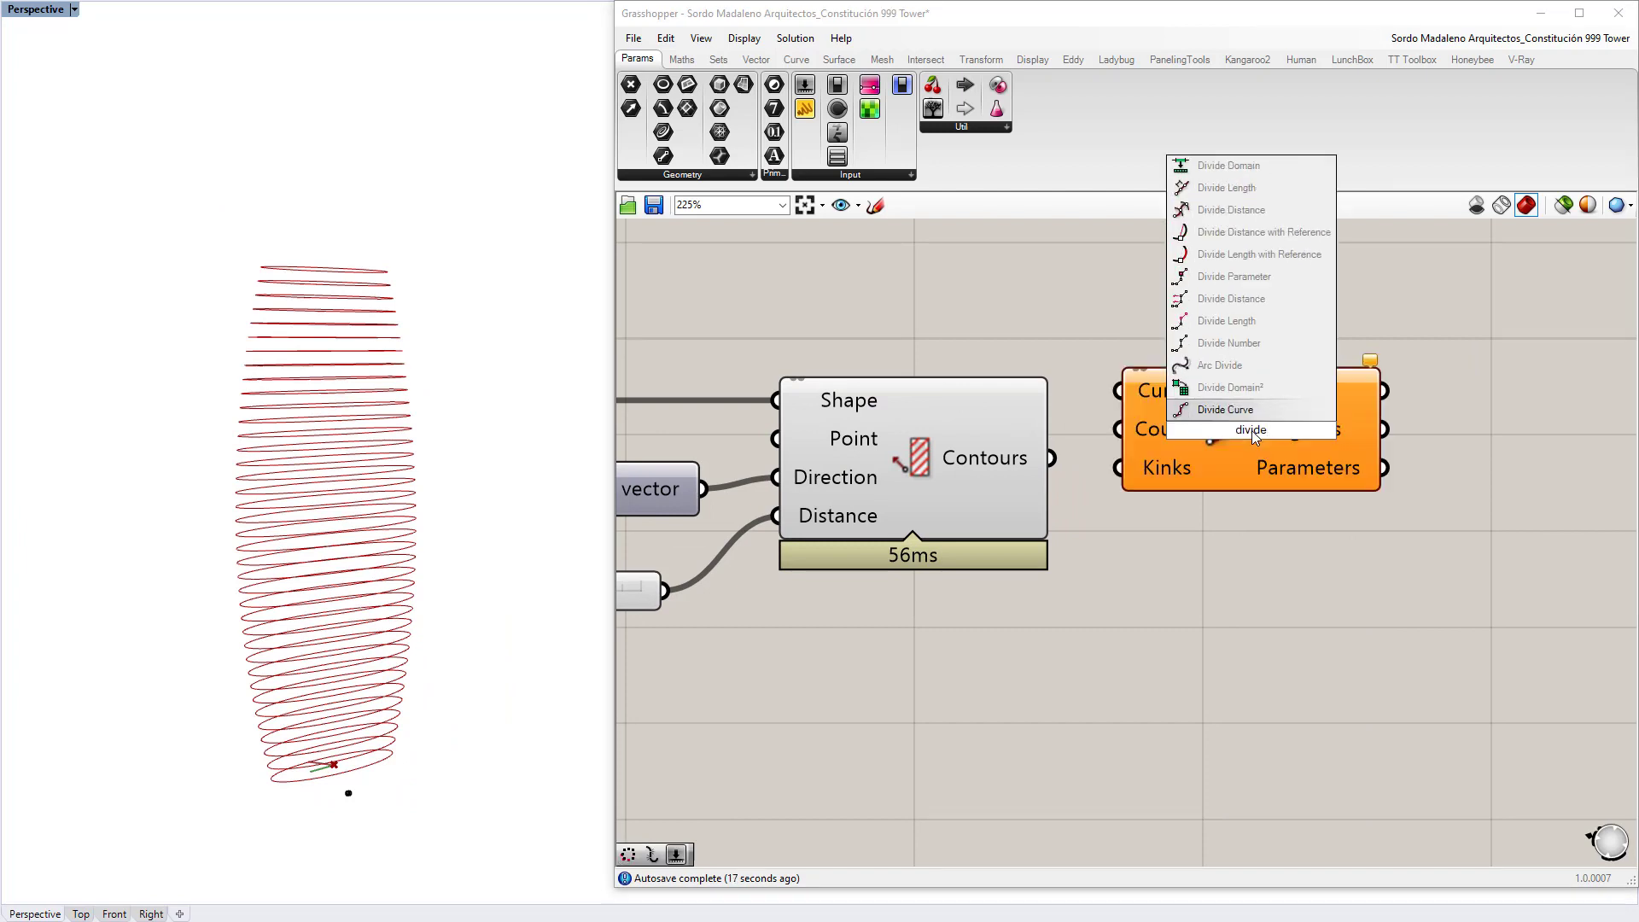
drag(1154, 437, 1346, 494)
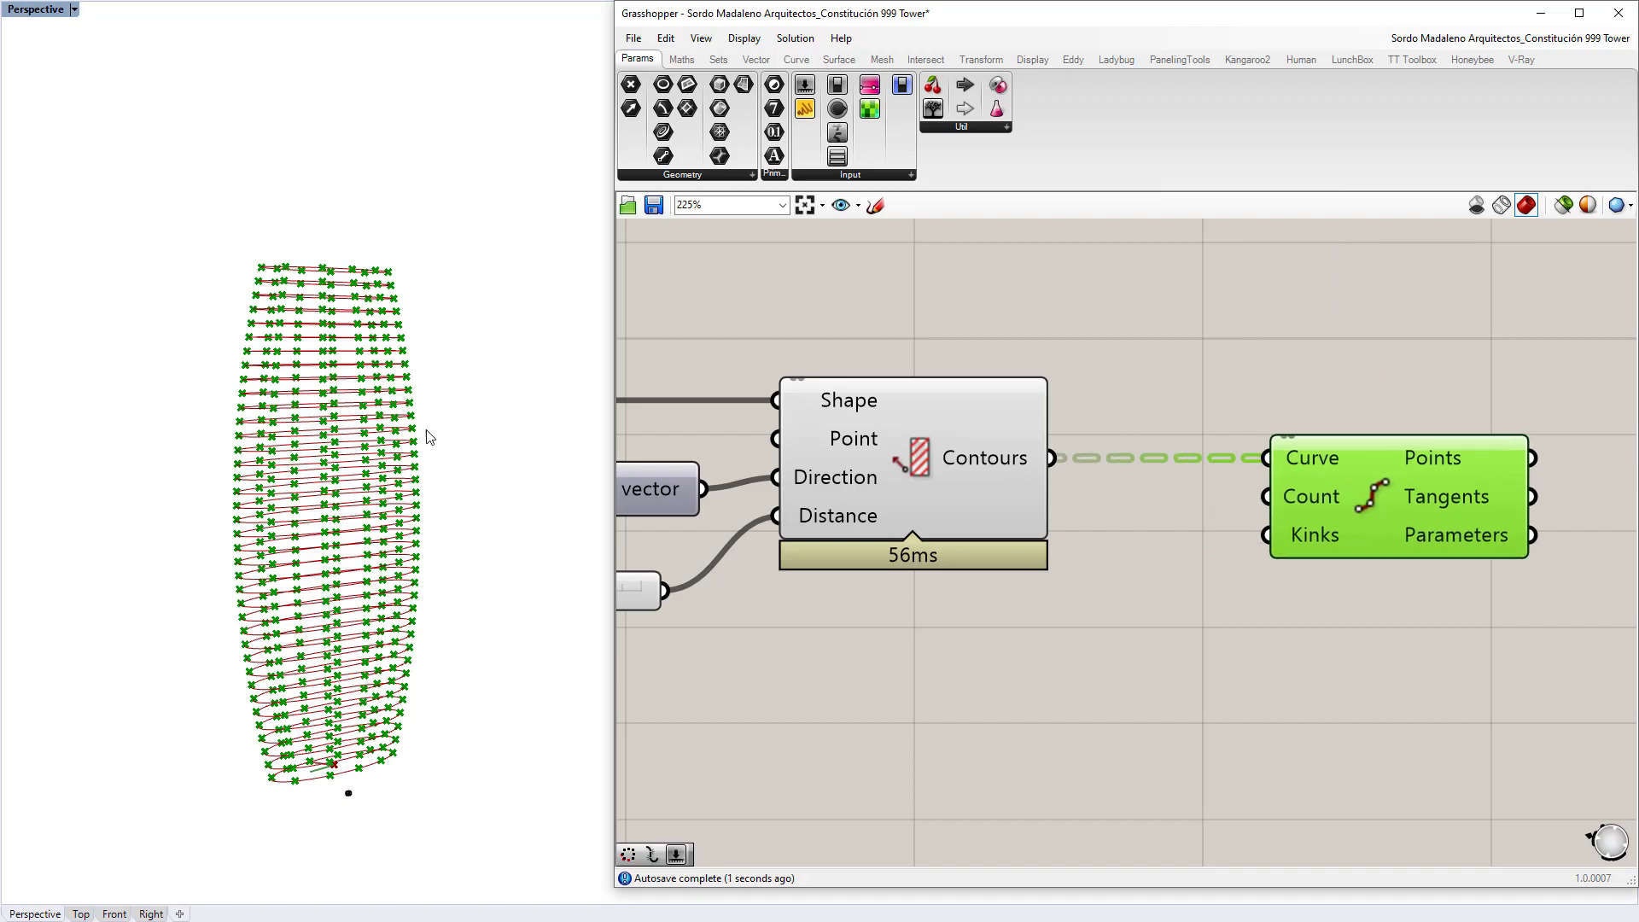
right_drag(320, 478, 444, 520)
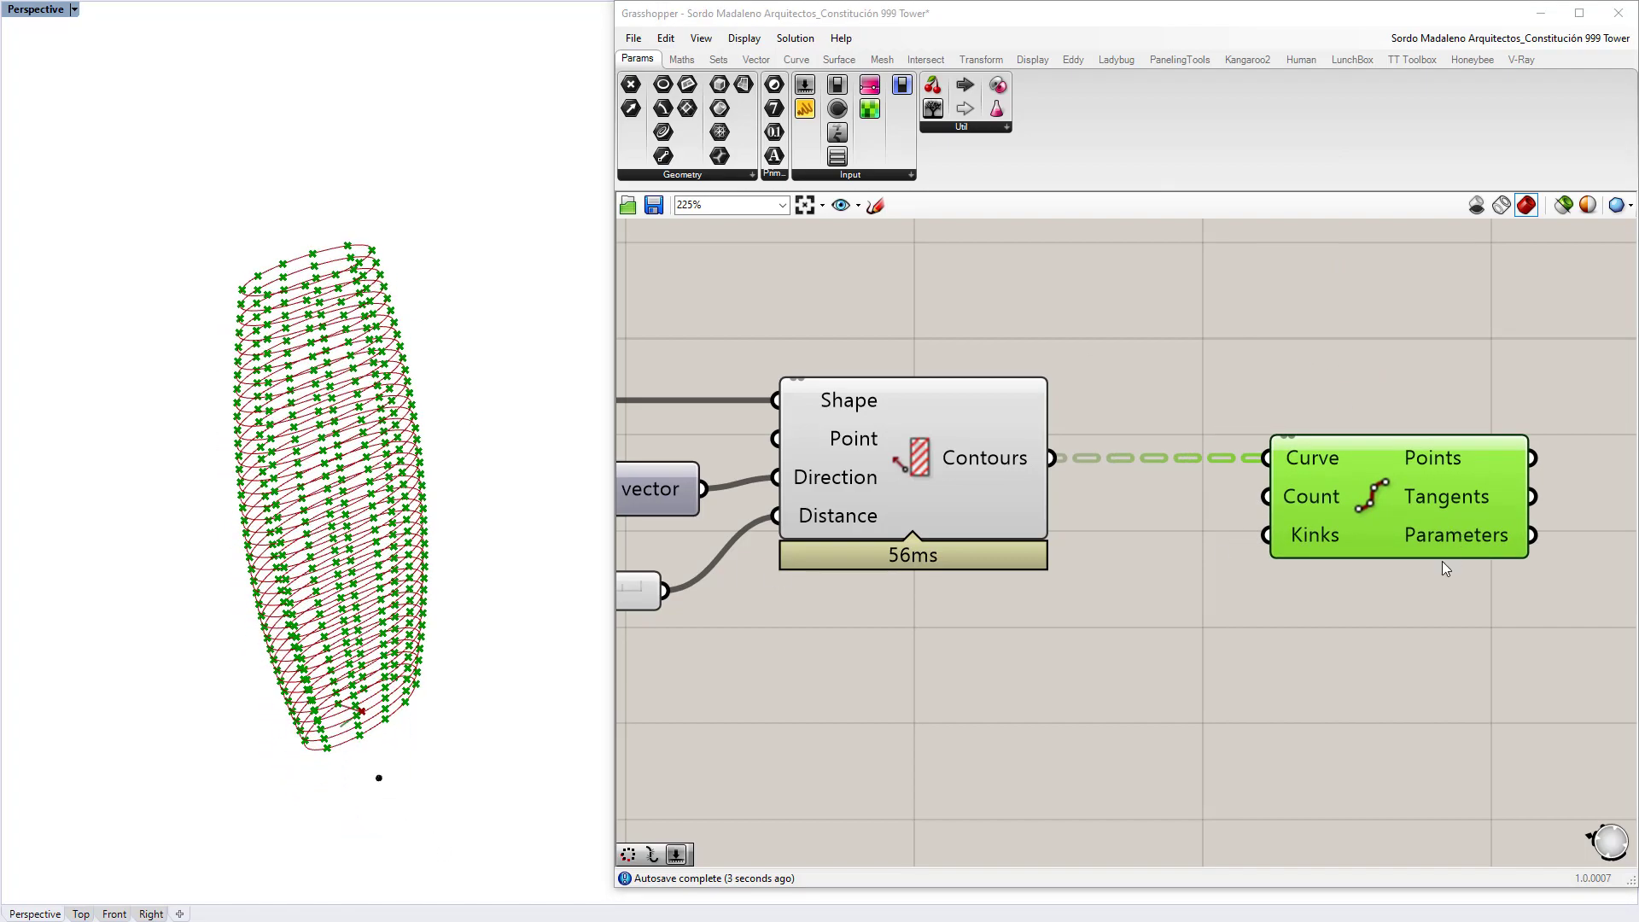
right_drag(1204, 640, 1189, 545)
Step: Add a number slider set to 48 and wire it into Divide Curve's Count
double_click(1190, 546)
text(number slider)
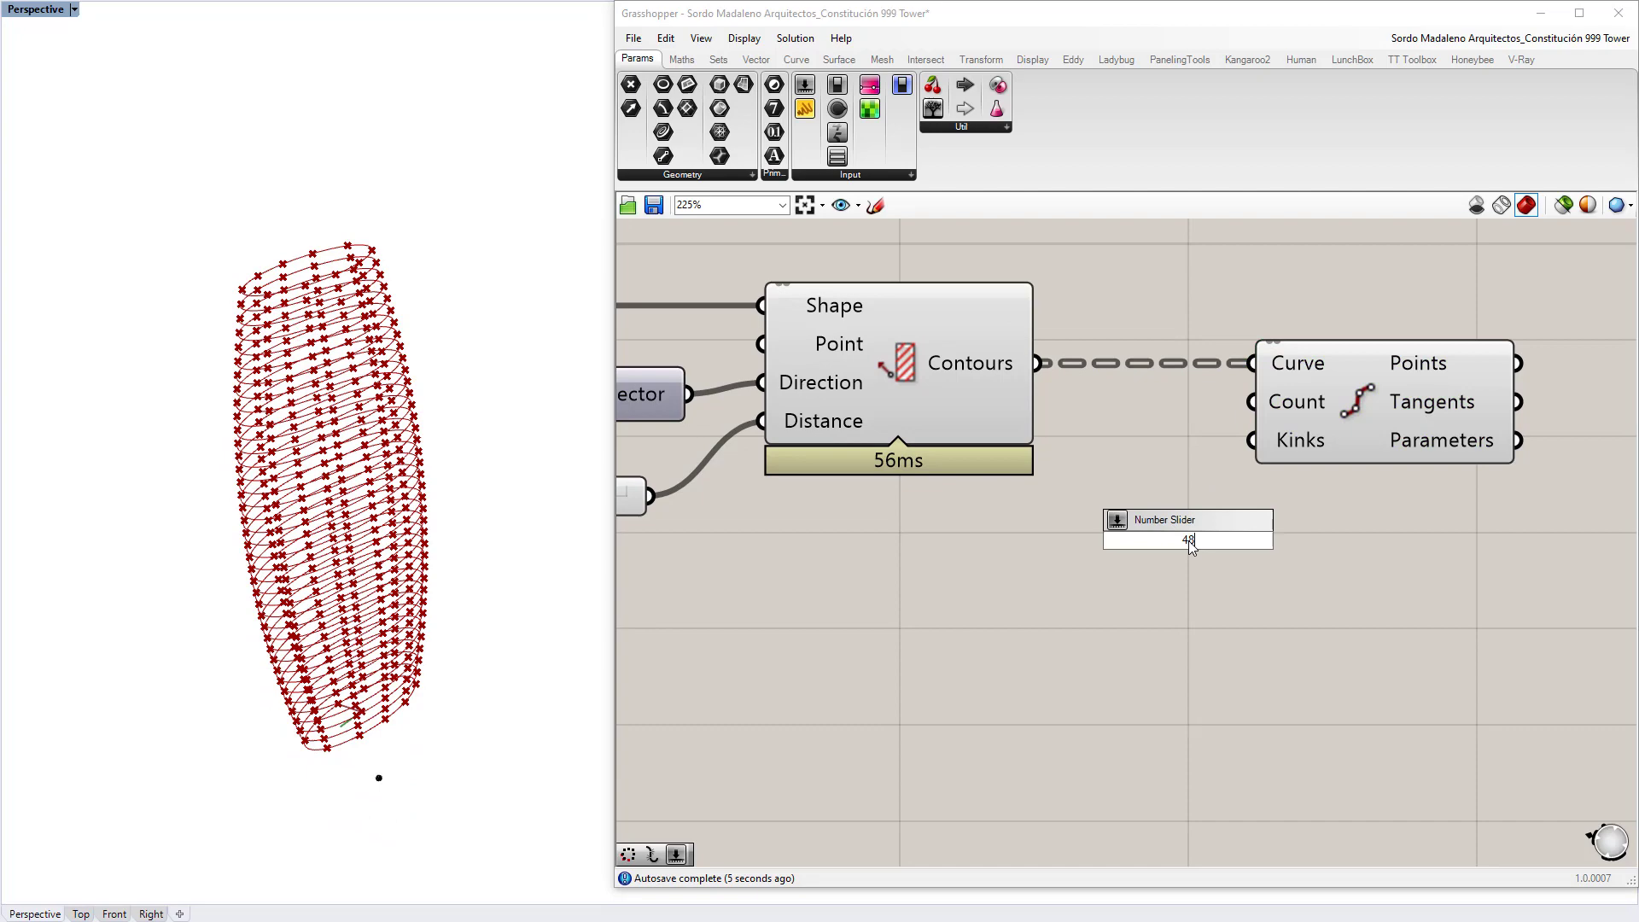
key(Return)
drag(1263, 543, 1252, 401)
click(1346, 509)
right_drag(410, 524, 466, 509)
right_drag(1605, 455, 866, 432)
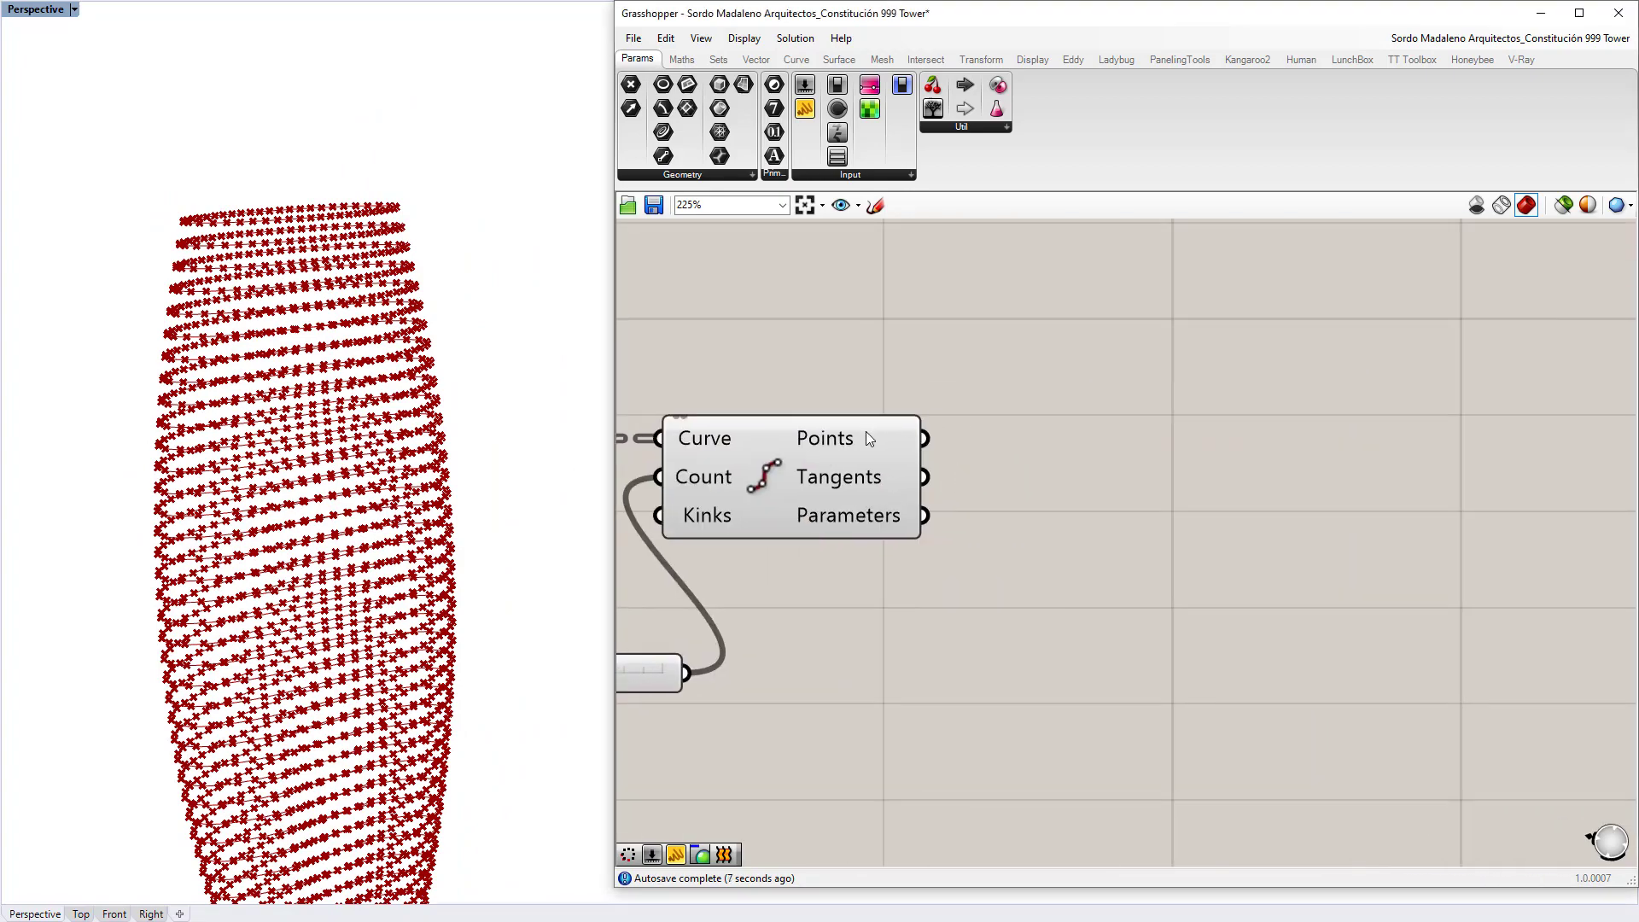
mouse_move(864, 432)
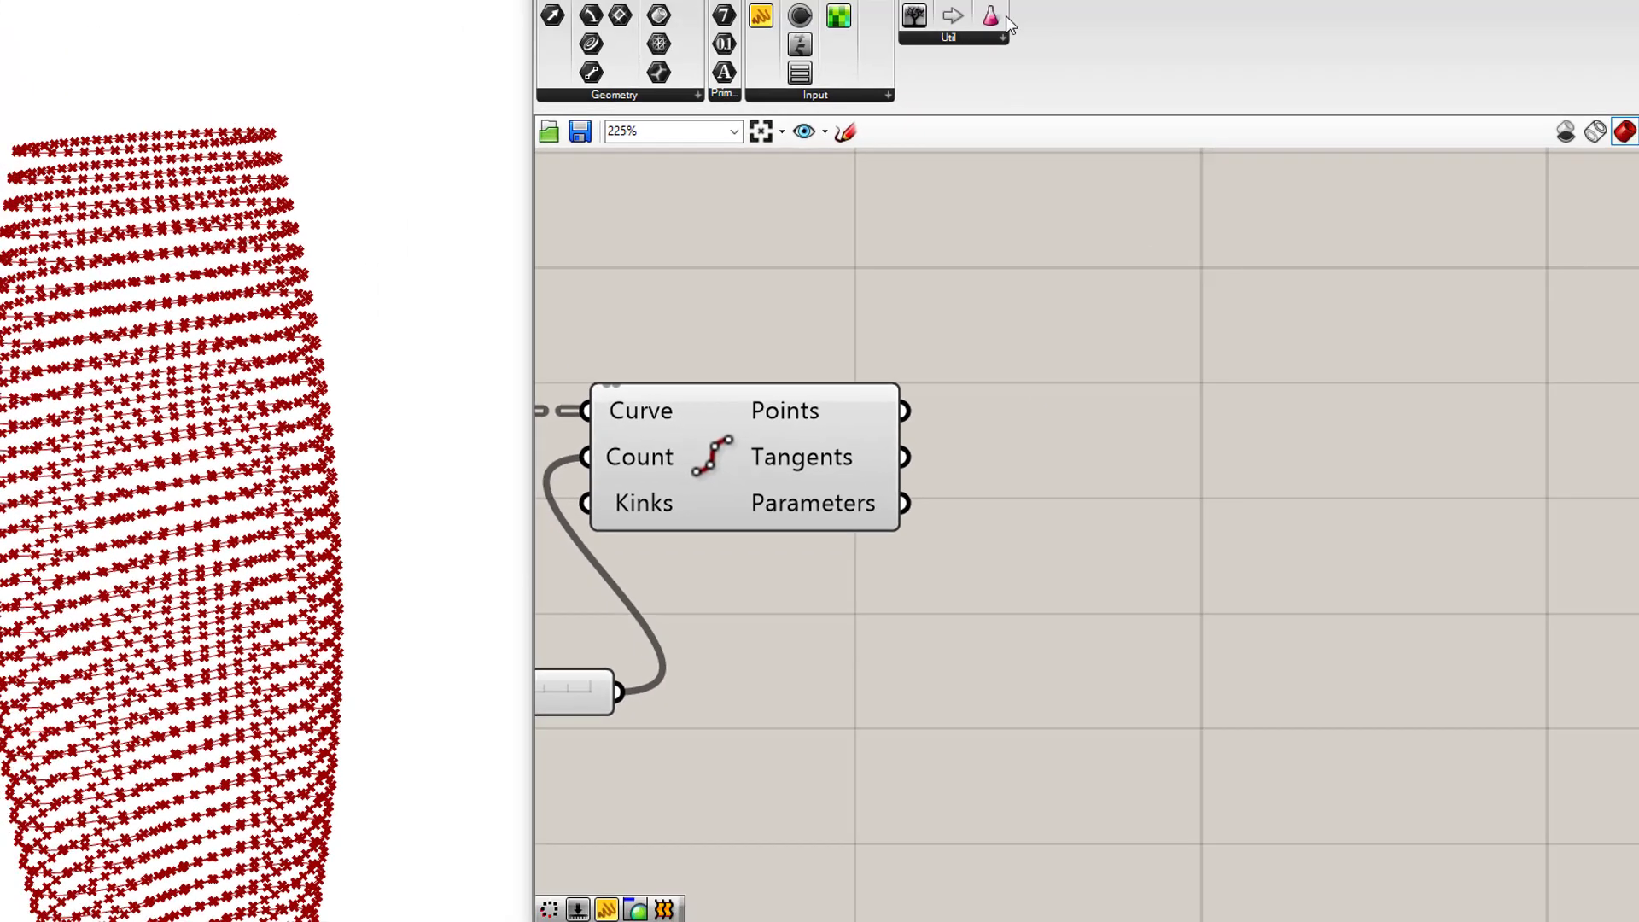
Step: Place a PanelingTools Convert to Diamond component from a 'diam' search
click(1178, 58)
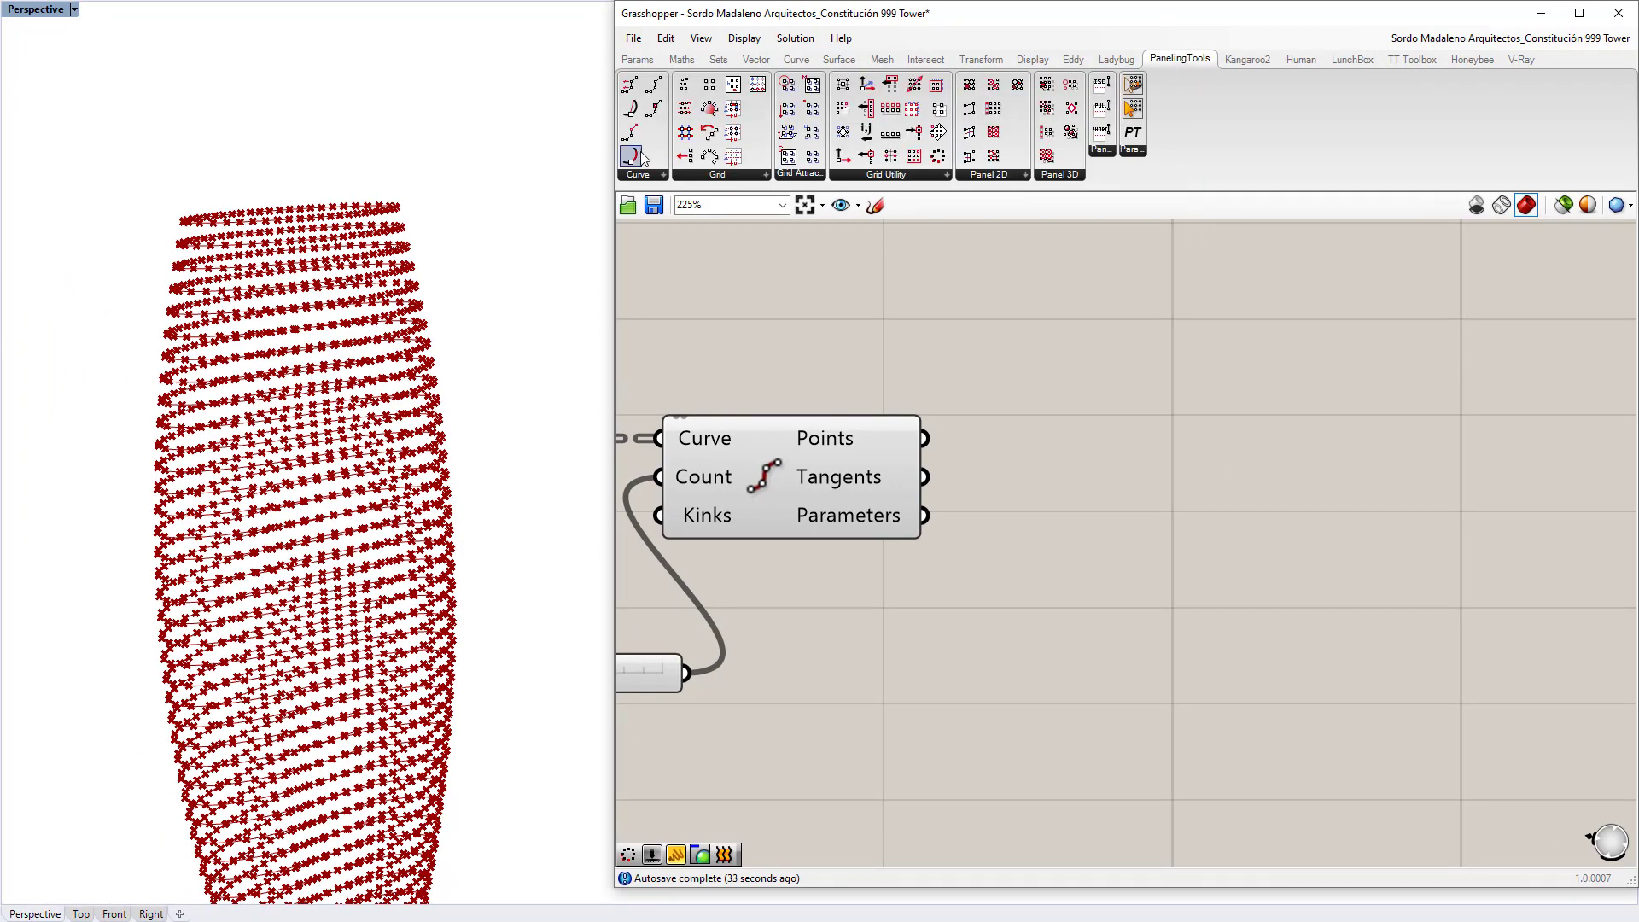
double_click(1144, 436)
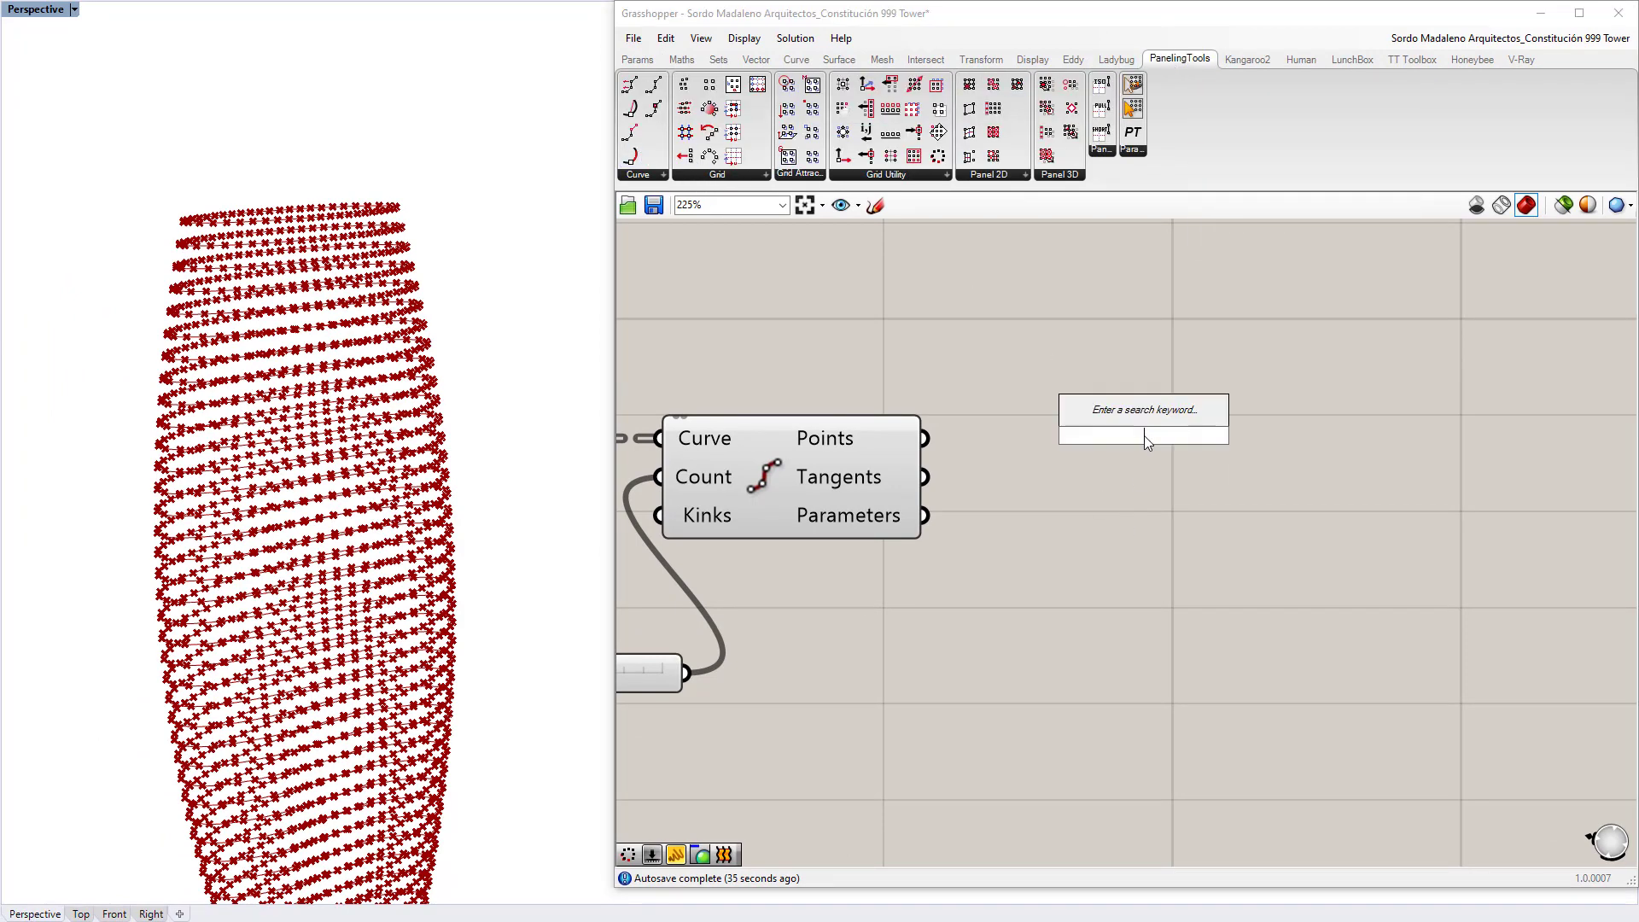
text(diamond)
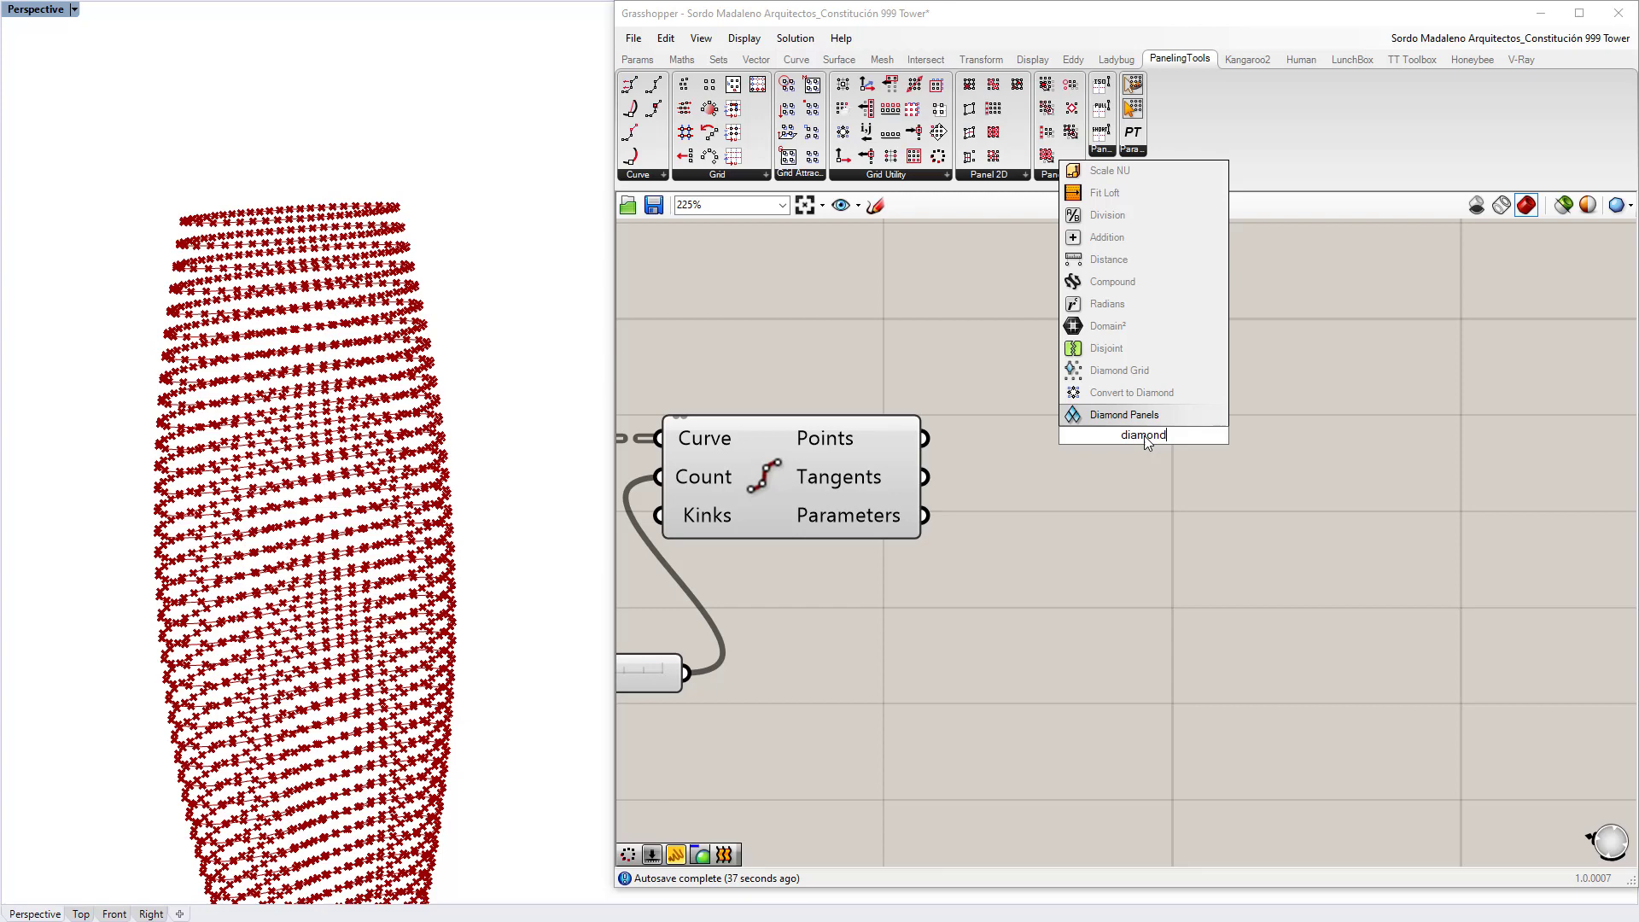
key(Up)
key(Up)
key(Down)
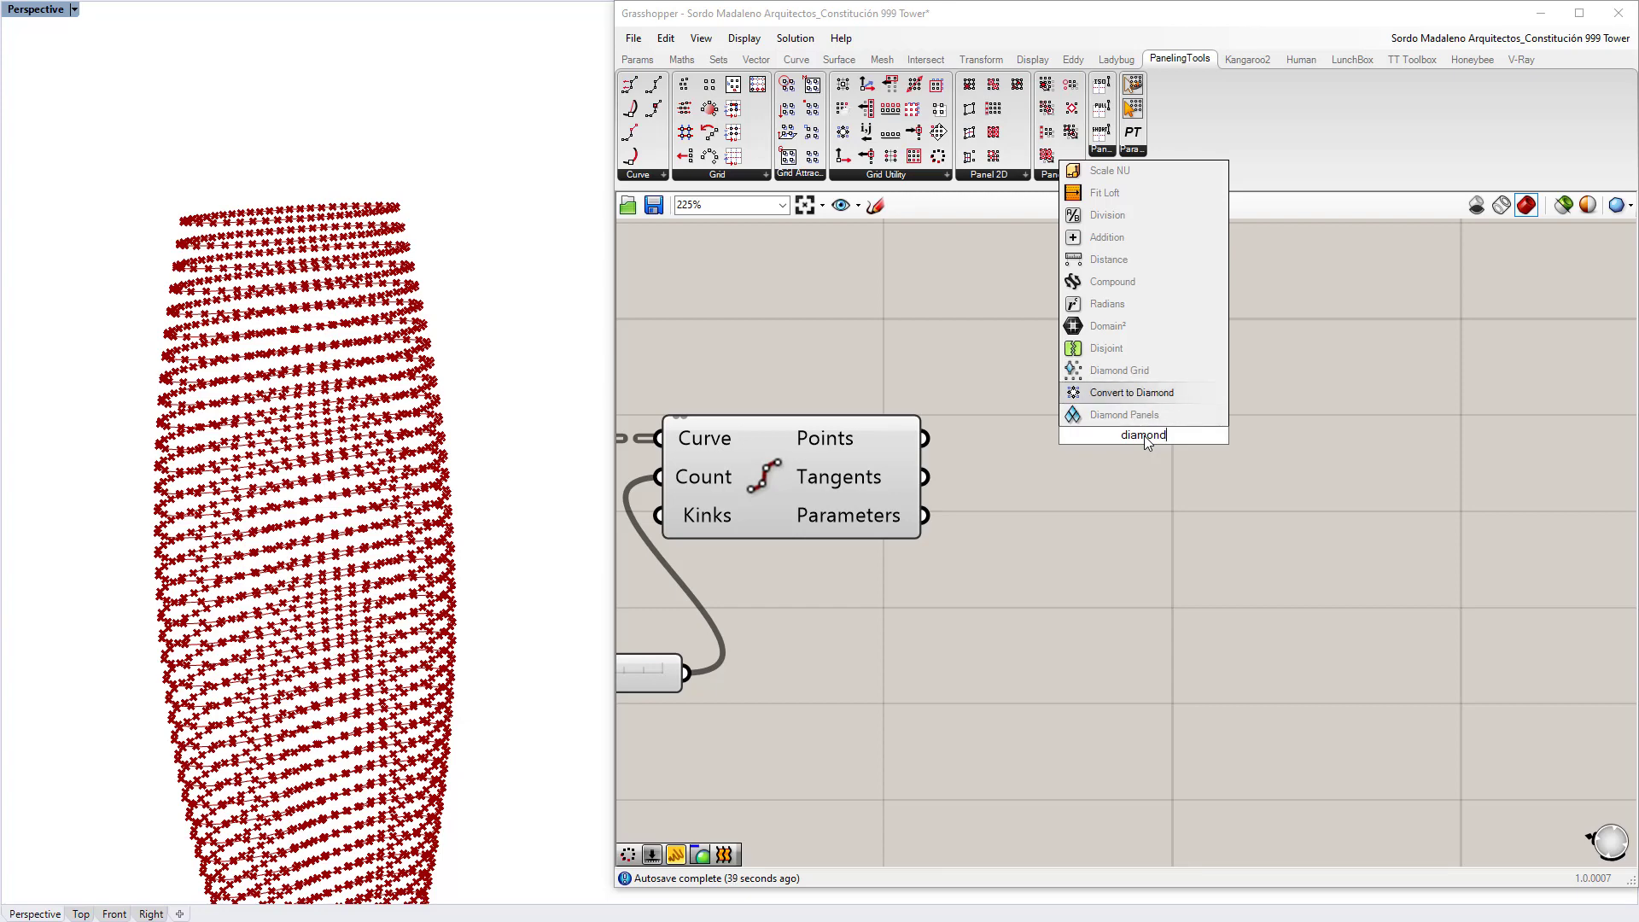
key(Return)
Step: Wire the divided Points into the diamond component's Grid input, which warns it failed
drag(926, 437, 1049, 435)
drag(1163, 435, 1189, 439)
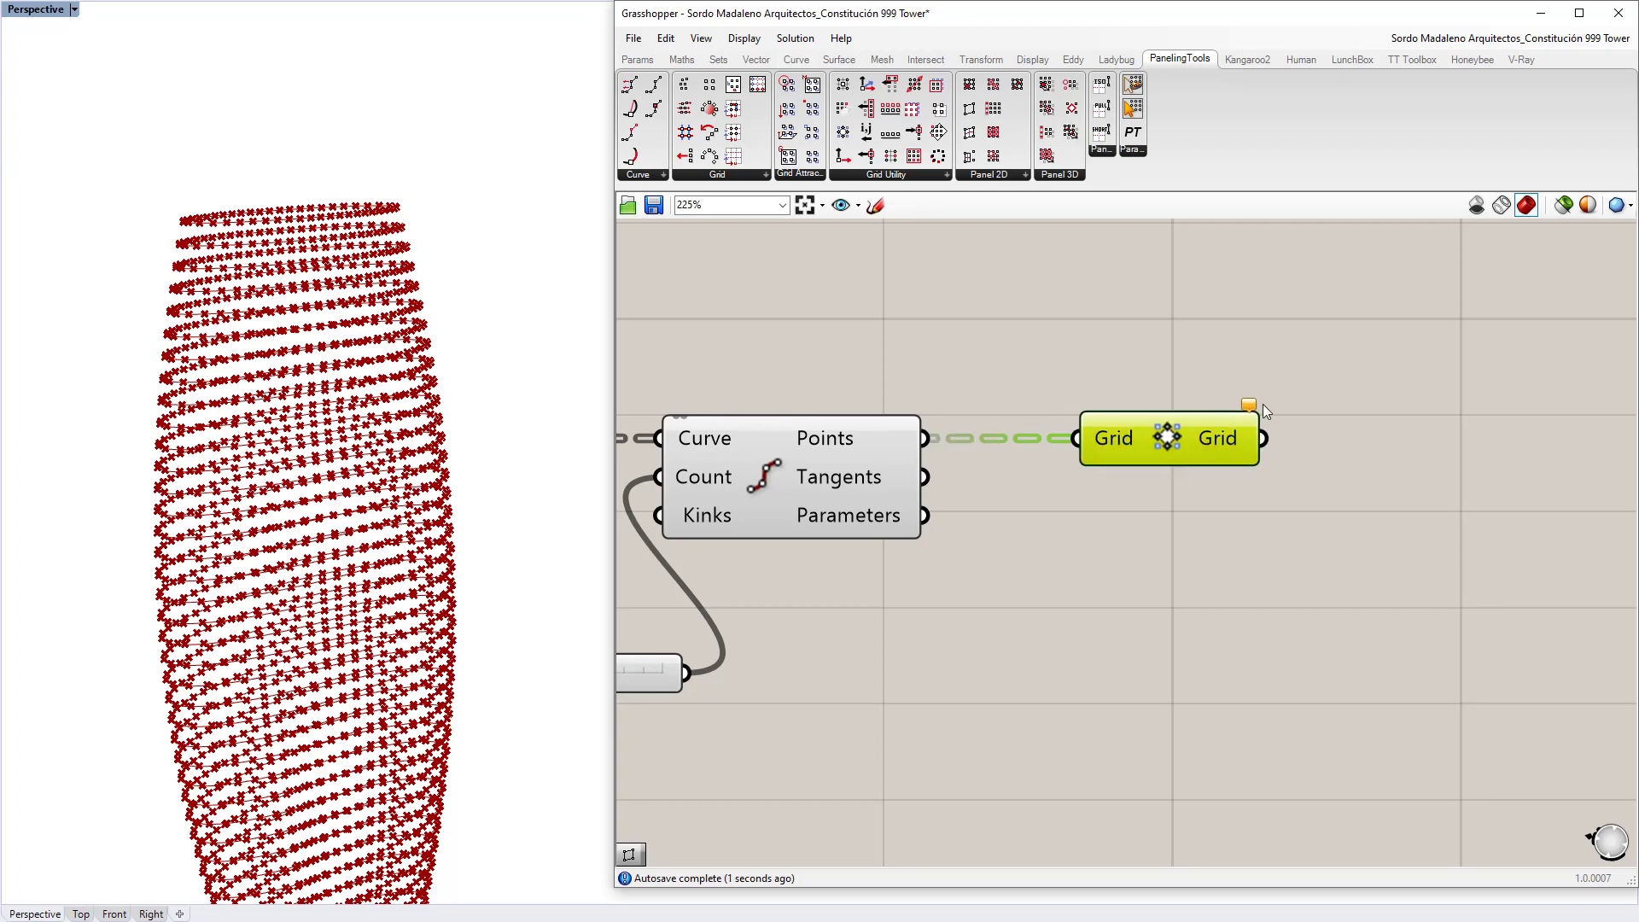
mouse_move(1256, 410)
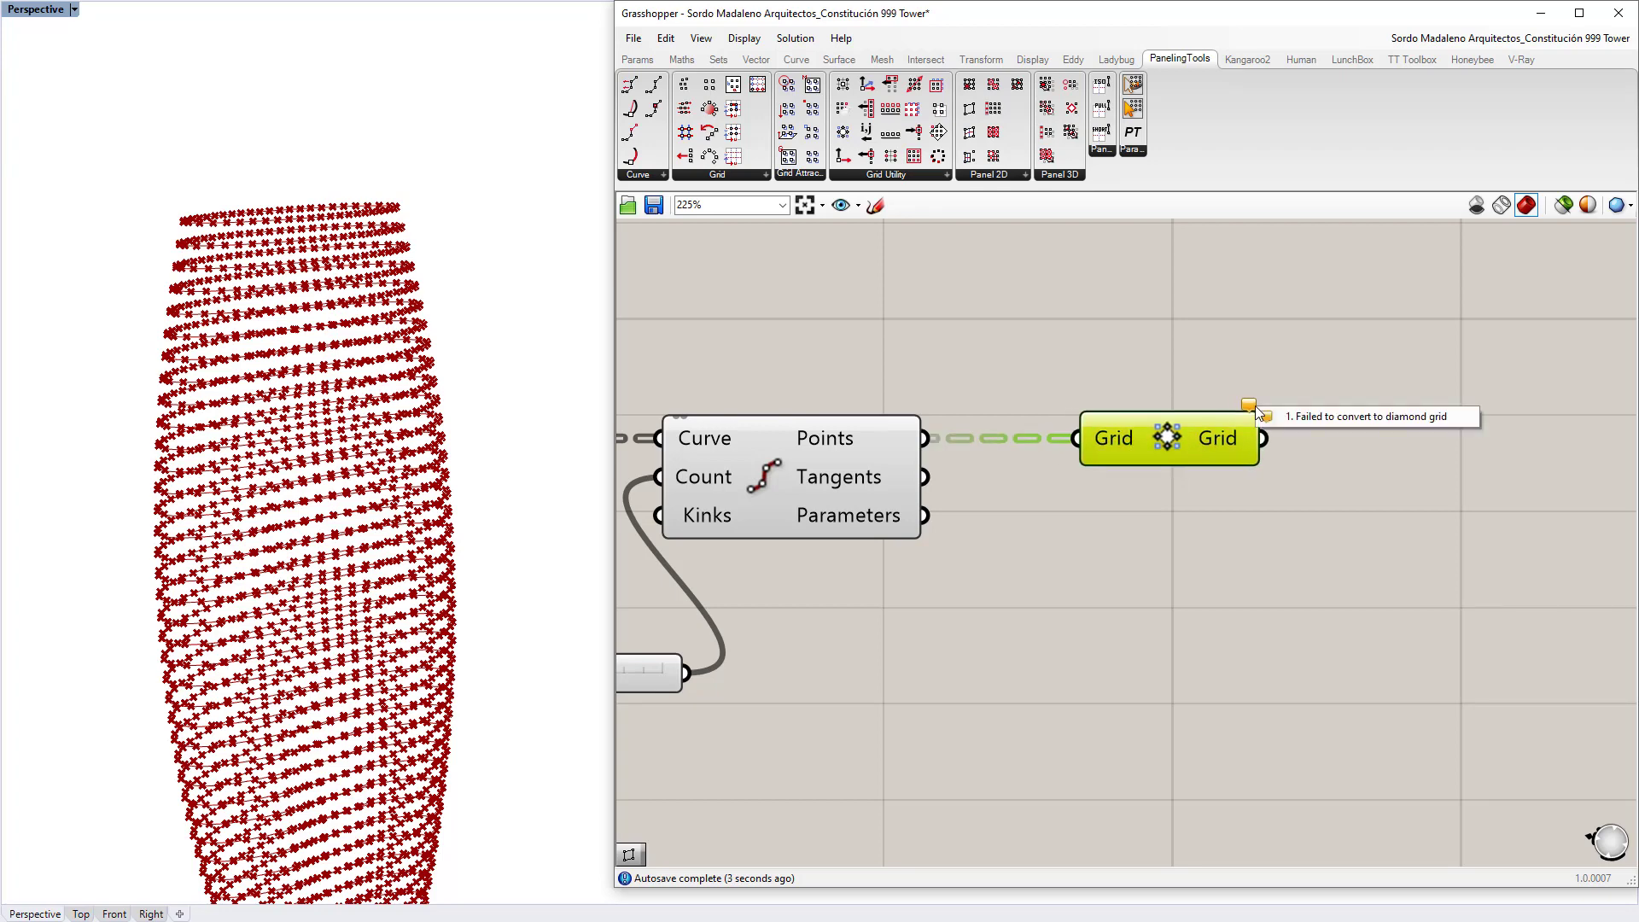
click(1169, 488)
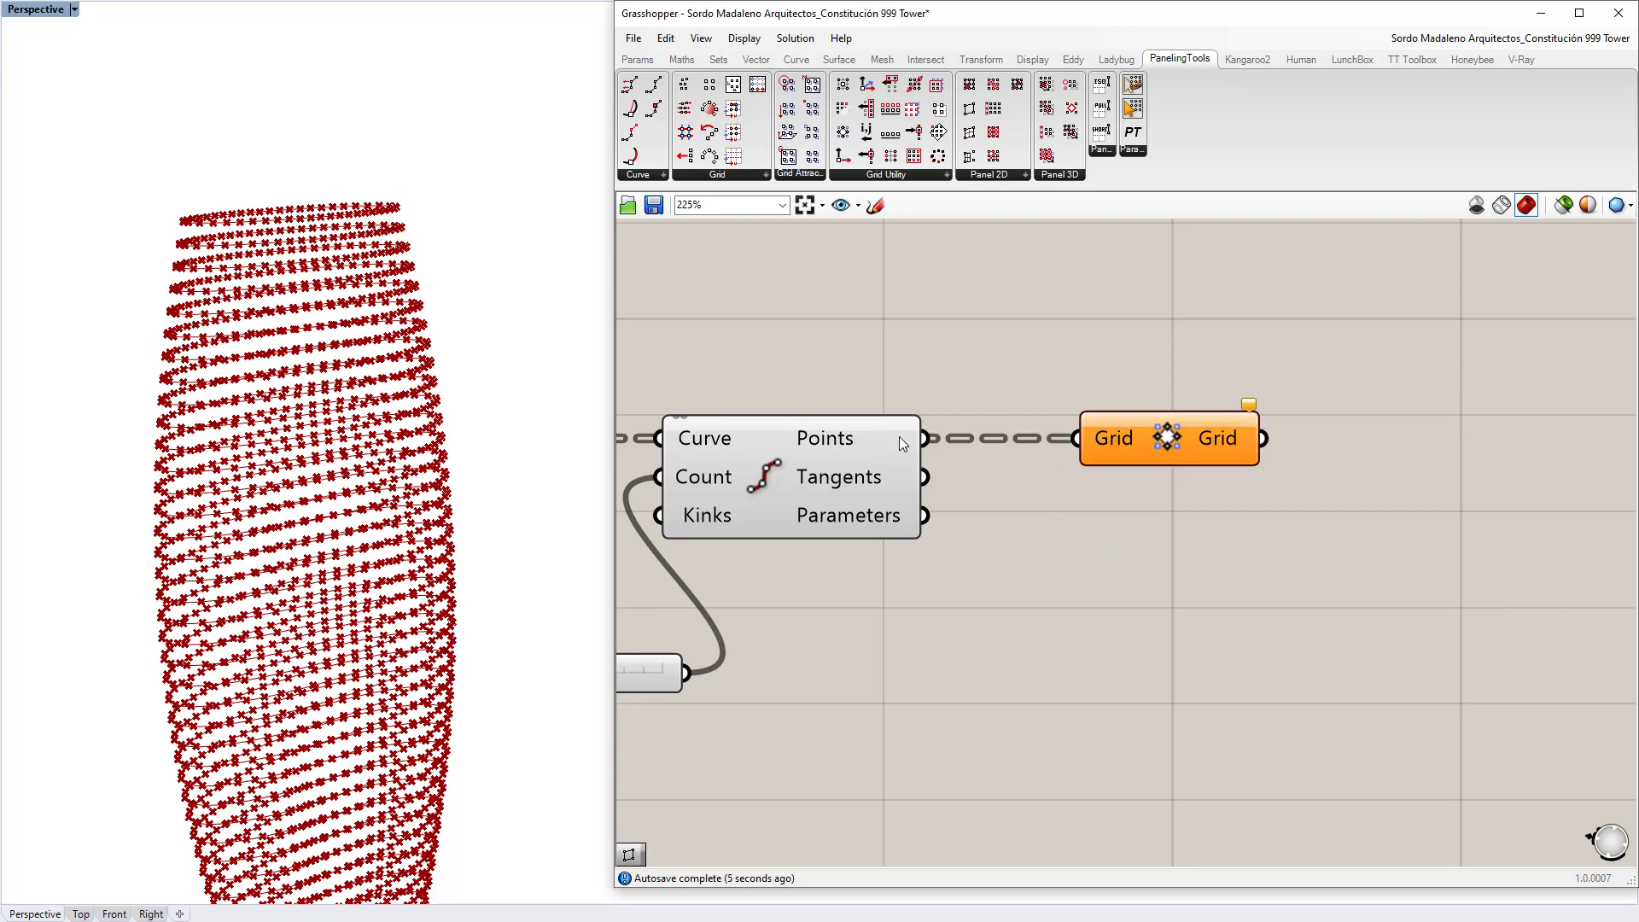
mouse_move(880, 435)
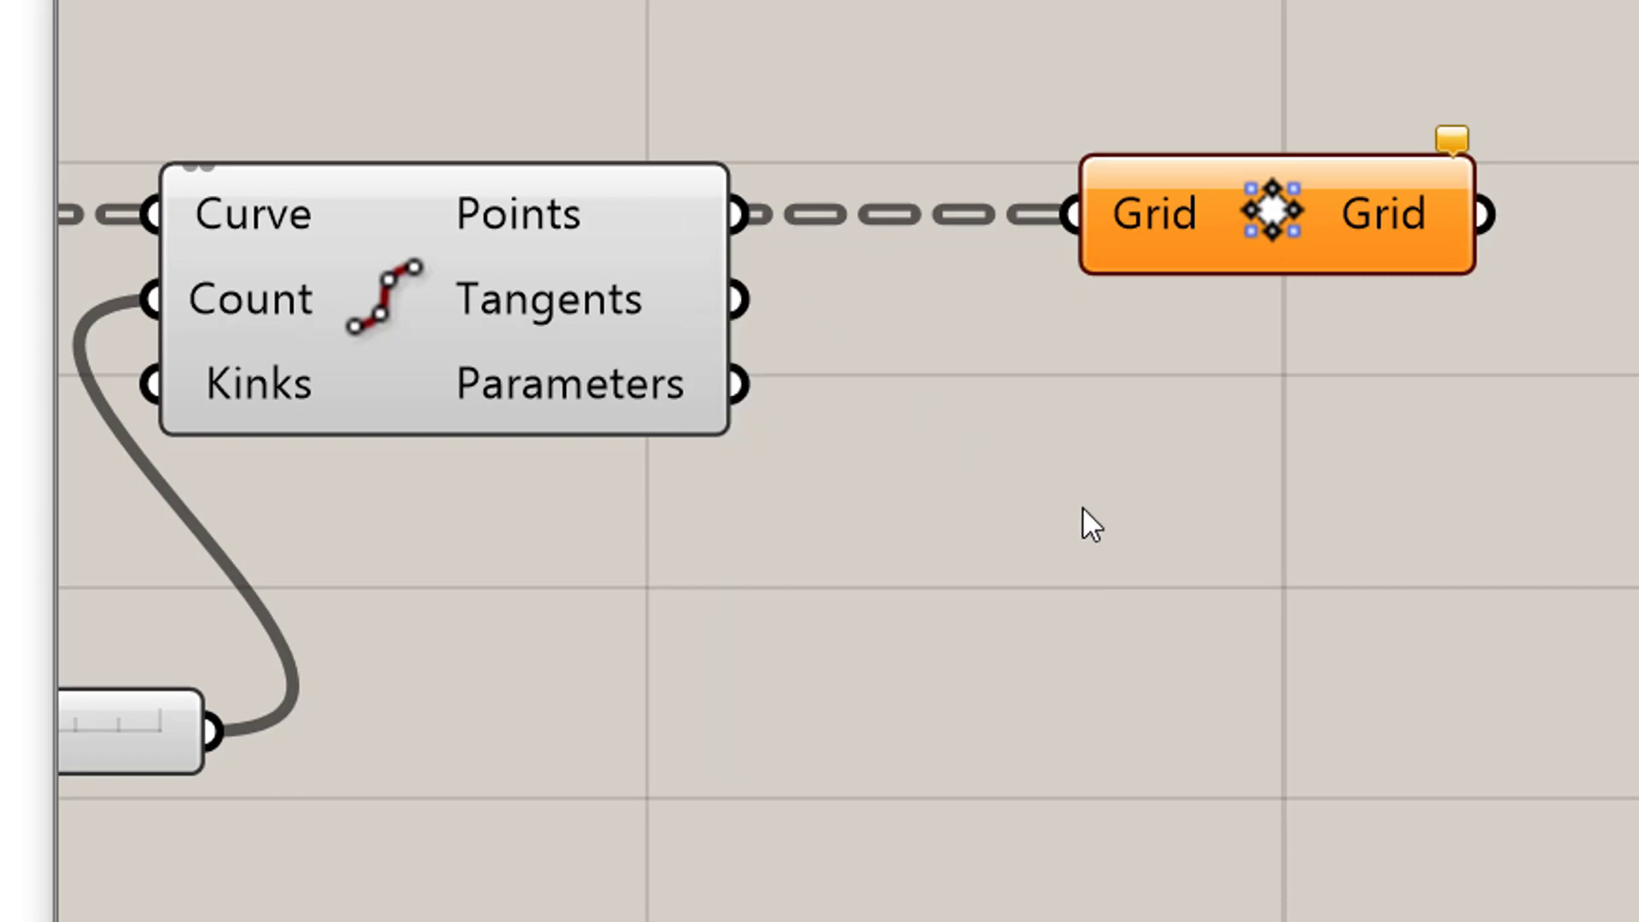
Step: Add a Simplify Tree component fed by the divided points
double_click(1082, 507)
text(simplify)
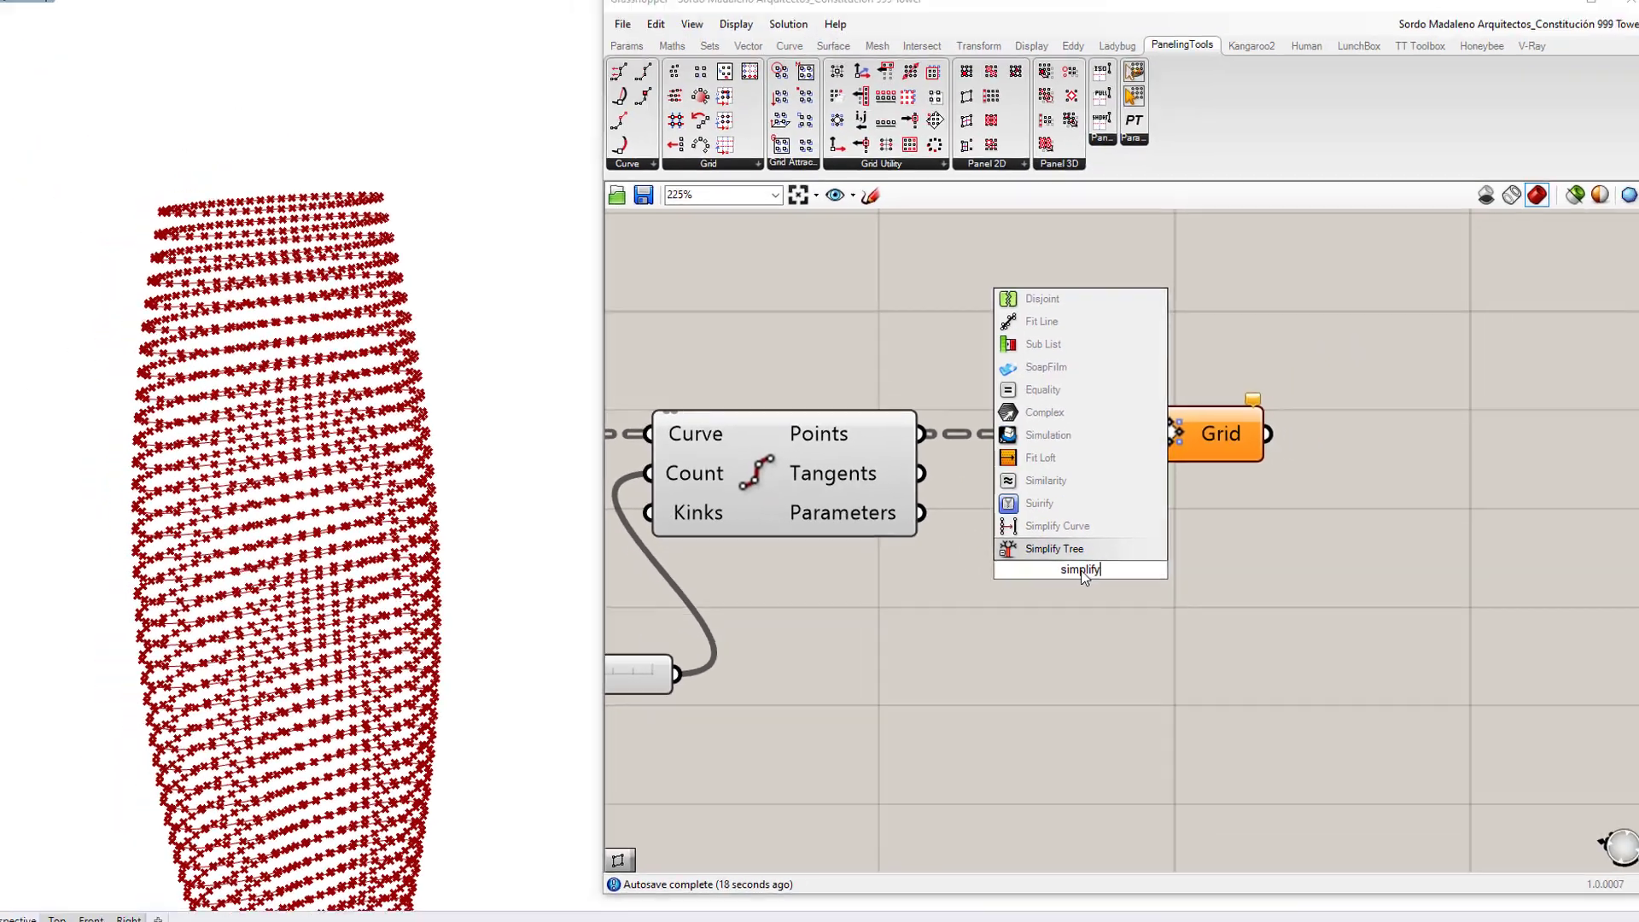
key(Return)
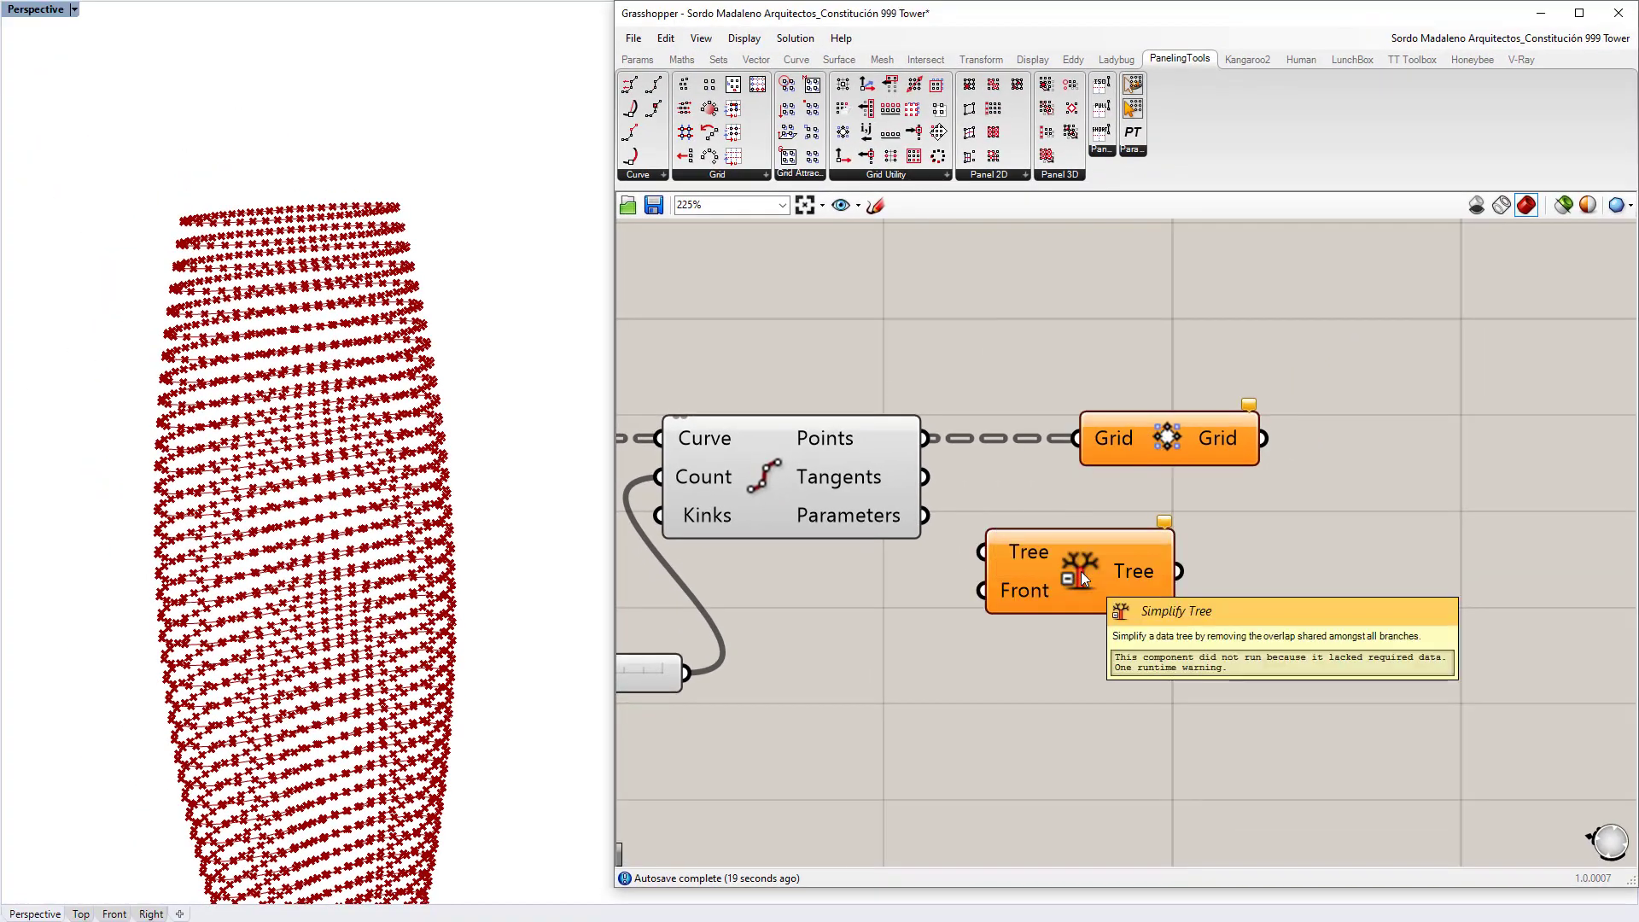
drag(926, 438, 983, 552)
mouse_move(1158, 574)
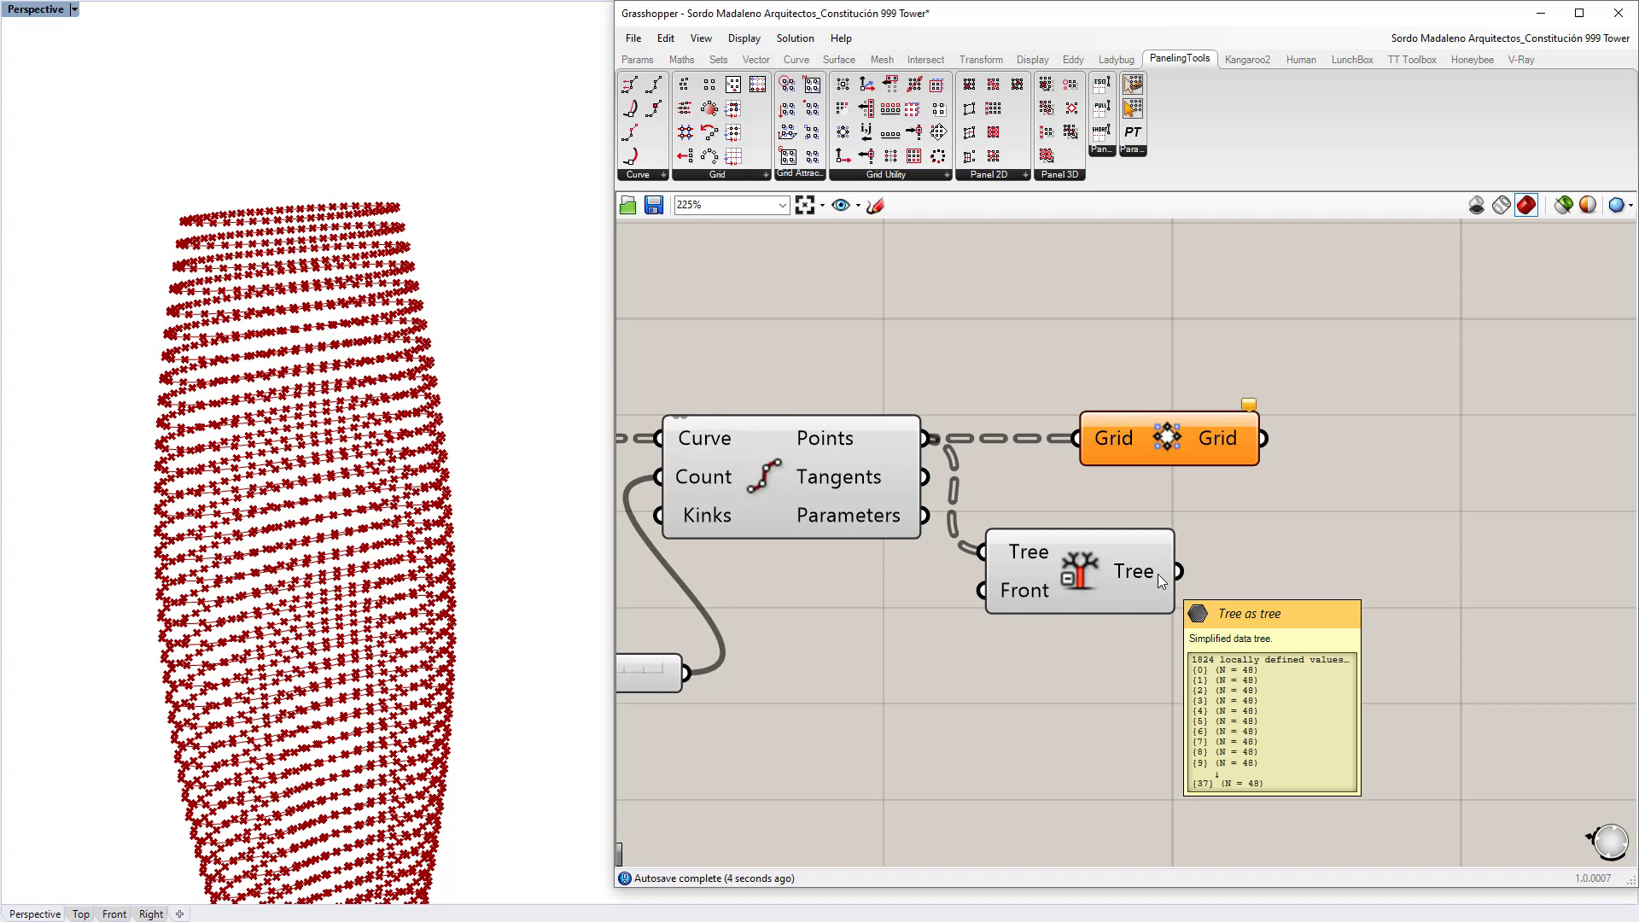
Step: Route Simplify Tree's output into the diamond grid and tidy the component layout
drag(1188, 437, 1336, 423)
drag(1070, 575, 1074, 460)
drag(1274, 444, 1283, 475)
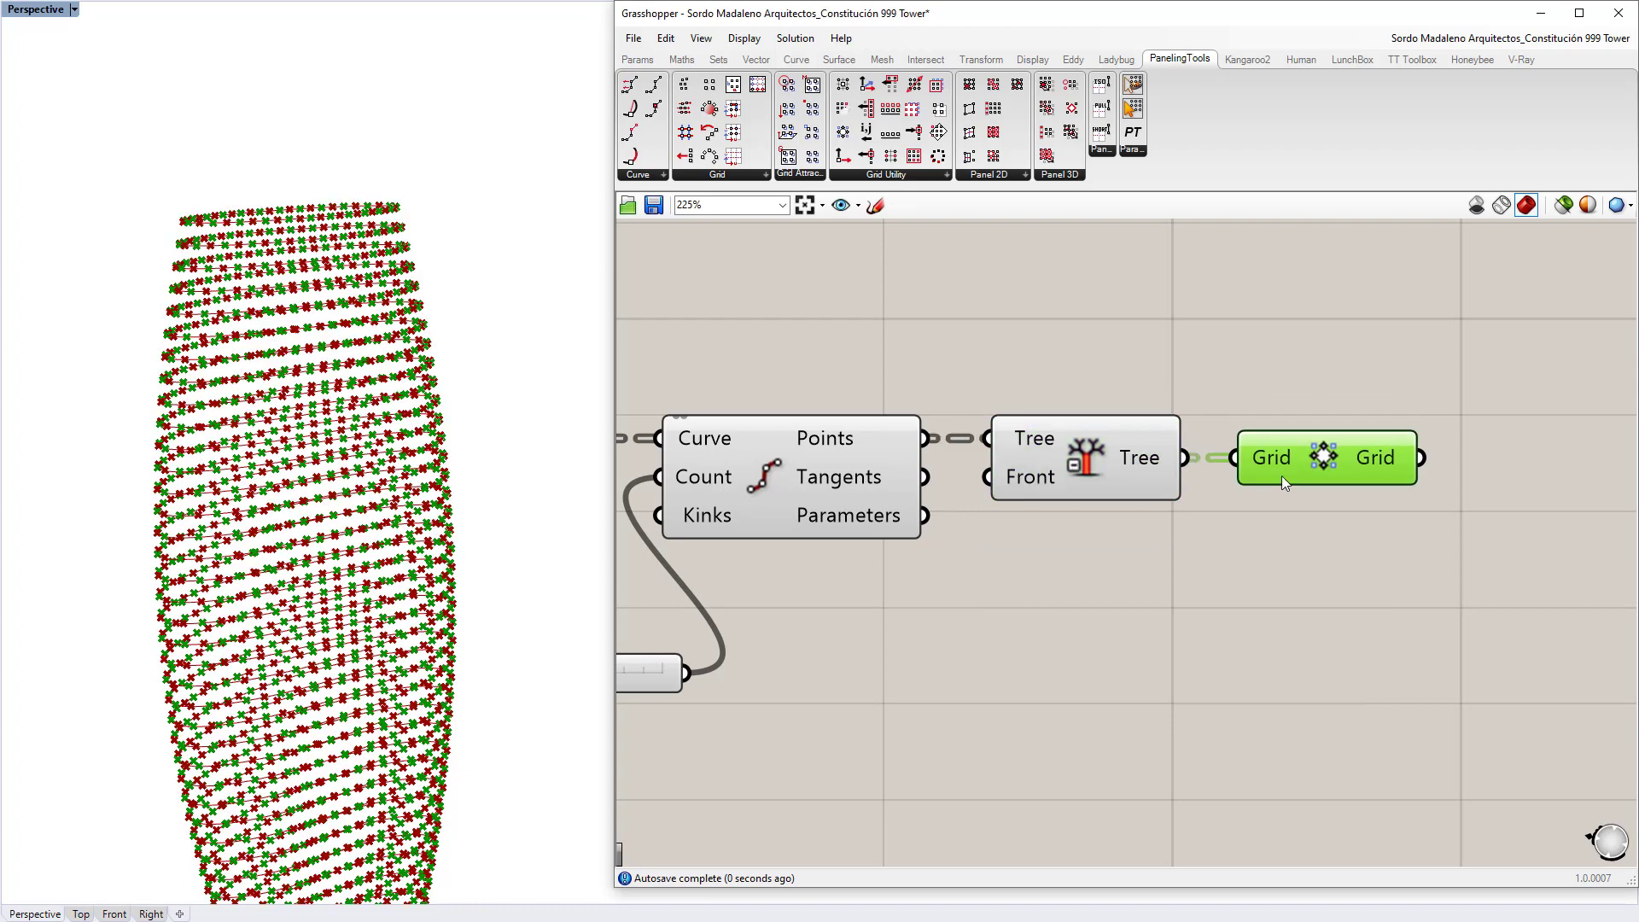
drag(1135, 581, 894, 354)
click(894, 354)
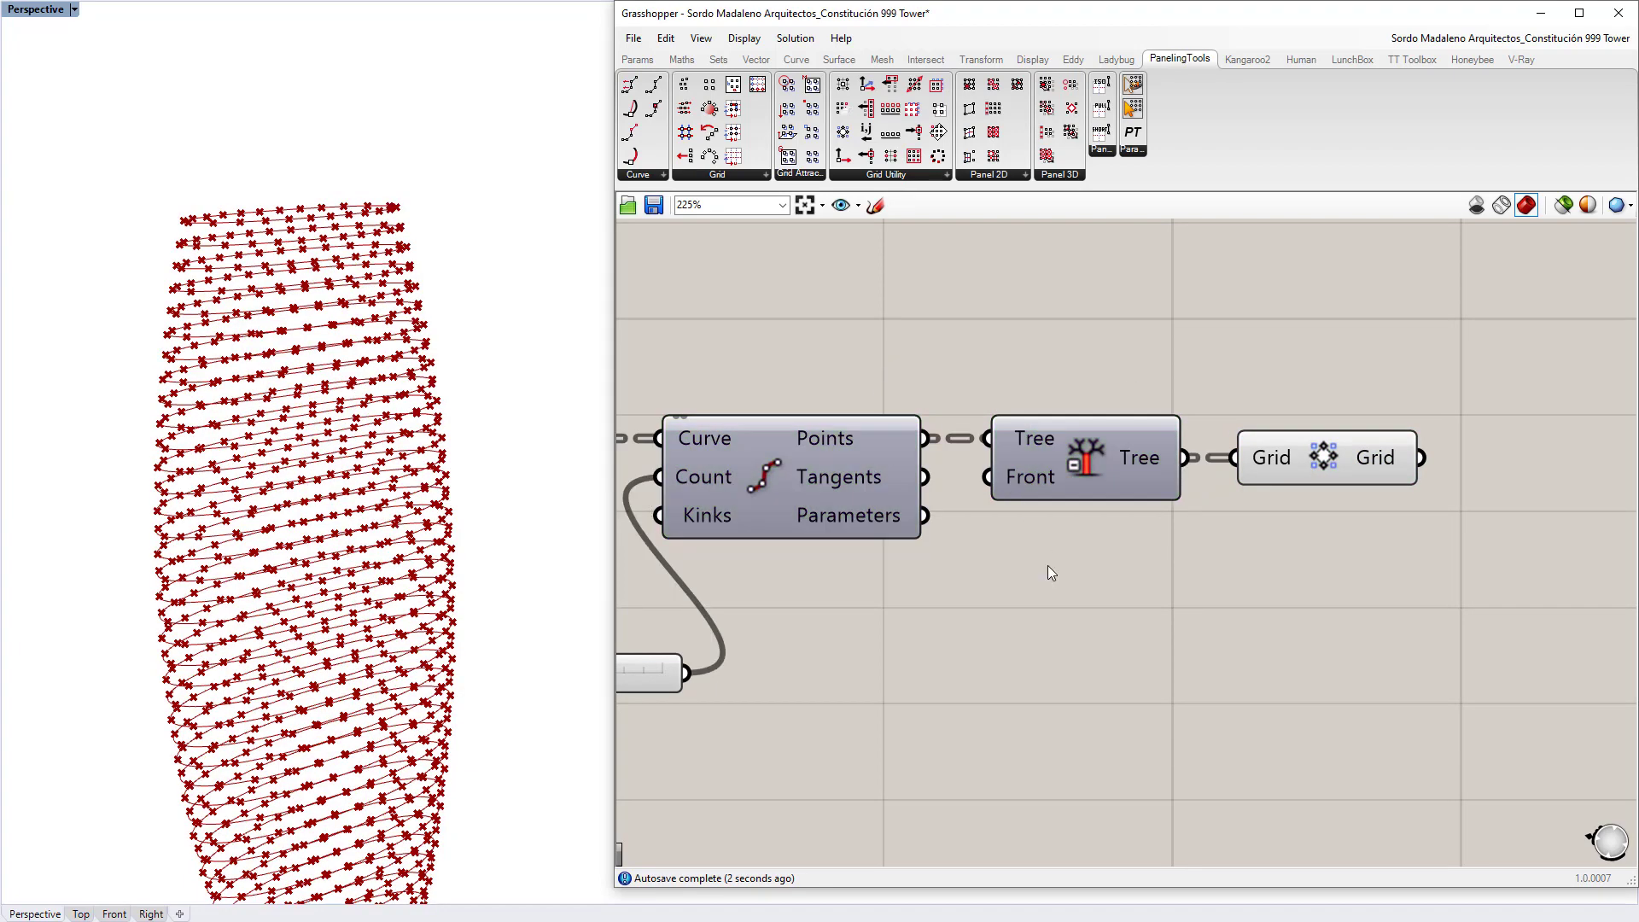
scroll(1050, 572, down, 4)
Step: Hide the contour curves preview and orbit around the point grid
click(1264, 453)
click(722, 543)
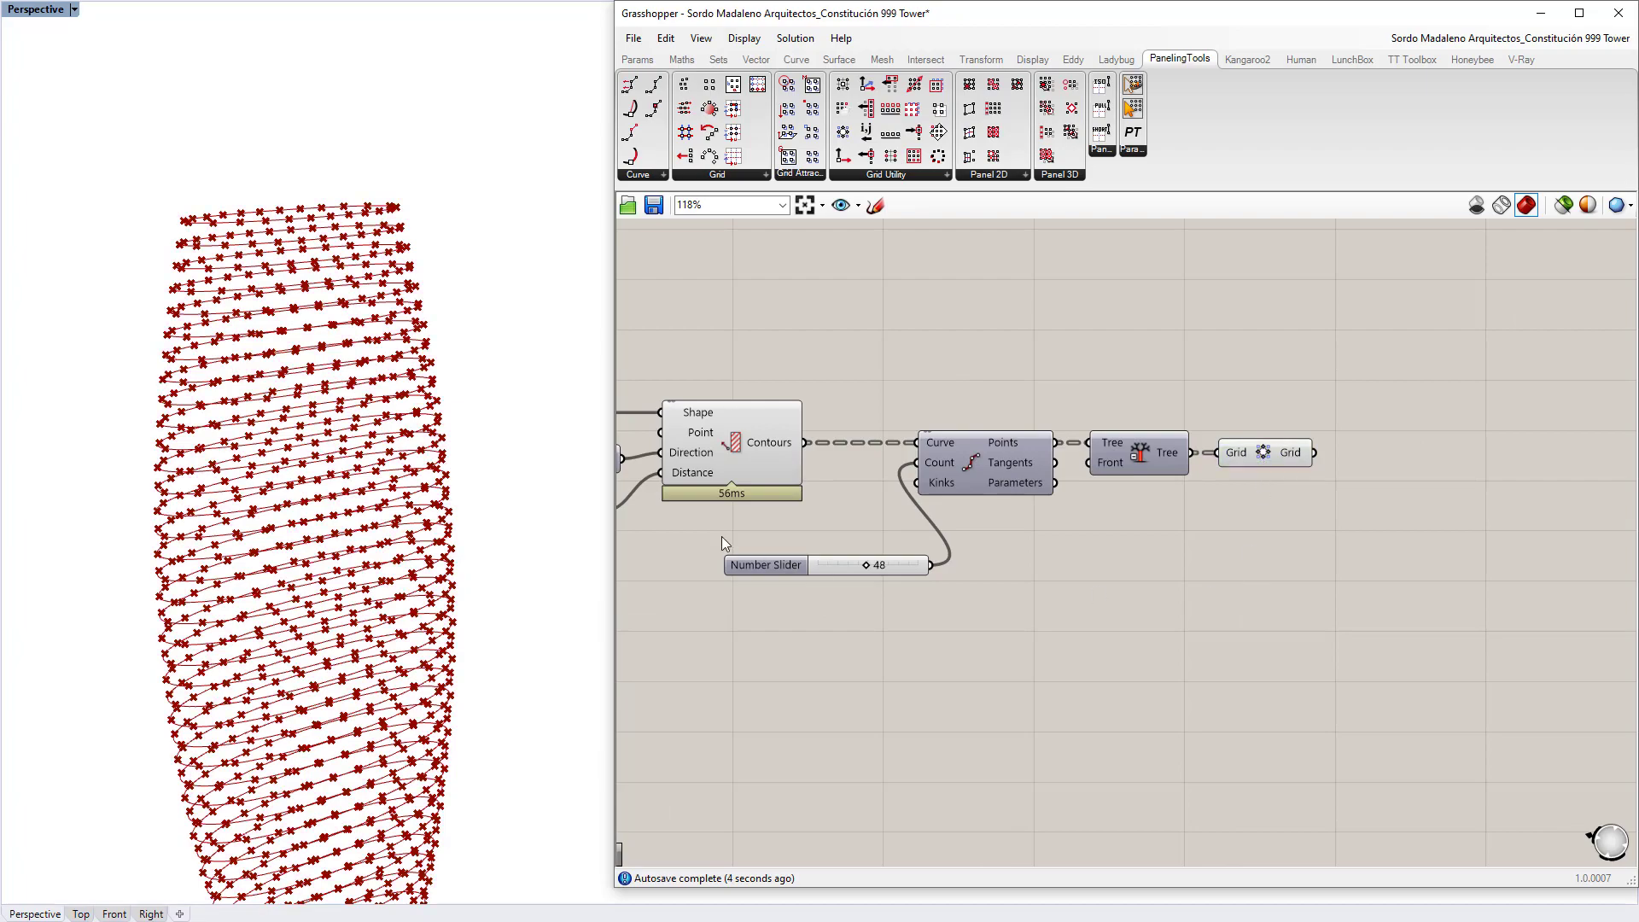
click(728, 458)
key(ctrl+q)
click(857, 336)
right_drag(325, 632, 324, 538)
right_drag(1242, 361, 1065, 342)
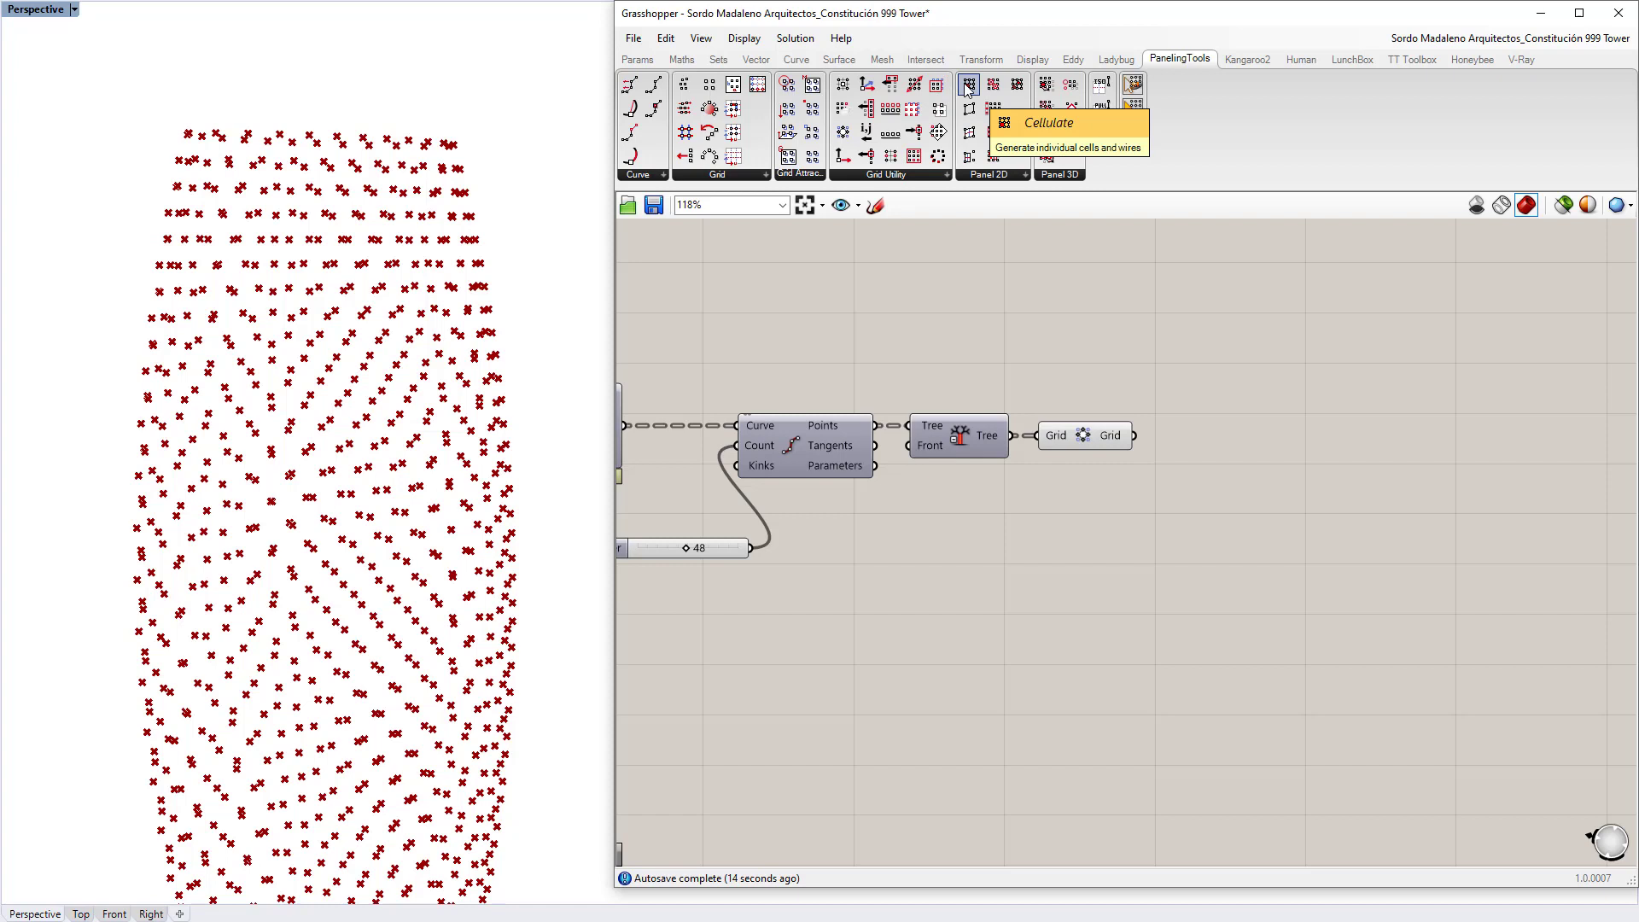
Step: Add the PanelingTools Panel 2D Cellulate component and feed it the grid
drag(966, 85, 1332, 509)
drag(1257, 443, 1256, 442)
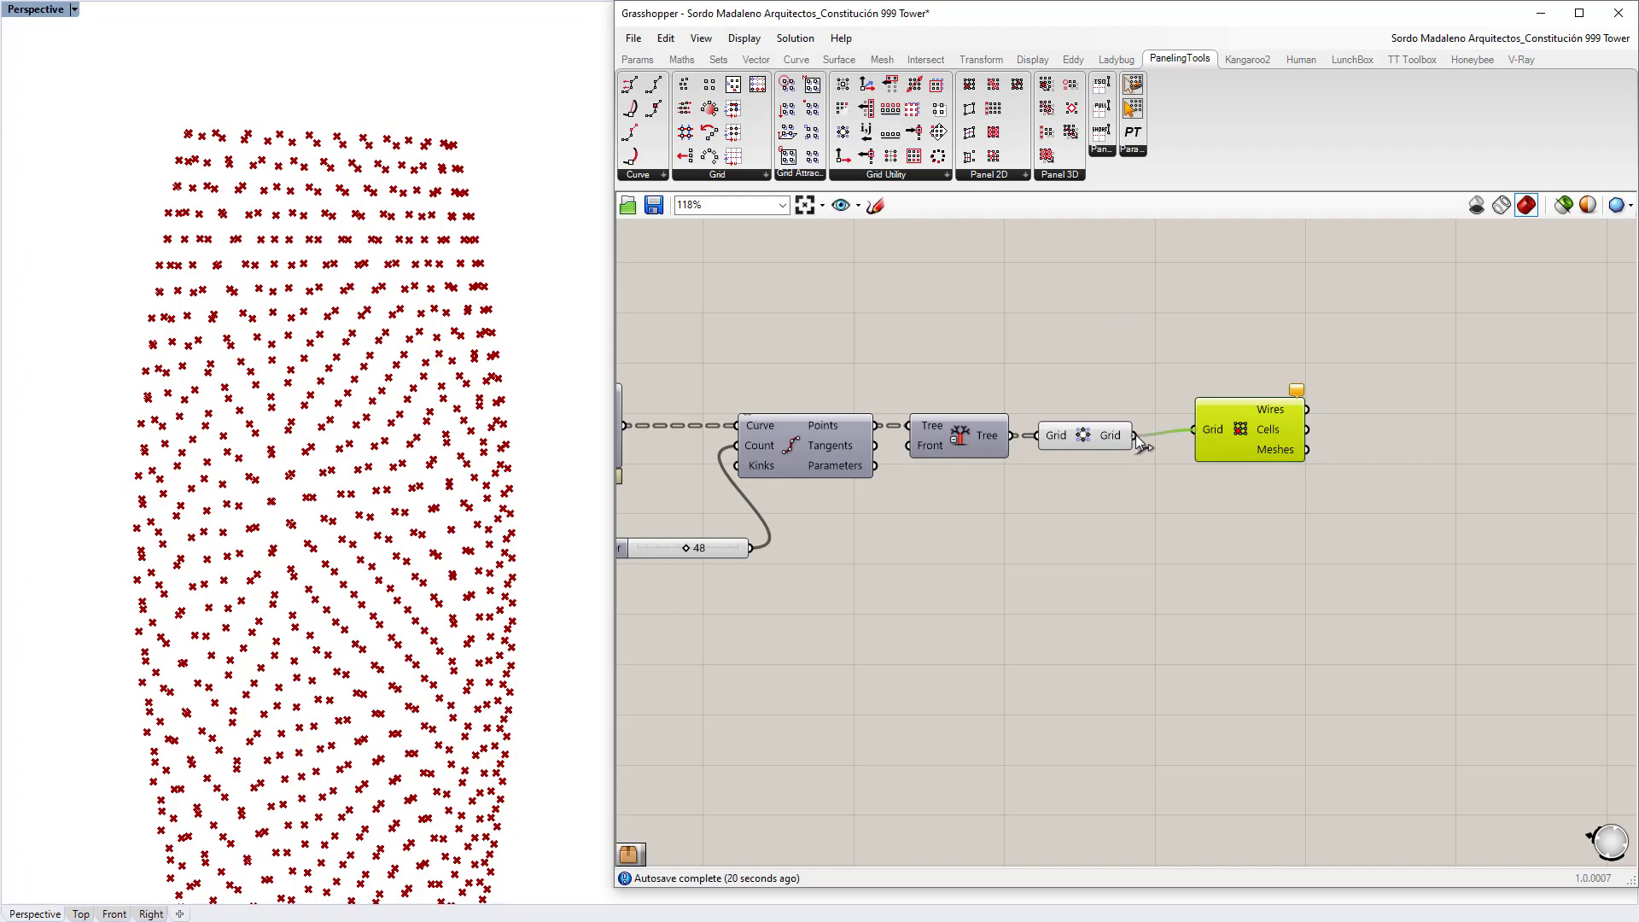
drag(1135, 435, 1142, 437)
right_drag(201, 557, 208, 509)
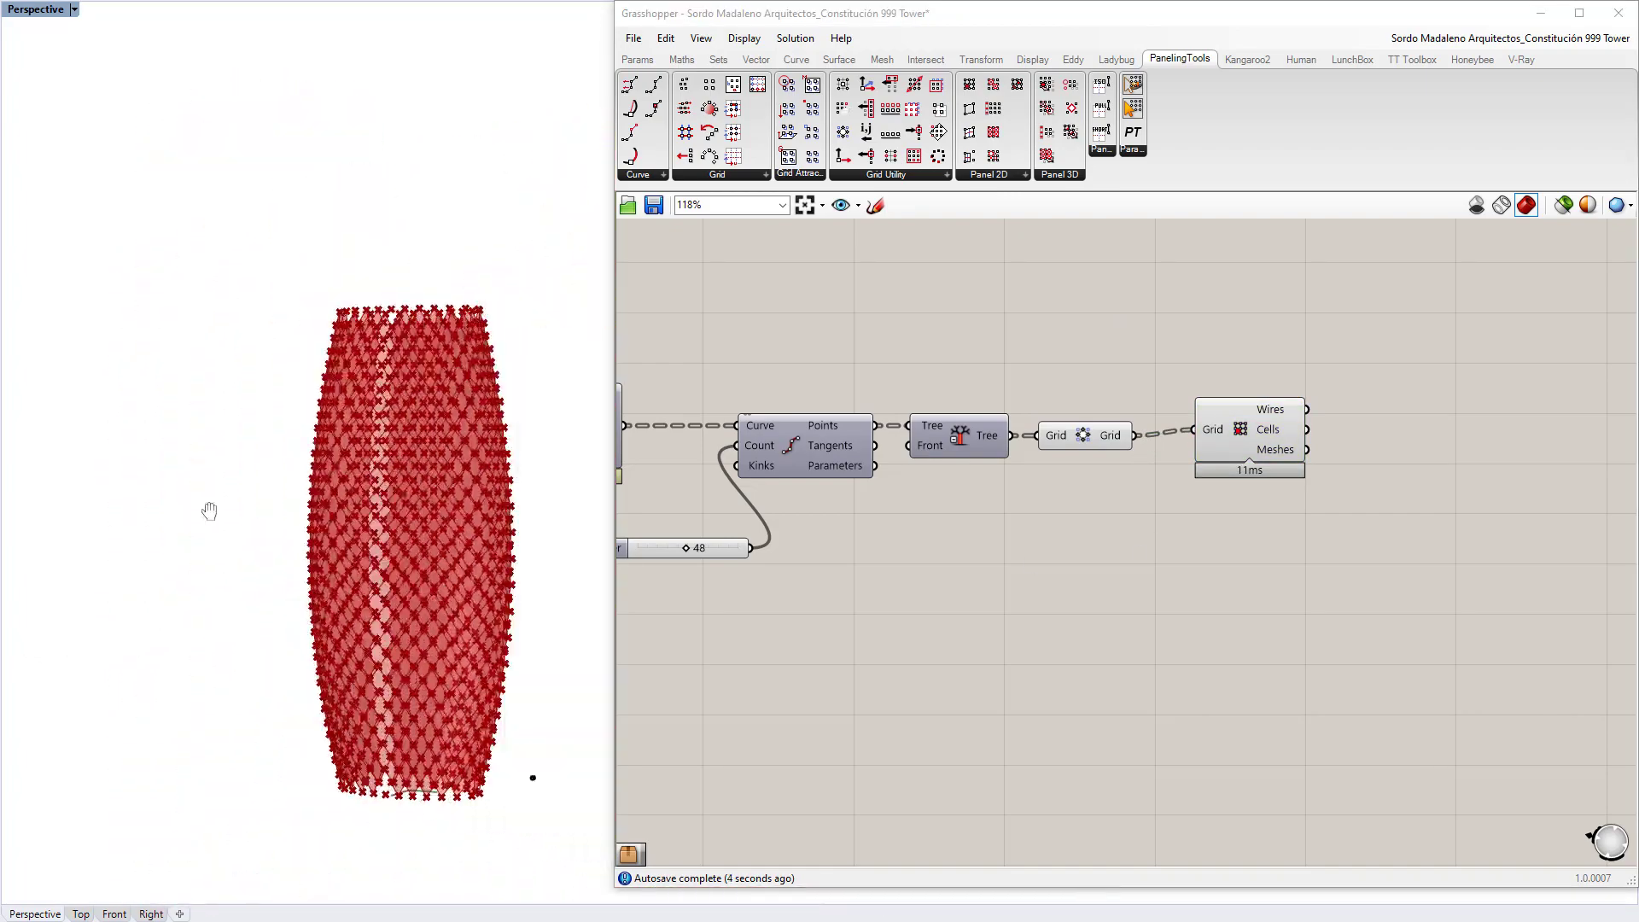
scroll(267, 520, up, 5)
Step: Check the Grid and Tree previews and reconnect Cellulate to the diamond Grid output
click(1242, 437)
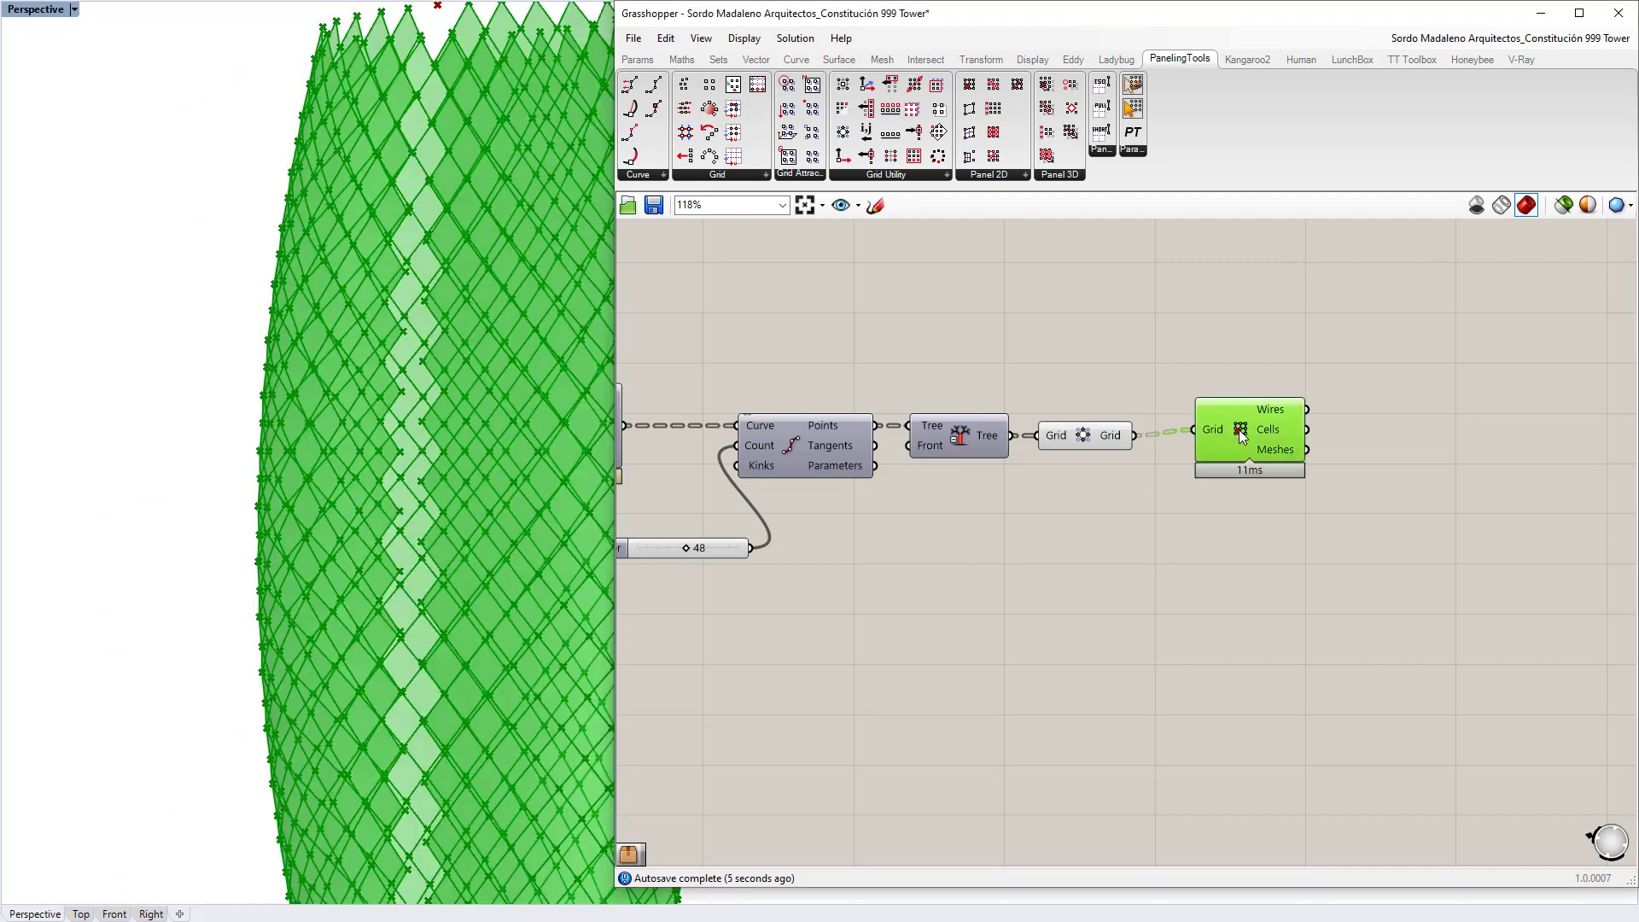
click(1118, 467)
click(1072, 437)
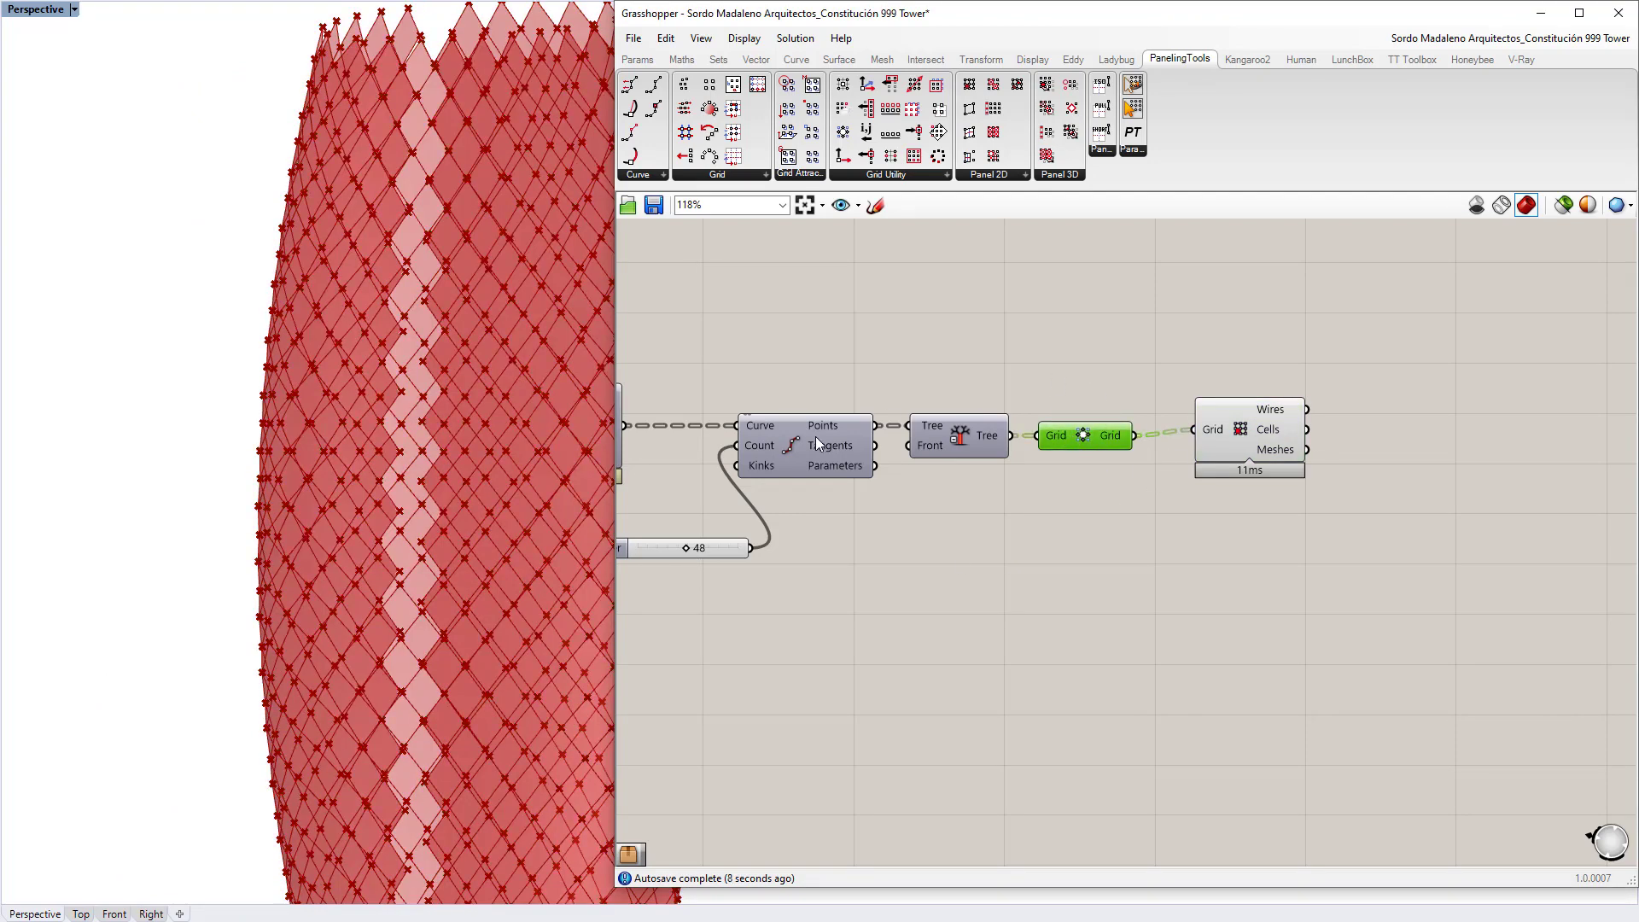
click(989, 439)
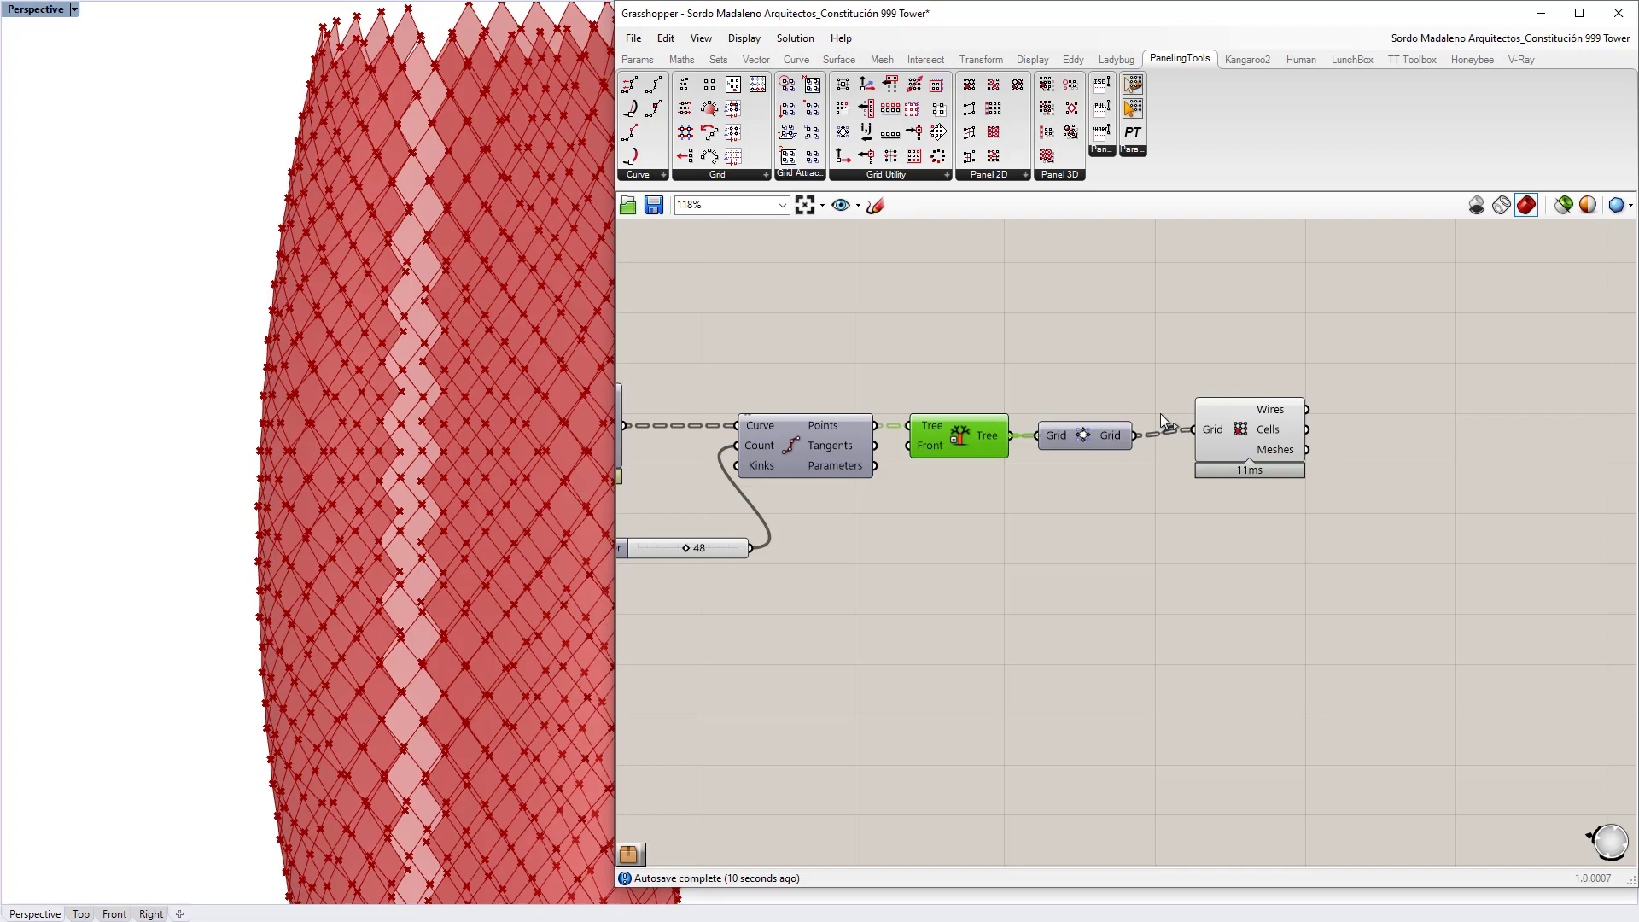
drag(1210, 428, 1143, 529)
click(1067, 640)
right_drag(538, 435, 432, 750)
scroll(335, 399, up, 5)
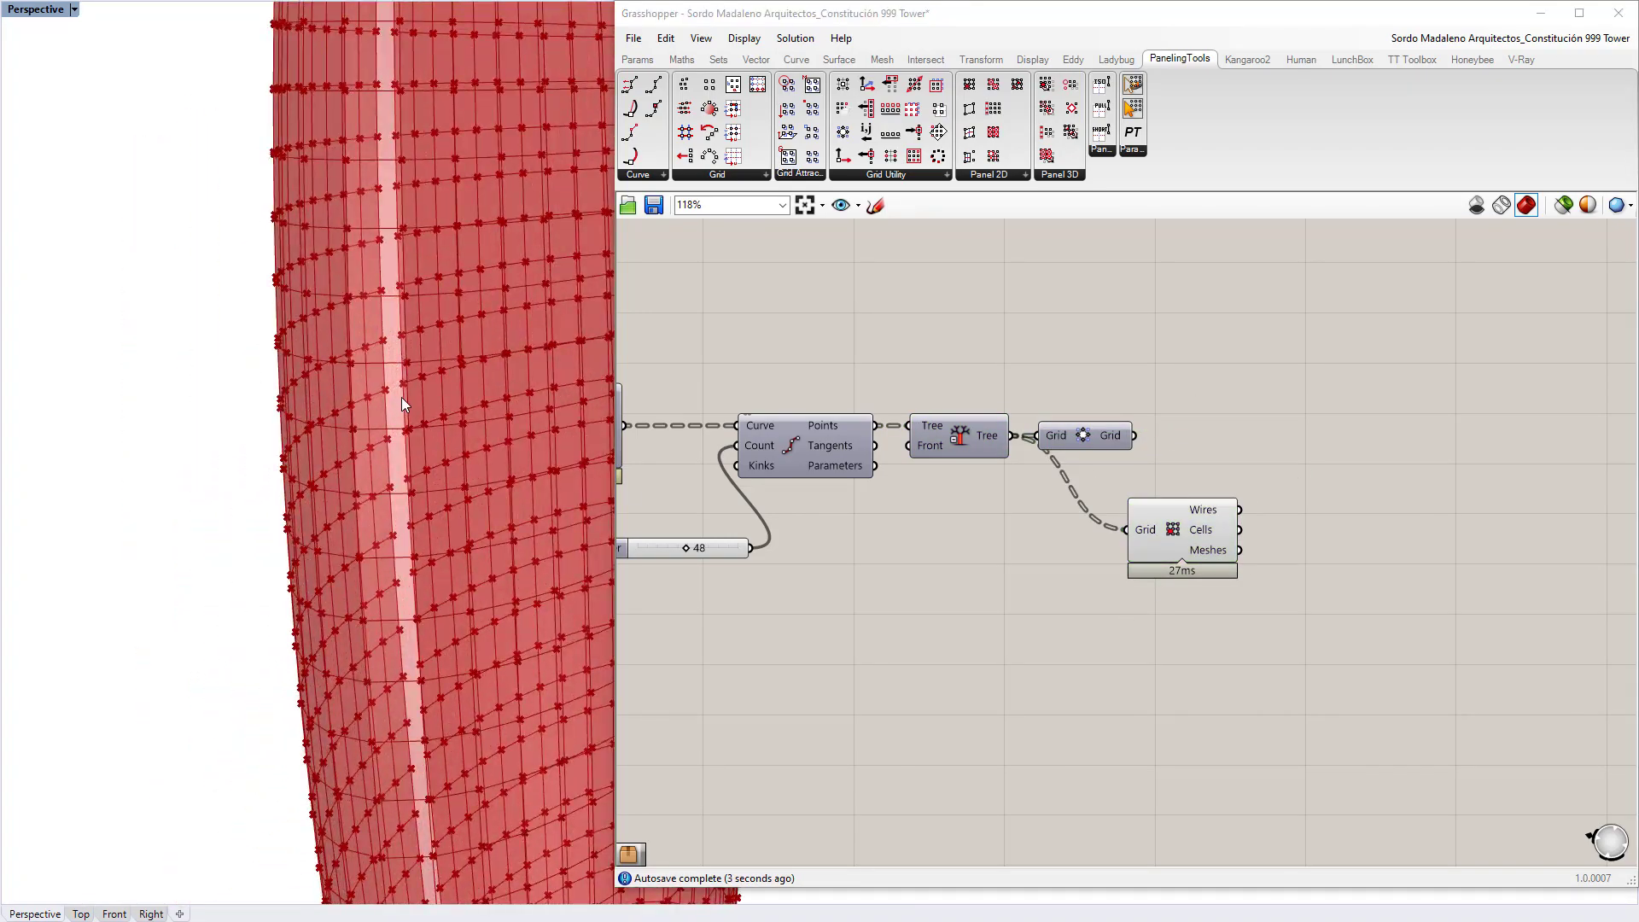
scroll(401, 397, up, 2)
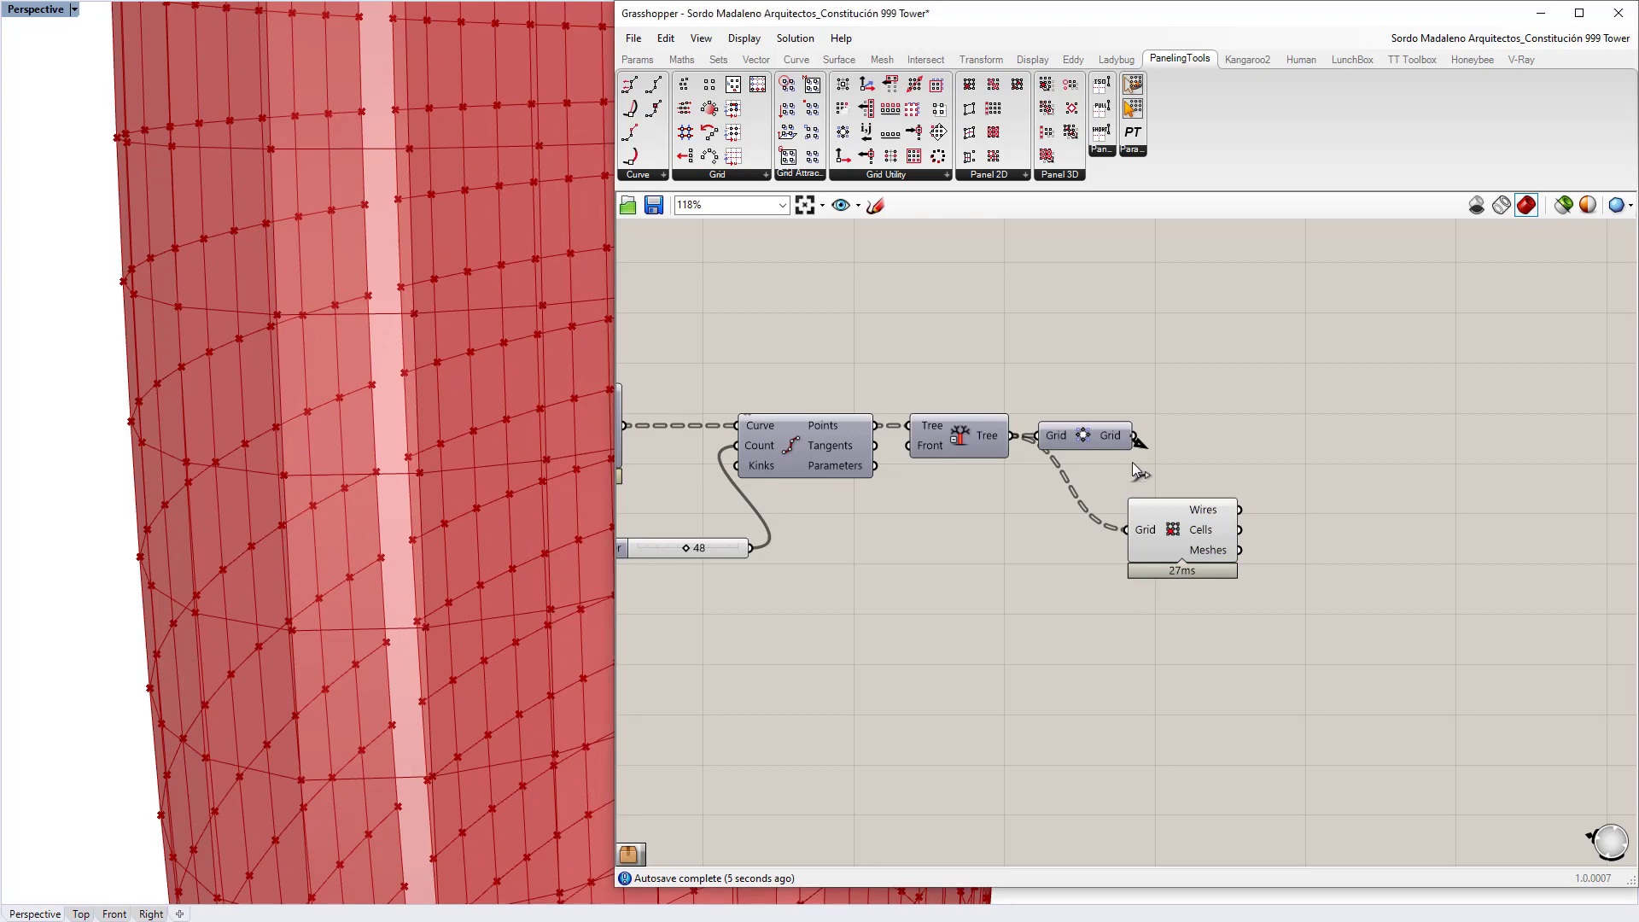
drag(1134, 436, 1203, 474)
click(1155, 531)
scroll(402, 396, down, 7)
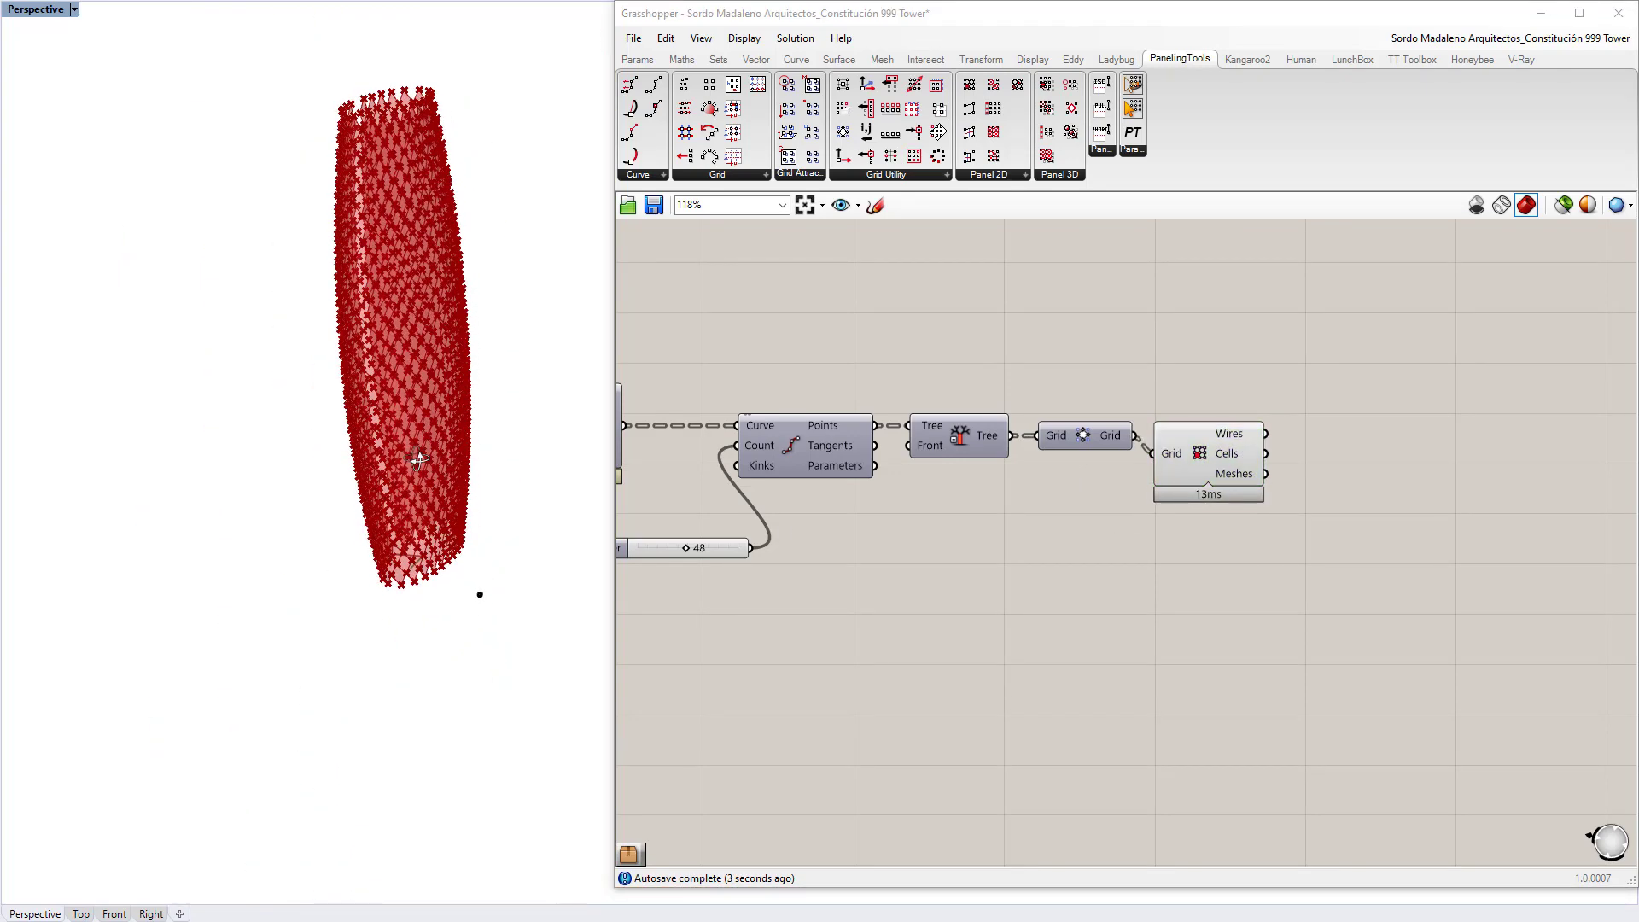
click(304, 674)
click(191, 280)
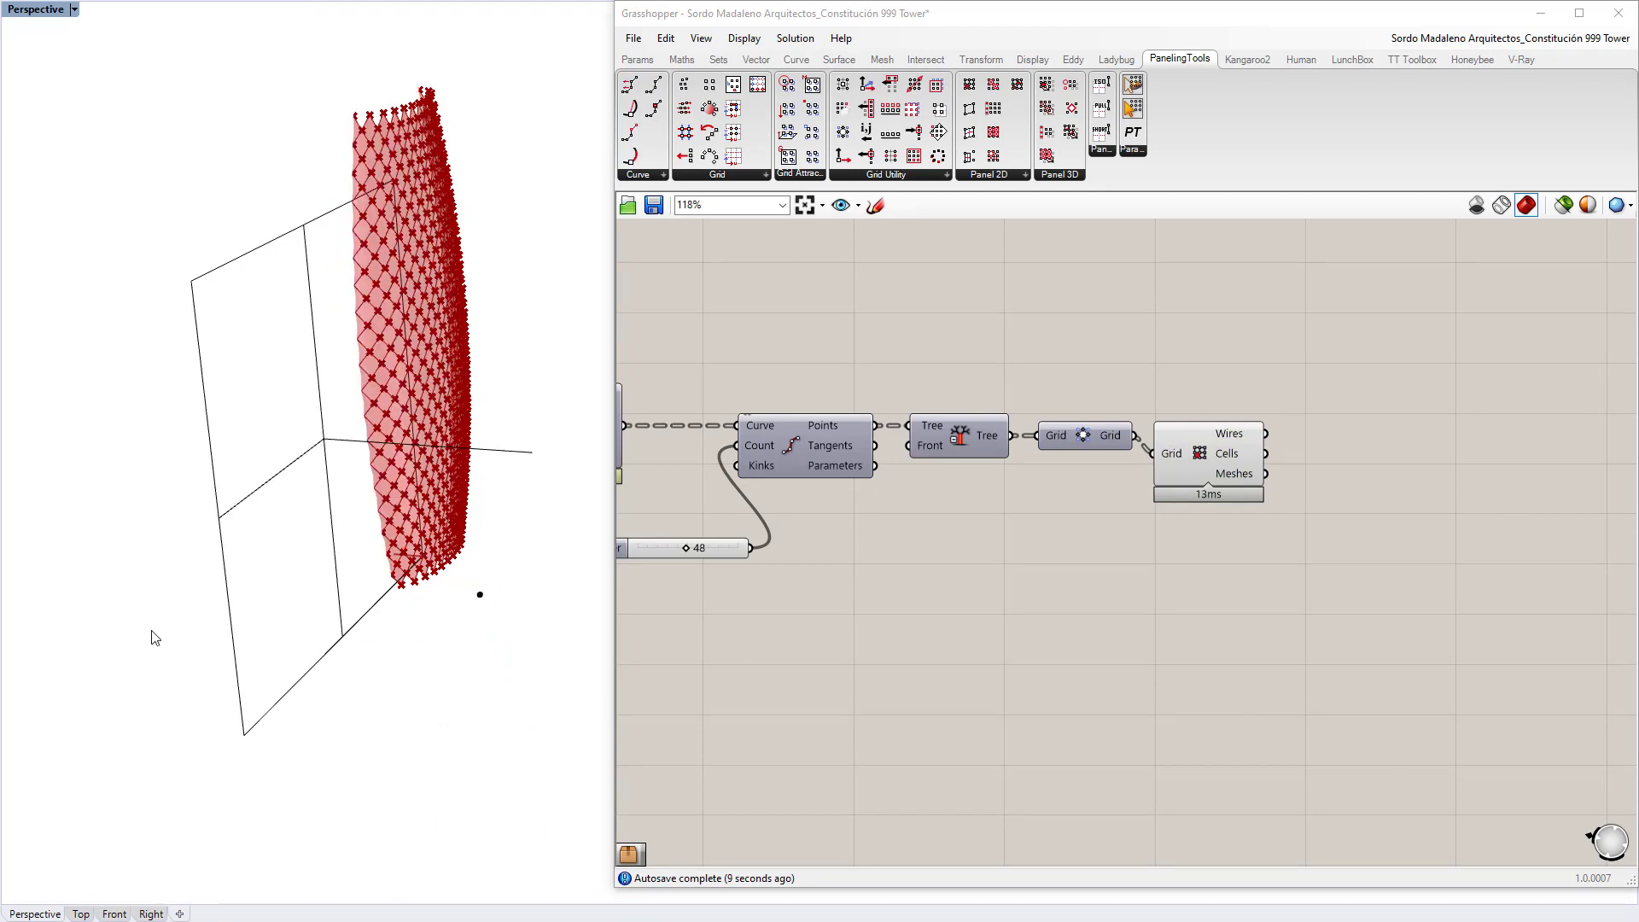
right_drag(327, 526, 347, 457)
click(252, 405)
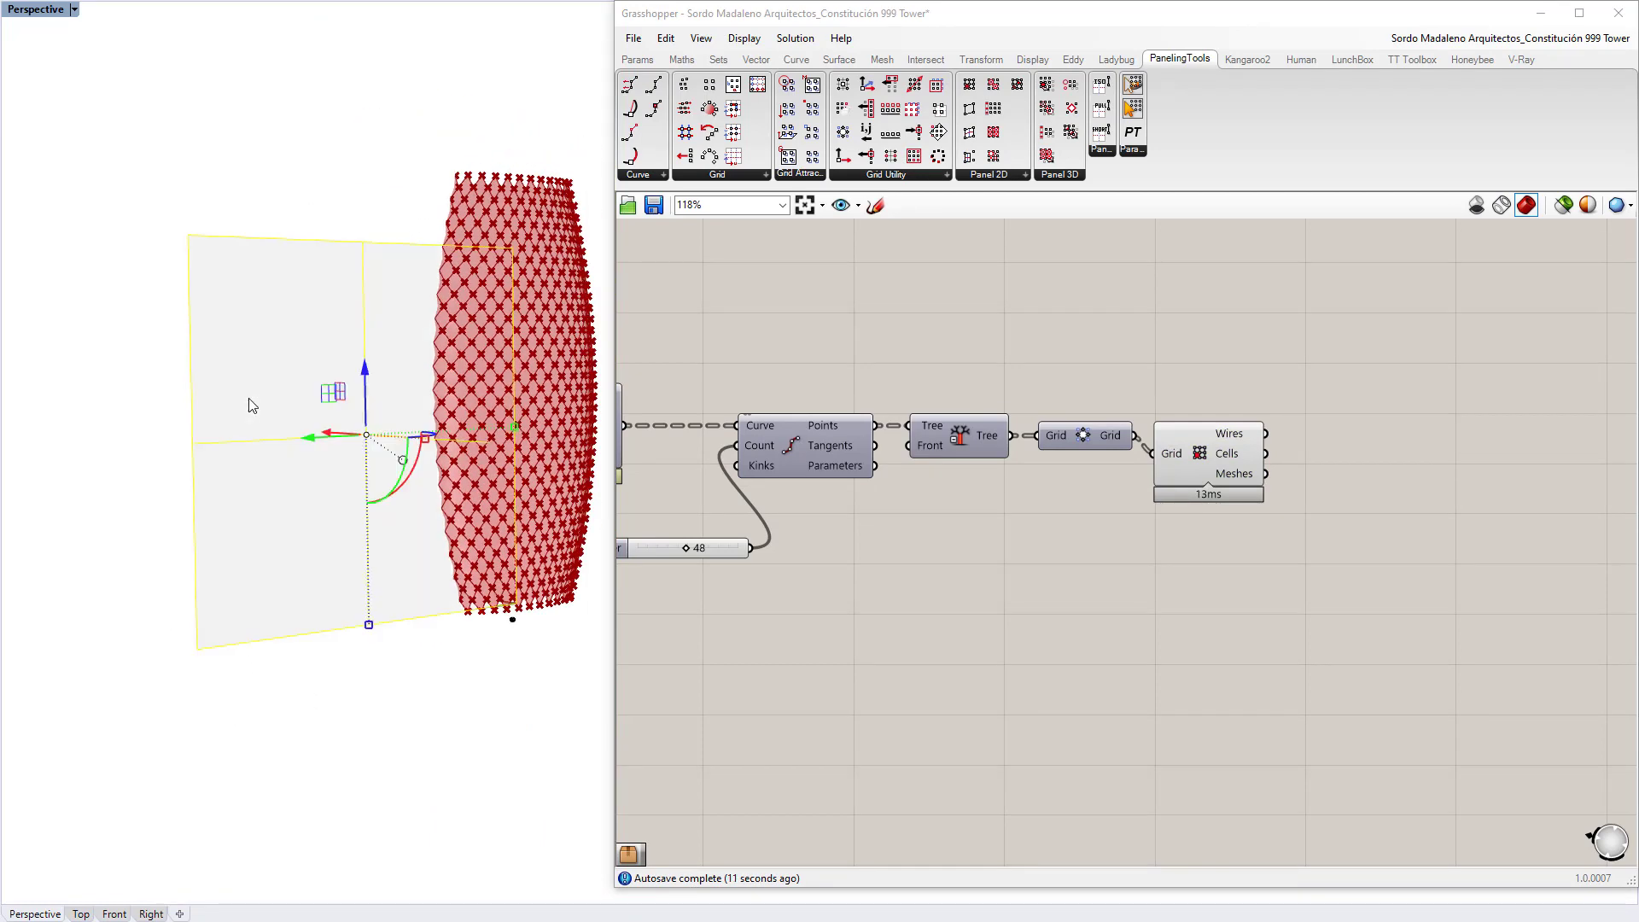
key(Delete)
right_drag(355, 381, 384, 472)
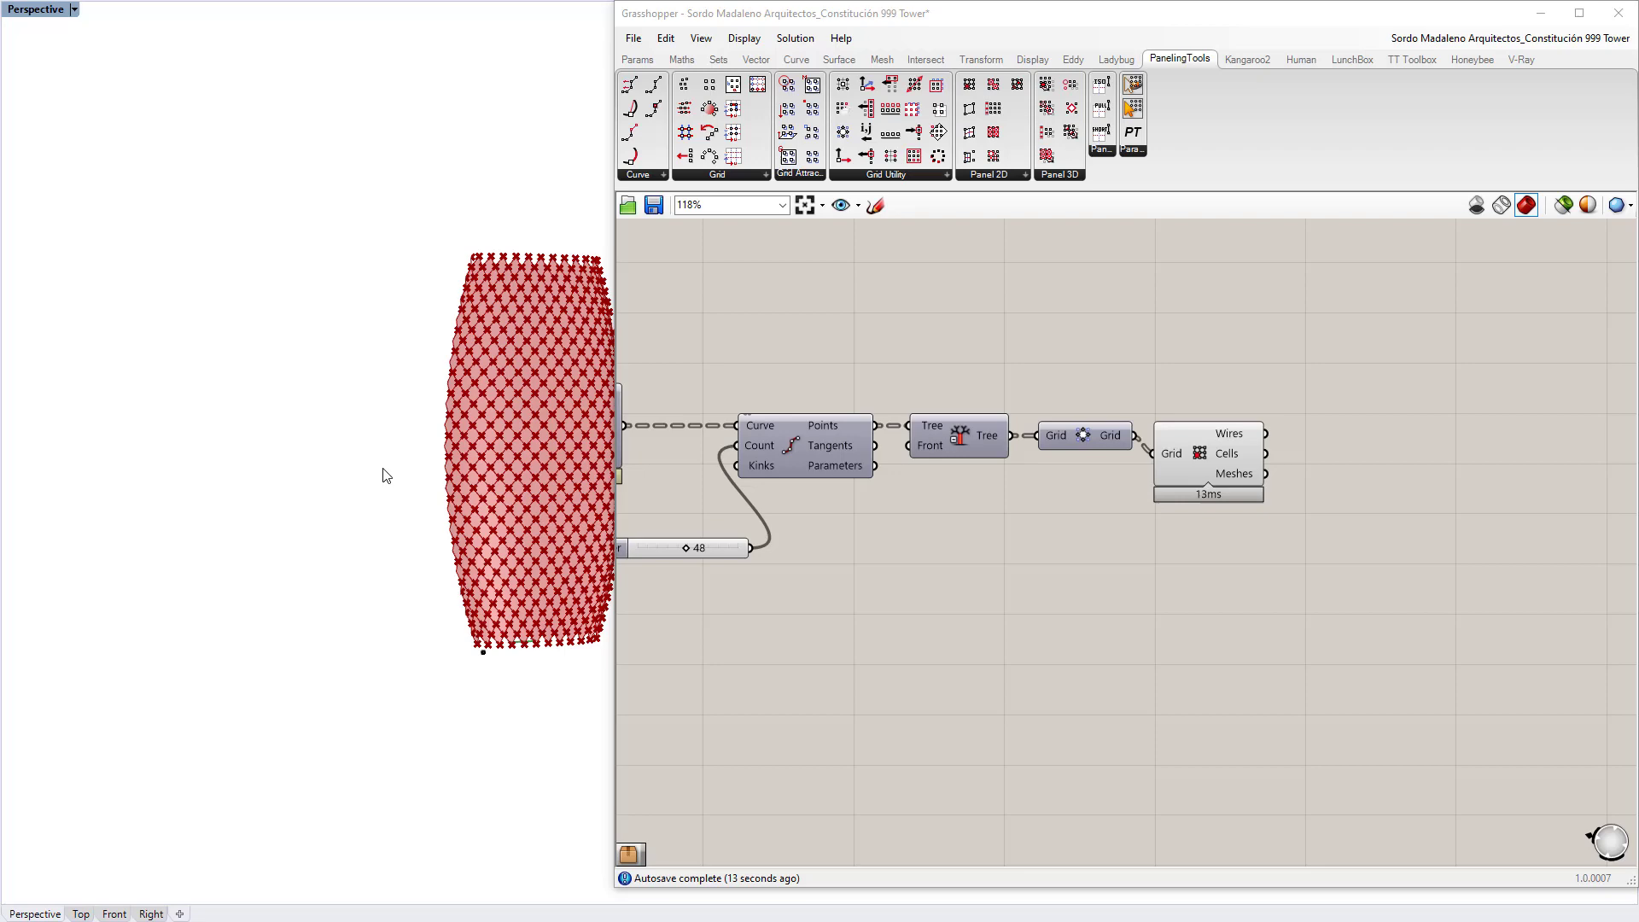
scroll(551, 450, up, 5)
scroll(550, 450, down, 3)
right_drag(450, 426, 358, 421)
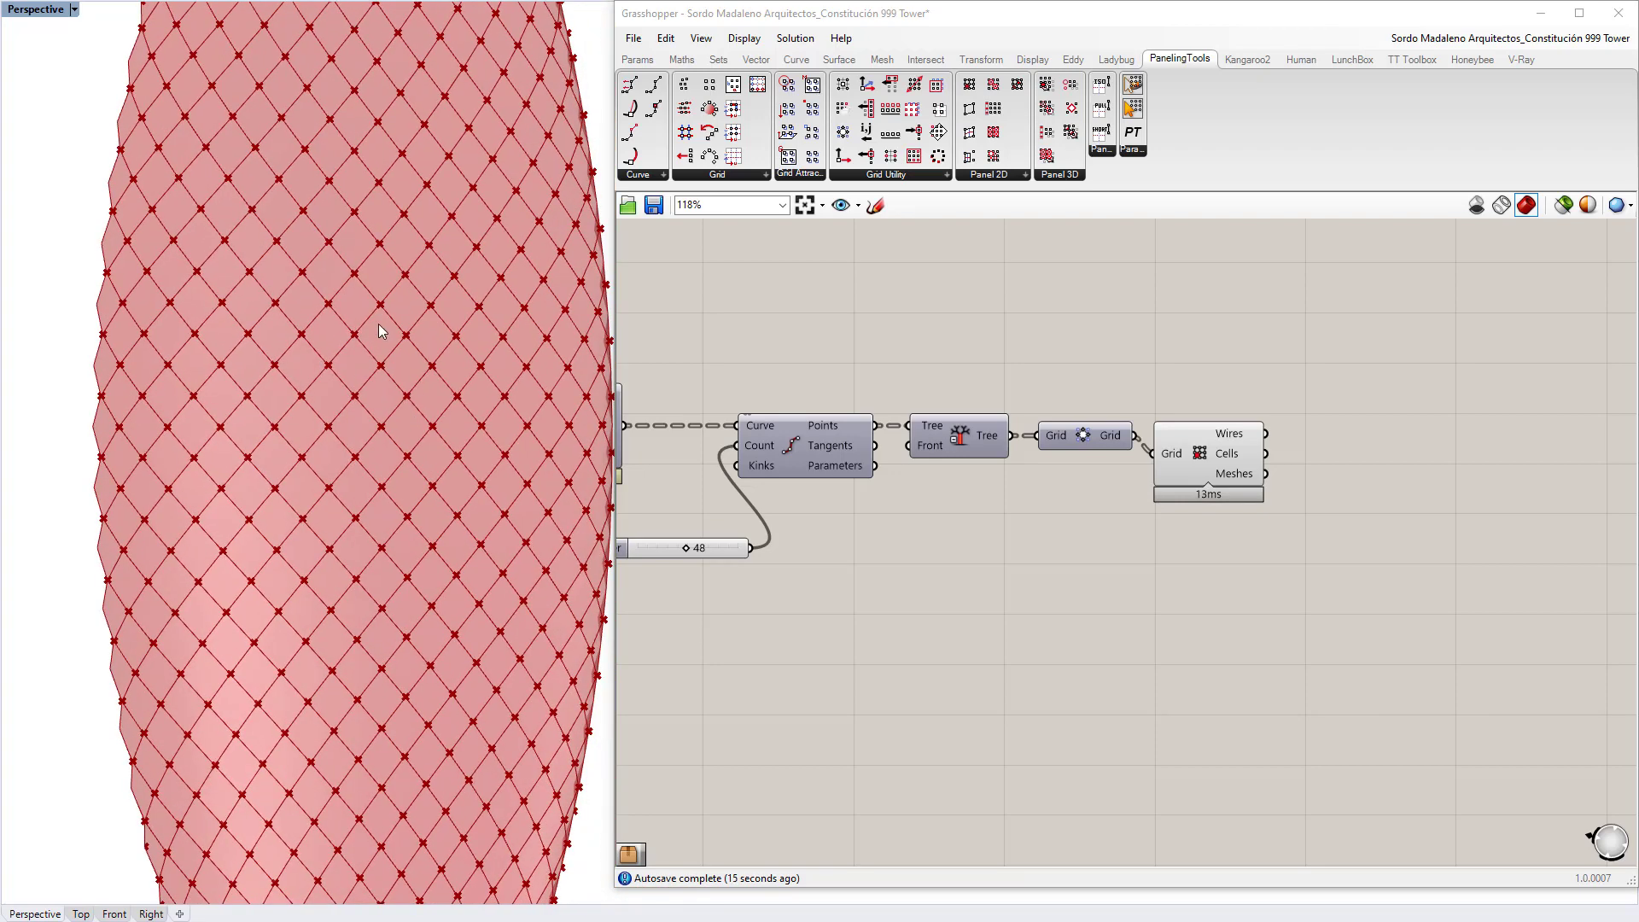
right_drag(623, 441, 955, 406)
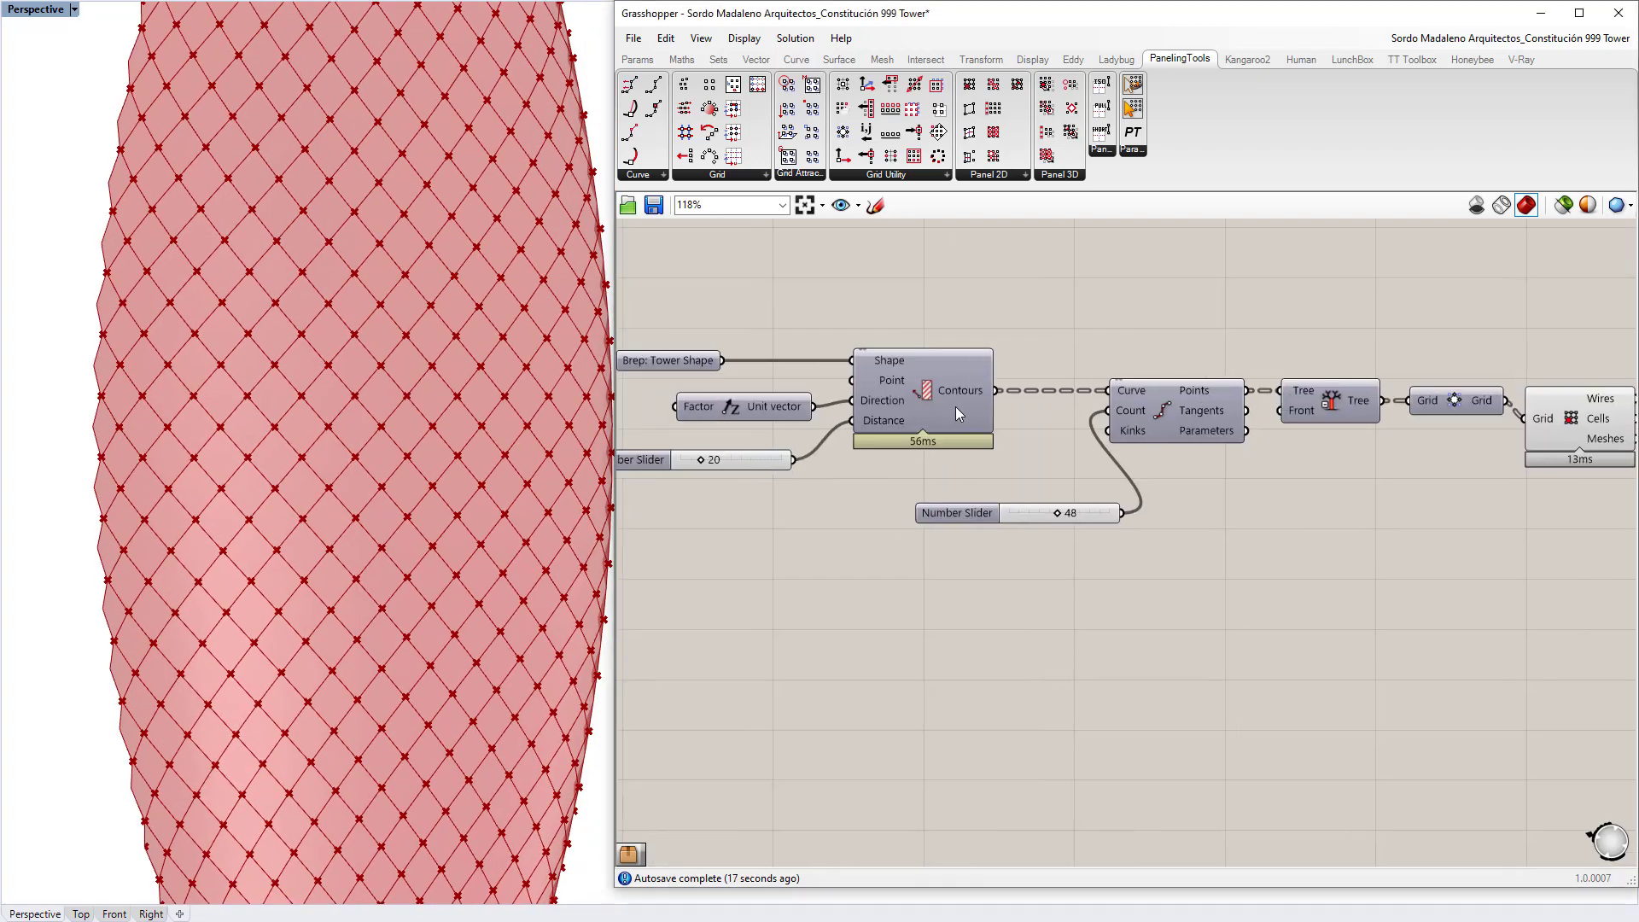
click(924, 392)
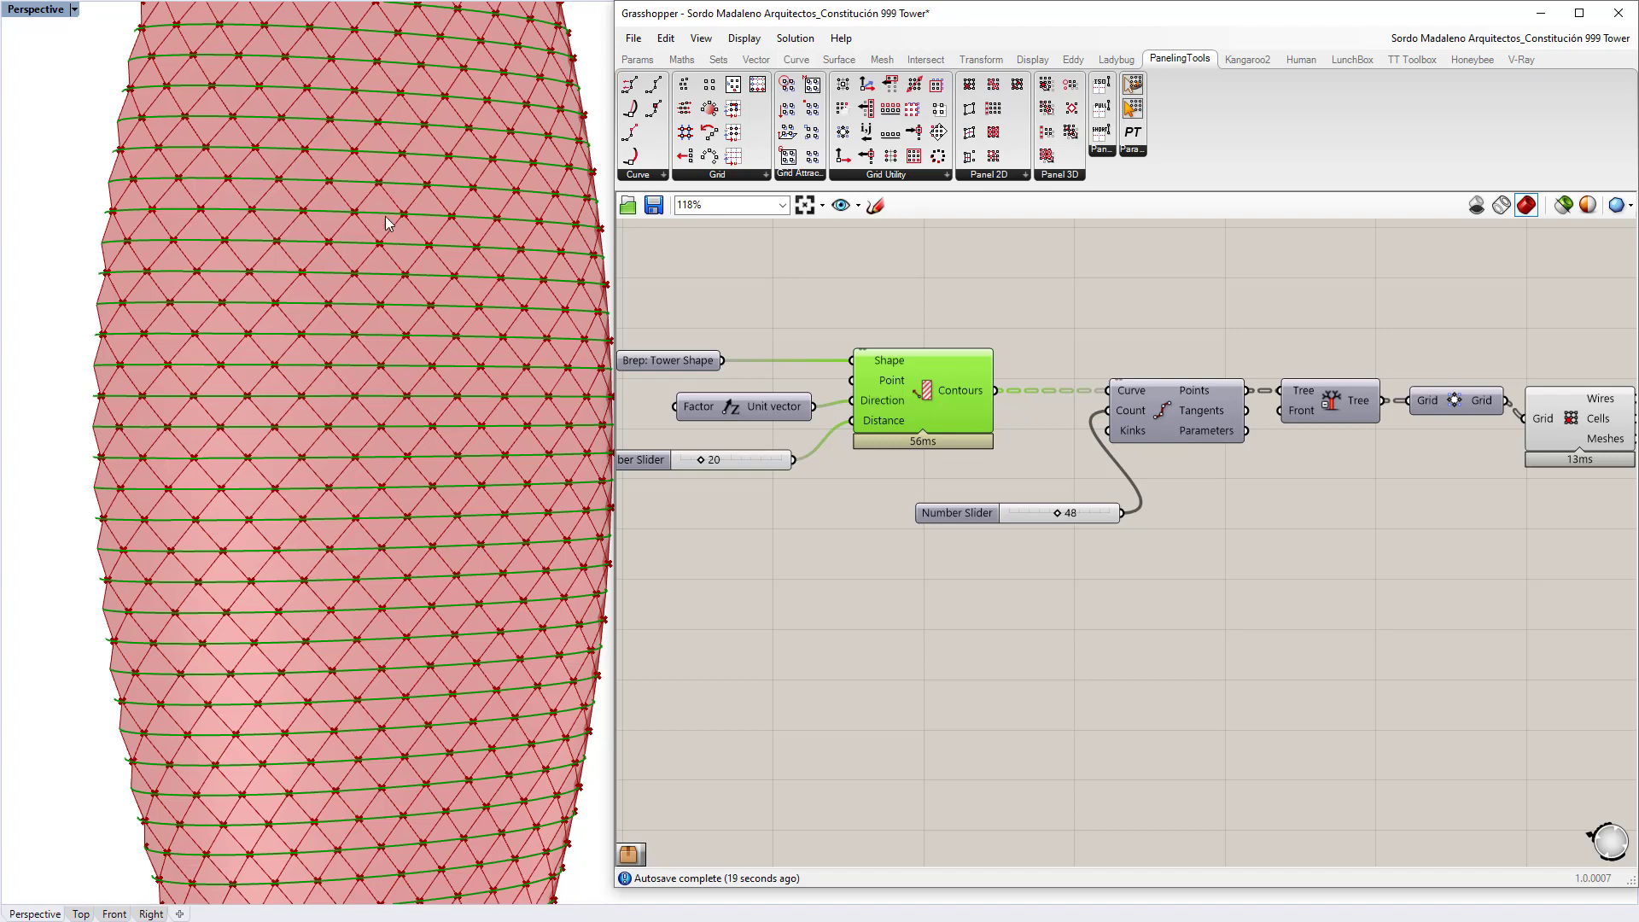
click(1099, 314)
right_drag(1512, 369, 1076, 396)
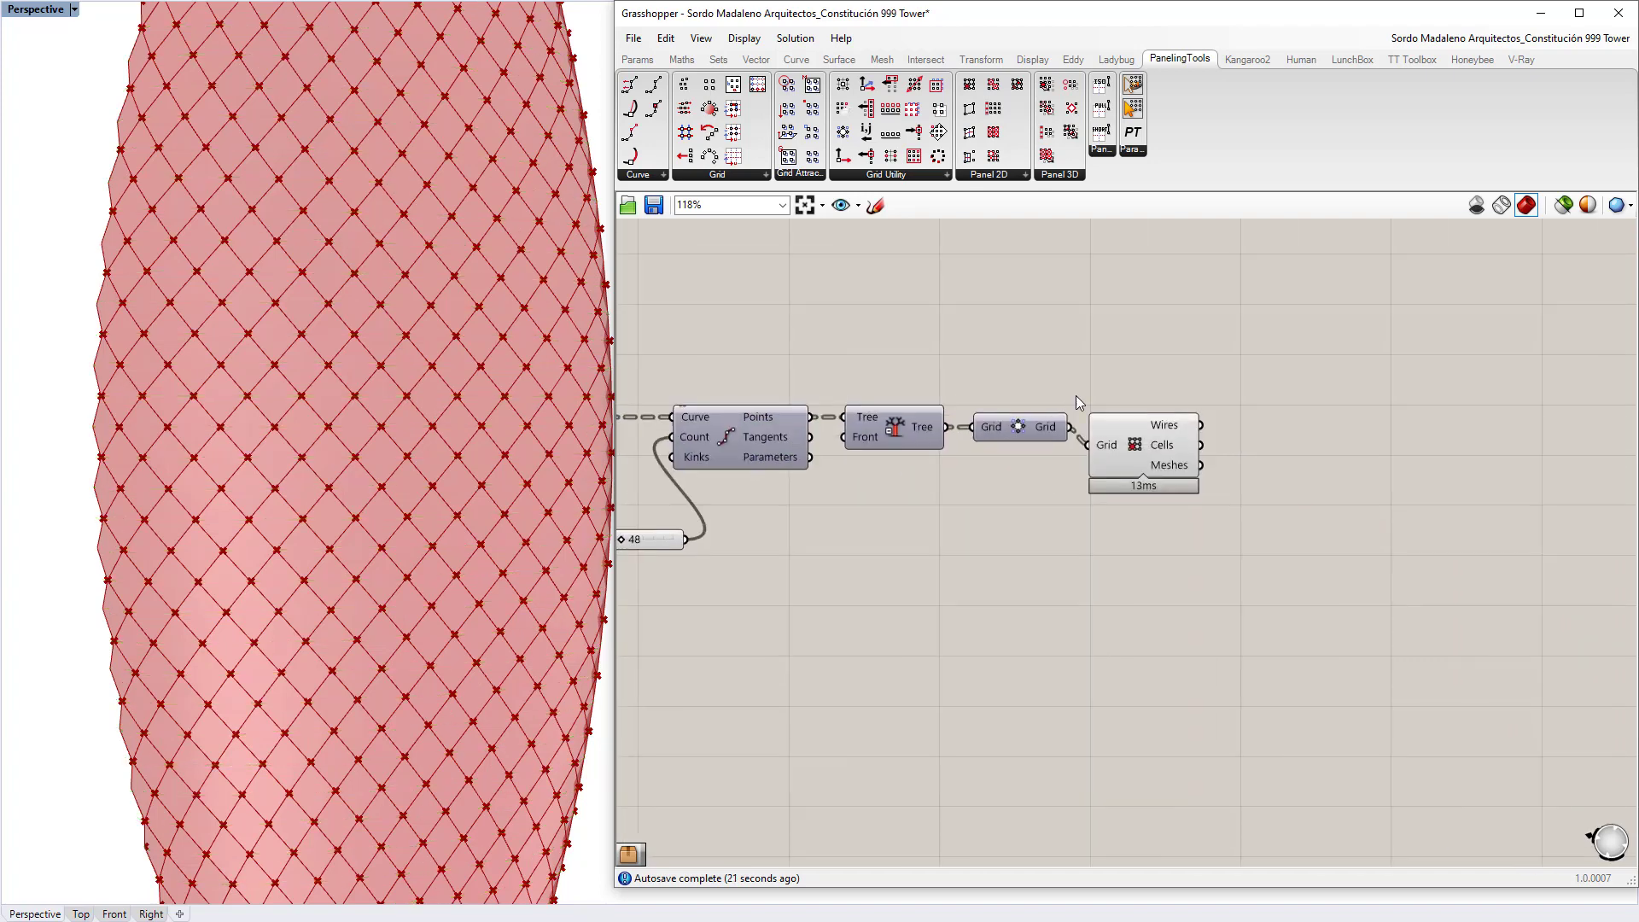
click(1161, 452)
Step: Add an LC_Preview Mesh component fed by the cell generator's Meshes output
click(1237, 486)
right_drag(1237, 487, 980, 449)
scroll(980, 449, up, 1)
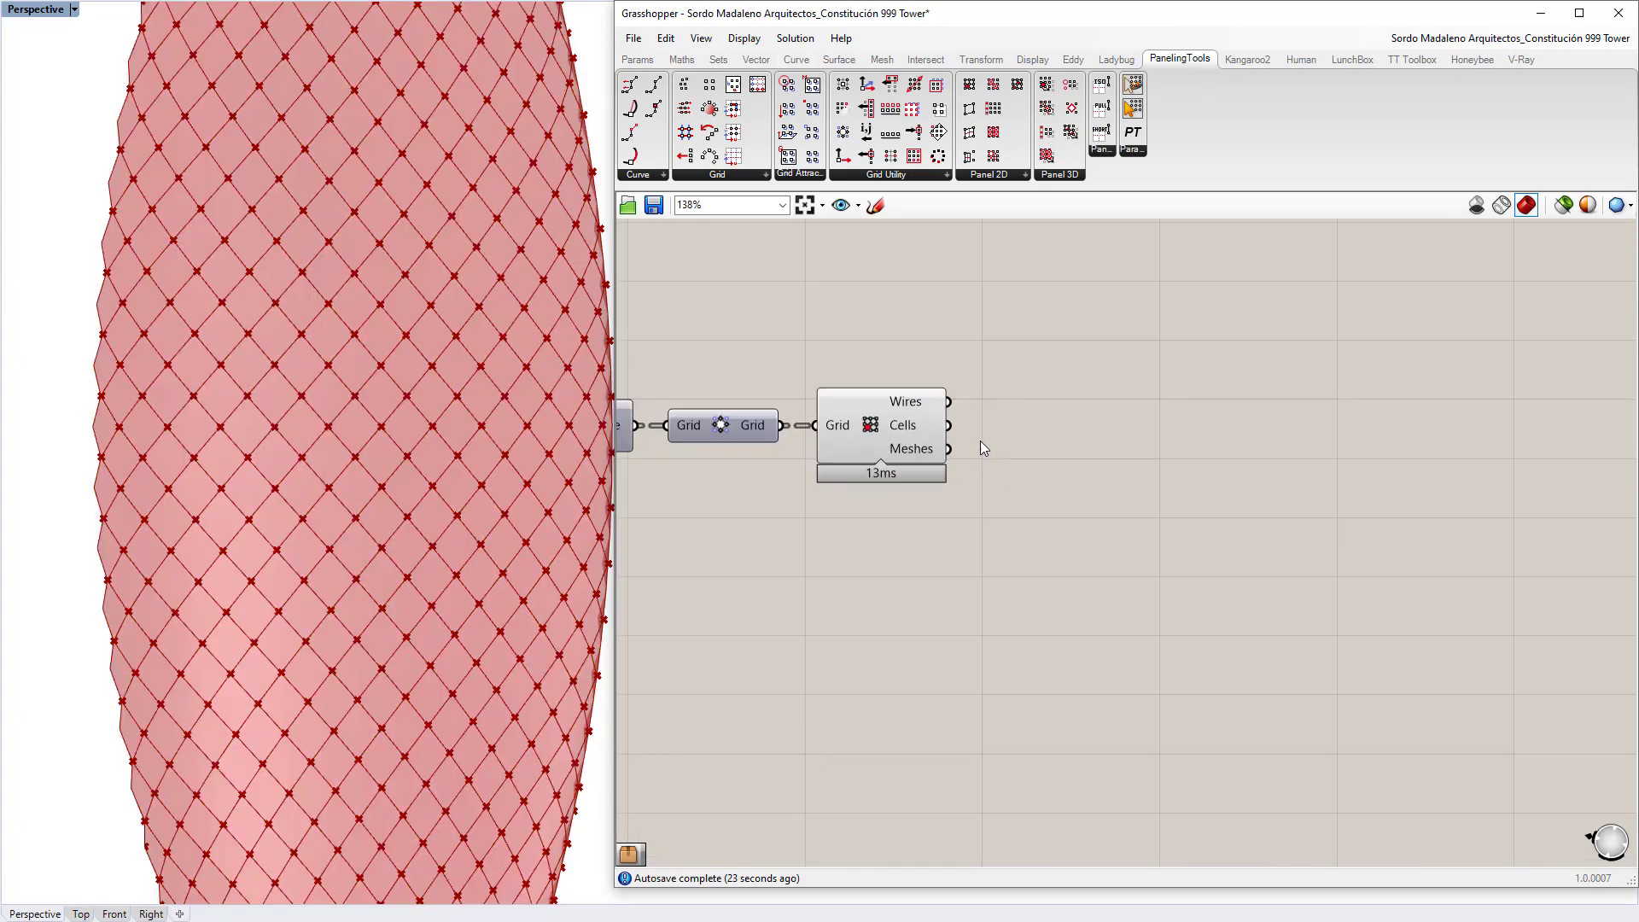
double_click(1138, 492)
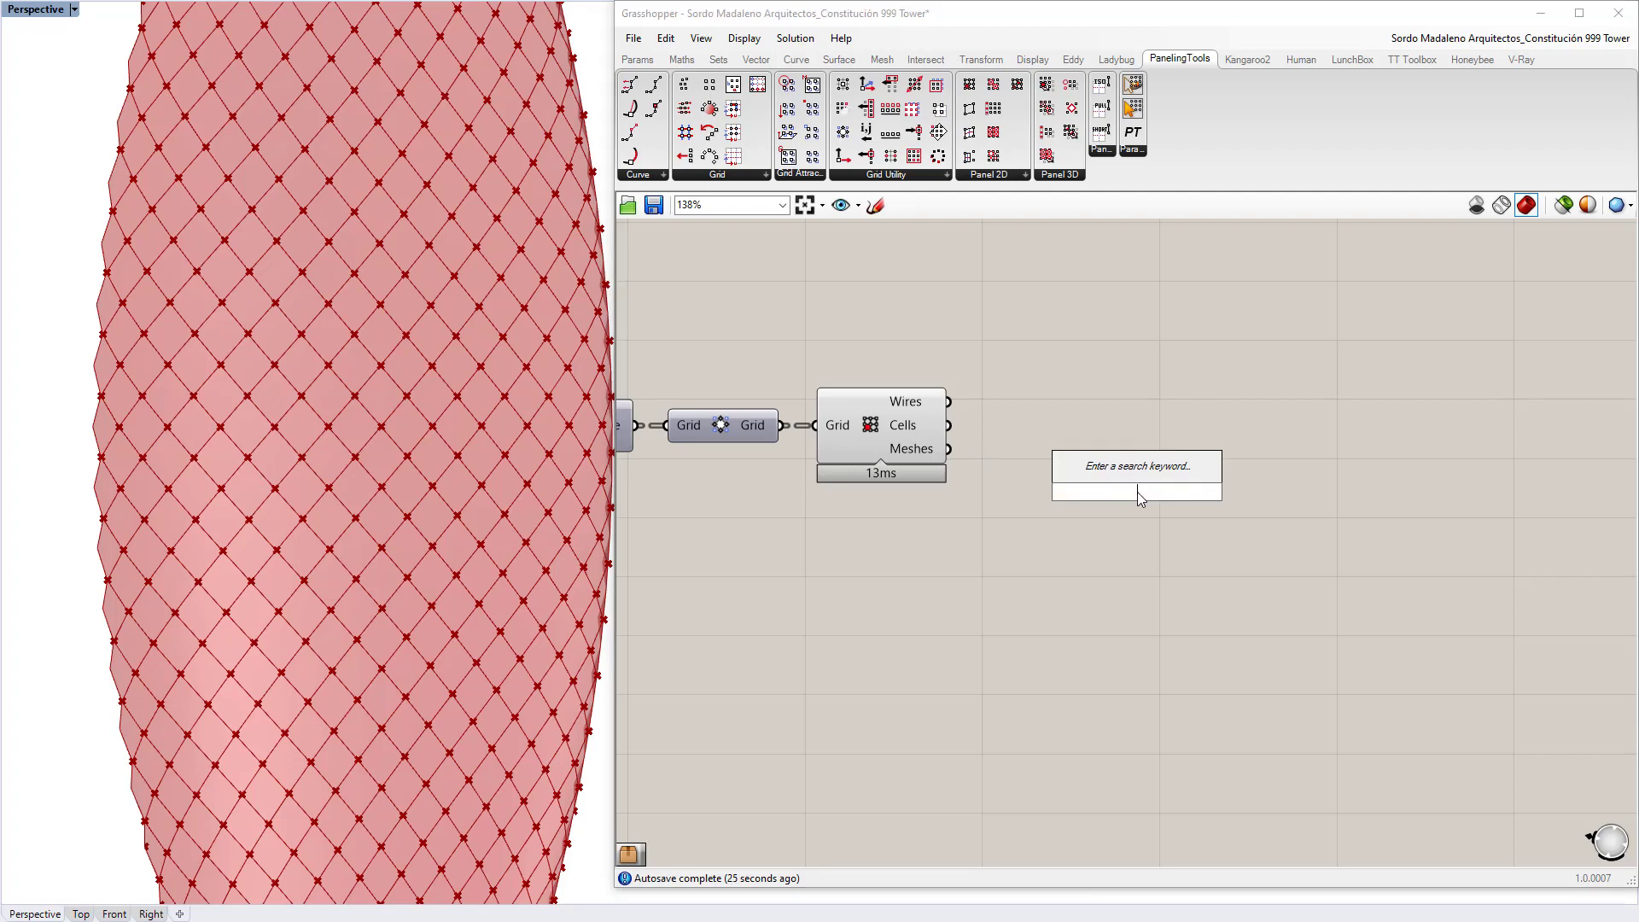
text(previe)
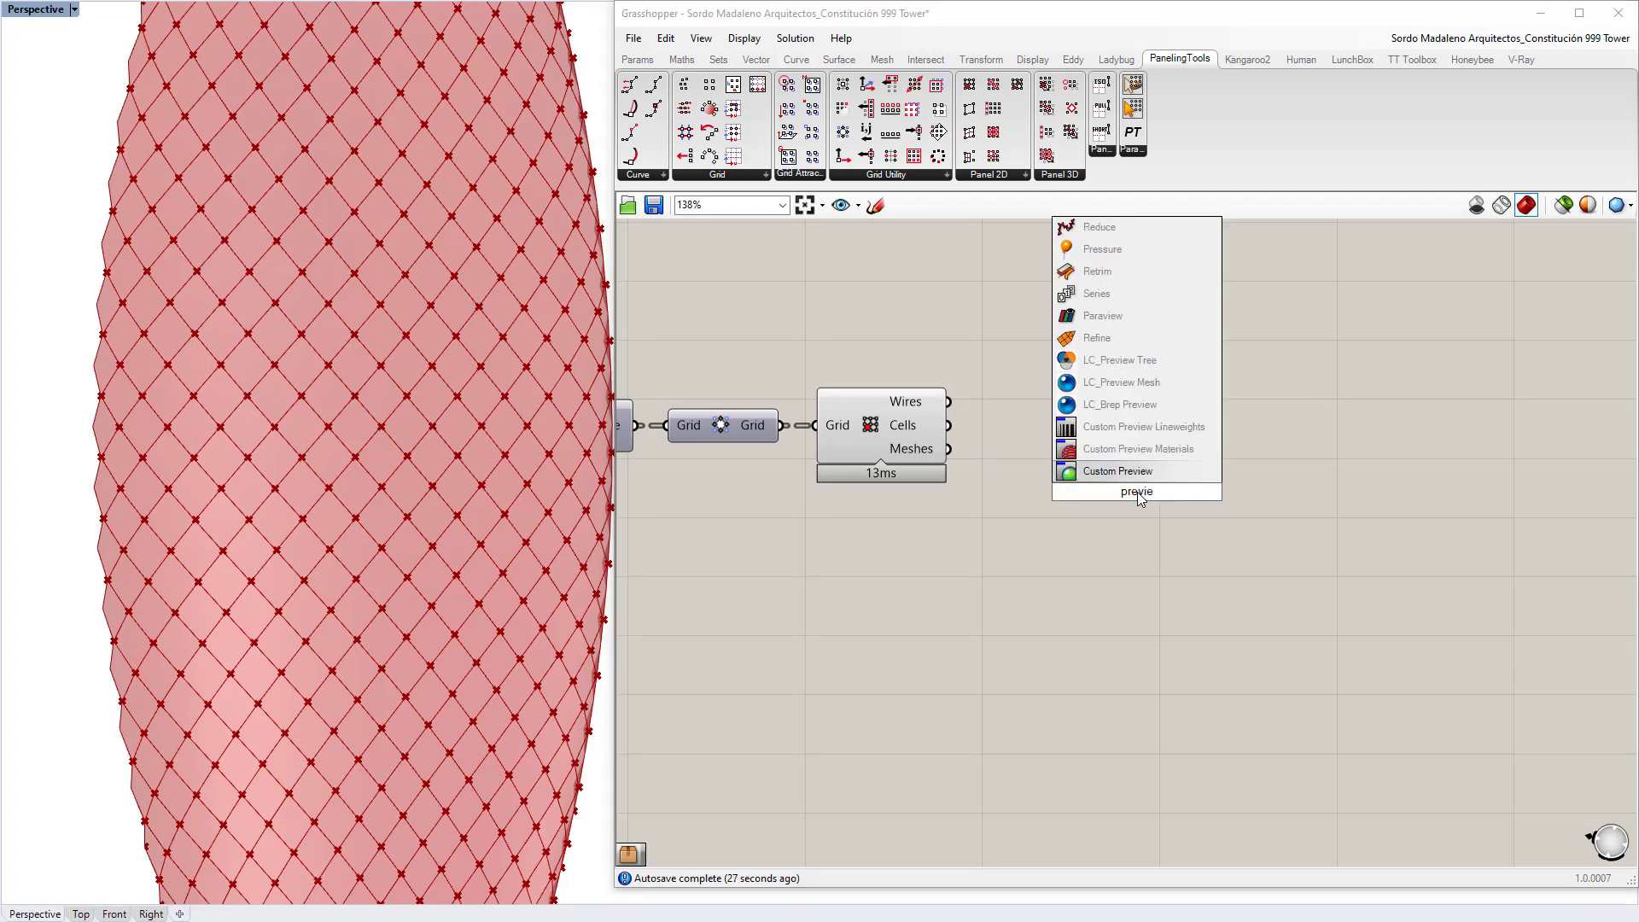
key(Up)
key(Up)
key(Up)
key(Up)
key(Return)
click(871, 446)
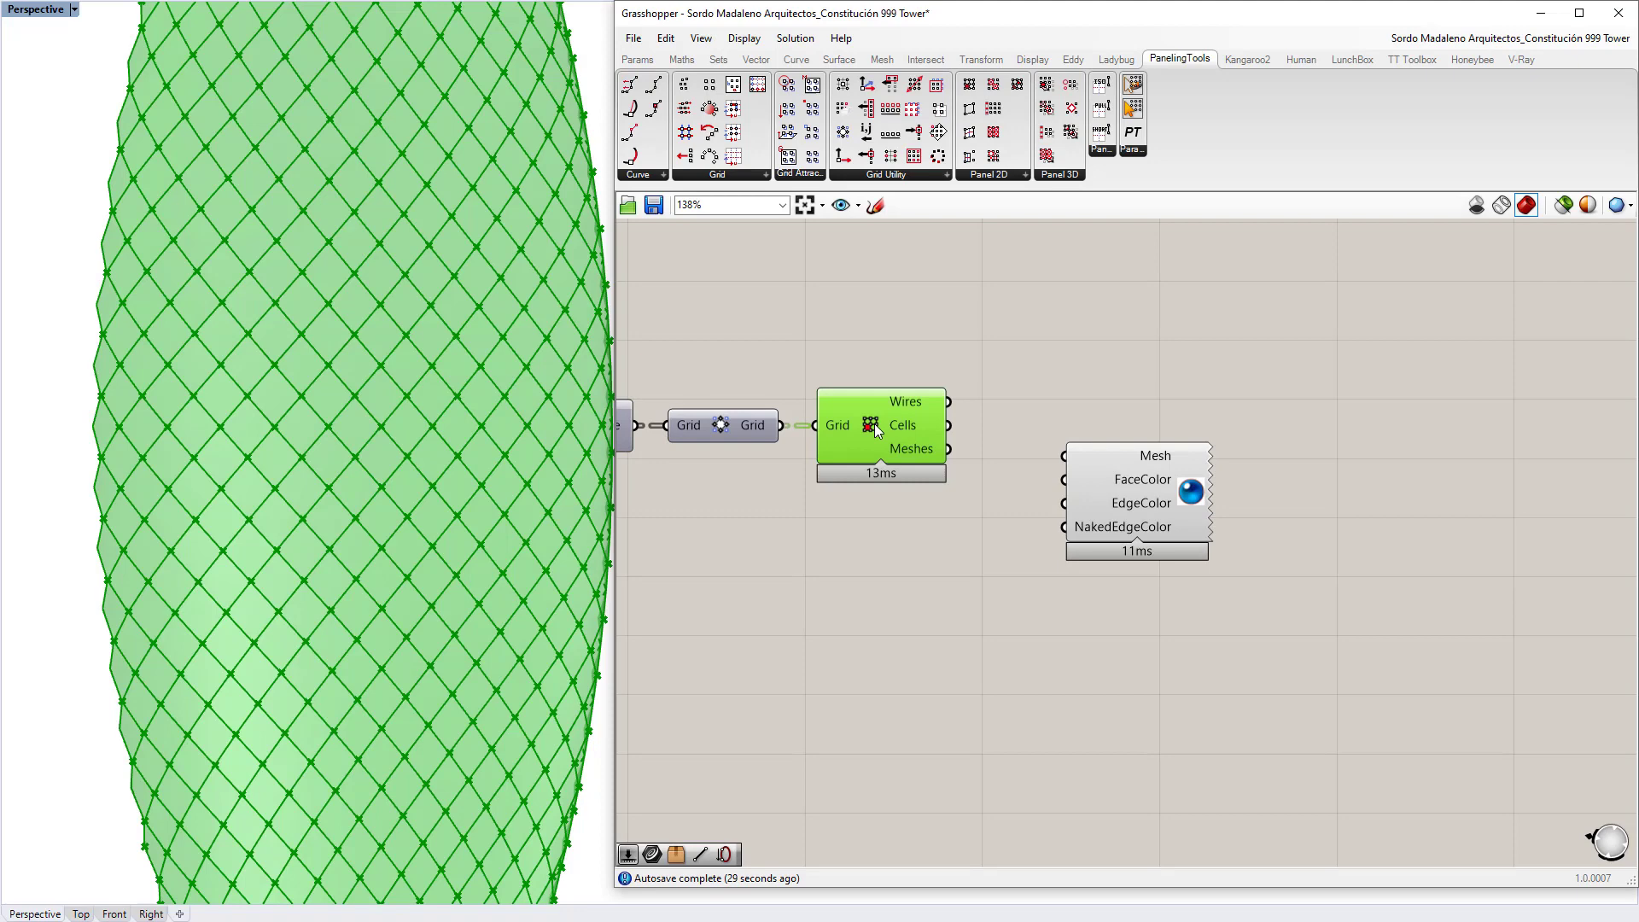
drag(1068, 458, 1068, 458)
drag(1135, 503, 1137, 580)
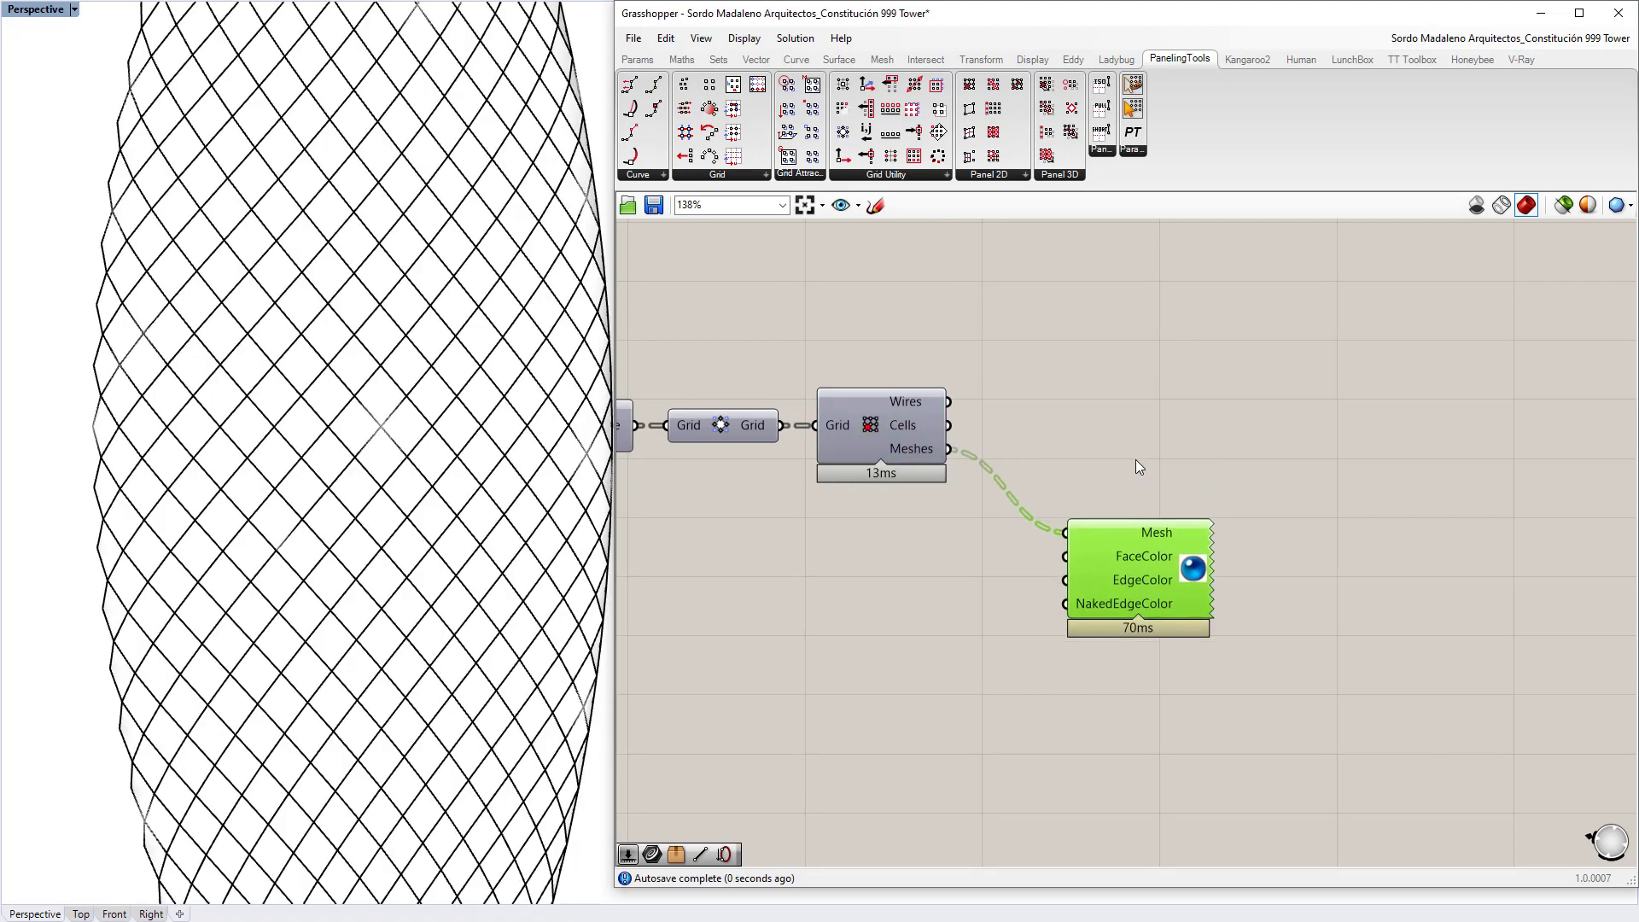
click(888, 637)
Step: Feed a cyan Colour Swatch (hue 192°, saturation 100) into the preview's FaceColor input
double_click(892, 600)
text(swatch)
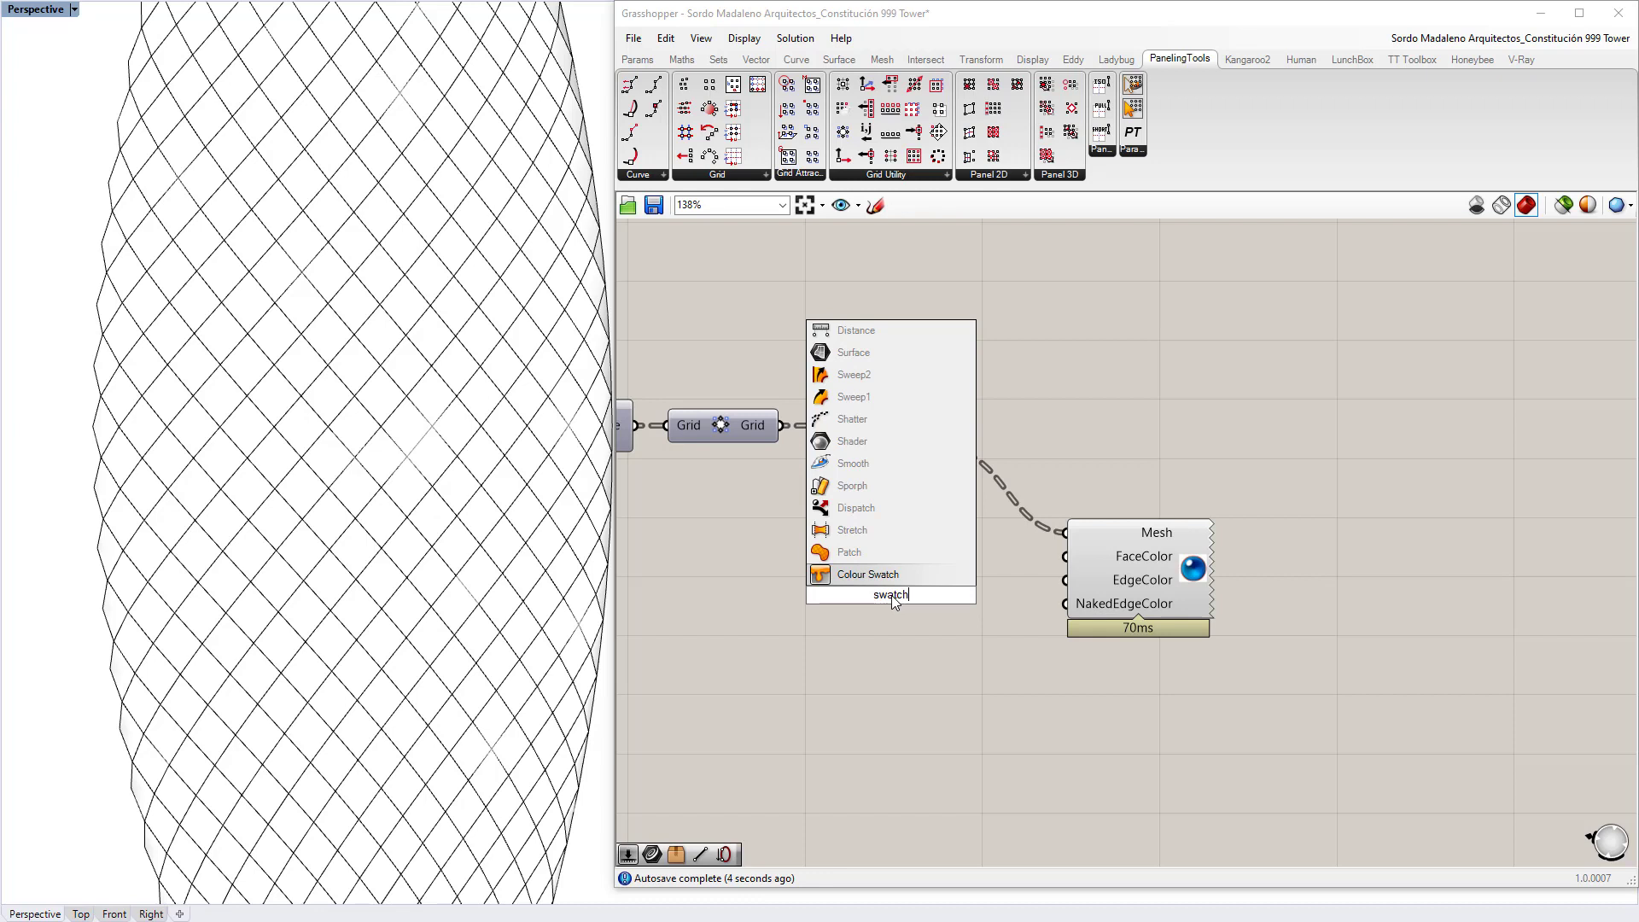
key(Return)
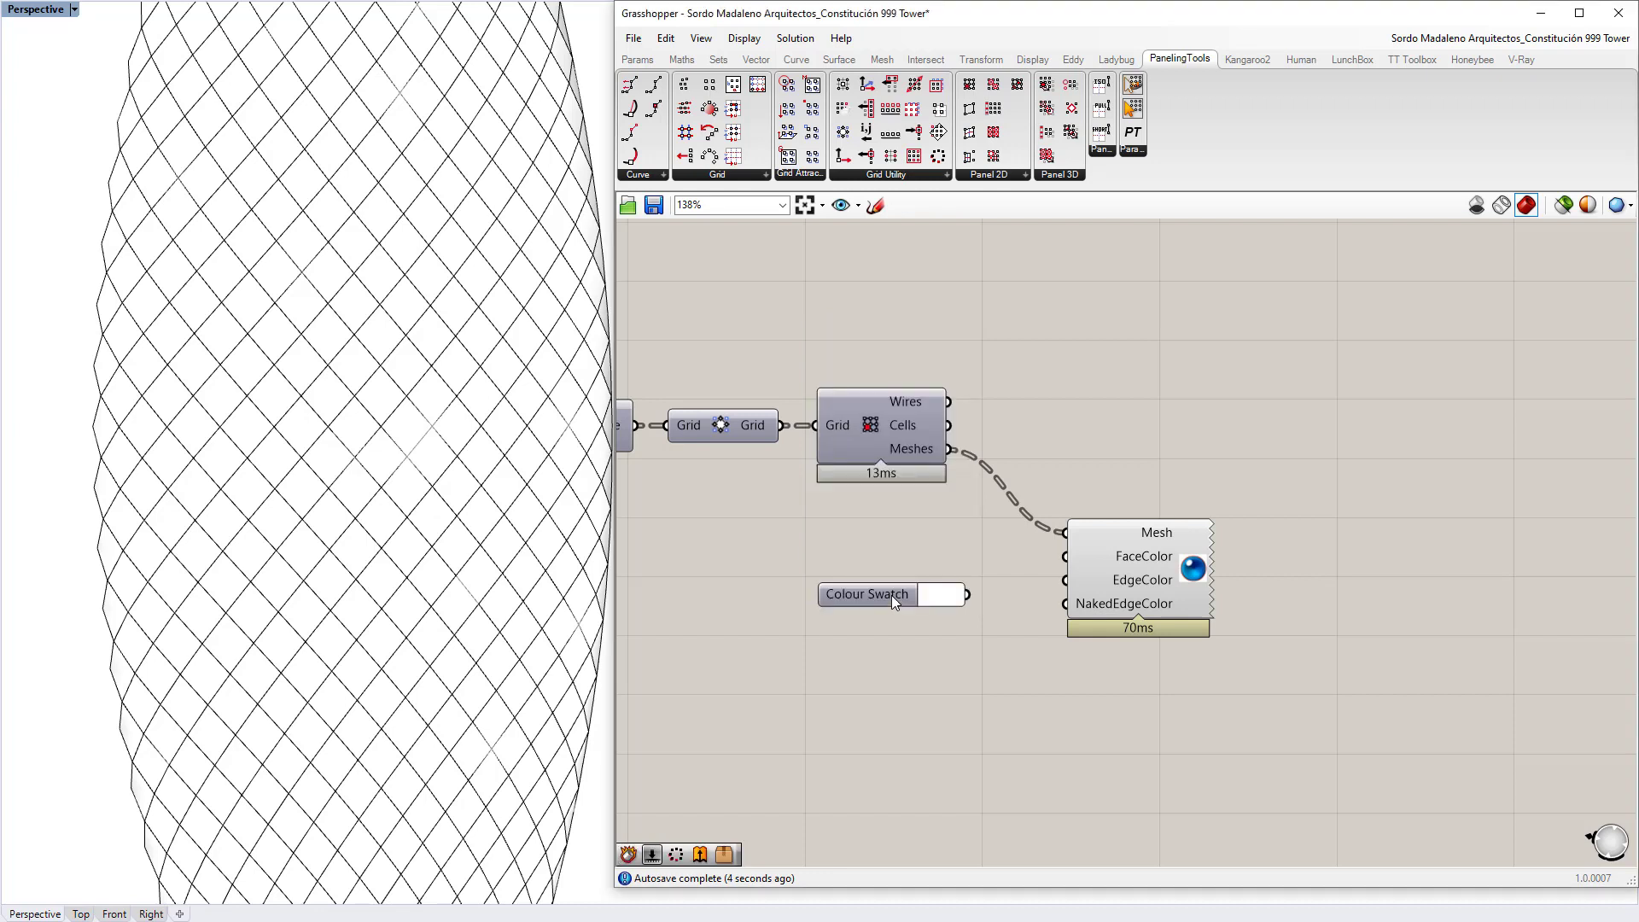
drag(967, 595, 1065, 556)
click(941, 595)
drag(982, 772, 1040, 777)
drag(1033, 787, 1016, 815)
click(879, 678)
click(952, 595)
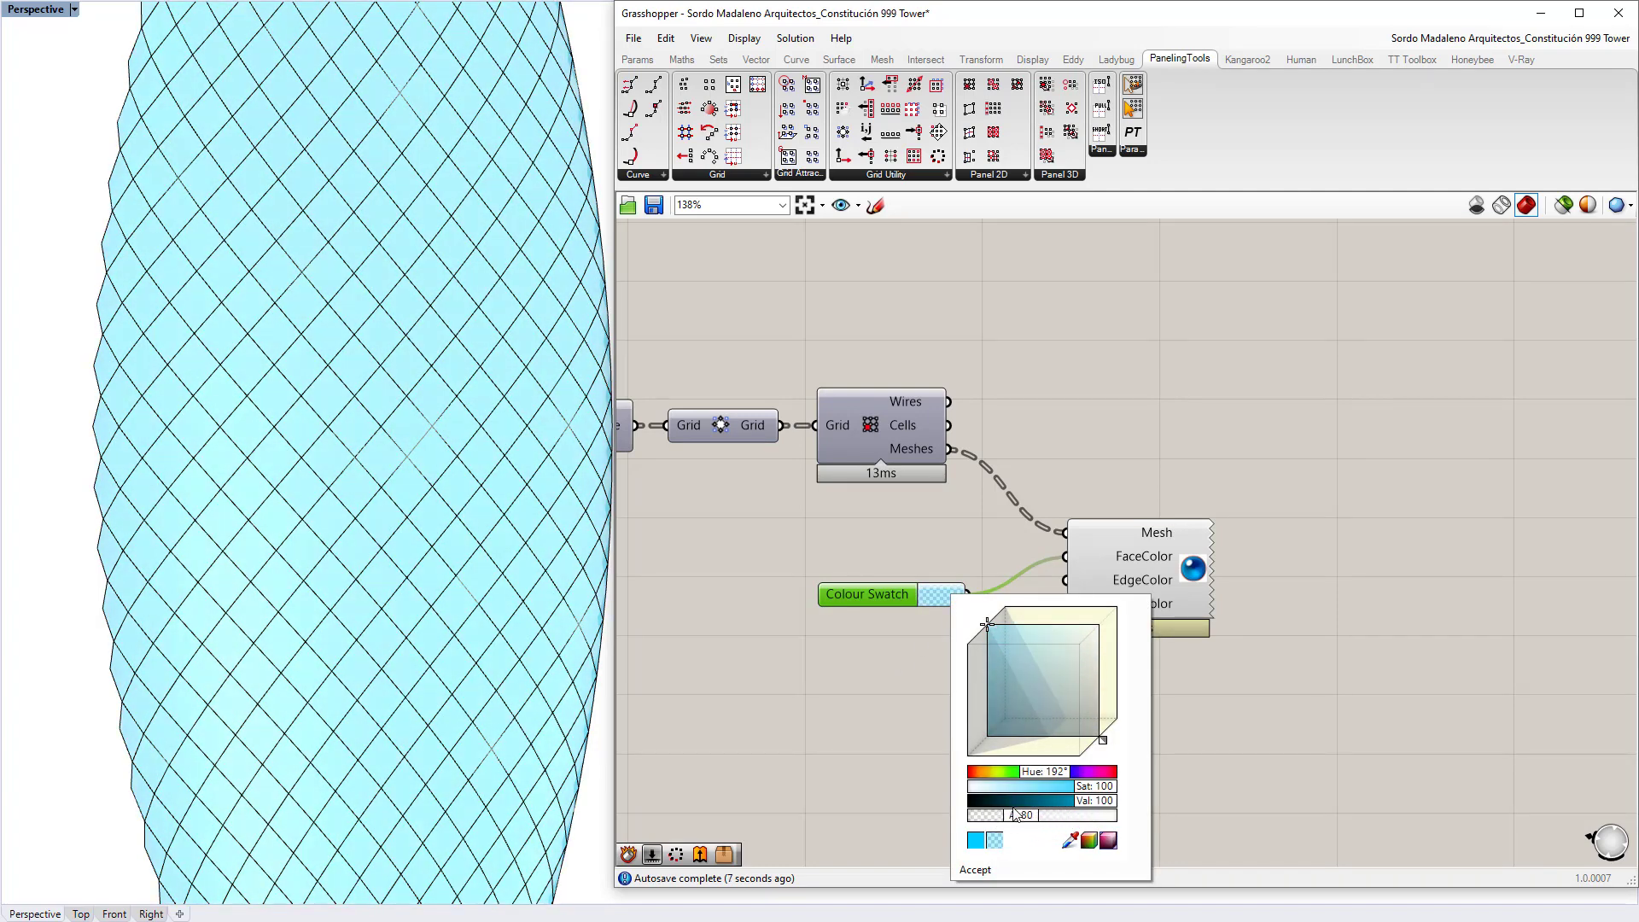
click(689, 635)
scroll(288, 461, down, 5)
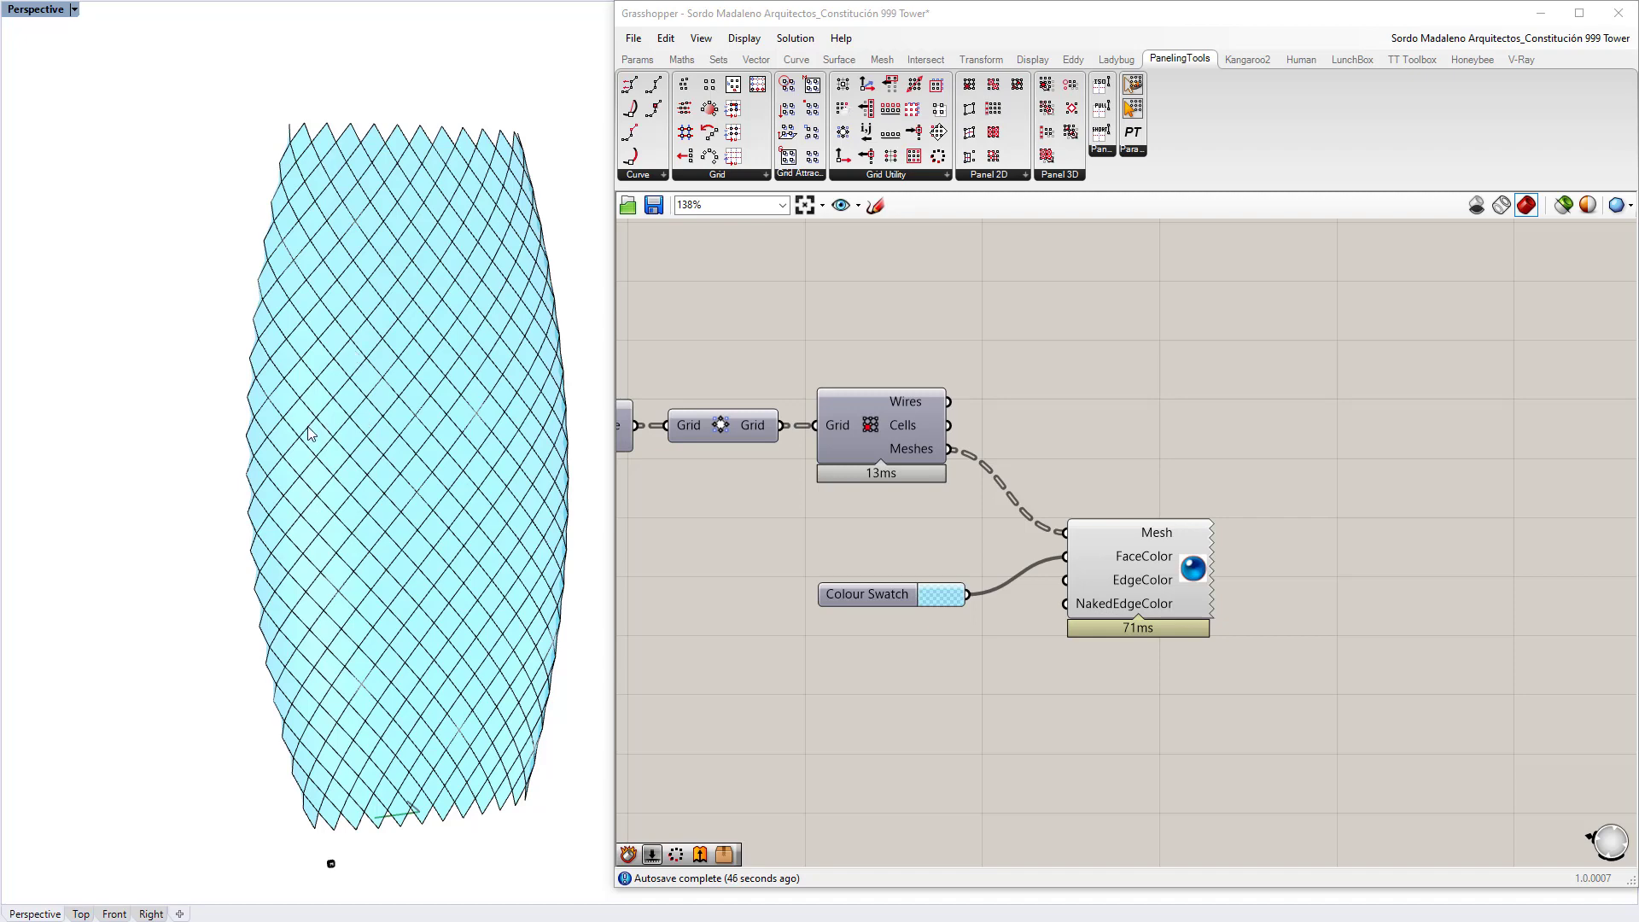
scroll(474, 469, up, 3)
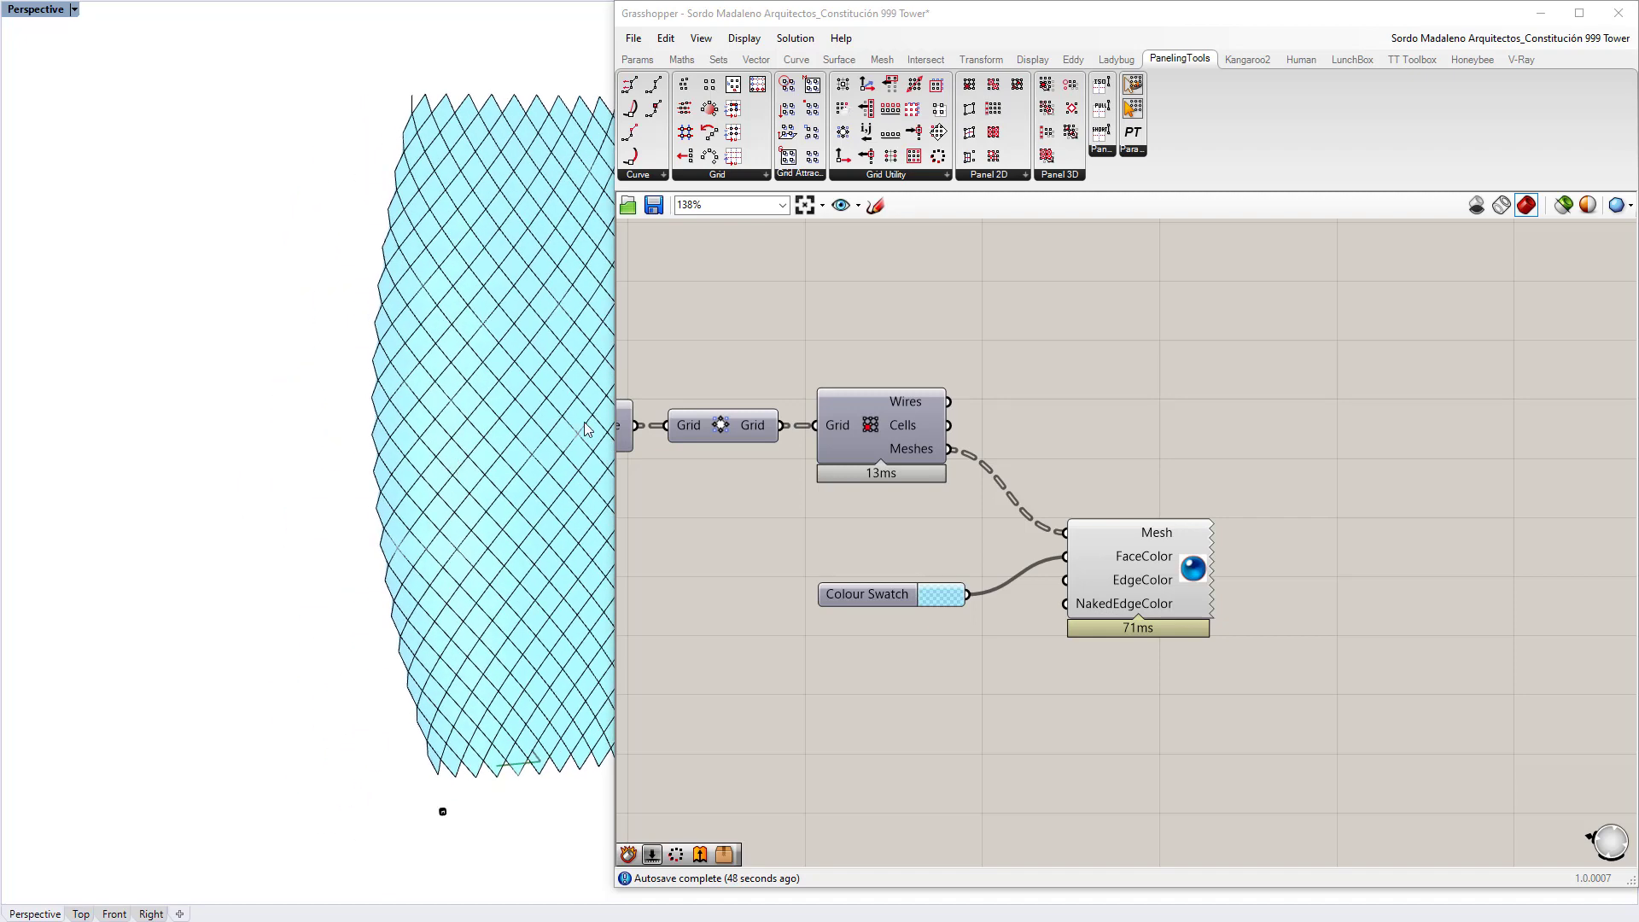
shift+right_drag(476, 446, 187, 431)
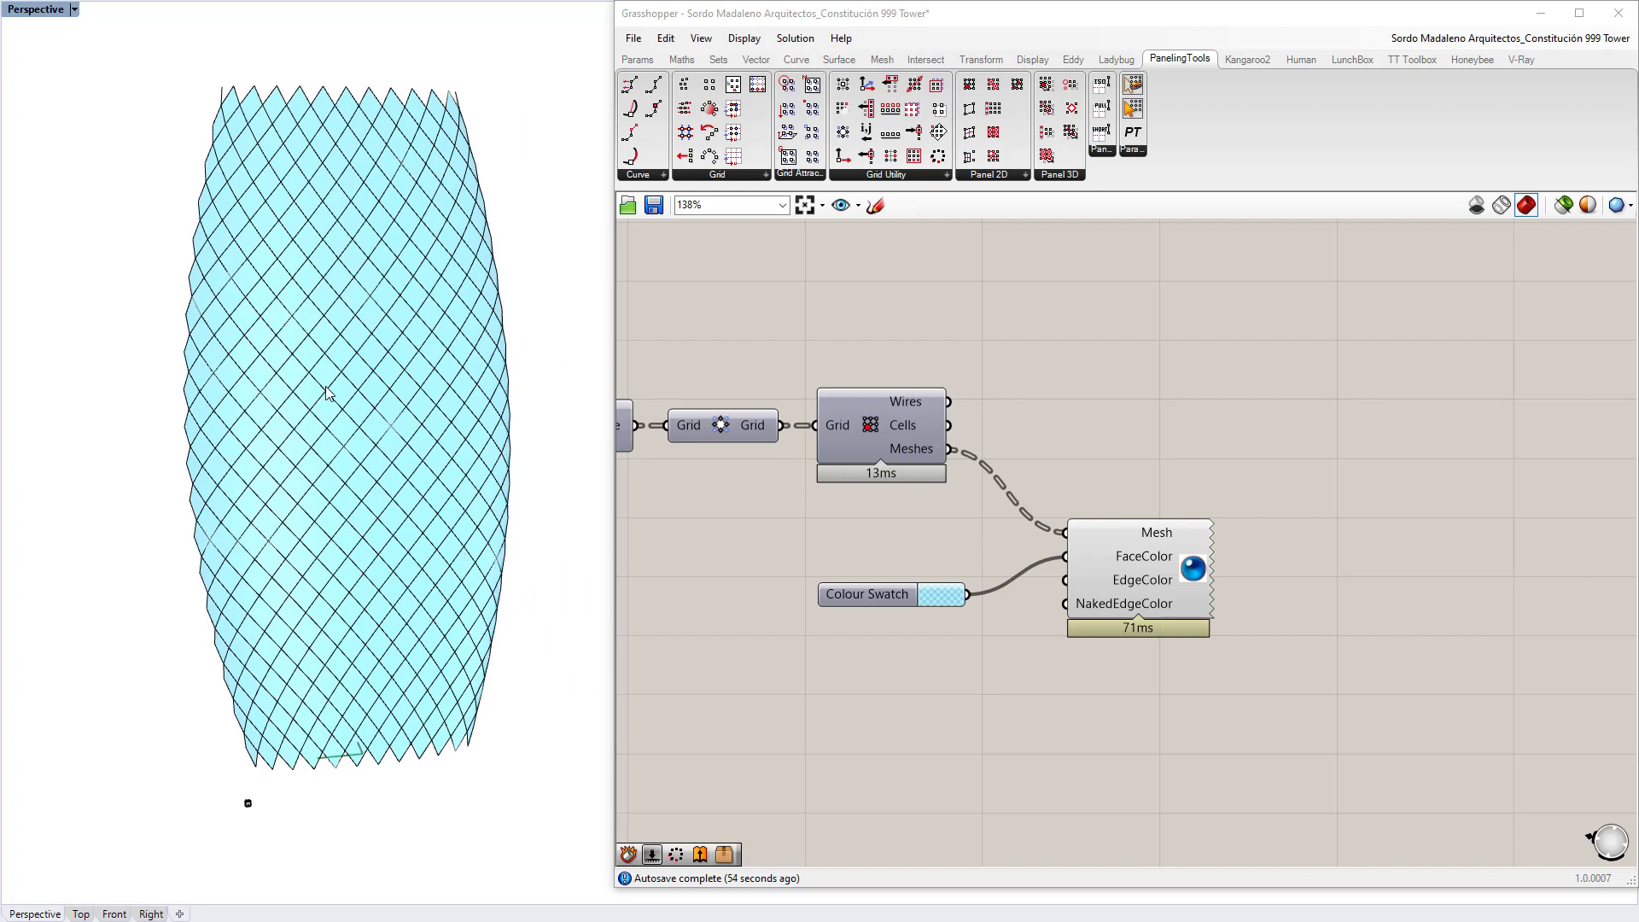
Step: Place a Morph 3D paneling component on the canvas, moved down and to the right
click(1079, 177)
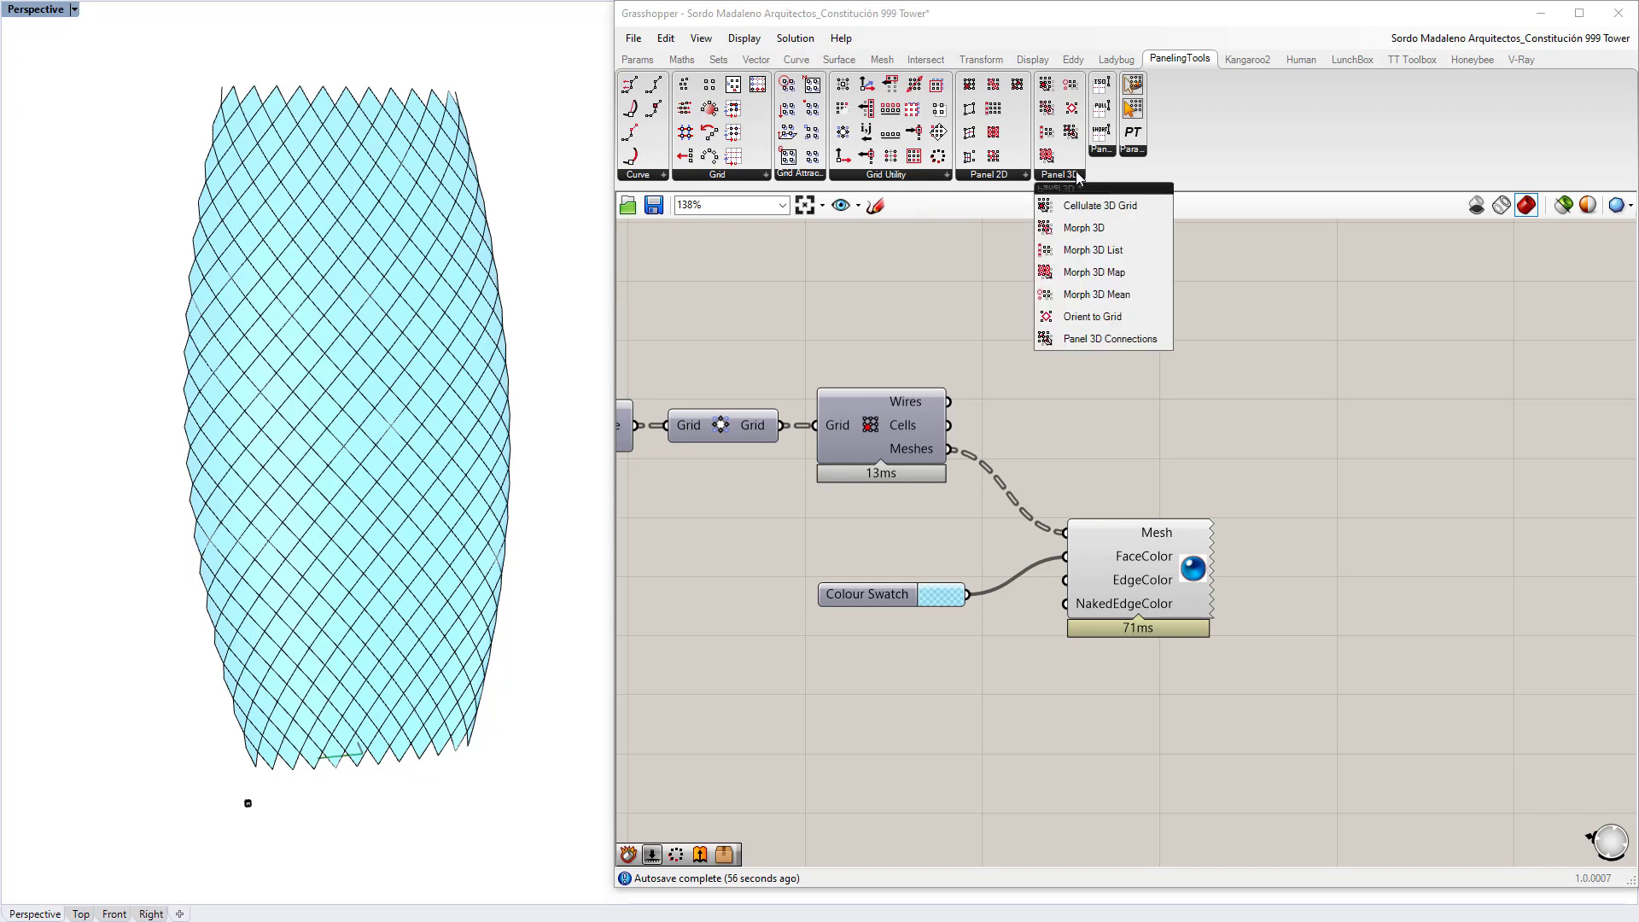
click(1079, 228)
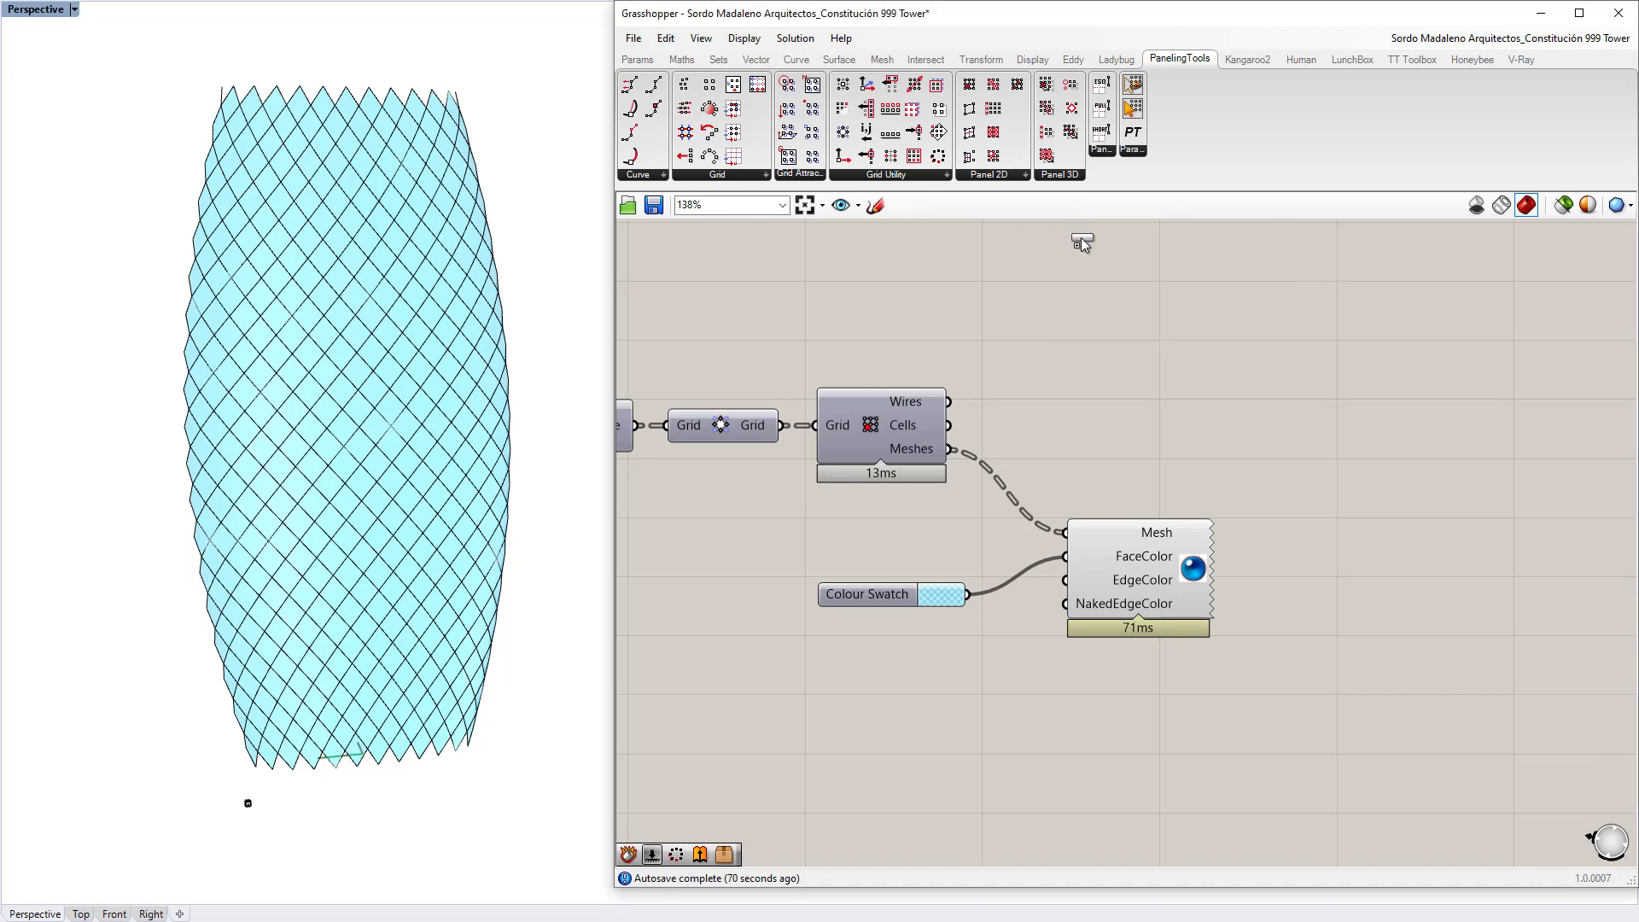
click(1339, 358)
right_drag(1338, 363, 1087, 379)
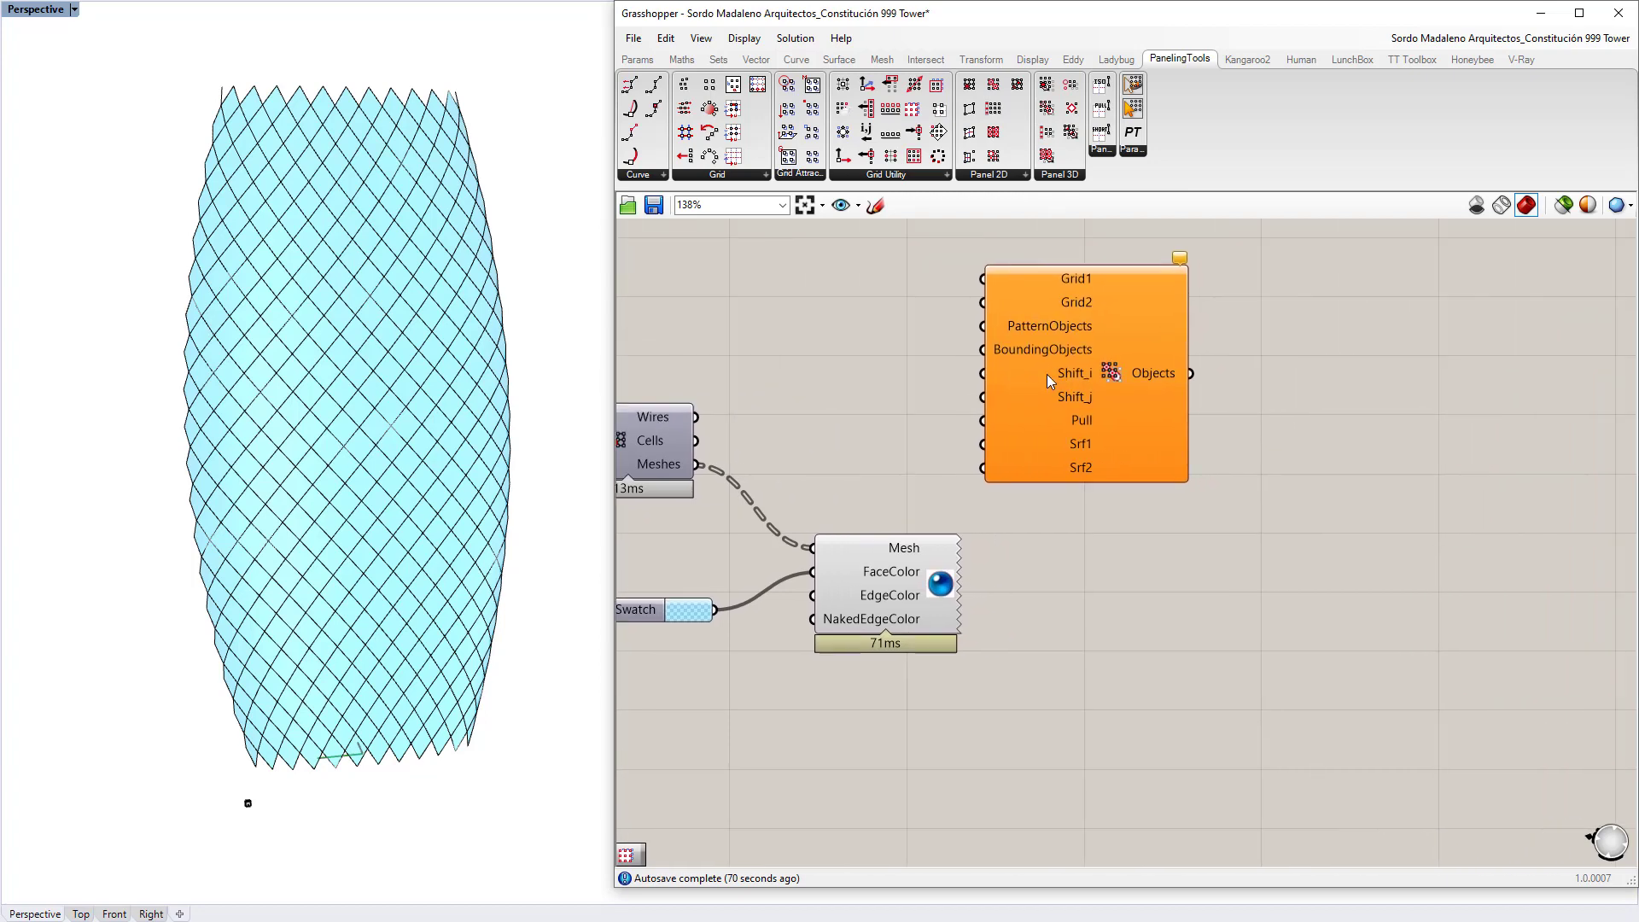
drag(1040, 446, 1225, 532)
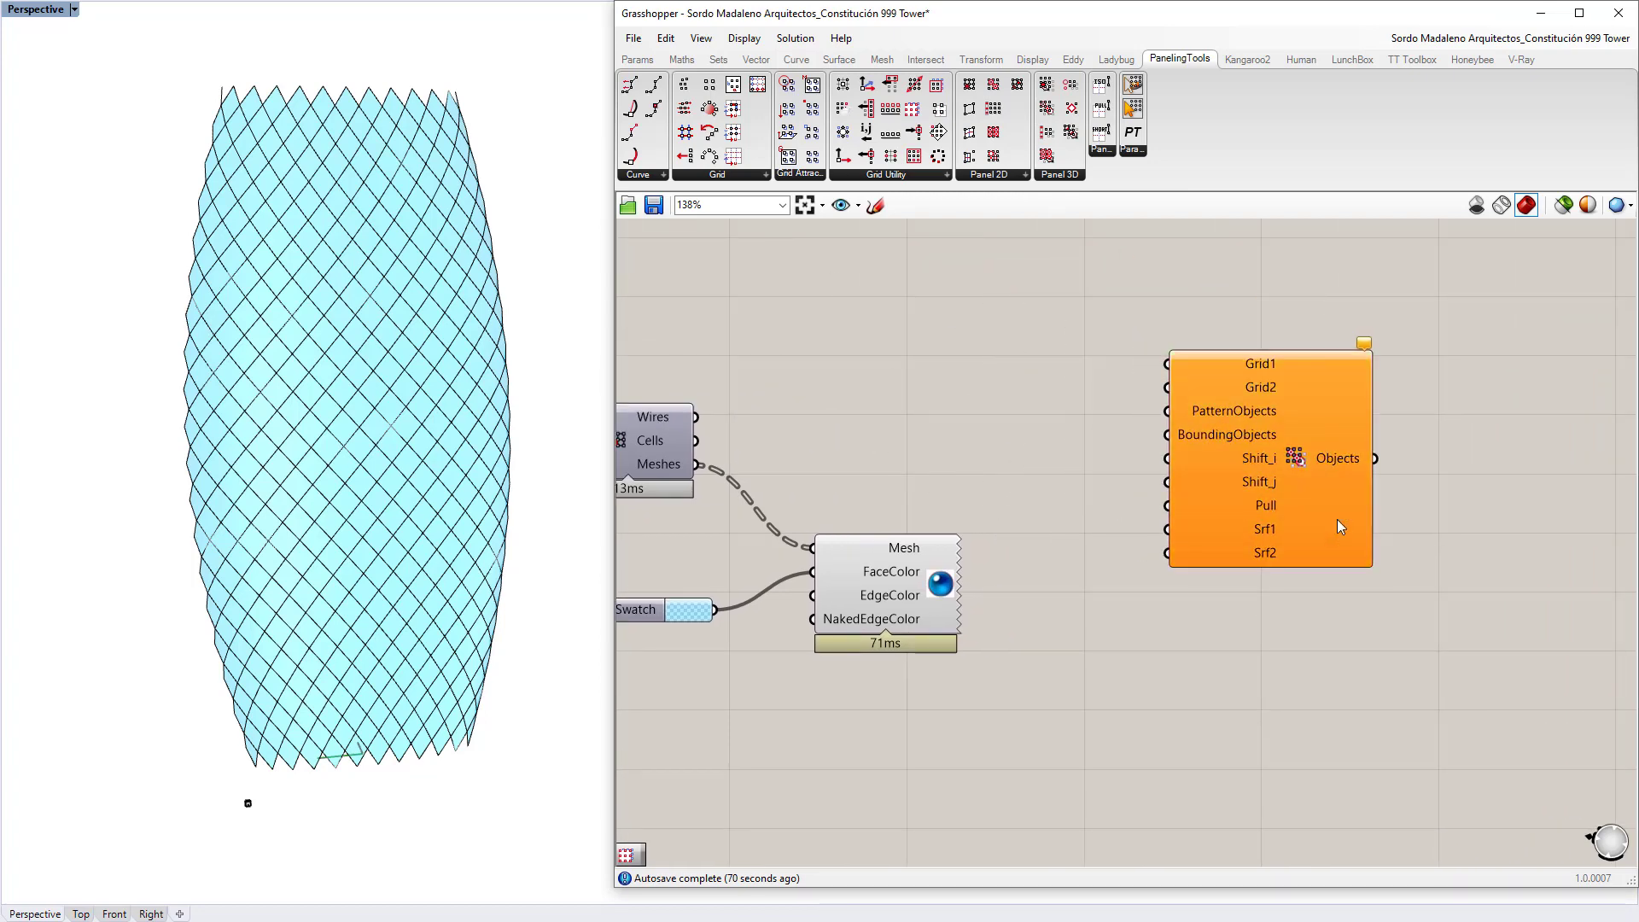
Step: Orbit and zoom the Rhino viewport close in on the diamond mesh panels
scroll(264, 410, up, 3)
right_drag(274, 401, 377, 439)
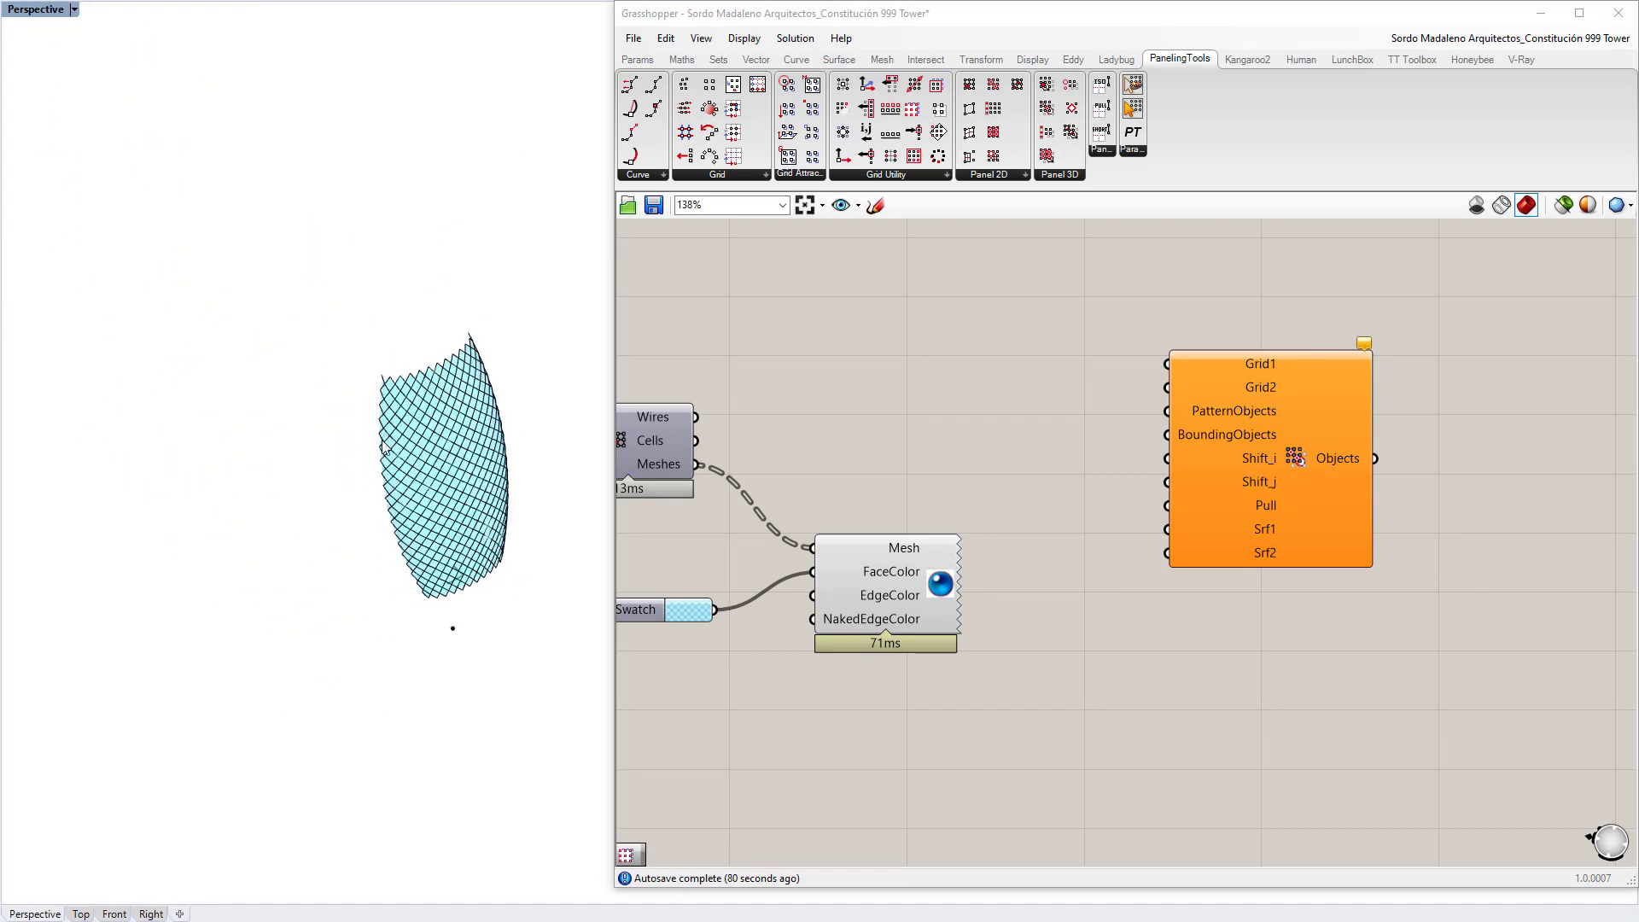
click(327, 422)
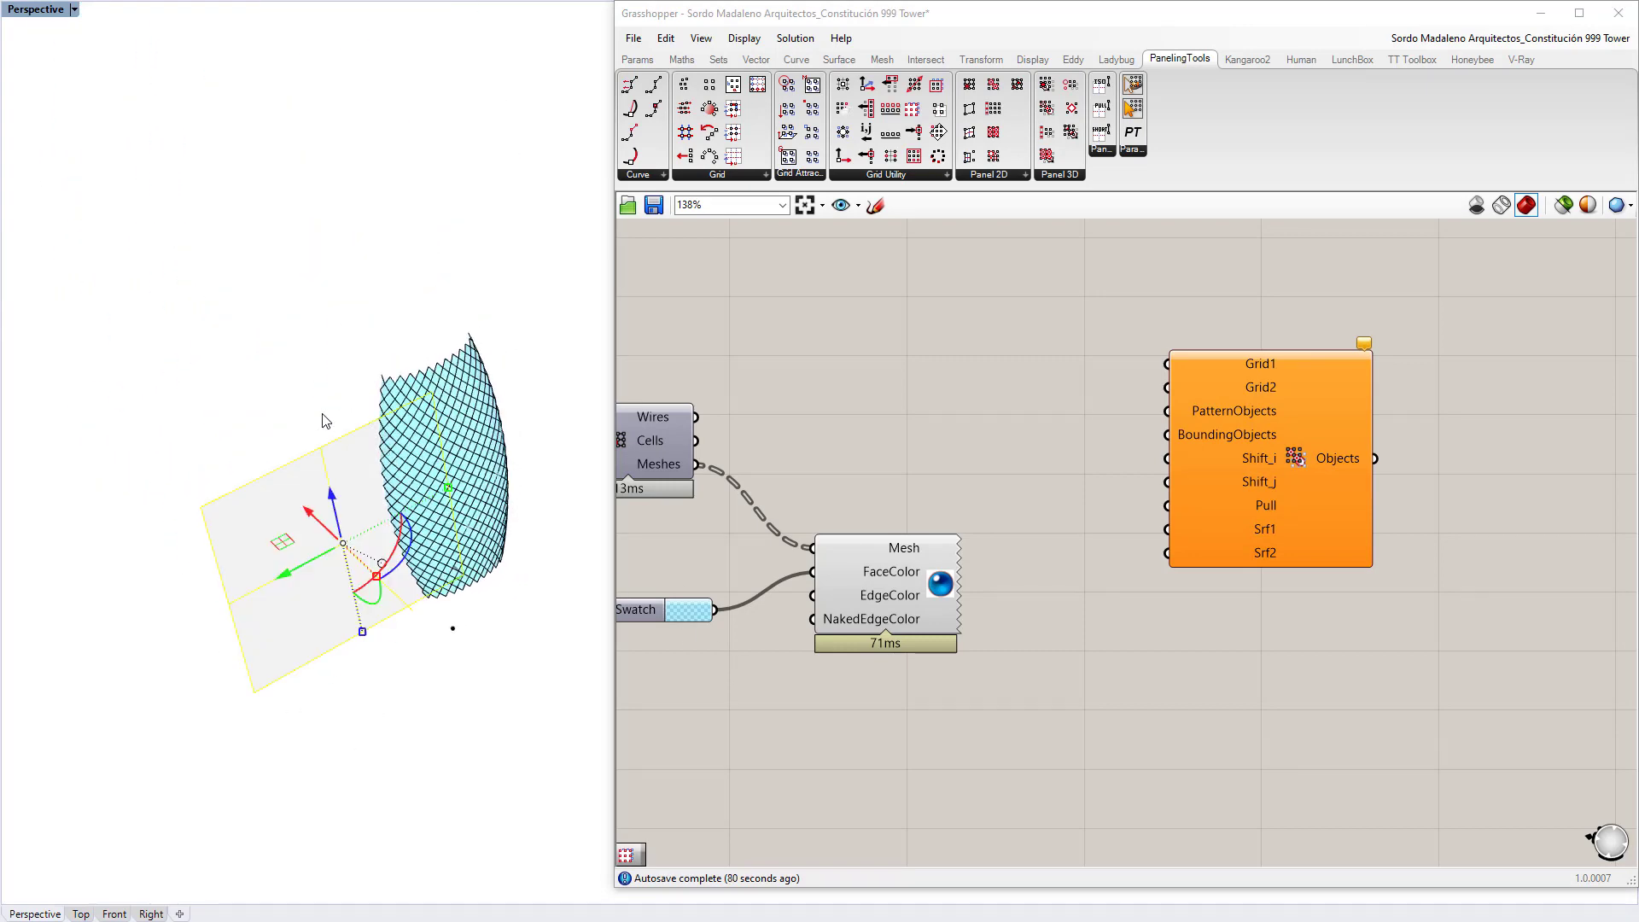
right_drag(323, 420, 337, 395)
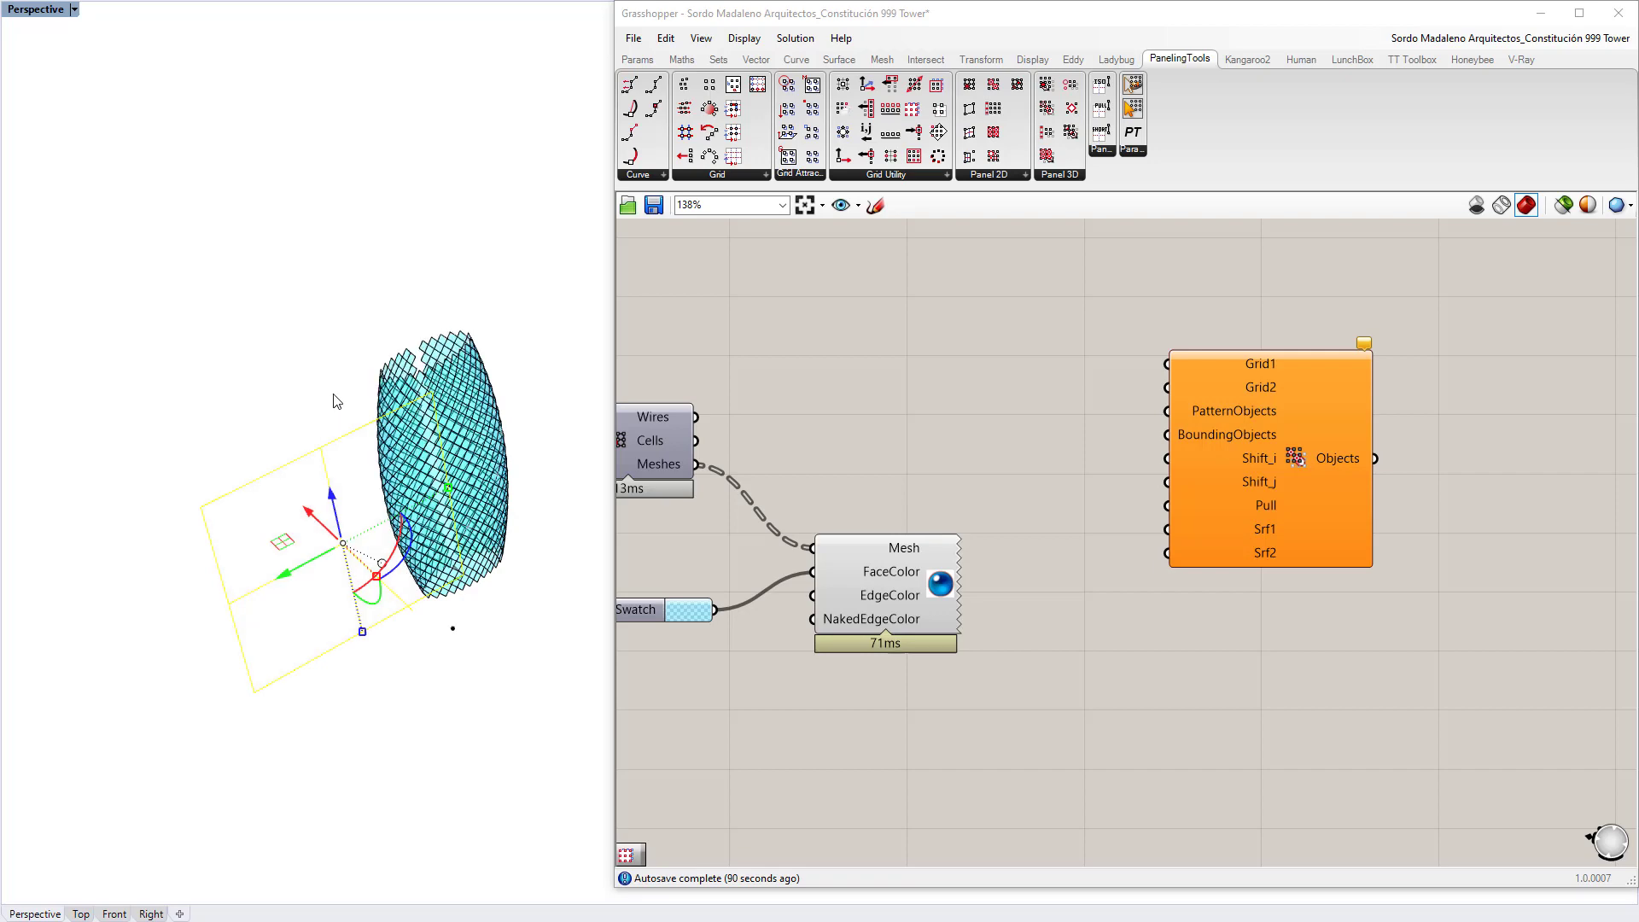
key(Escape)
scroll(468, 388, up, 8)
scroll(469, 389, up, 2)
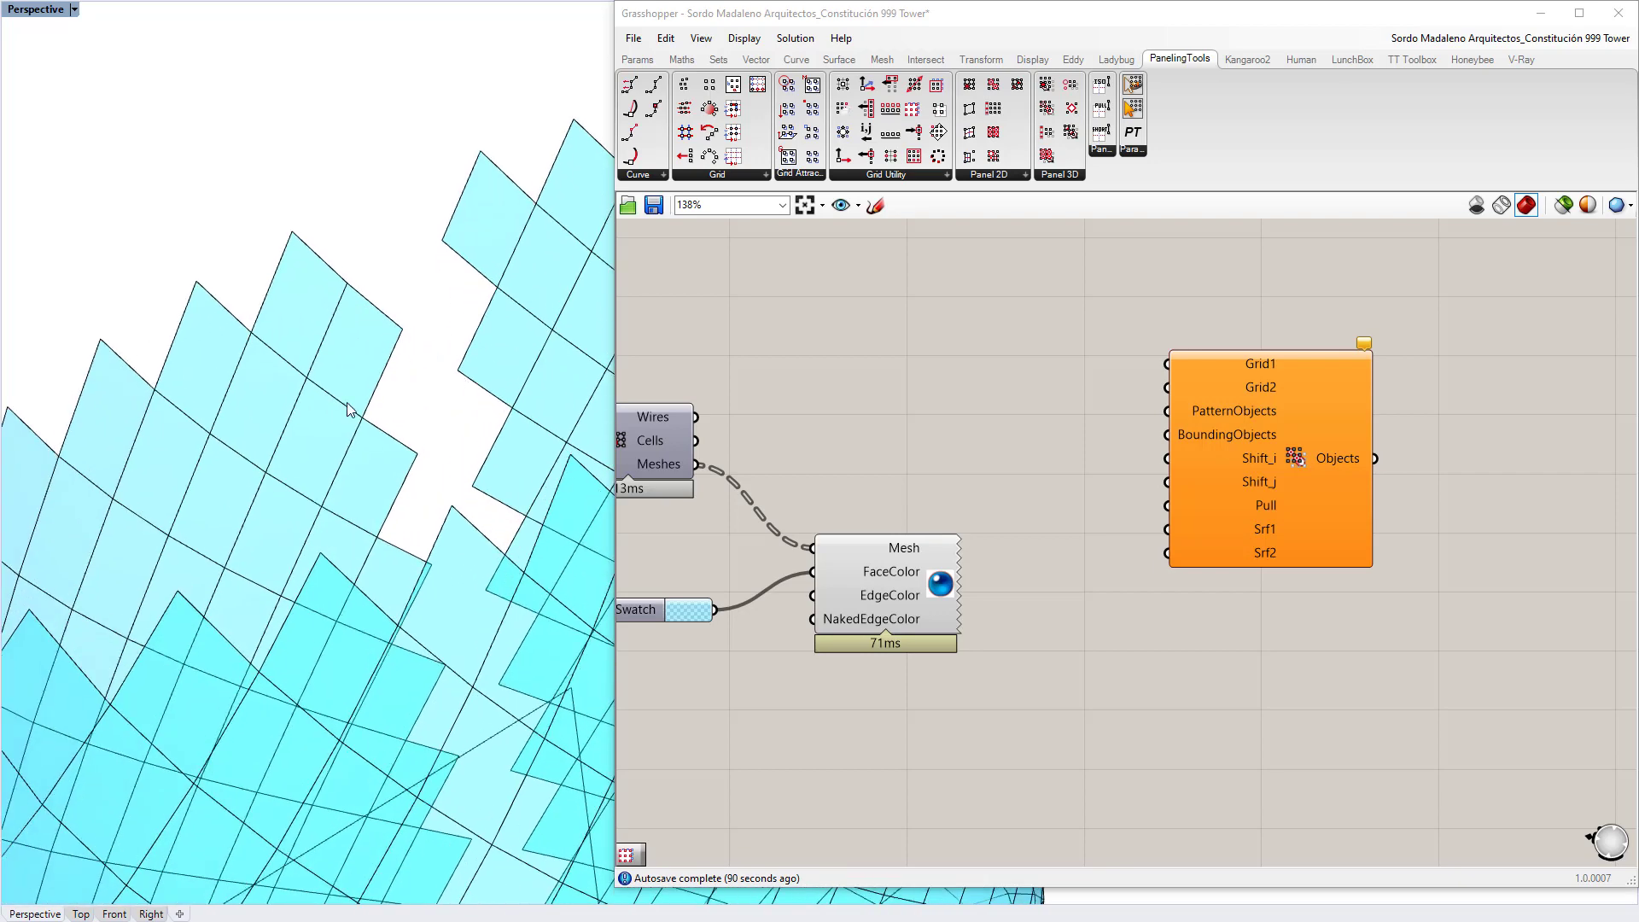
shift+right_drag(476, 396, 294, 402)
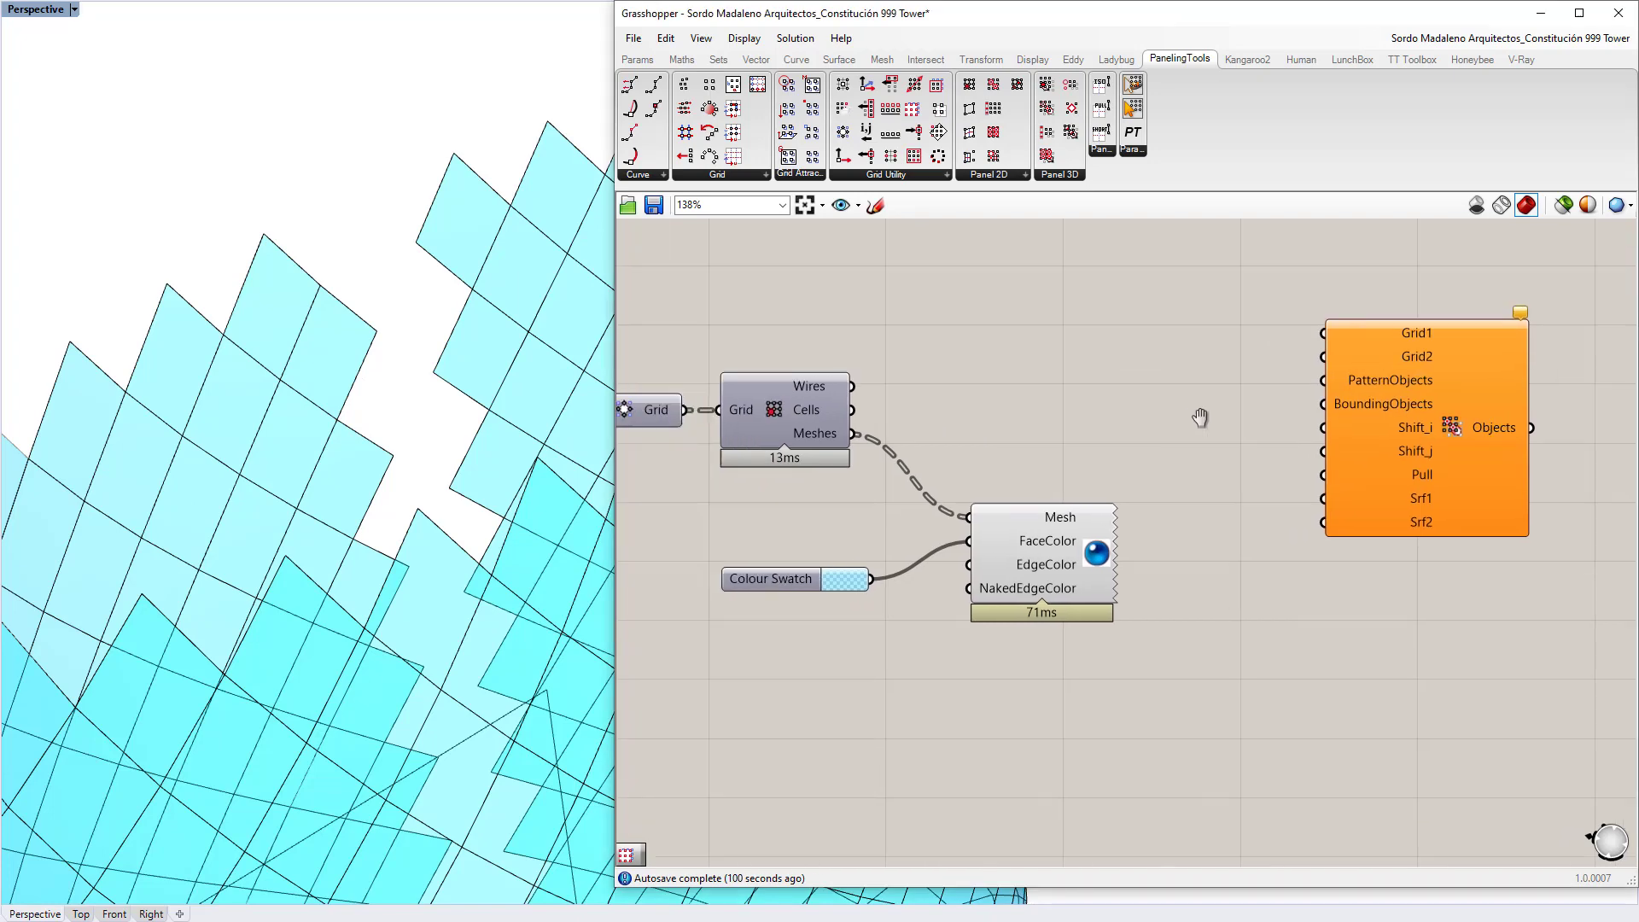
Step: Add a Wrap Grids component and connect the Tree output to its Grid input
double_click(924, 442)
text(wra)
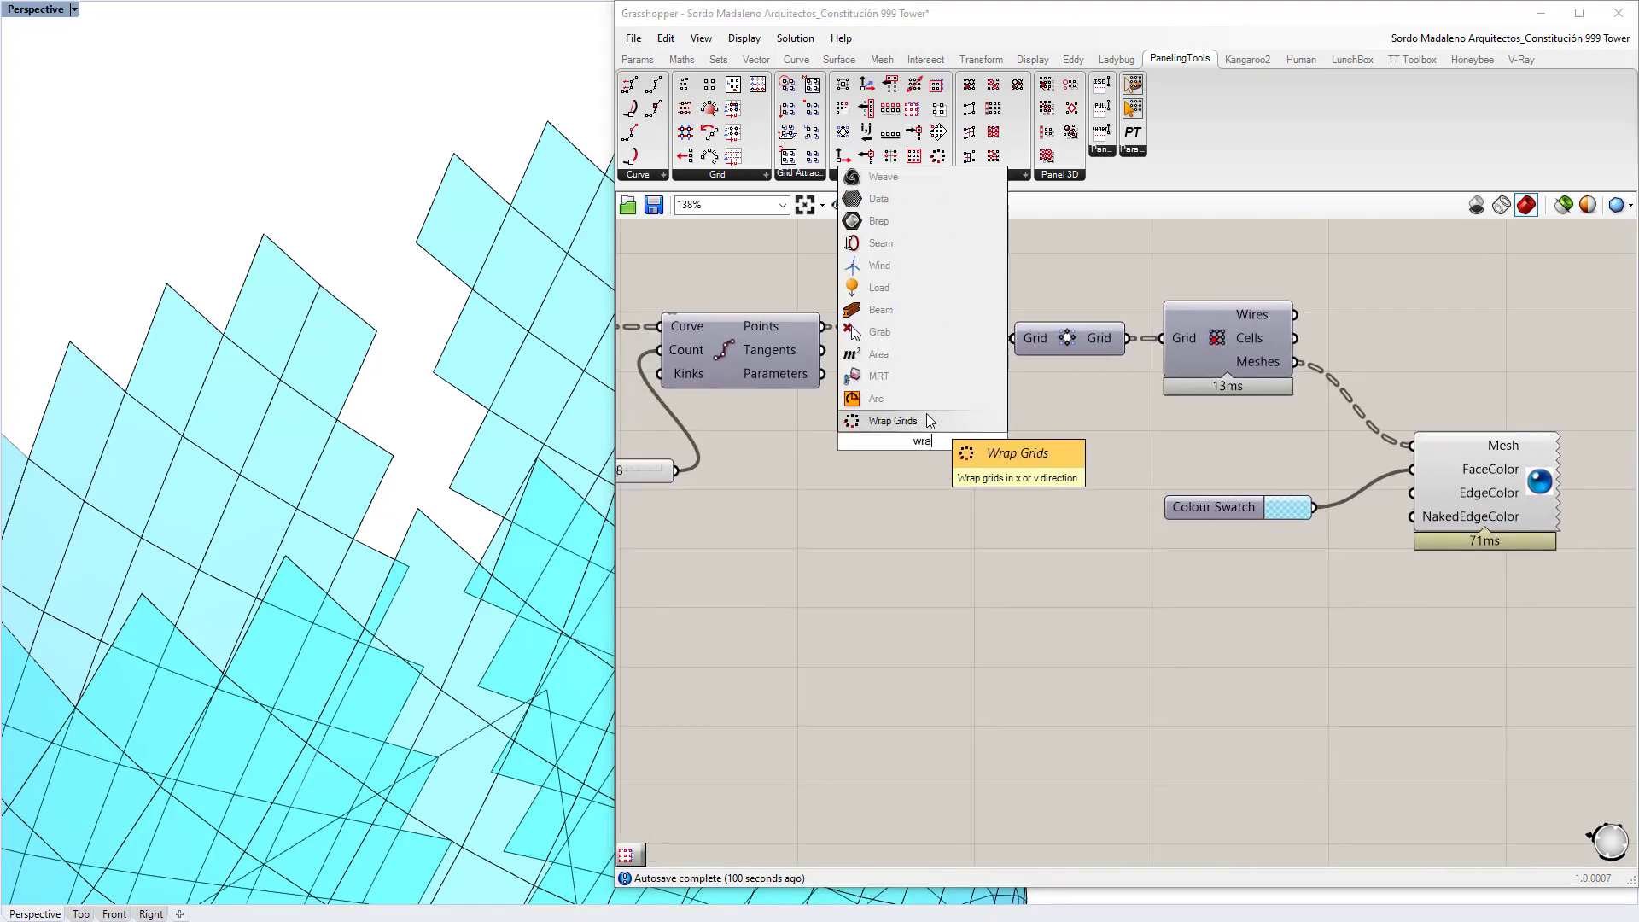
click(925, 423)
drag(910, 458, 961, 468)
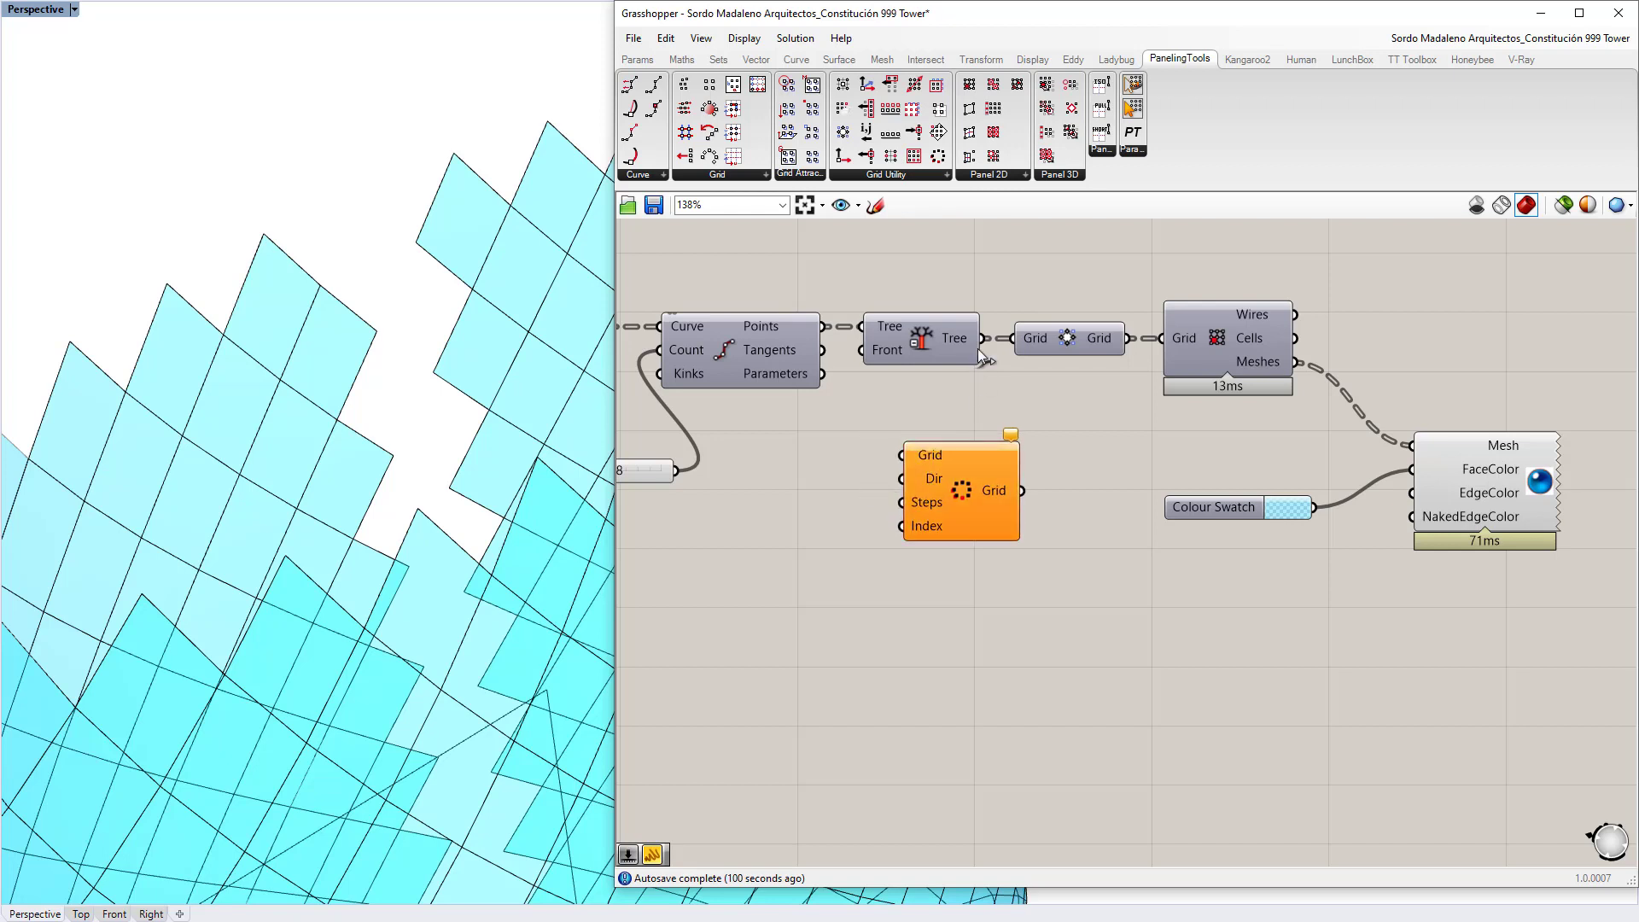
drag(930, 345, 920, 345)
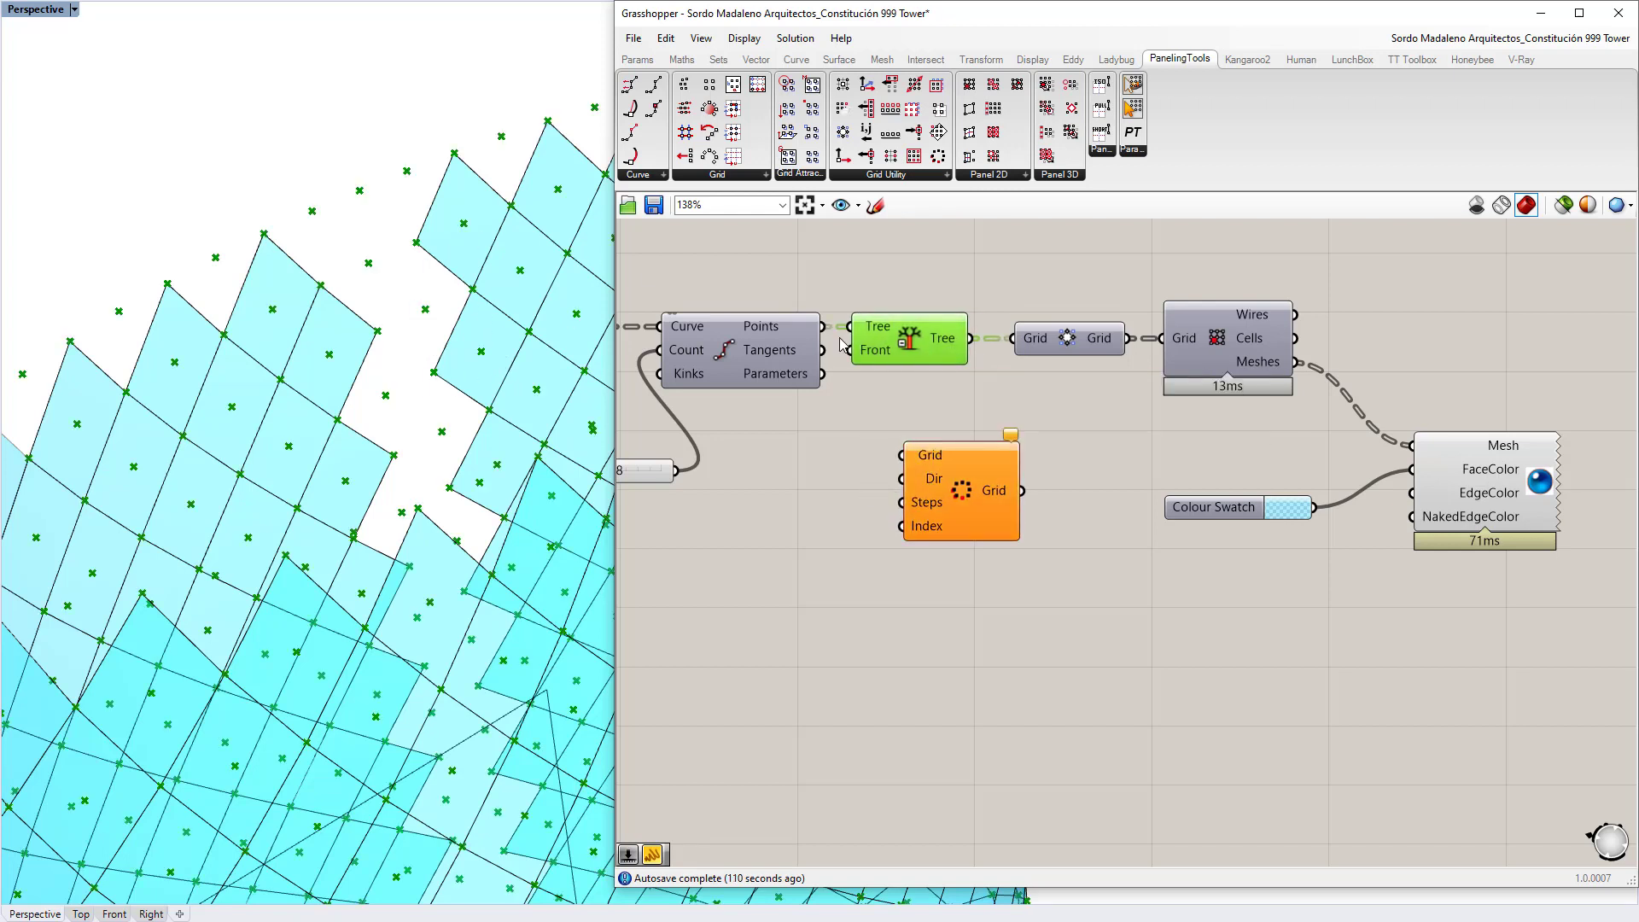
key(ctrl+q)
drag(971, 338, 986, 510)
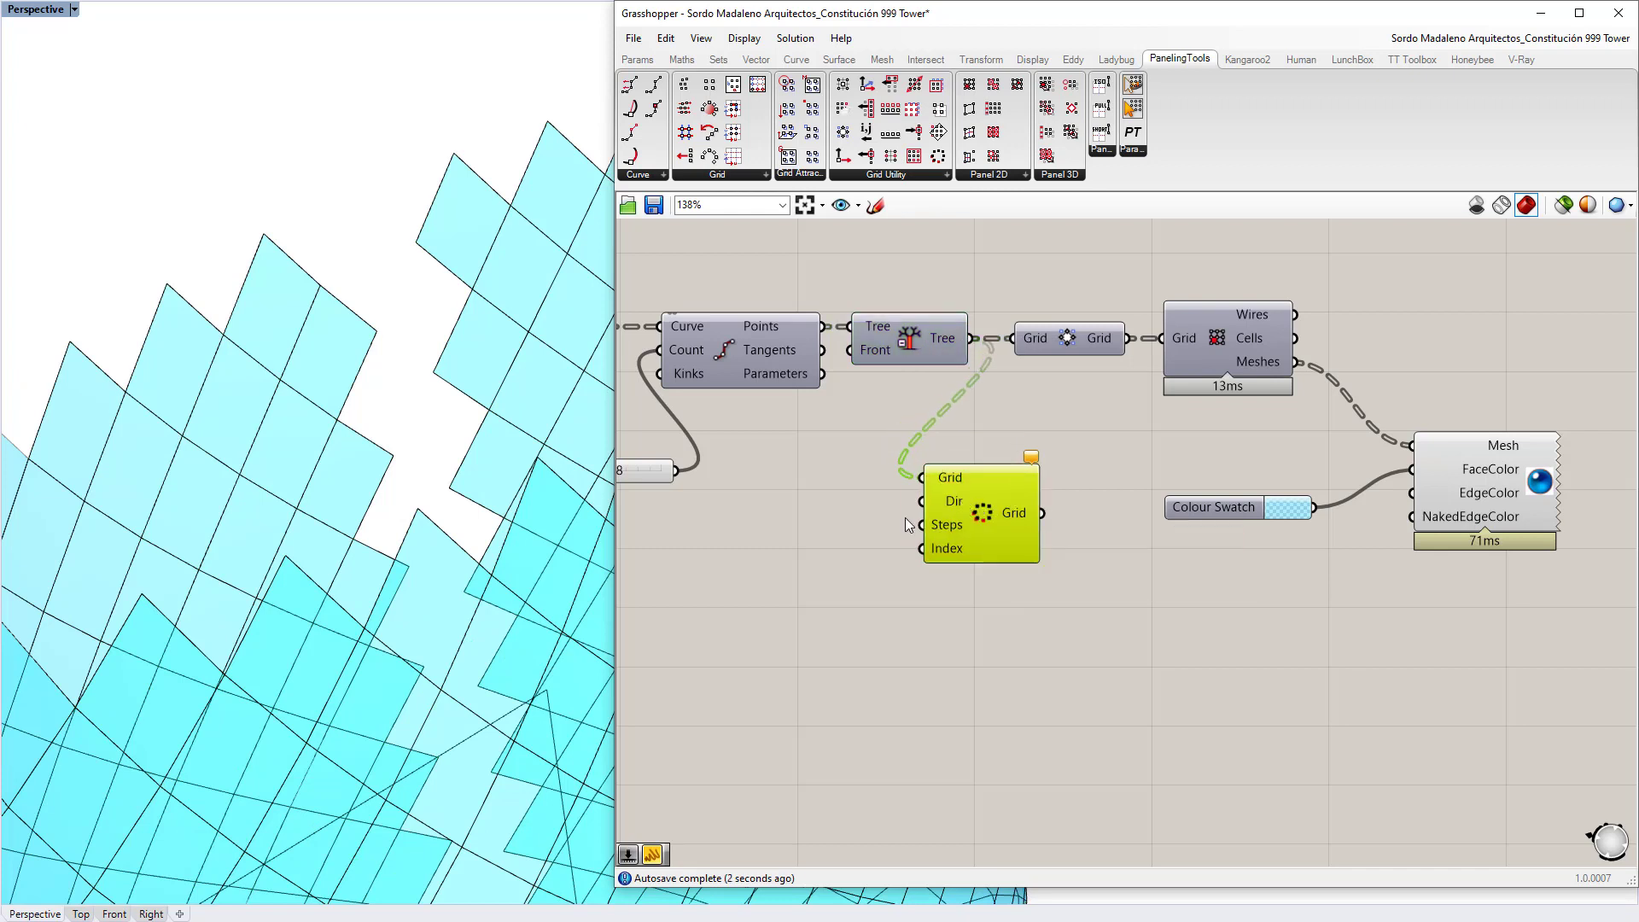
Step: Attach number sliders at 0 to Wrap Grids' Dir and Index inputs
double_click(783, 511)
text(0)
key(Return)
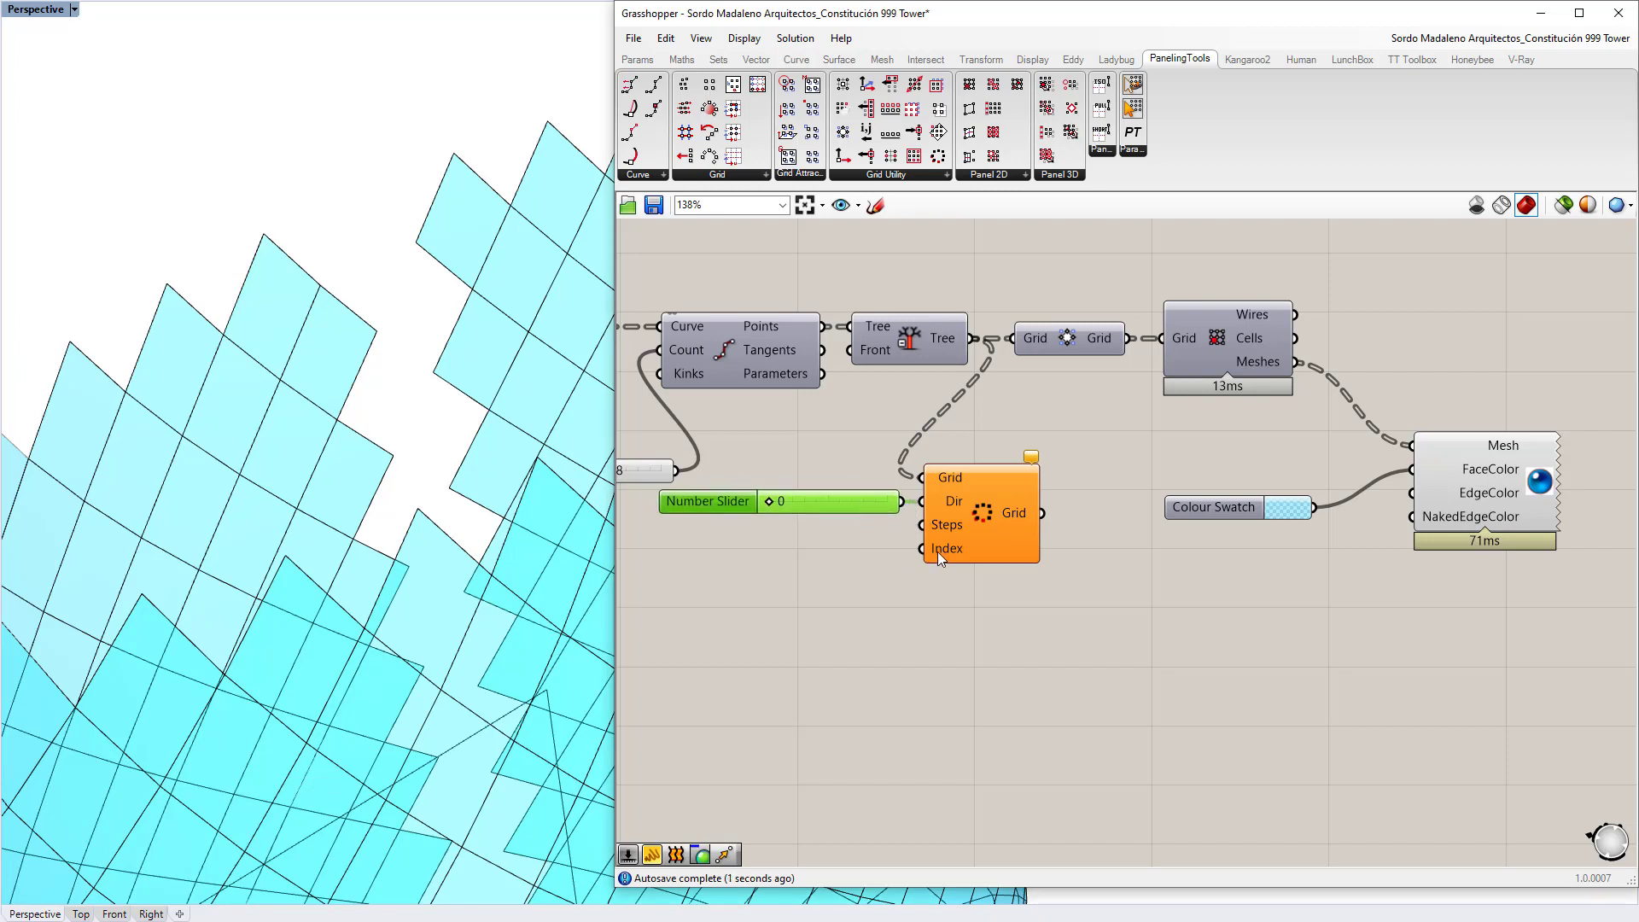
double_click(858, 577)
text(0)
key(Return)
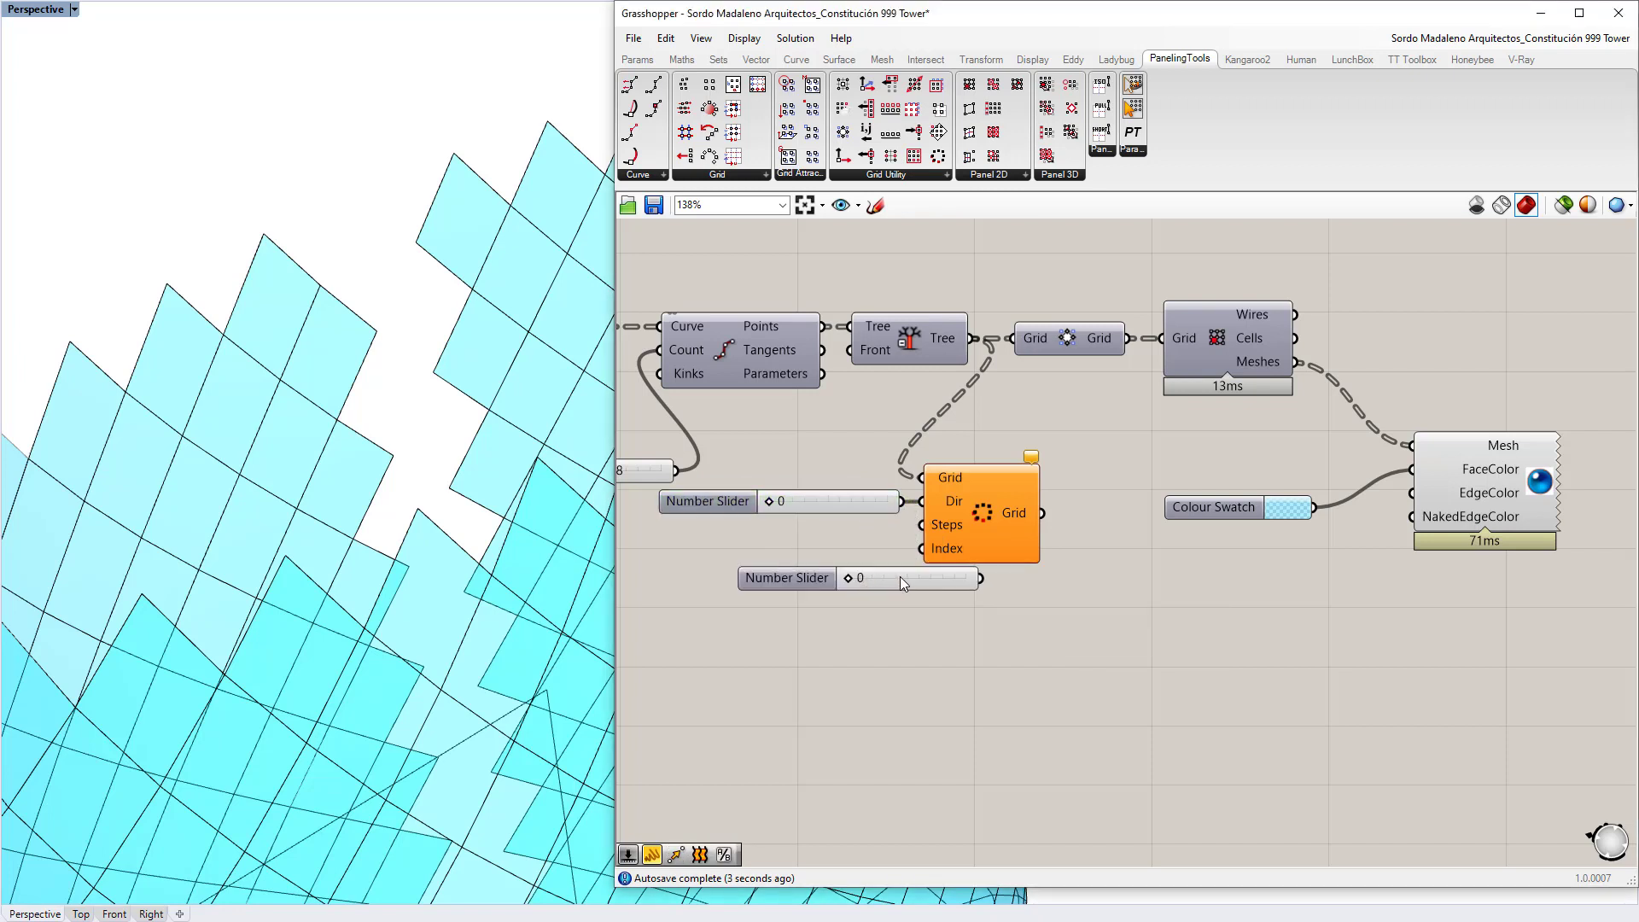
drag(900, 583, 922, 549)
click(952, 589)
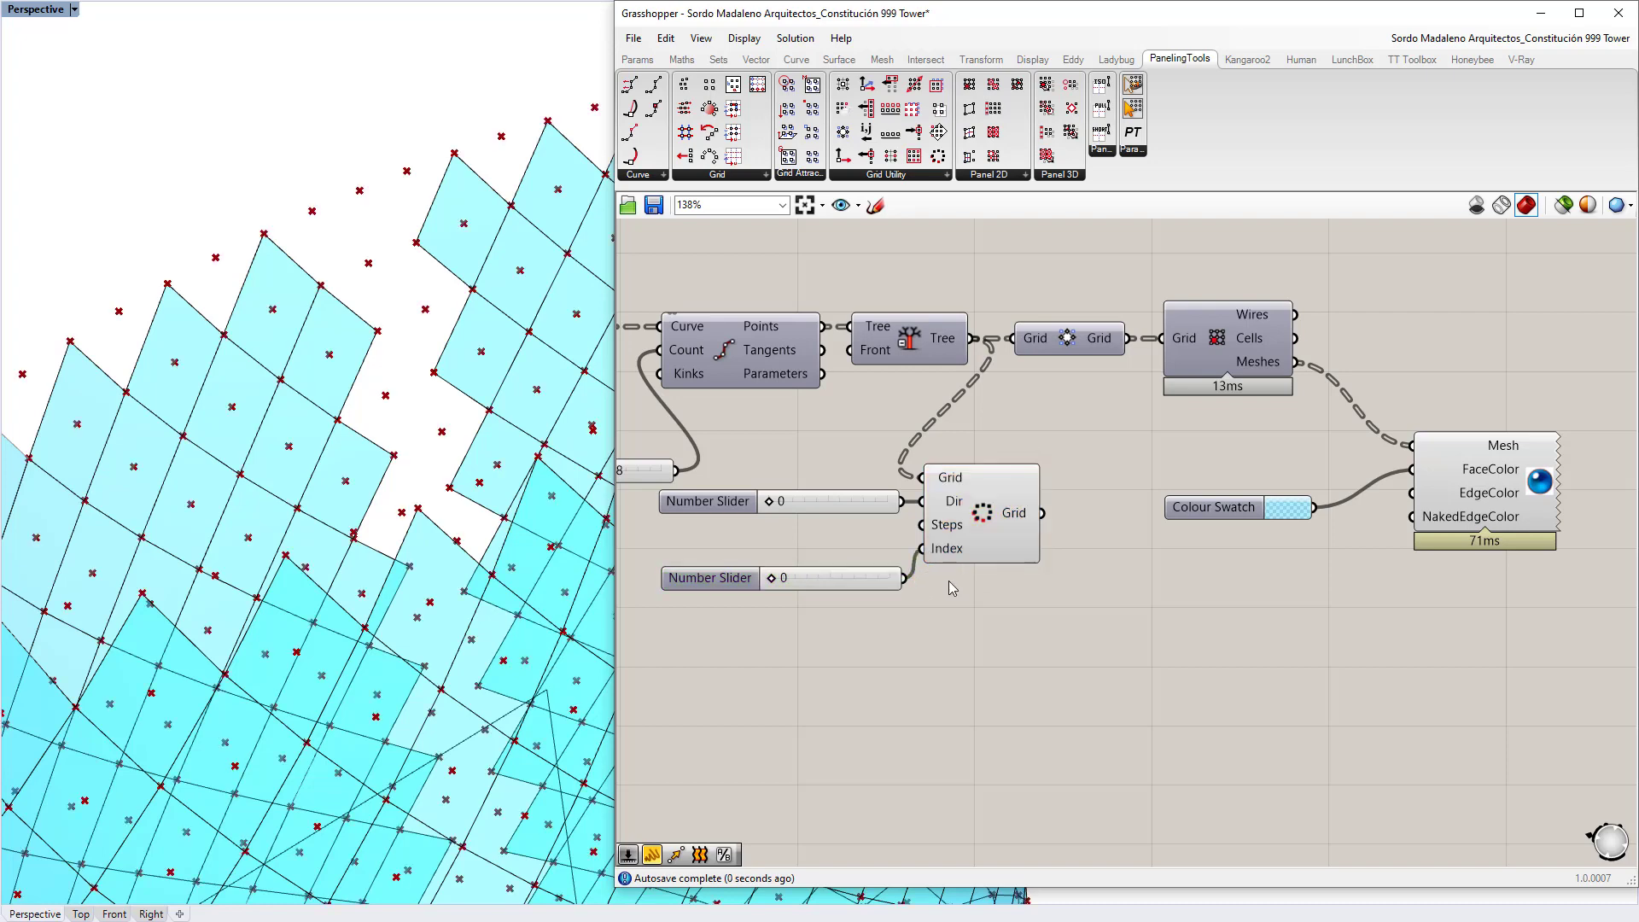
Step: Route the wrapped grid into Convert to Diamond and set the Dir slider to 1
drag(1036, 513, 1012, 339)
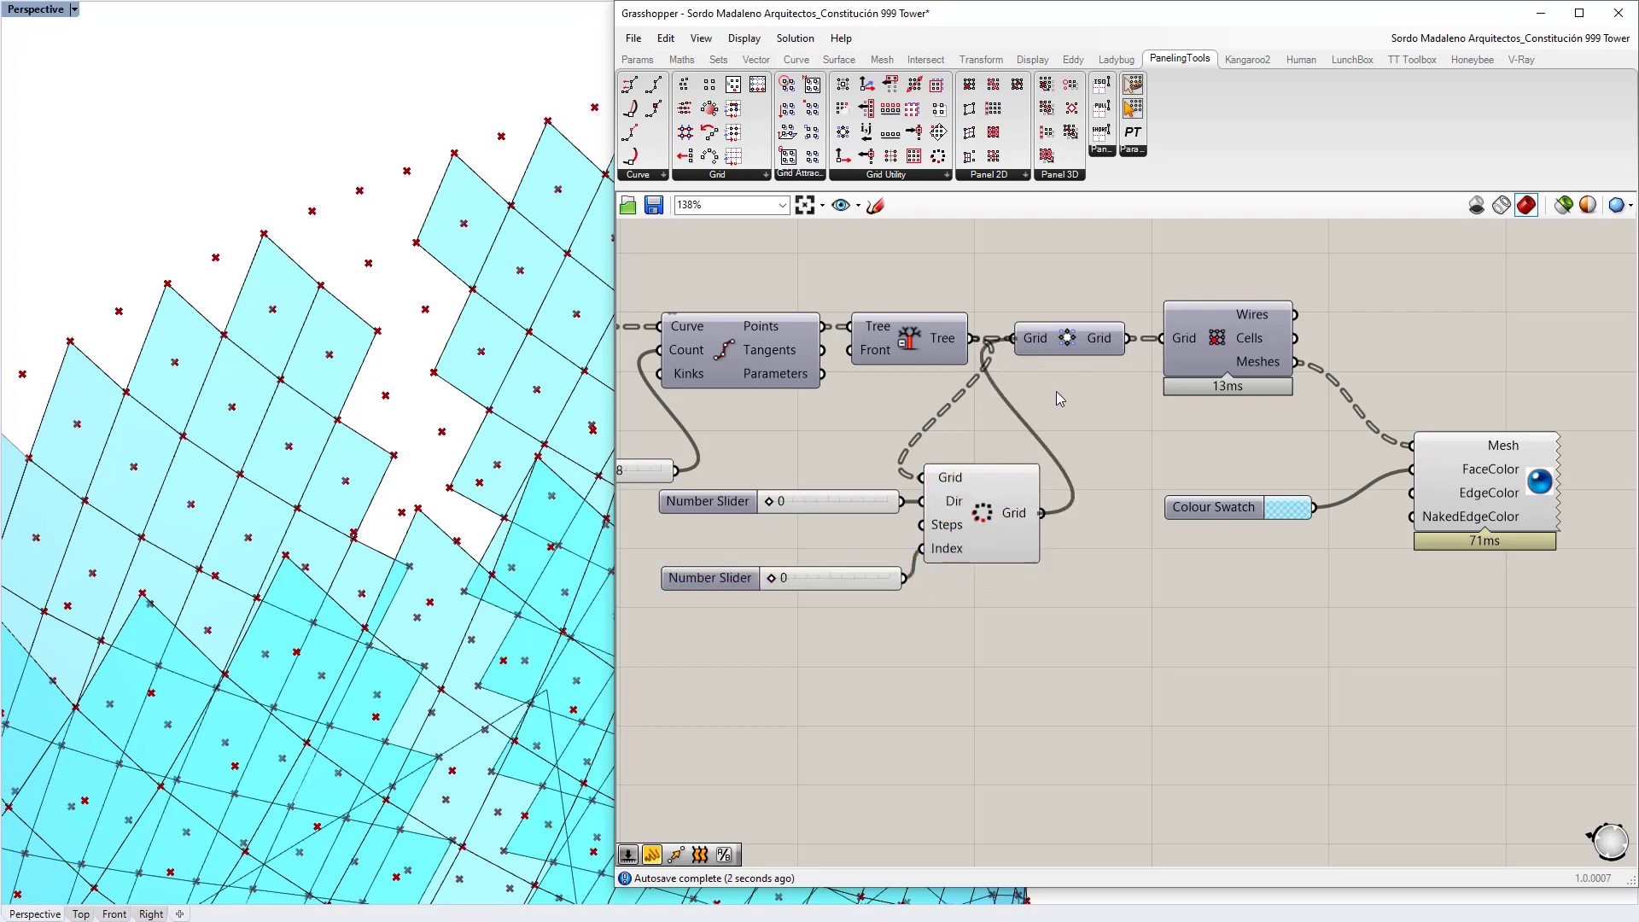
scroll(427, 502, down, 5)
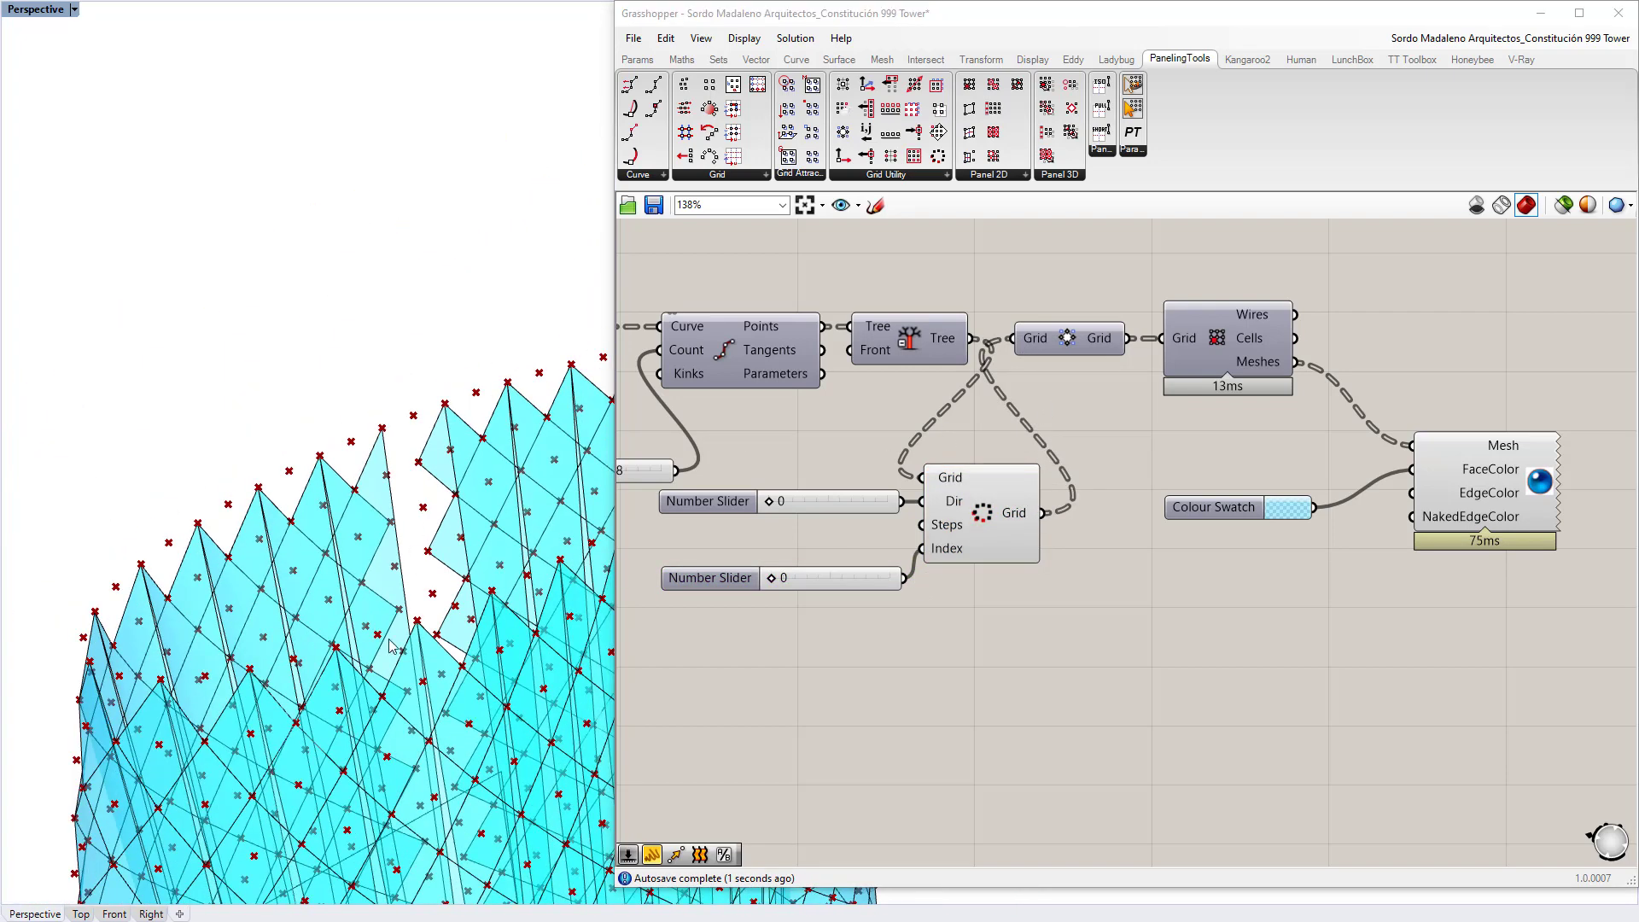
scroll(822, 502, up, 2)
double_click(814, 507)
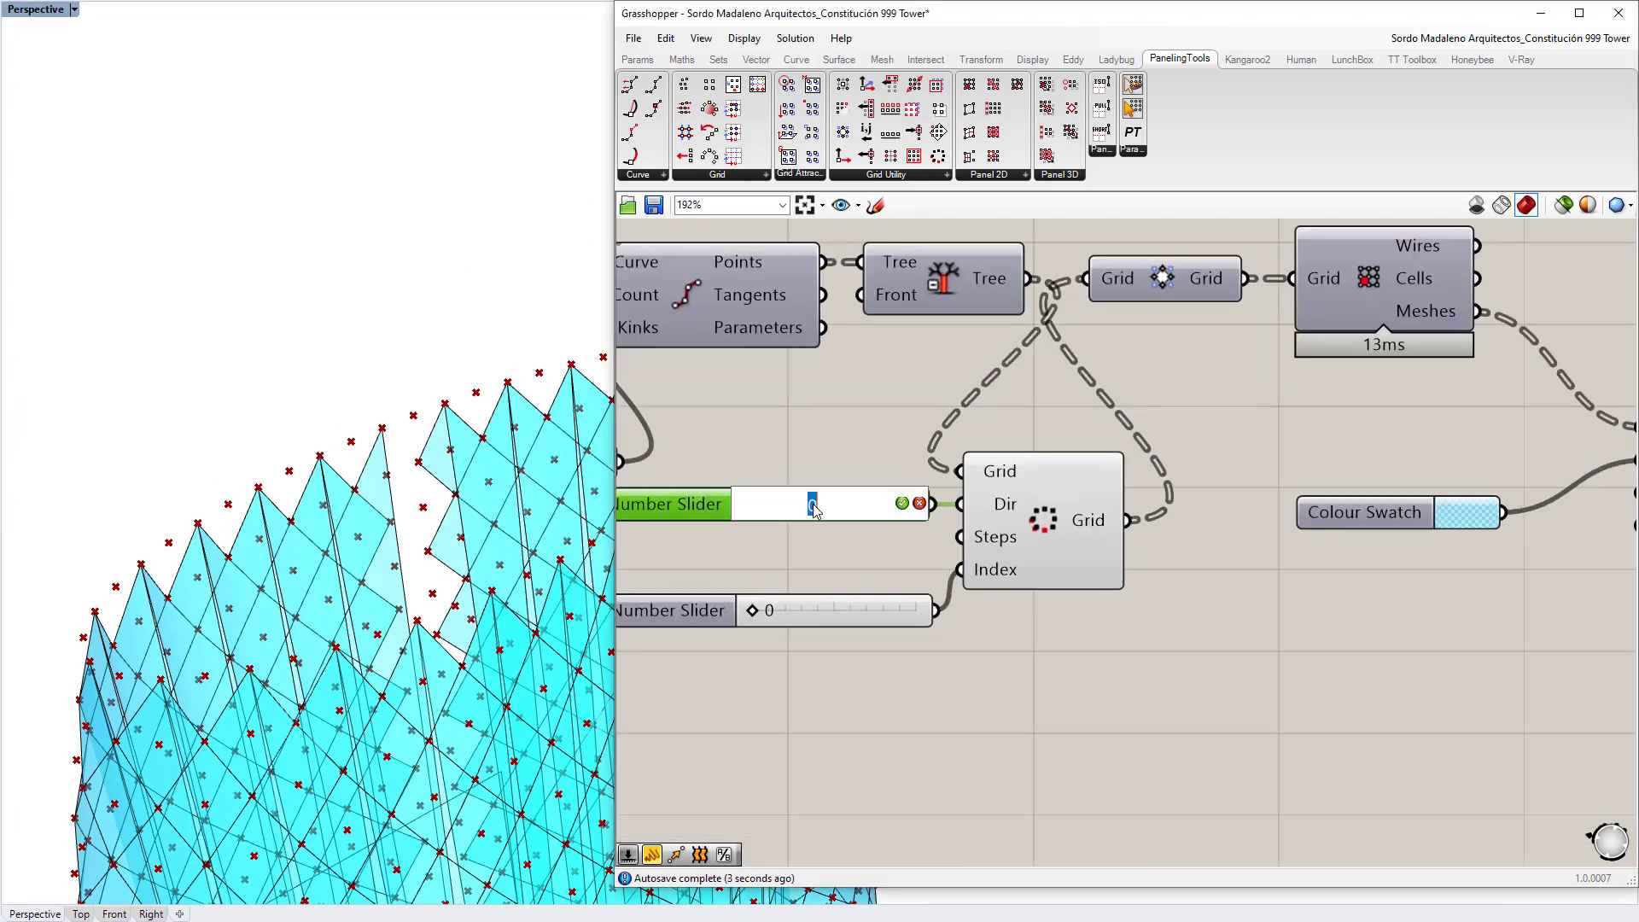
text(1)
key(Return)
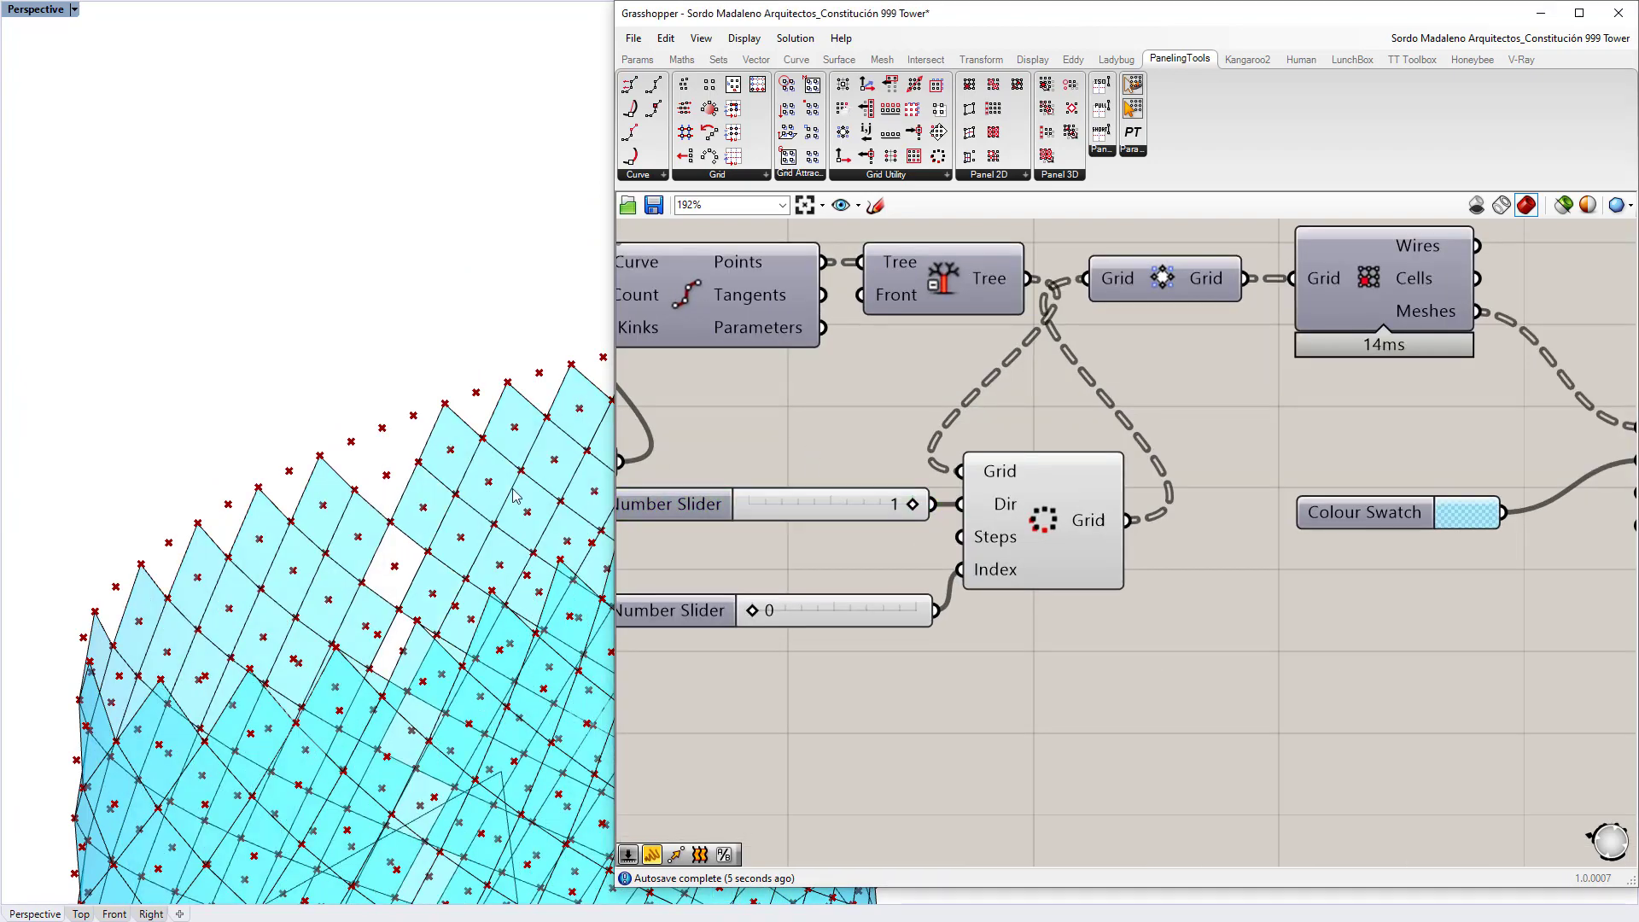
Step: Hide the Wrap Grids point preview and reconnect its output to the diamond conversion
right_drag(517, 495, 465, 531)
click(1069, 495)
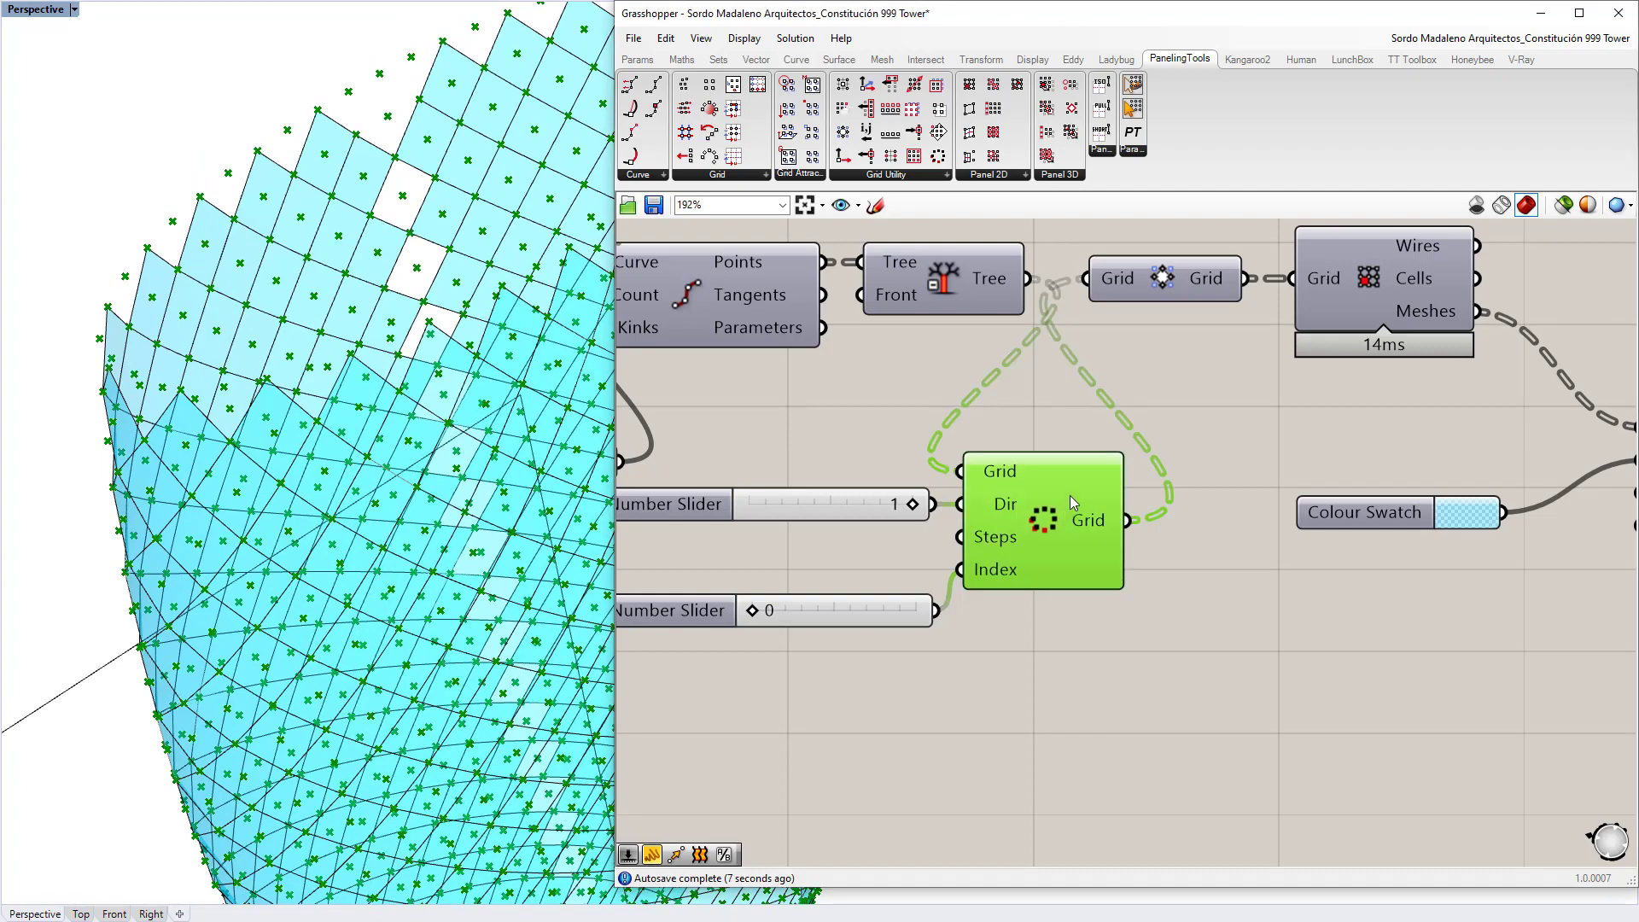
key(ctrl+q)
click(946, 401)
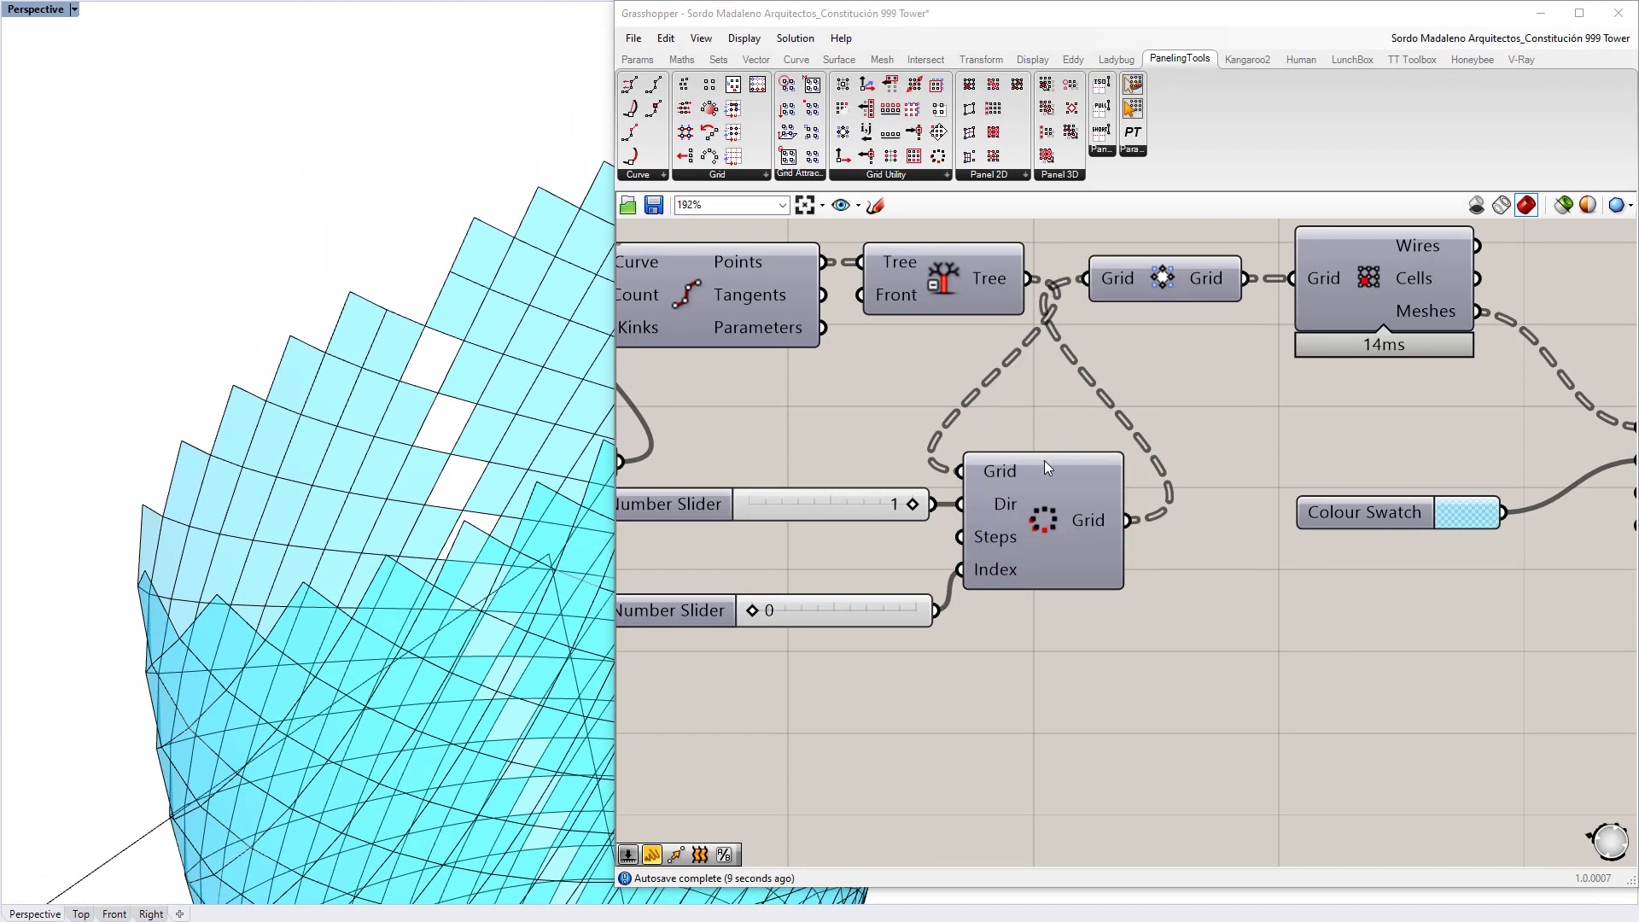
ctrl+drag(1082, 279, 1036, 380)
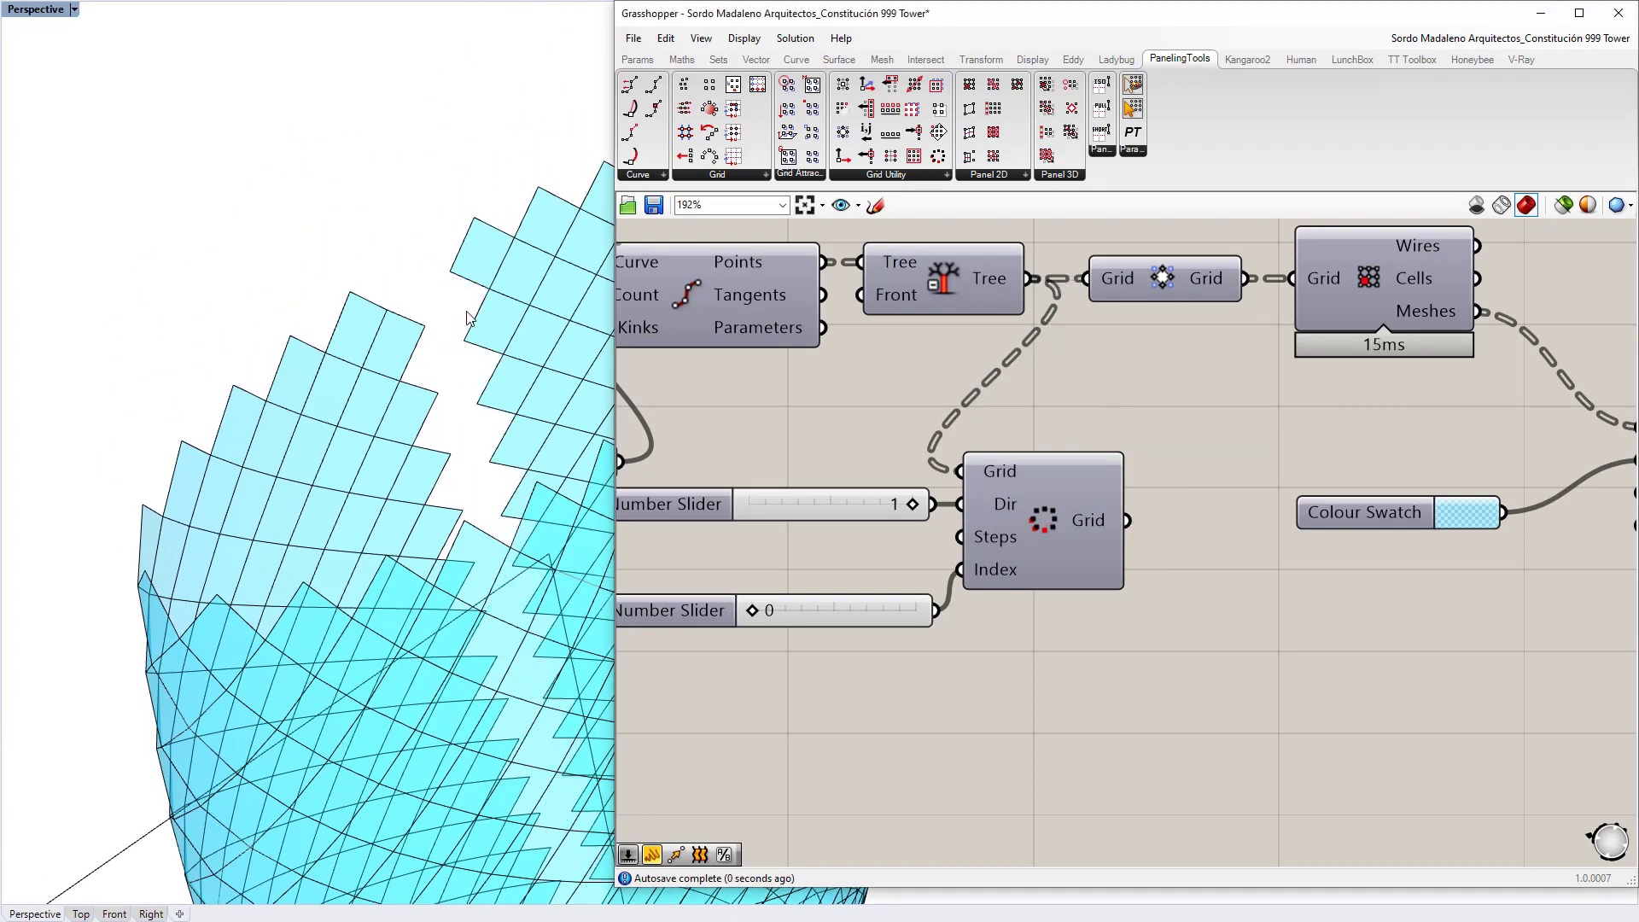
shift+drag(1127, 519, 1086, 279)
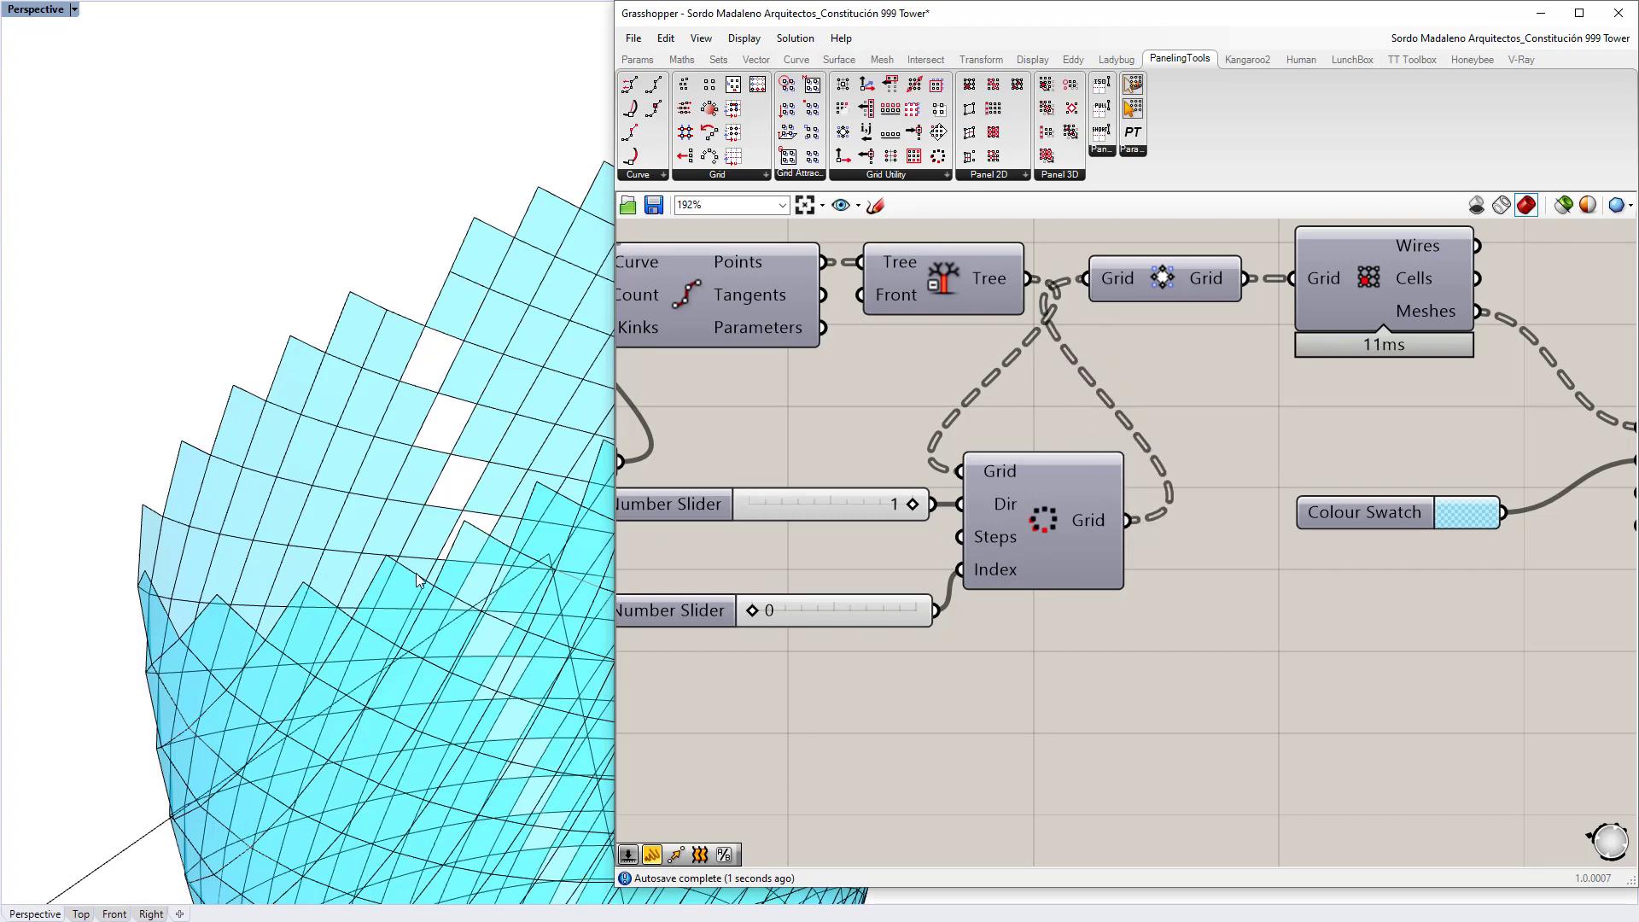
Step: Rearrange the grid, mesh, colour, slider and Wrap Grids components into a neat row
scroll(1208, 379, down, 5)
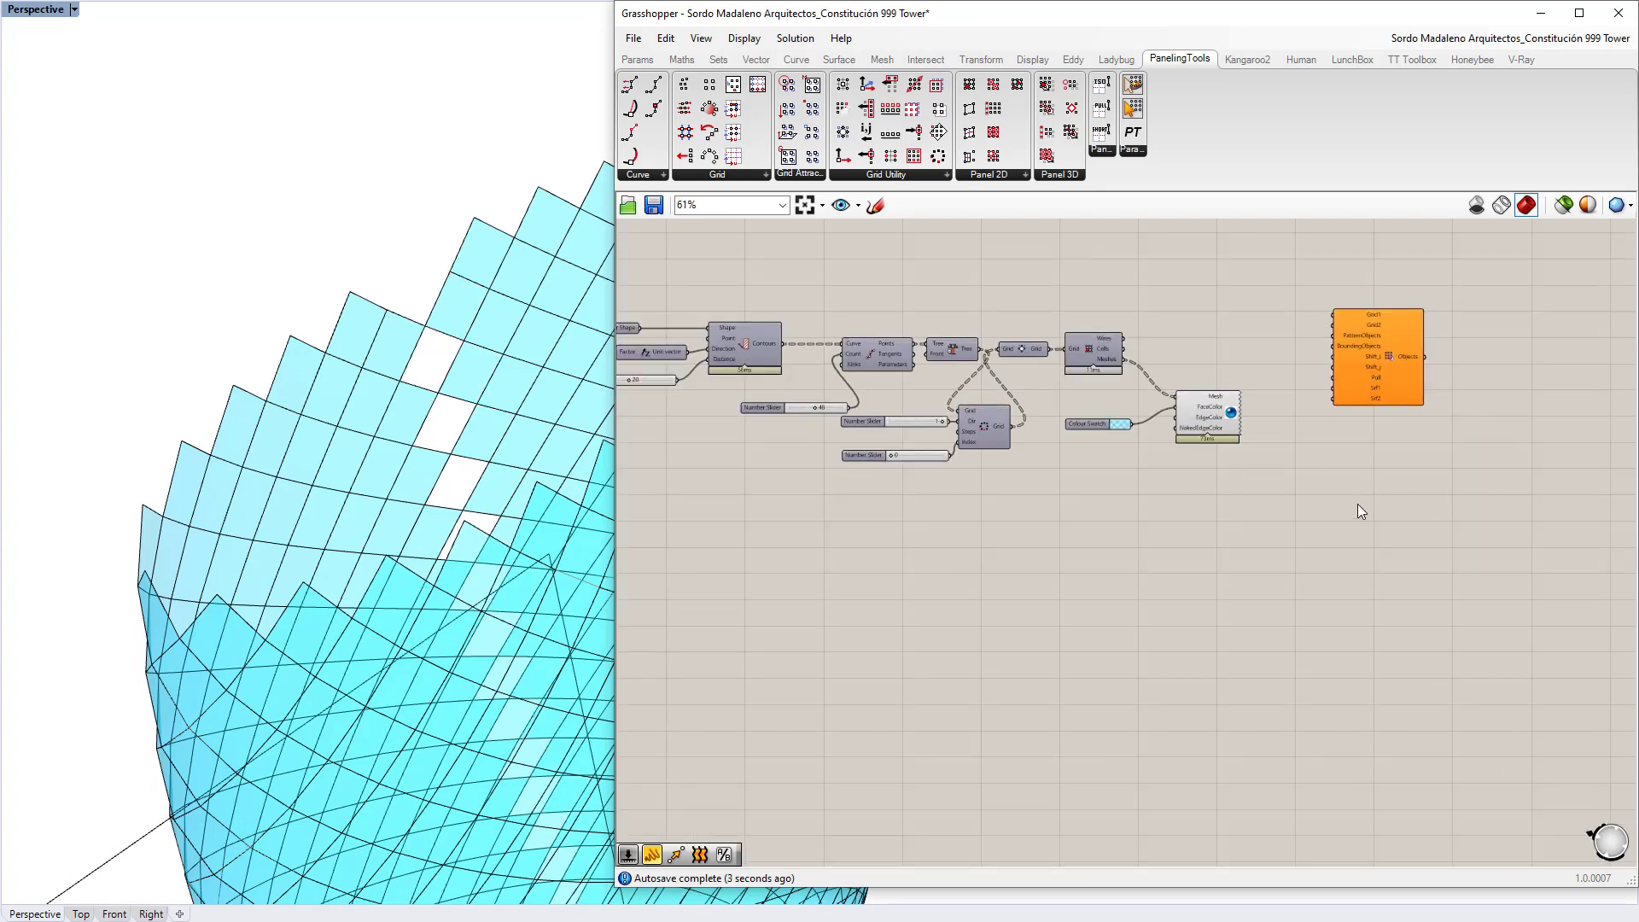
drag(1109, 377, 1193, 350)
drag(960, 456, 835, 397)
drag(1002, 434, 1118, 385)
click(1165, 519)
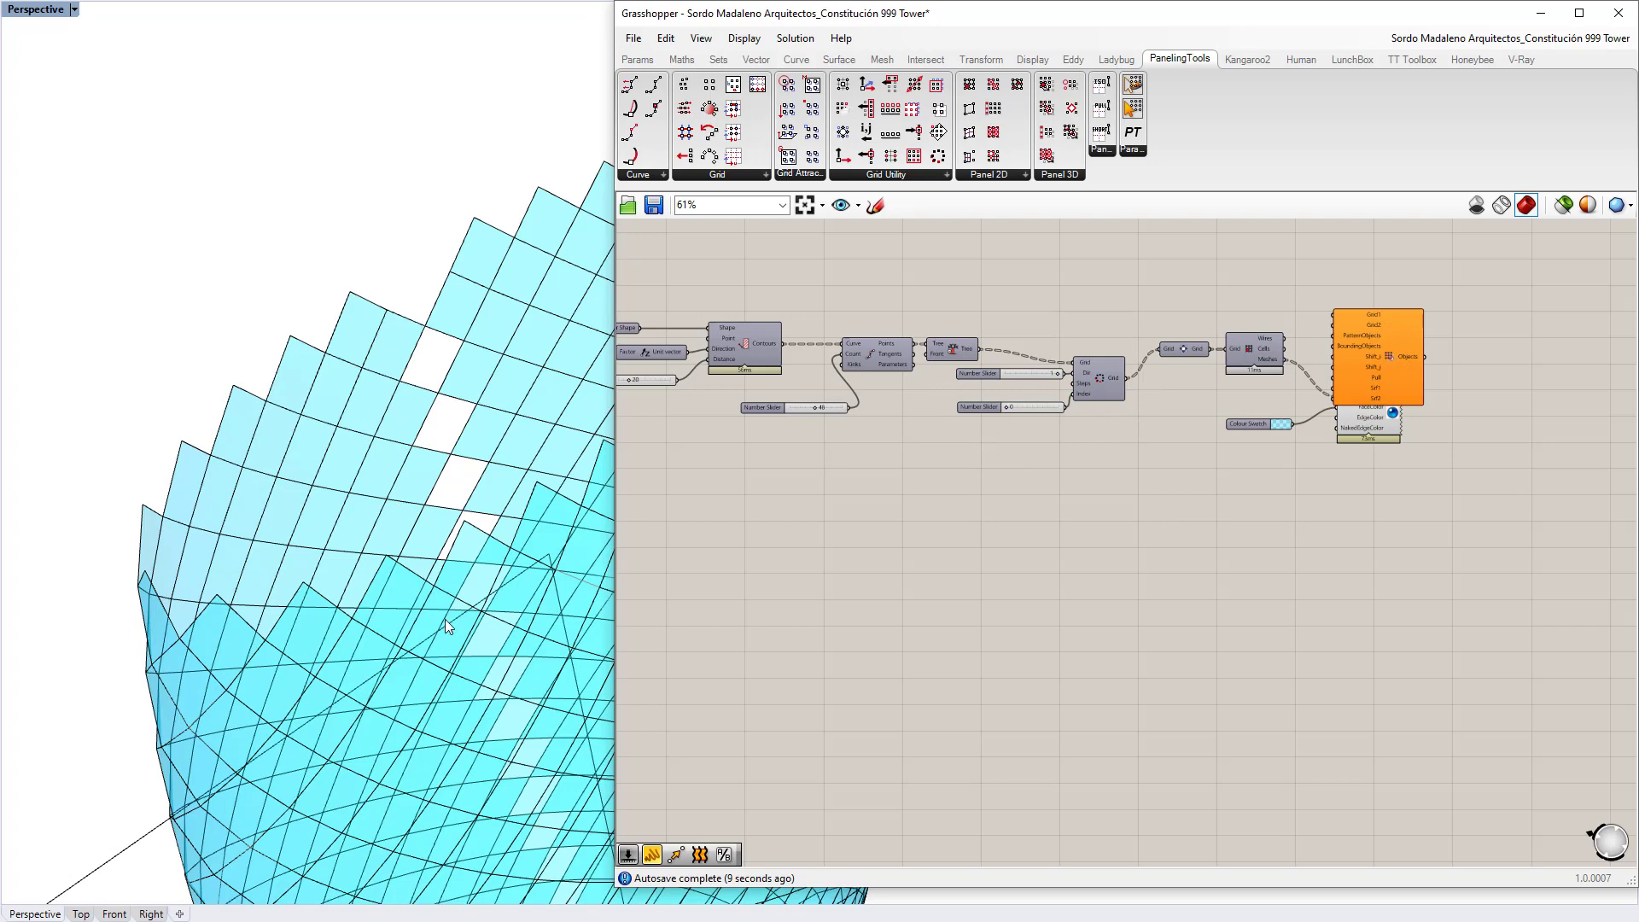
Step: Wire Convert to Diamond's Grid output into the Morph 3D component's Grid1 input
click(476, 611)
click(1221, 458)
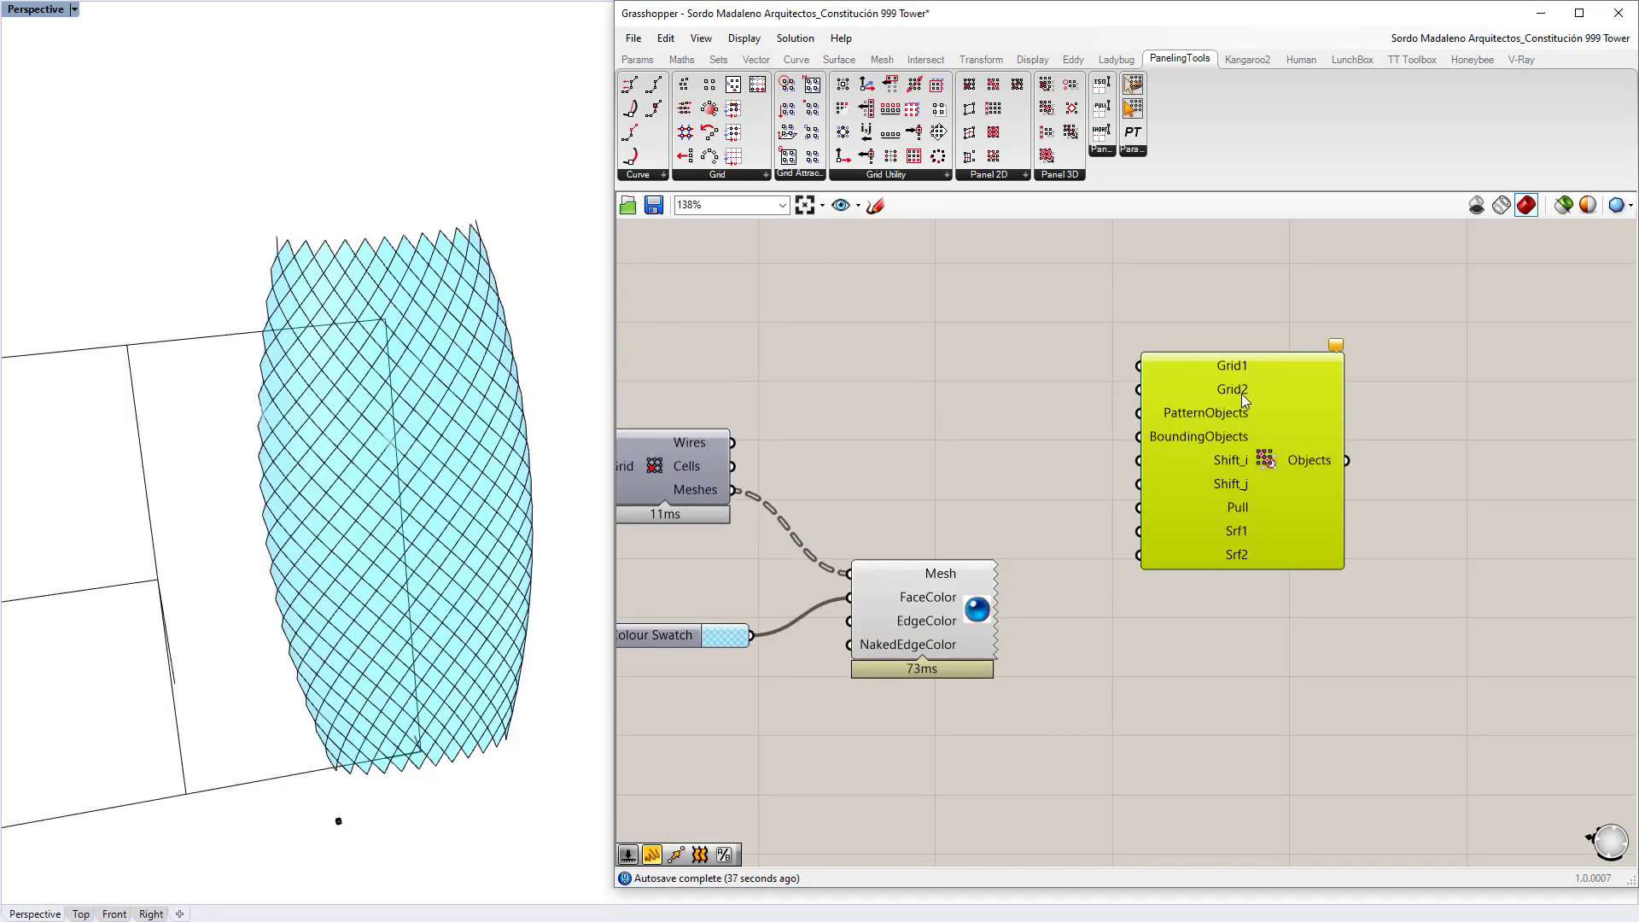
click(934, 424)
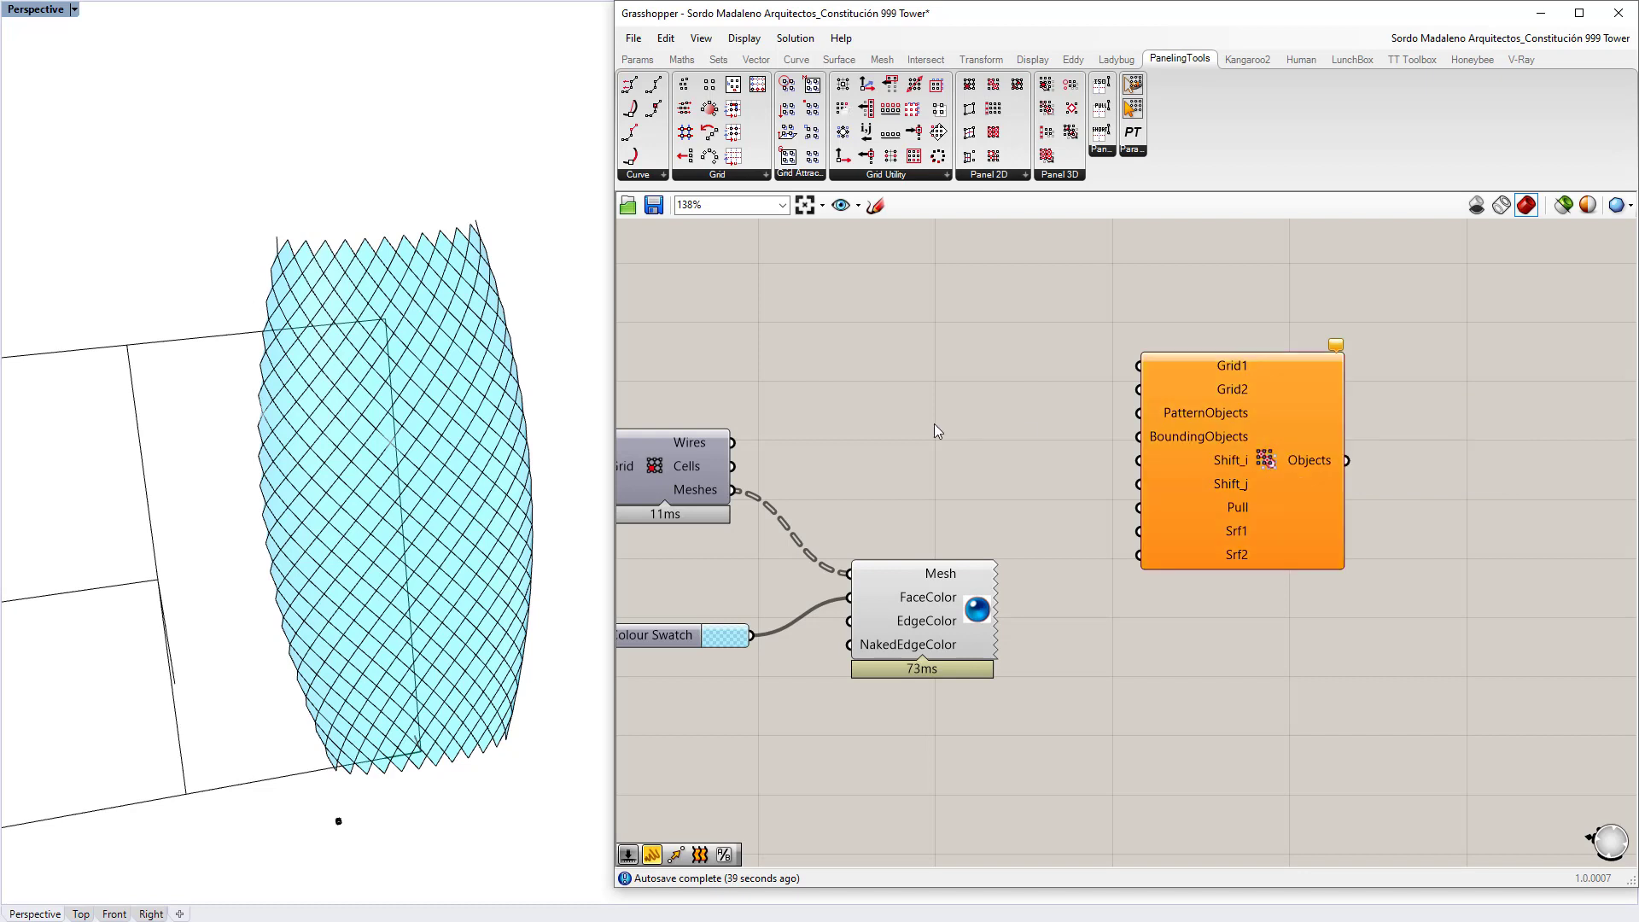
right_drag(934, 423, 1100, 396)
scroll(1101, 398, down, 3)
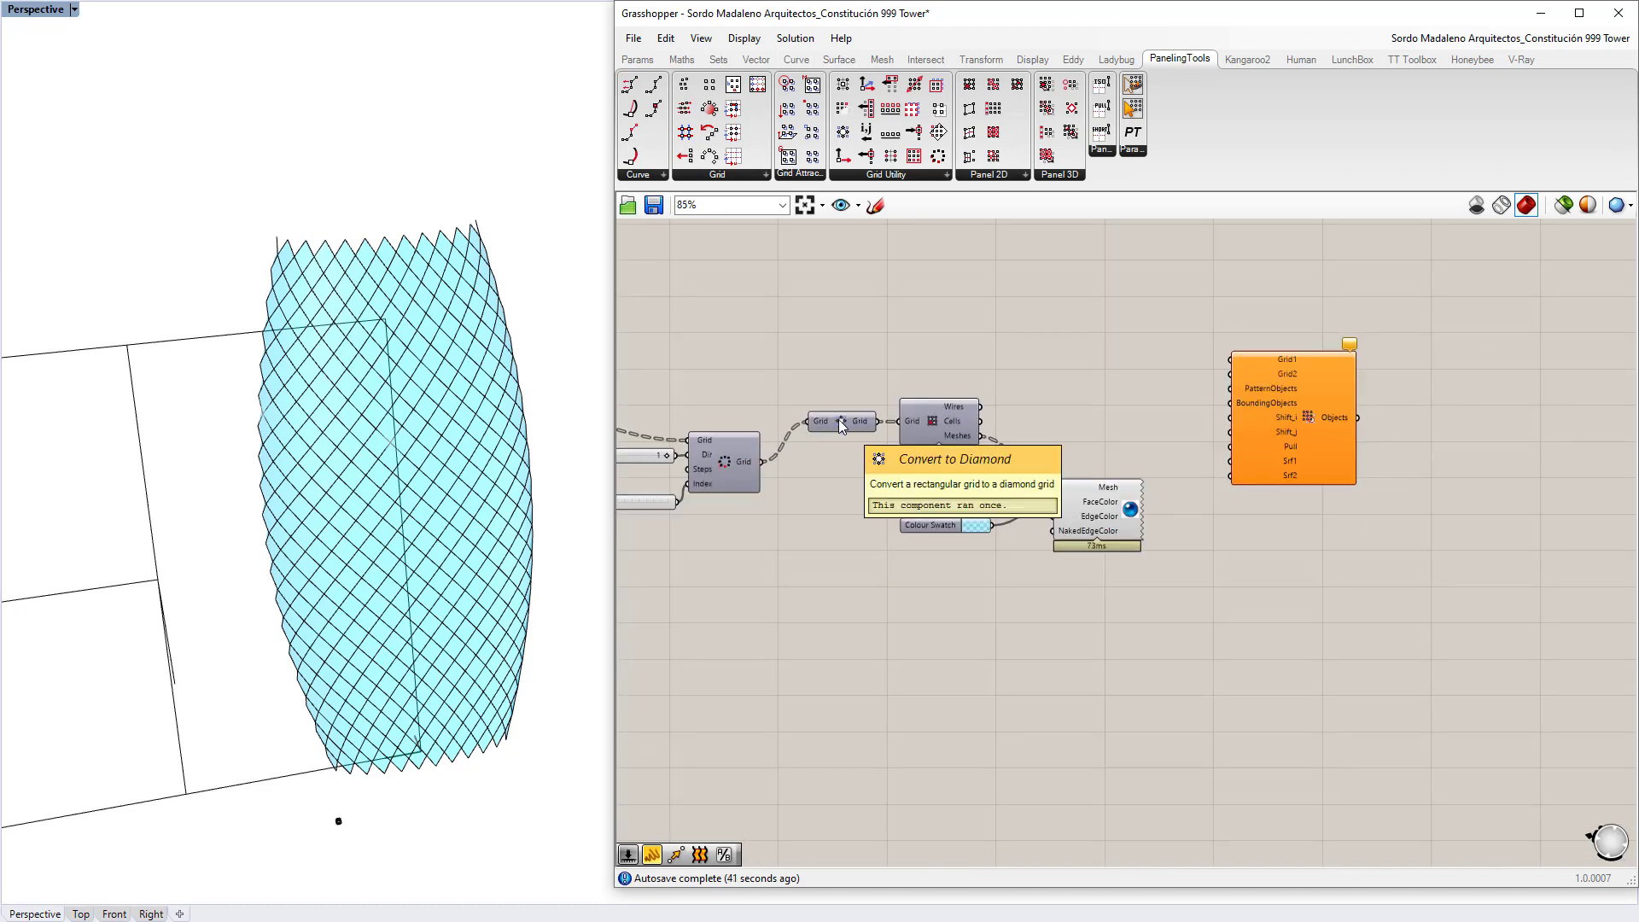
drag(841, 426, 1234, 360)
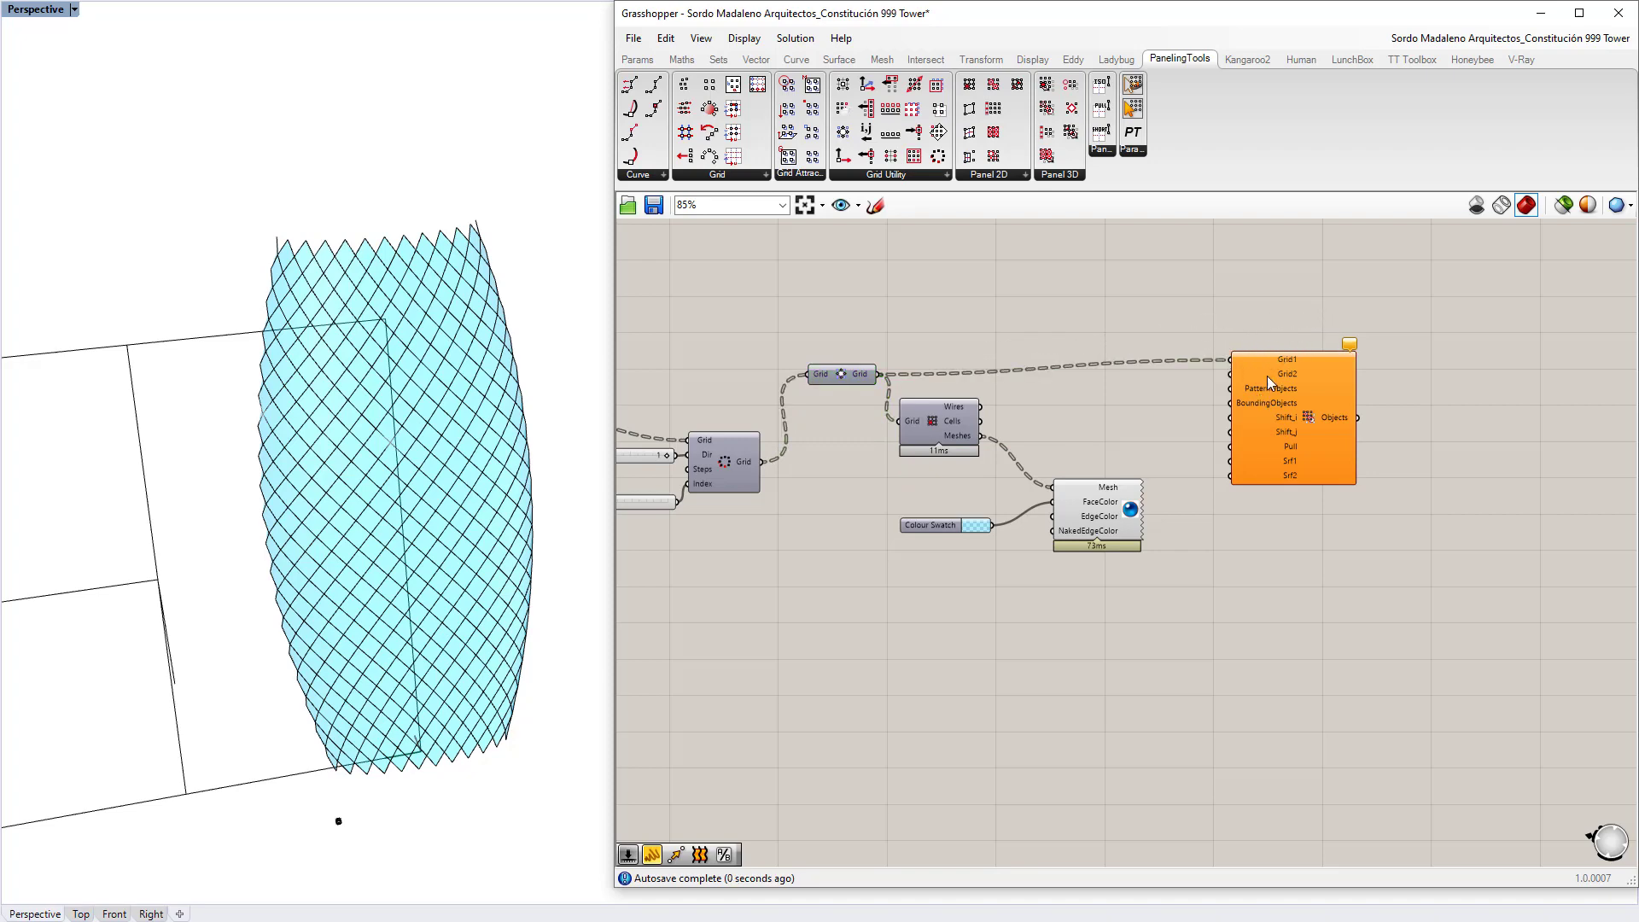
right_drag(172, 338, 98, 134)
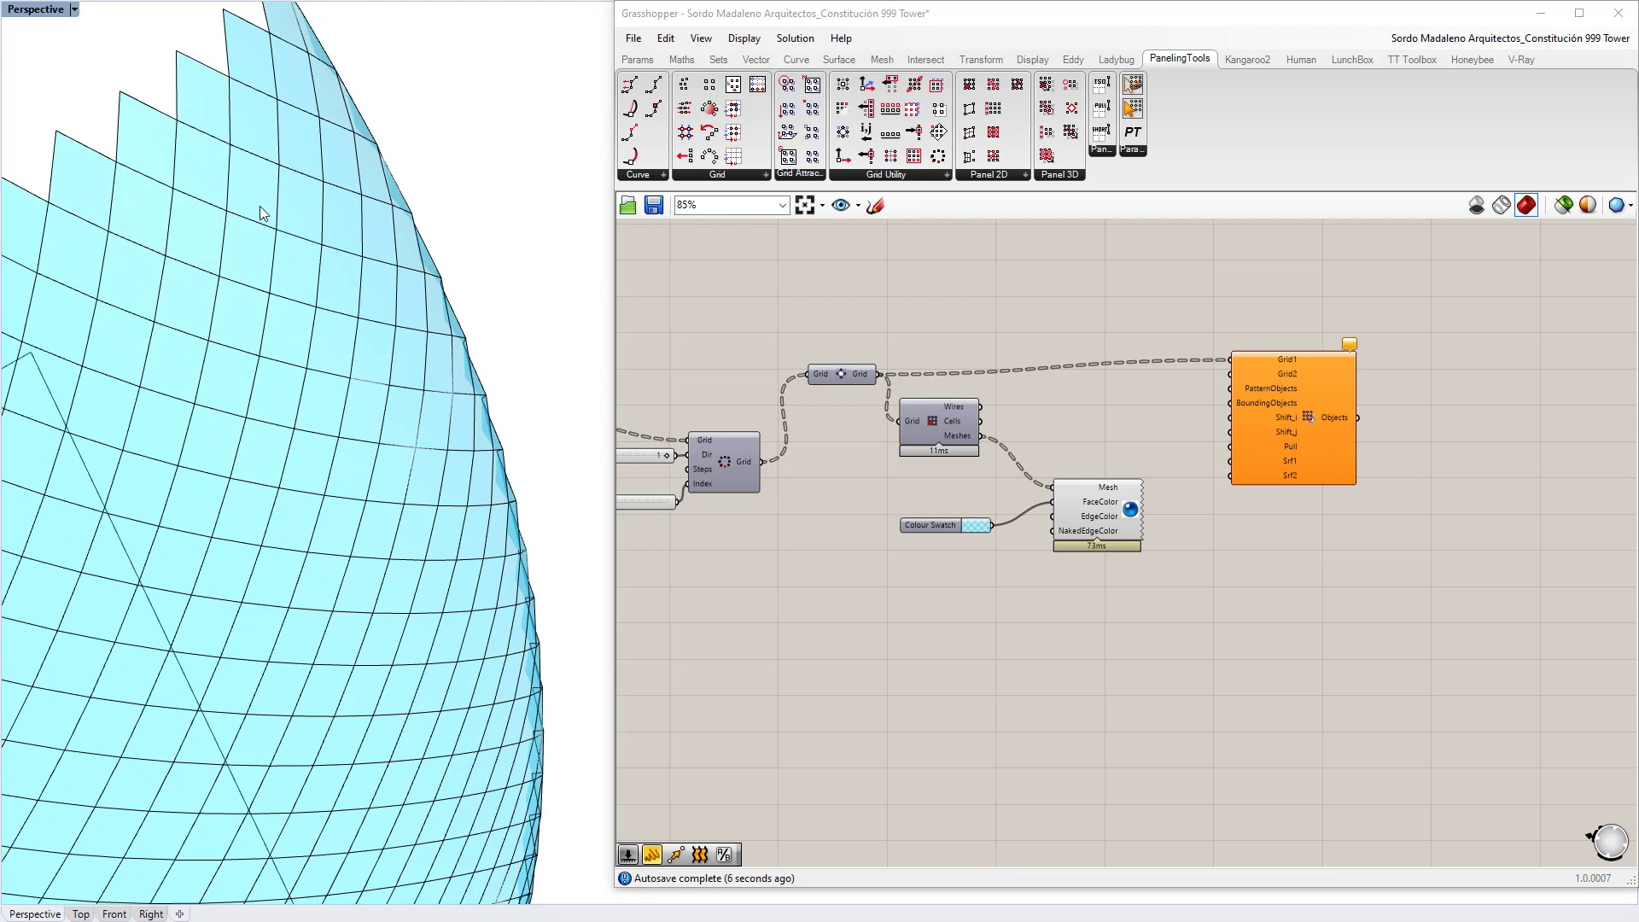
Step: Place an Offset Grid component and connect the point grid to its Grid input
double_click(972, 308)
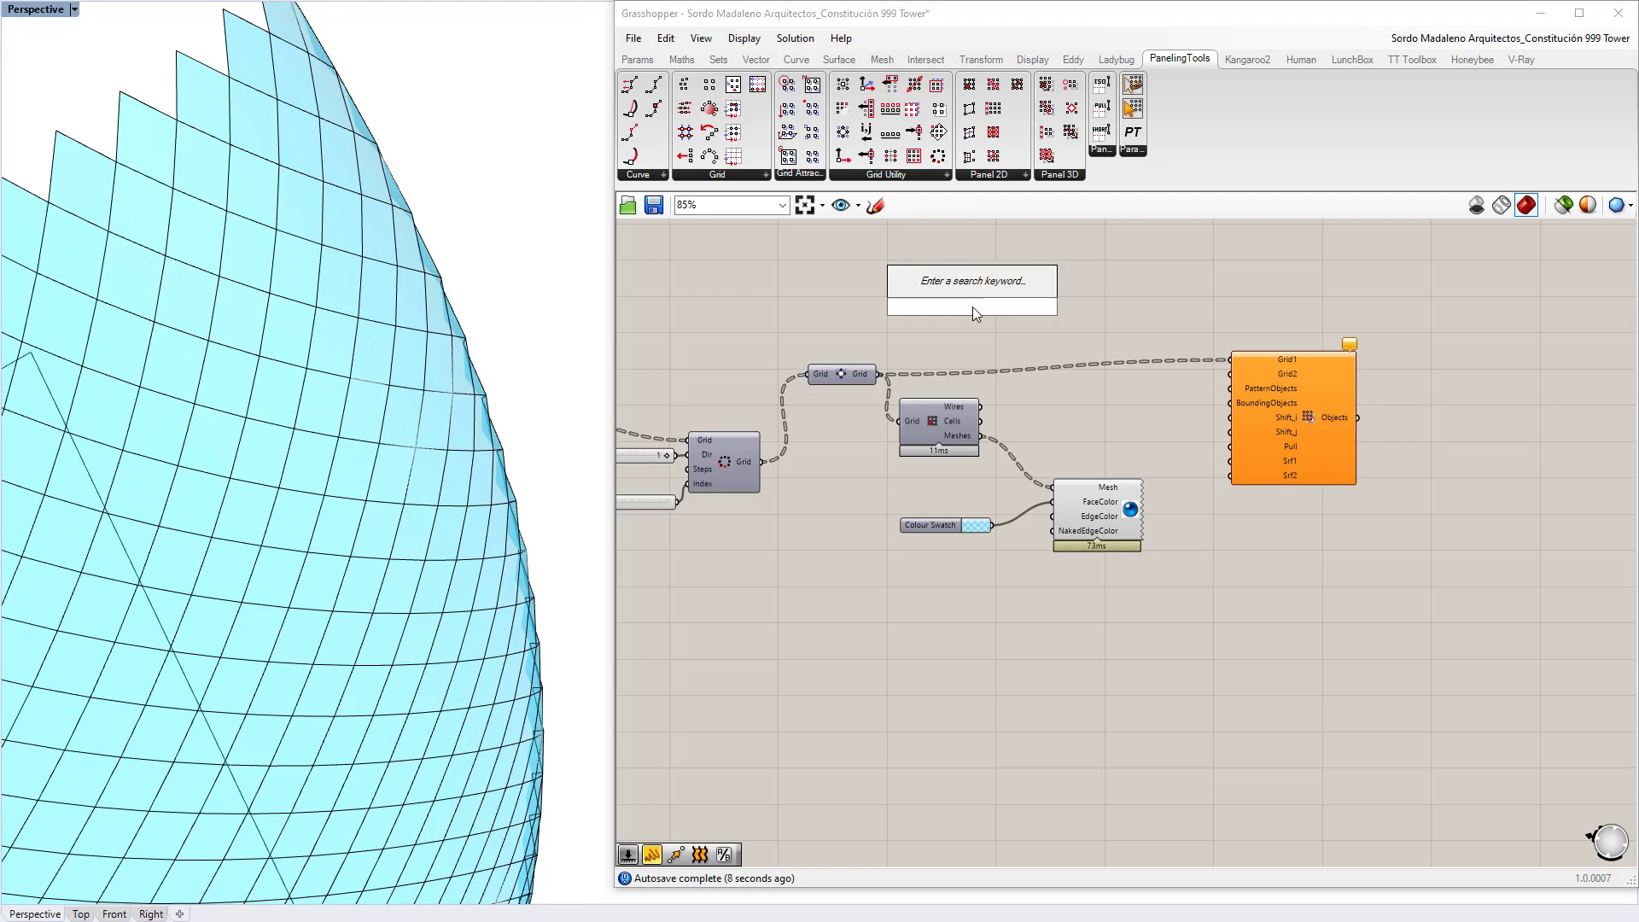
text(offset)
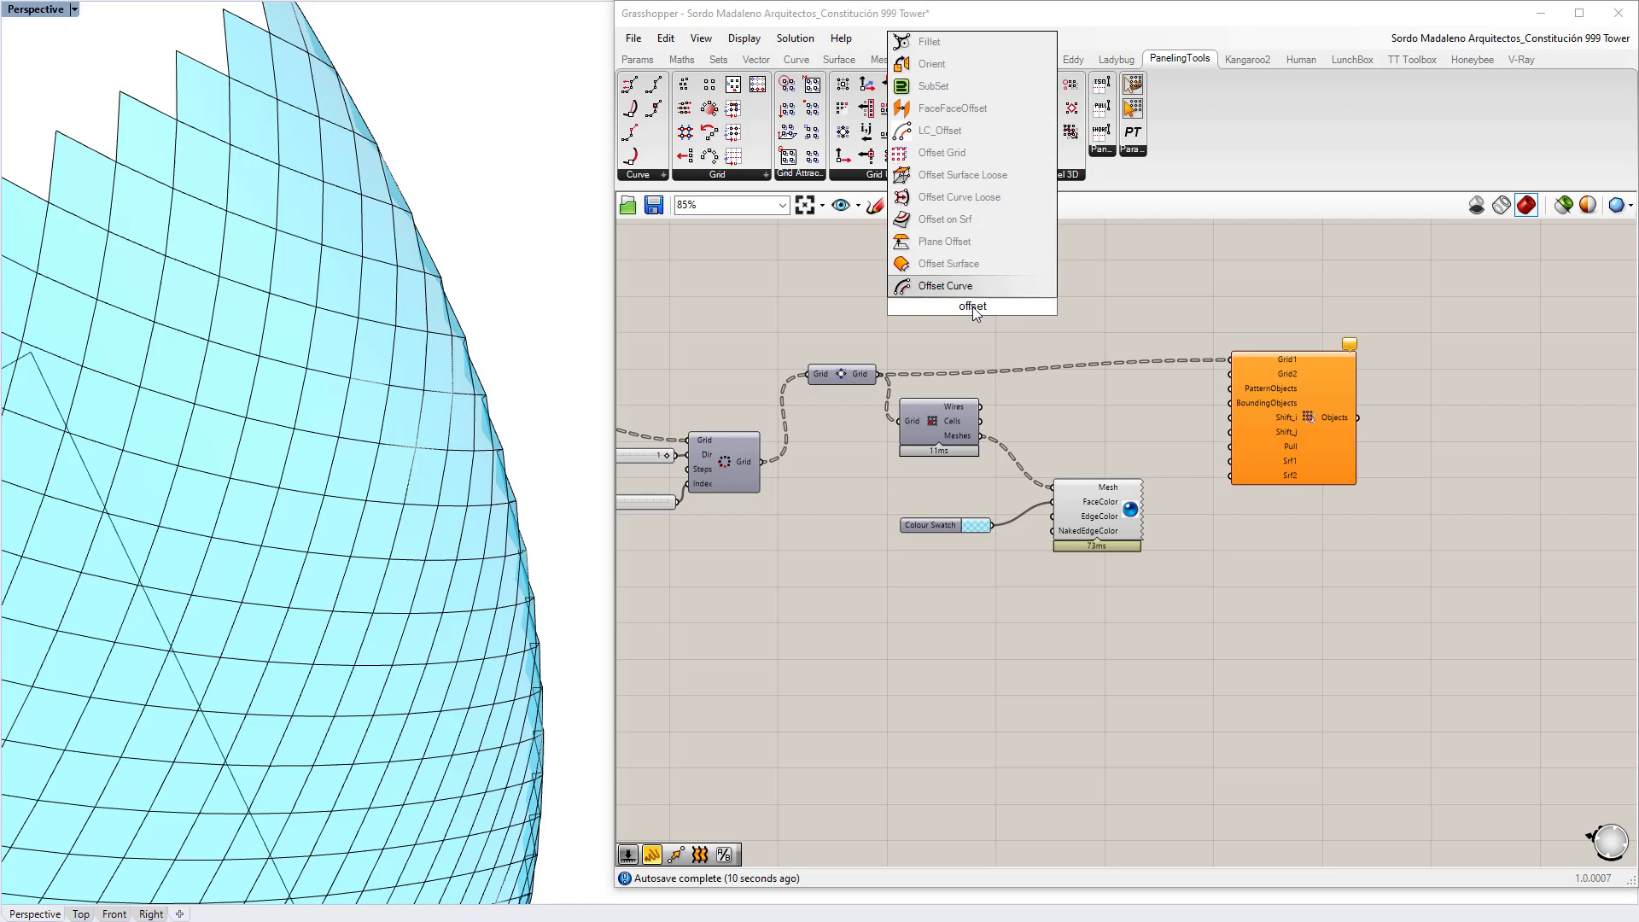
key(Up)
key(Up)
key(Up)
key(Up)
key(Up)
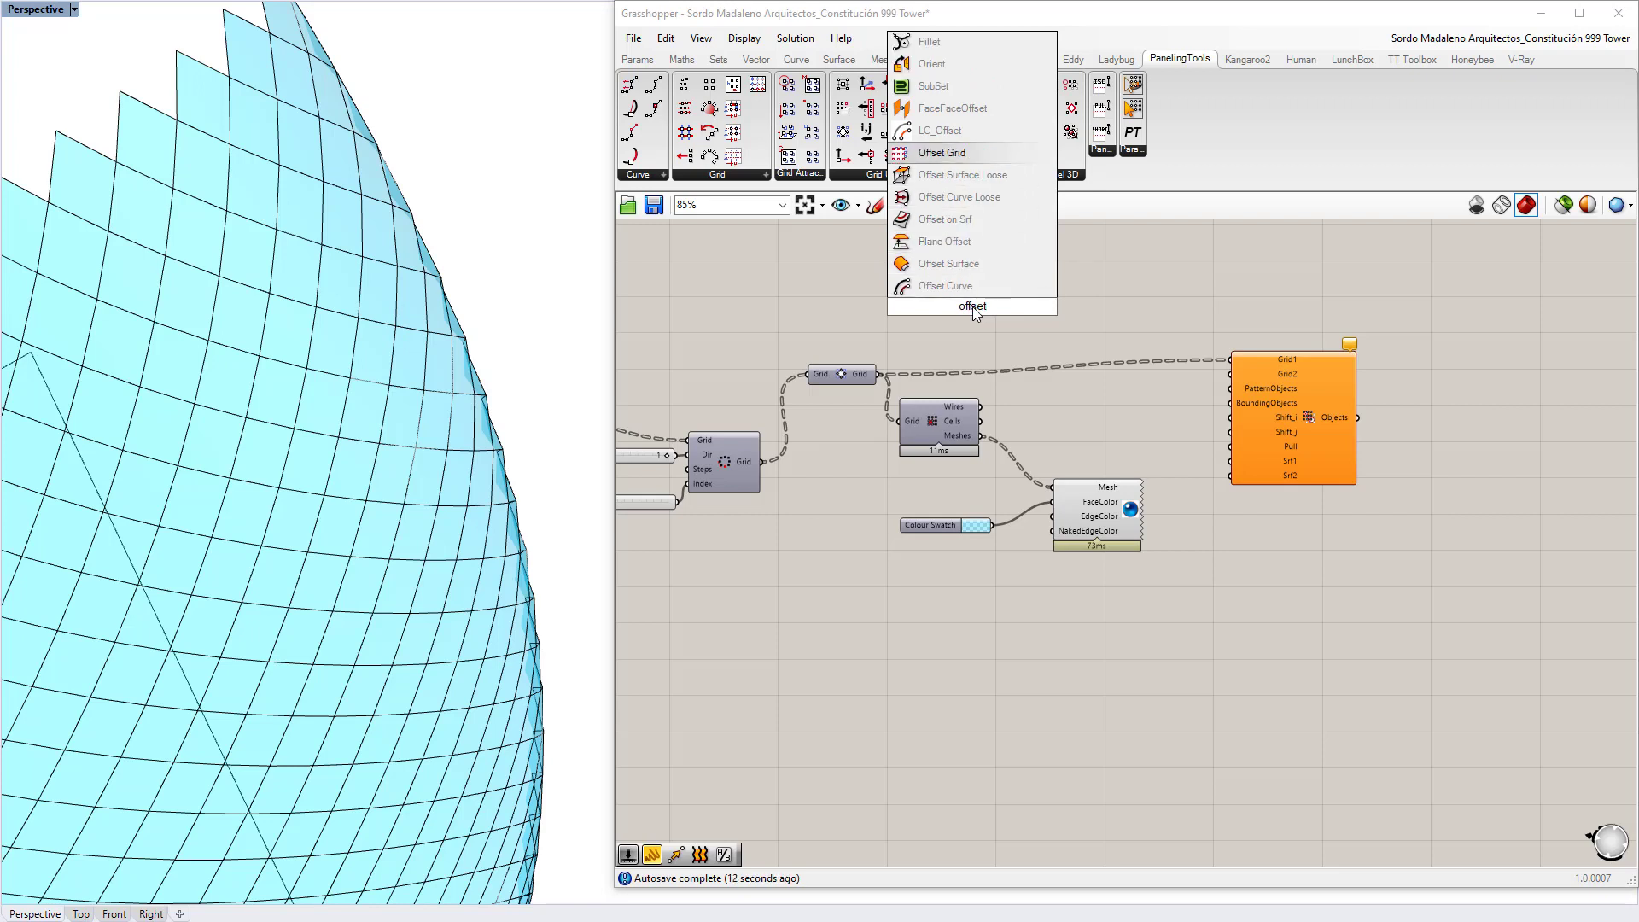
key(Return)
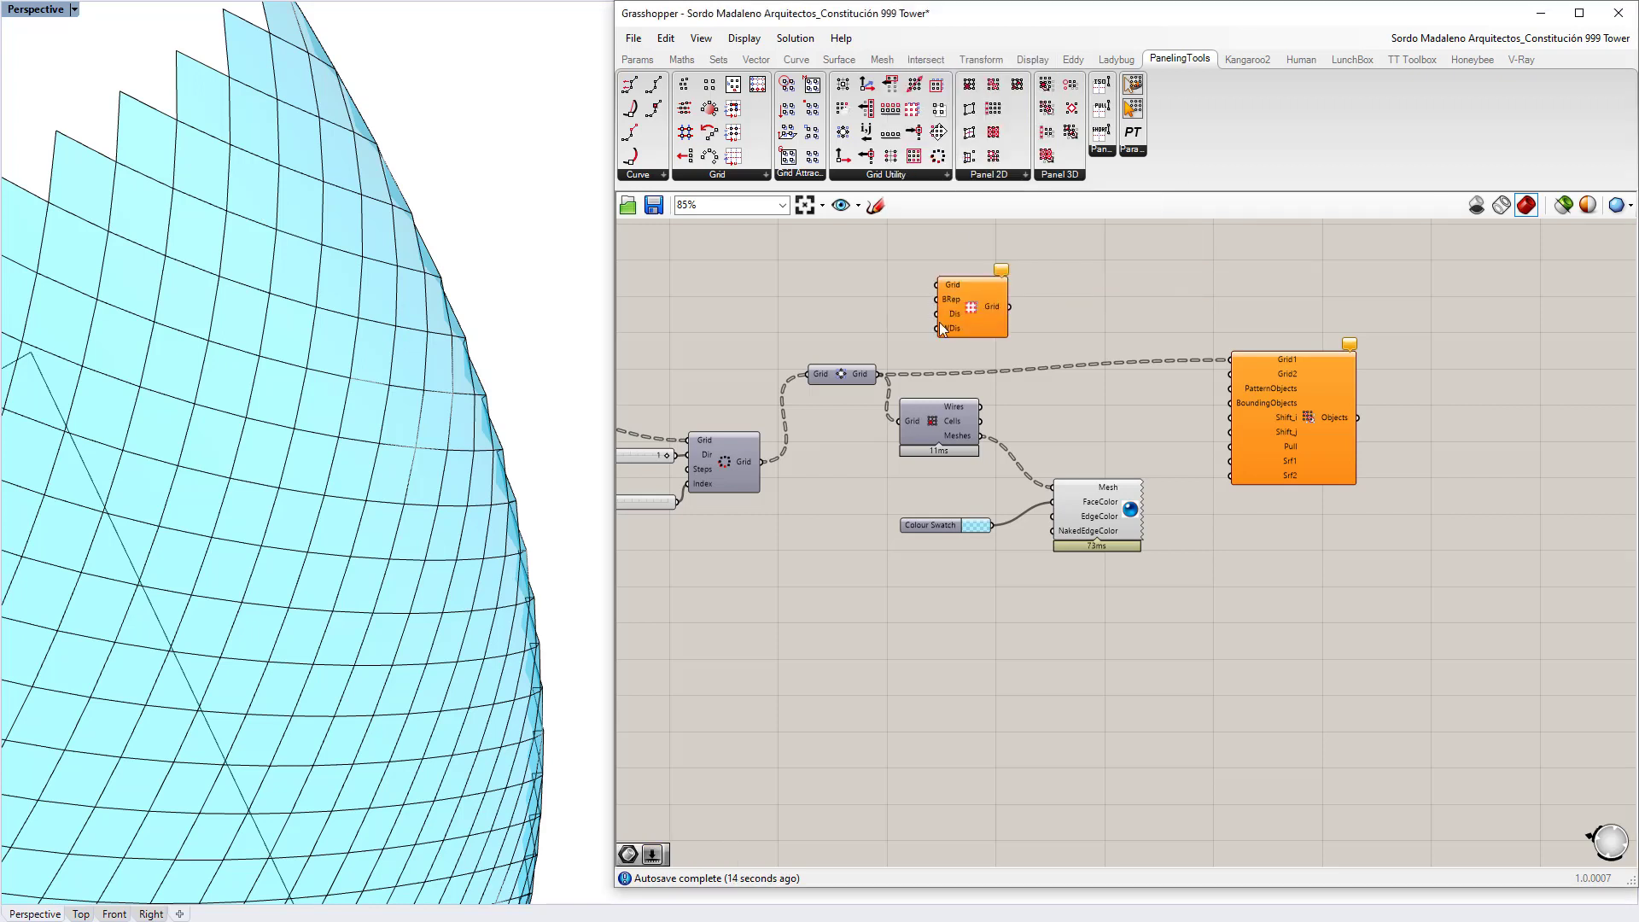
scroll(875, 342, up, 3)
drag(922, 300, 937, 321)
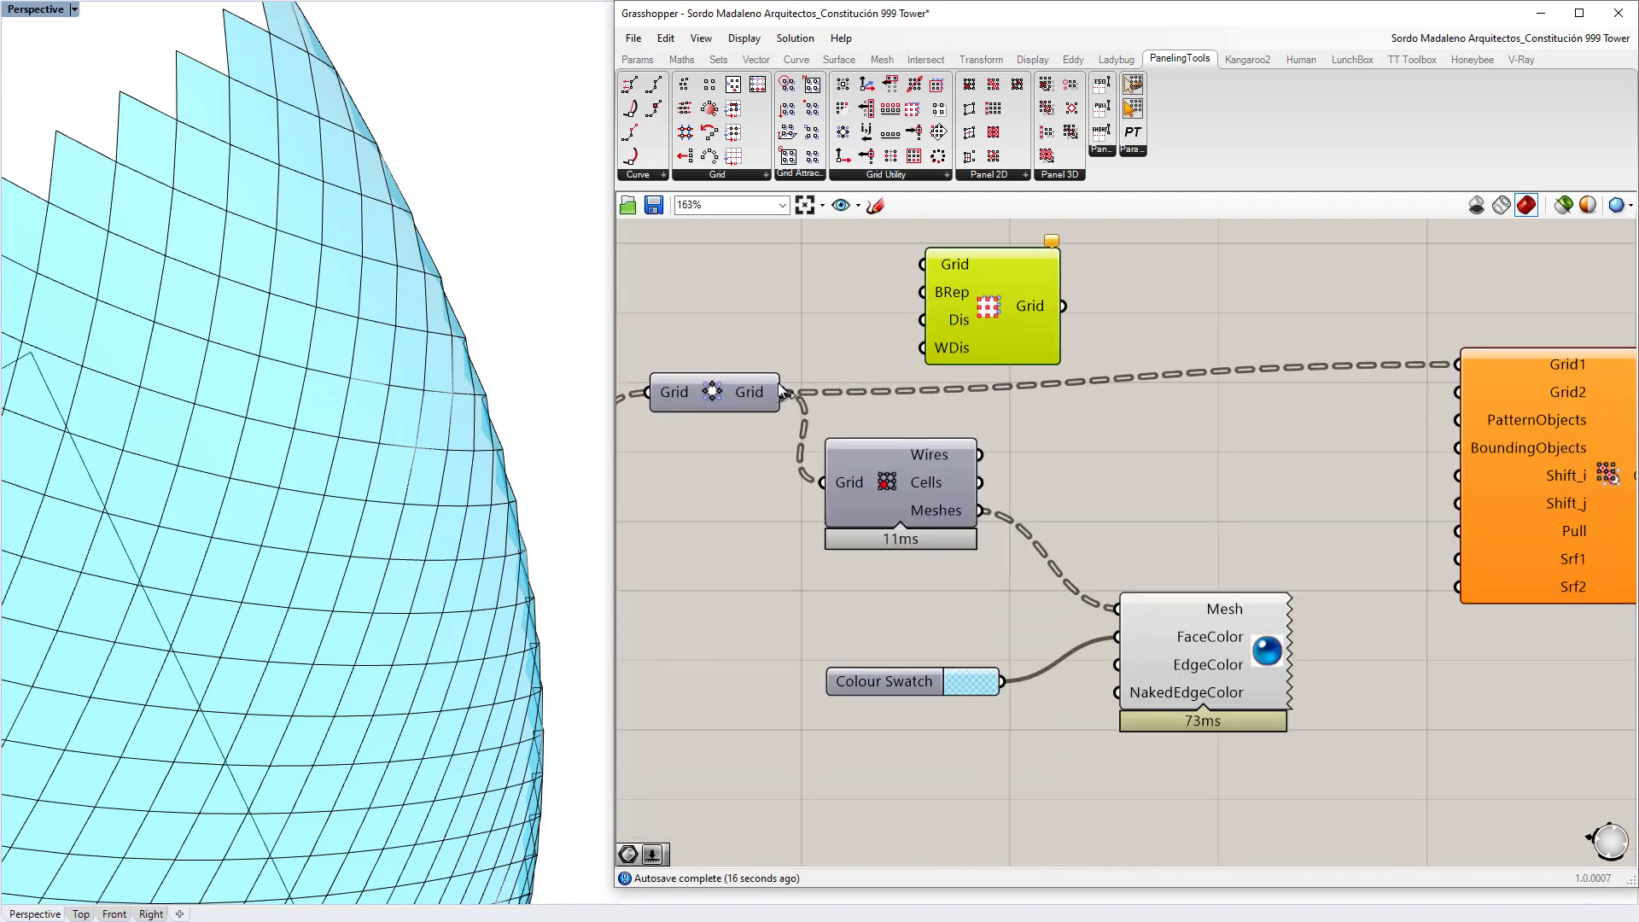
drag(828, 368, 922, 264)
right_drag(951, 276, 1002, 310)
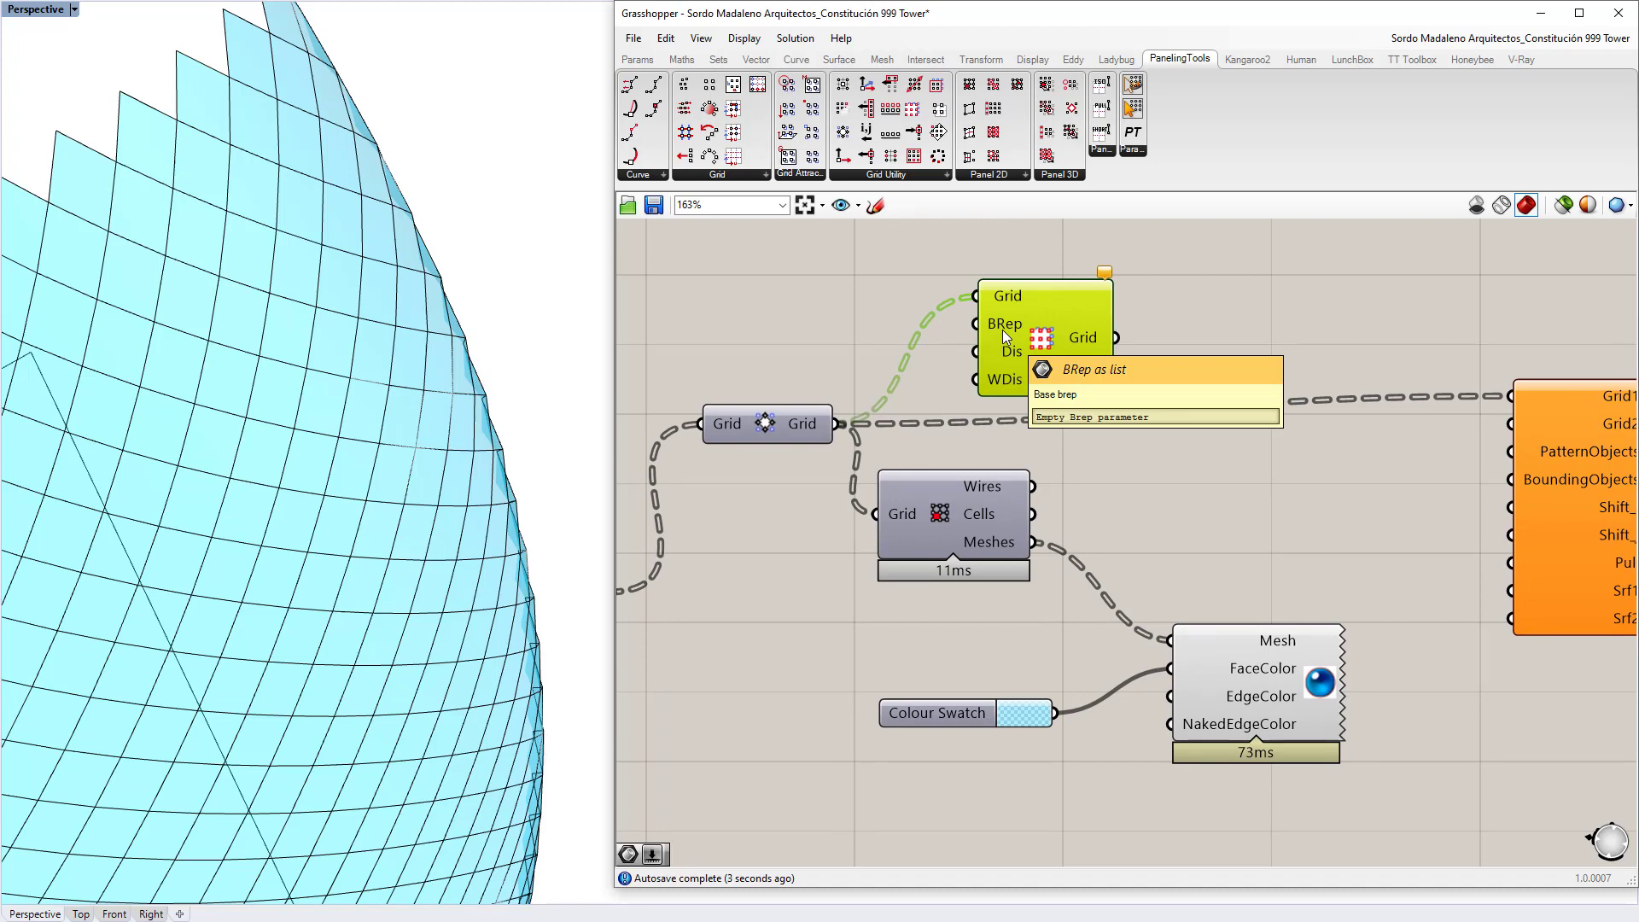
Step: Connect Brep: Tower Shape to Offset Grid's BRep input
scroll(1002, 329, down, 5)
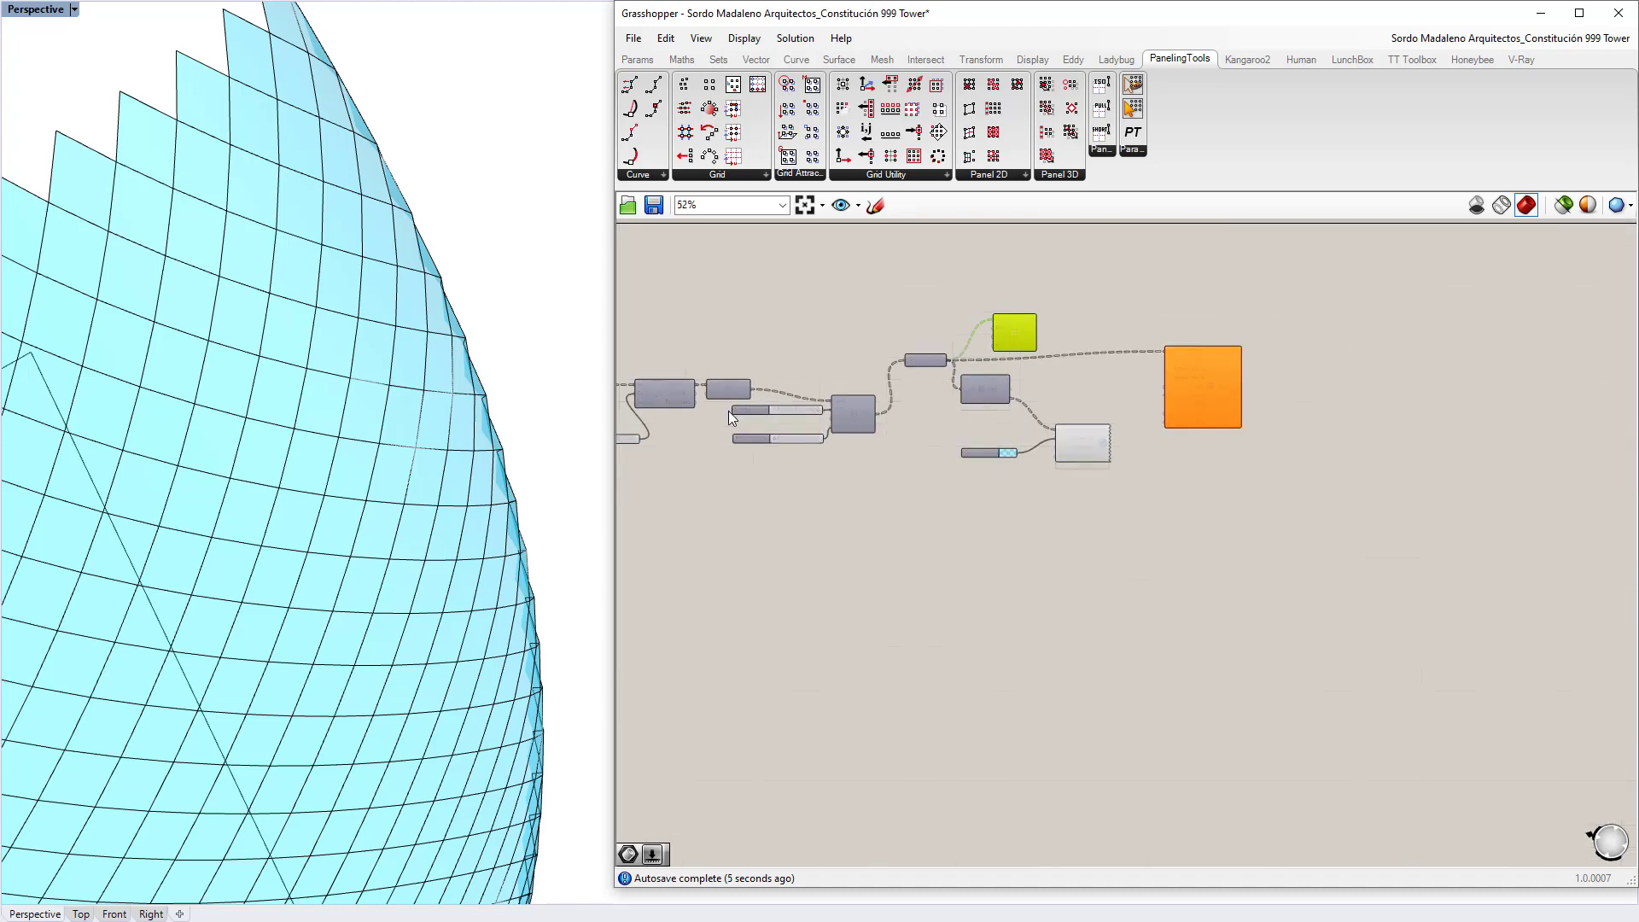
right_drag(733, 406, 1041, 433)
scroll(734, 383, up, 3)
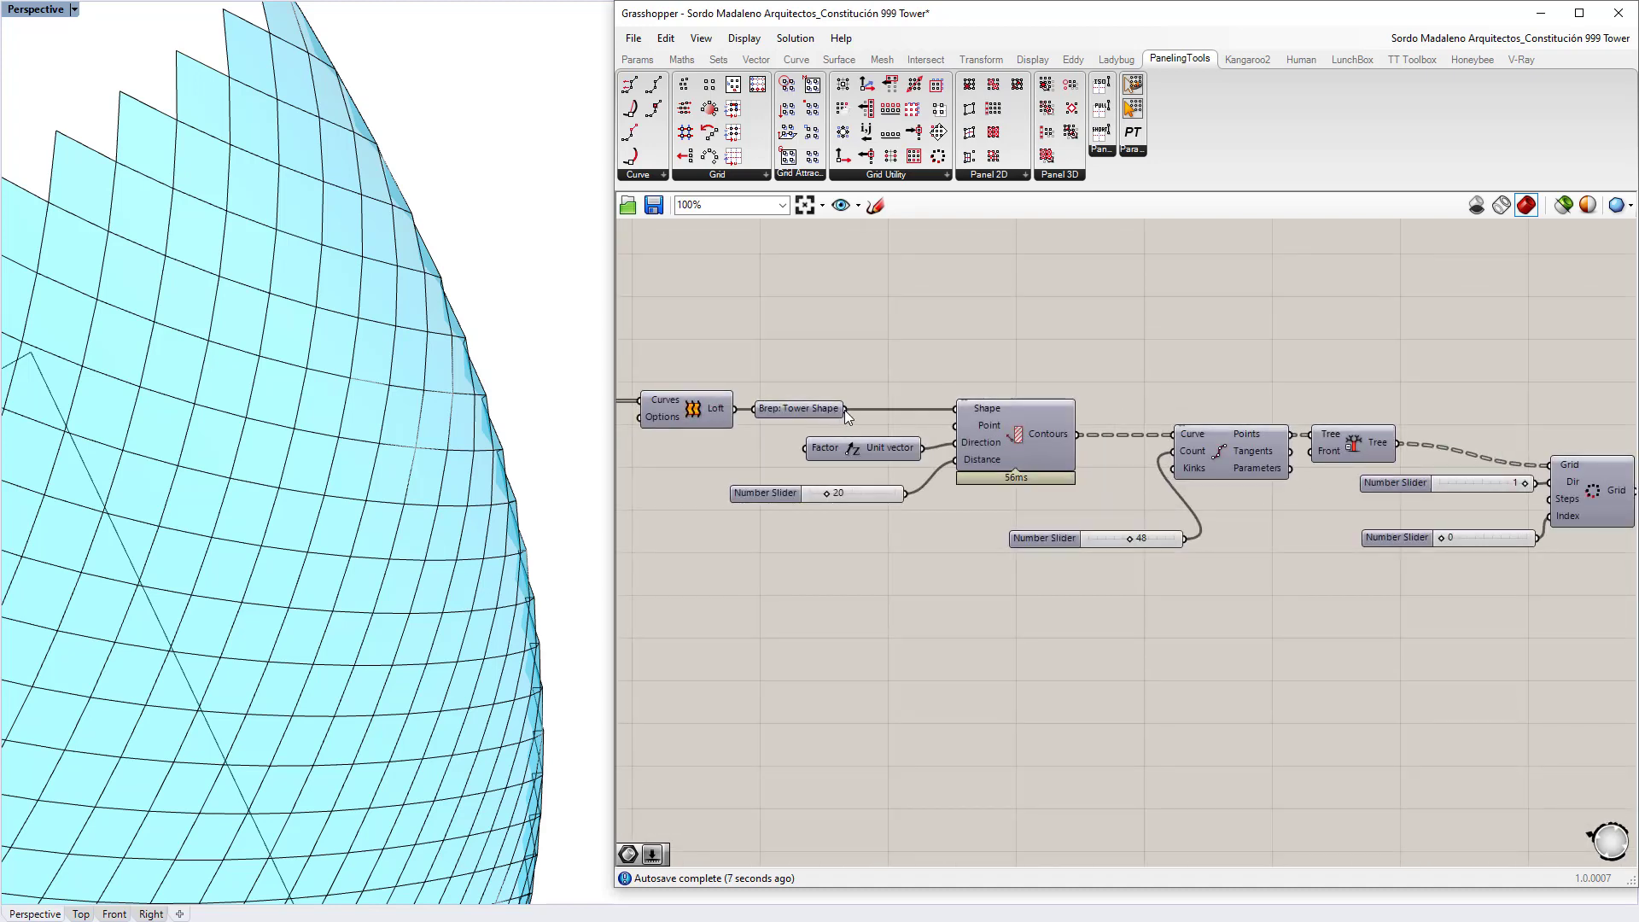
drag(844, 409, 1144, 362)
scroll(1229, 388, down, 4)
Step: View the Dezeen tower render in Chrome, then return to Grasshopper
scroll(1224, 392, up, 8)
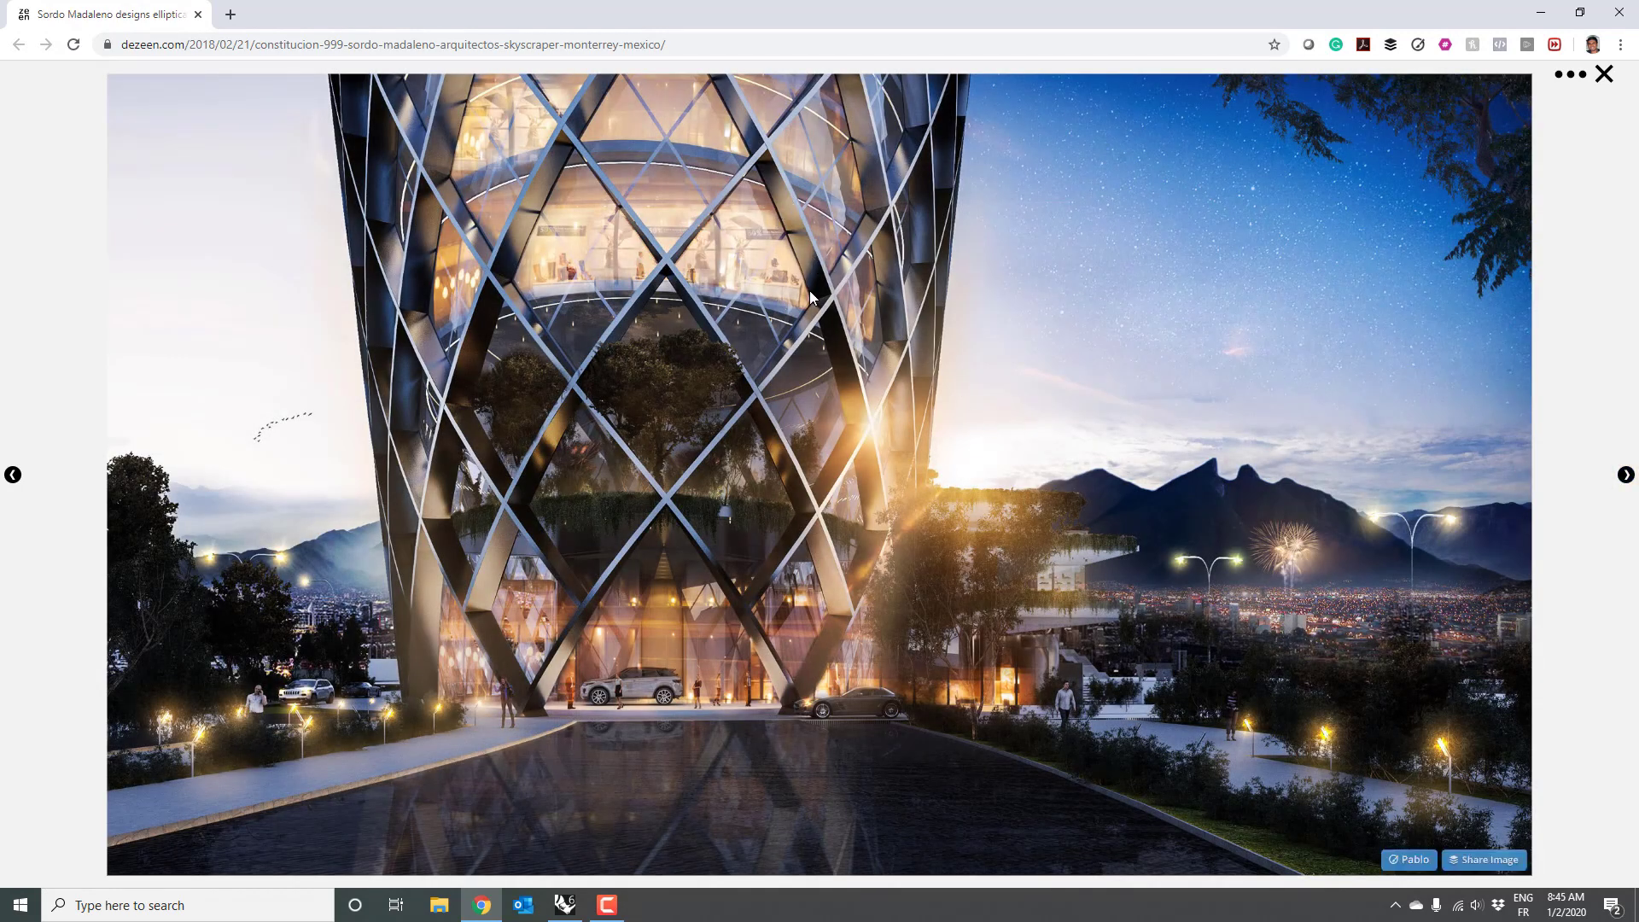
key(alt+Tab)
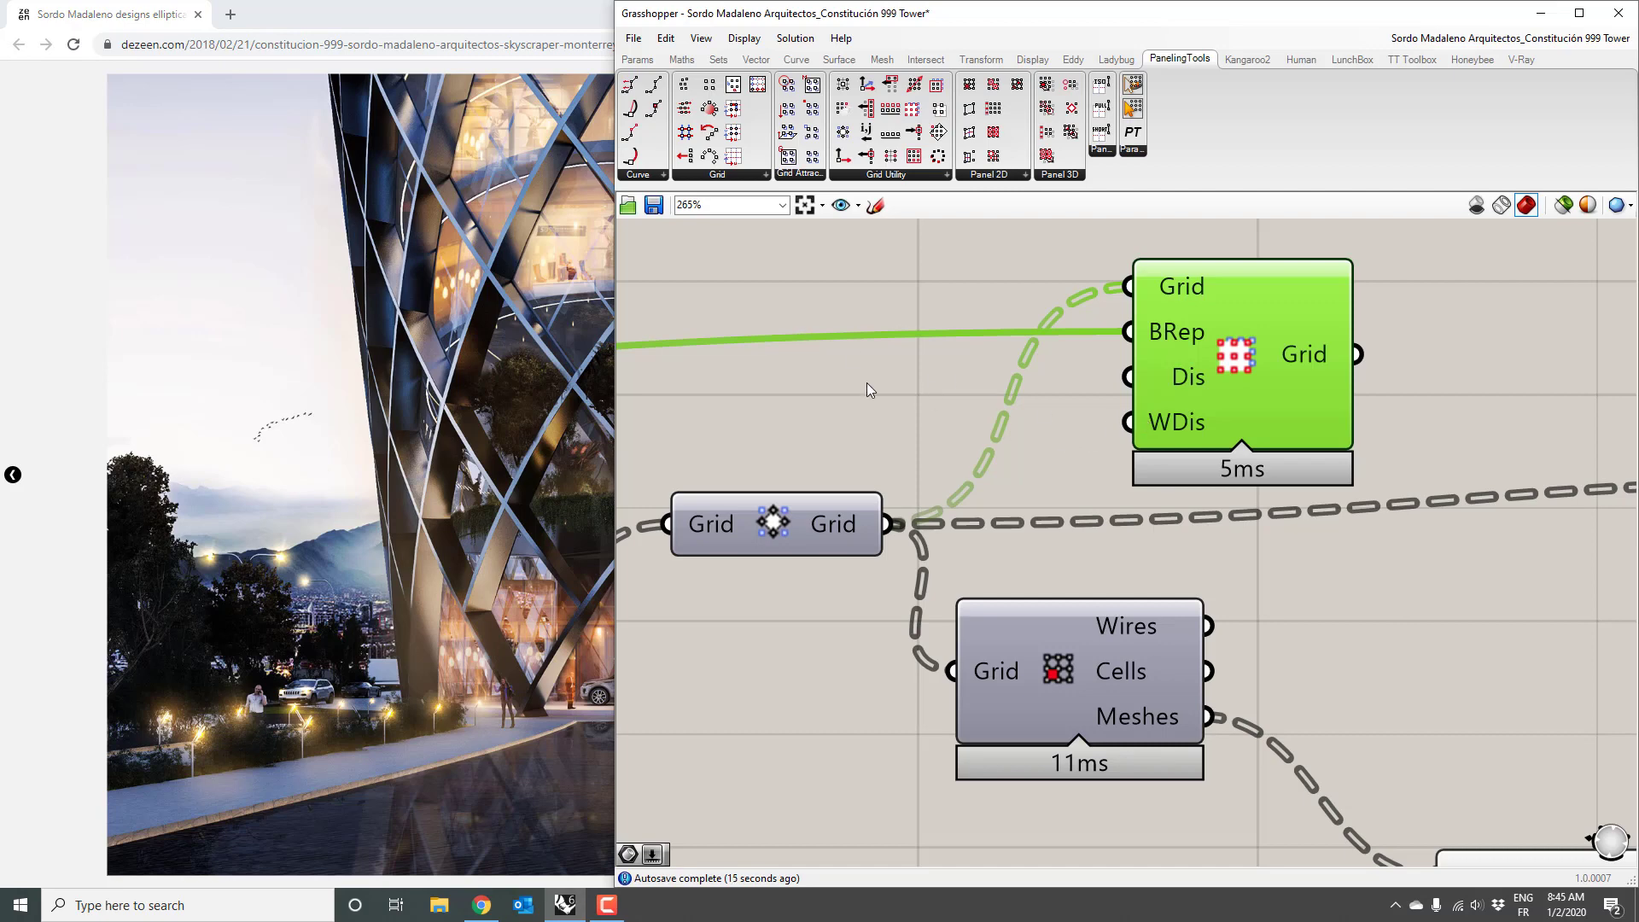
Step: Wire a panel holding 3 into Offset Grid's Dis input and orbit to see the offset points
double_click(867, 382)
text(3)
key(Return)
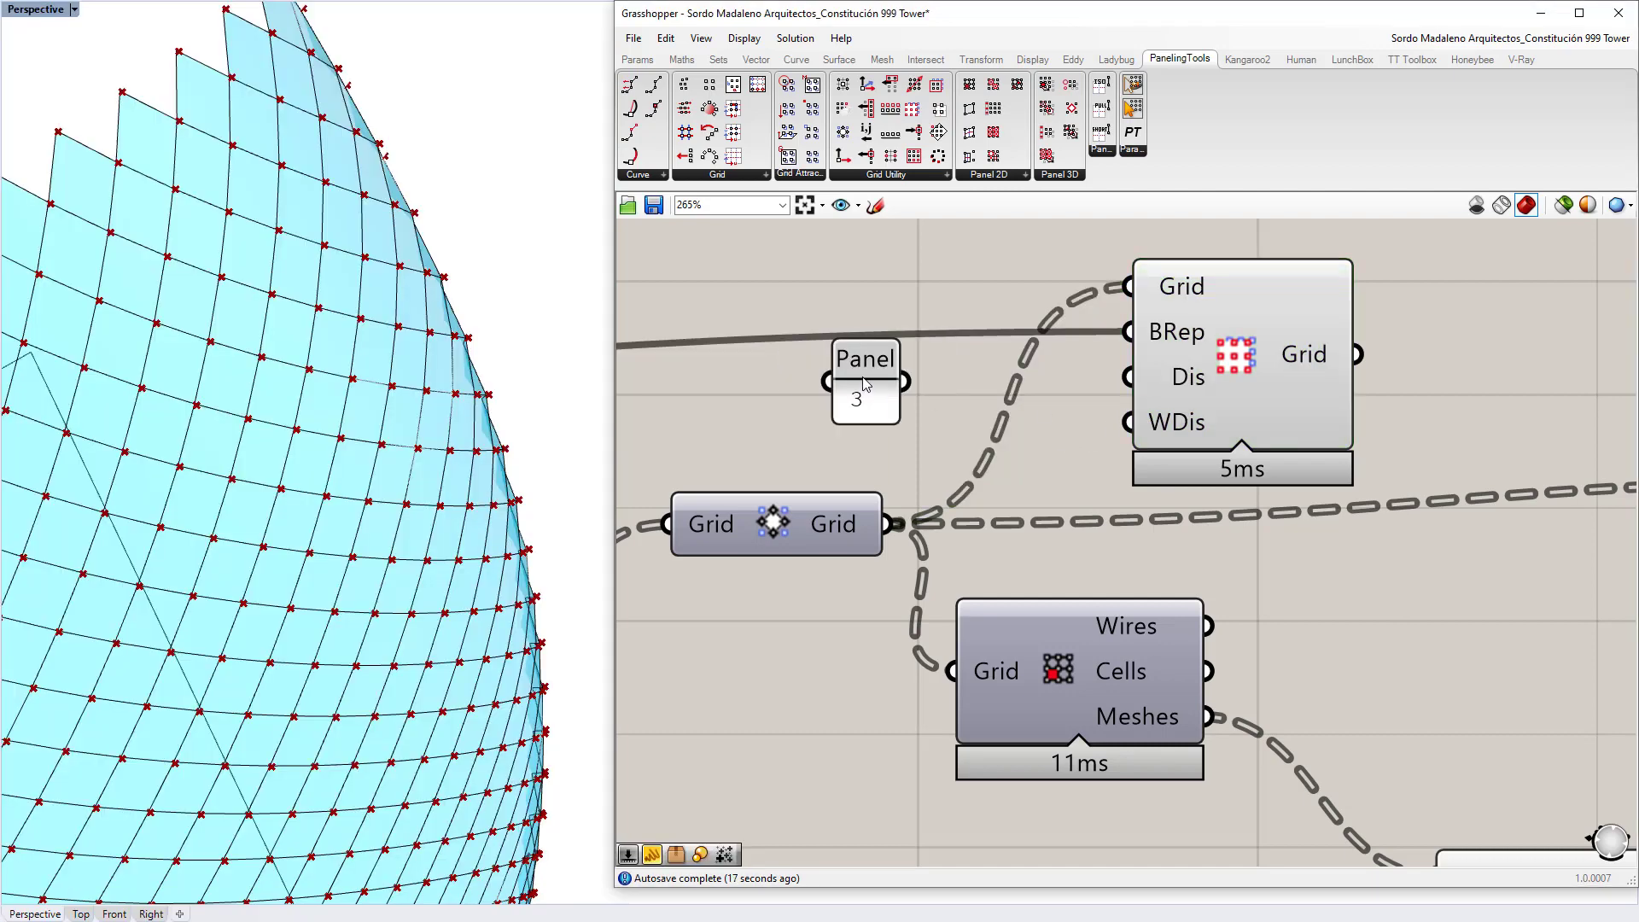
drag(905, 382, 1128, 376)
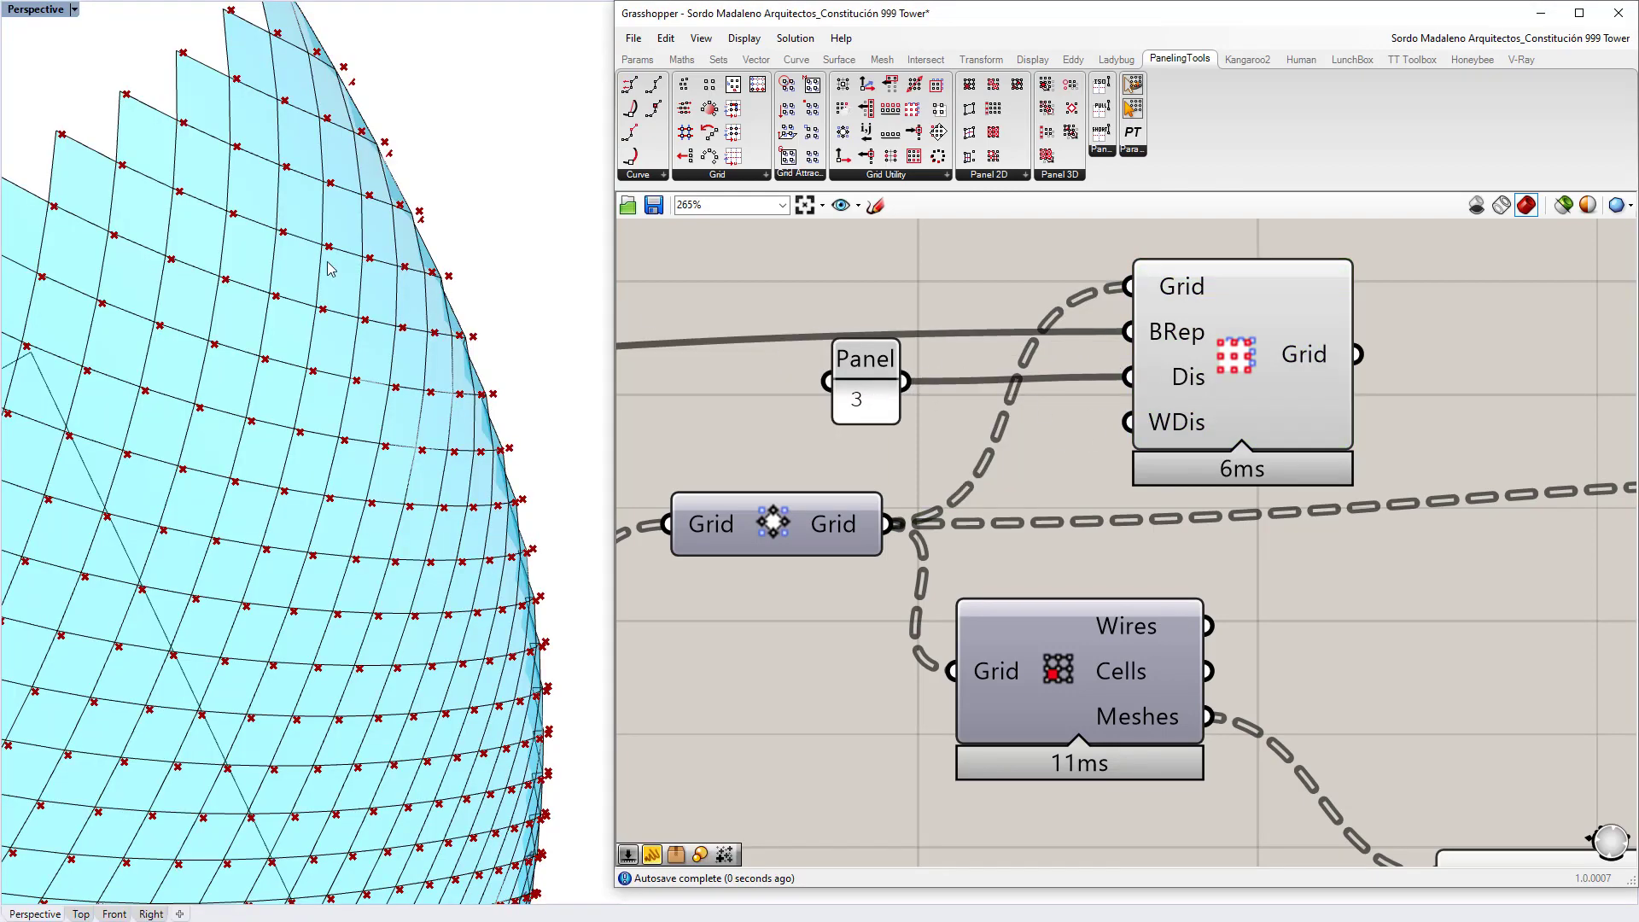
right_drag(331, 269, 341, 277)
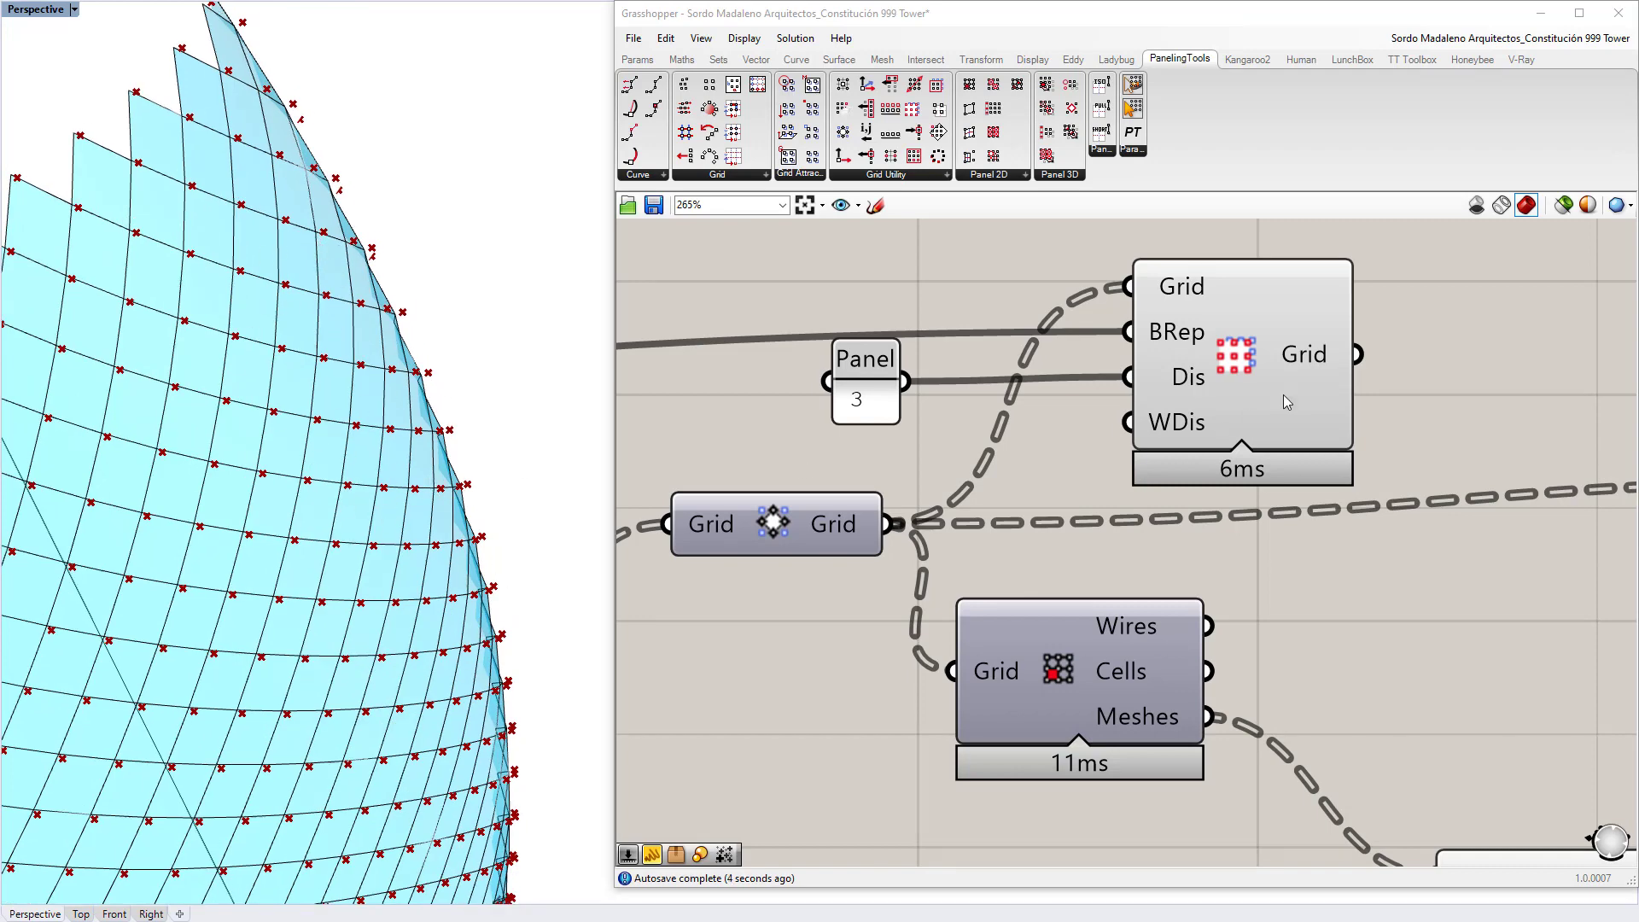
scroll(1287, 402, down, 6)
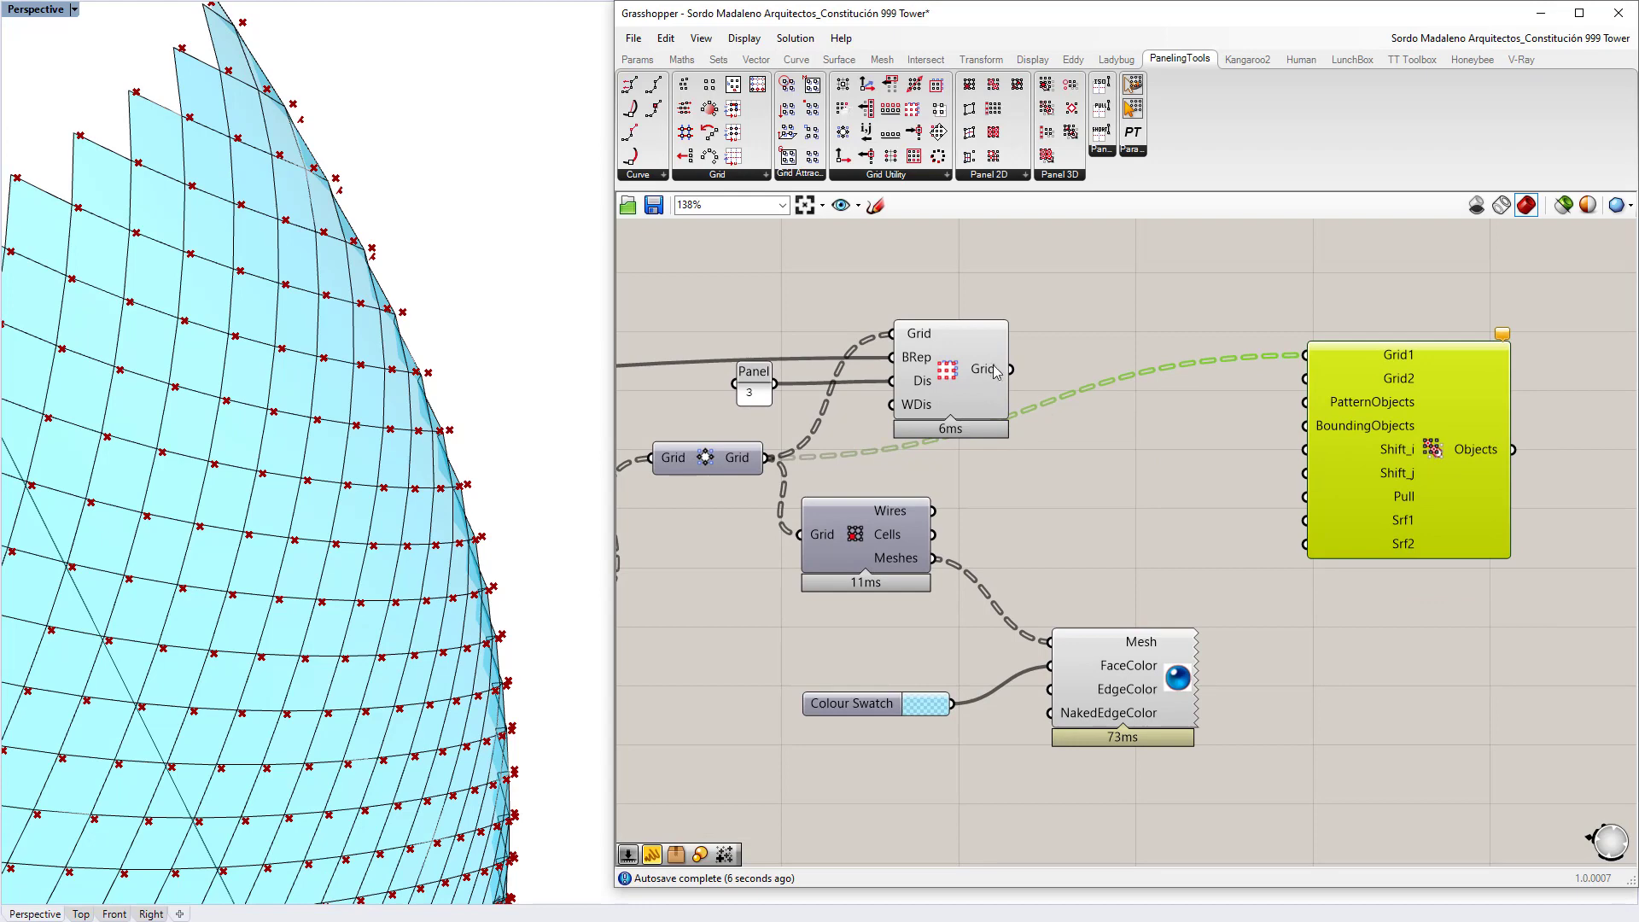
Step: Connect Offset Grid's output to the morph component's Grid2 input, then orbit toward the tower base
drag(996, 372, 1306, 378)
right_drag(1393, 468, 1181, 481)
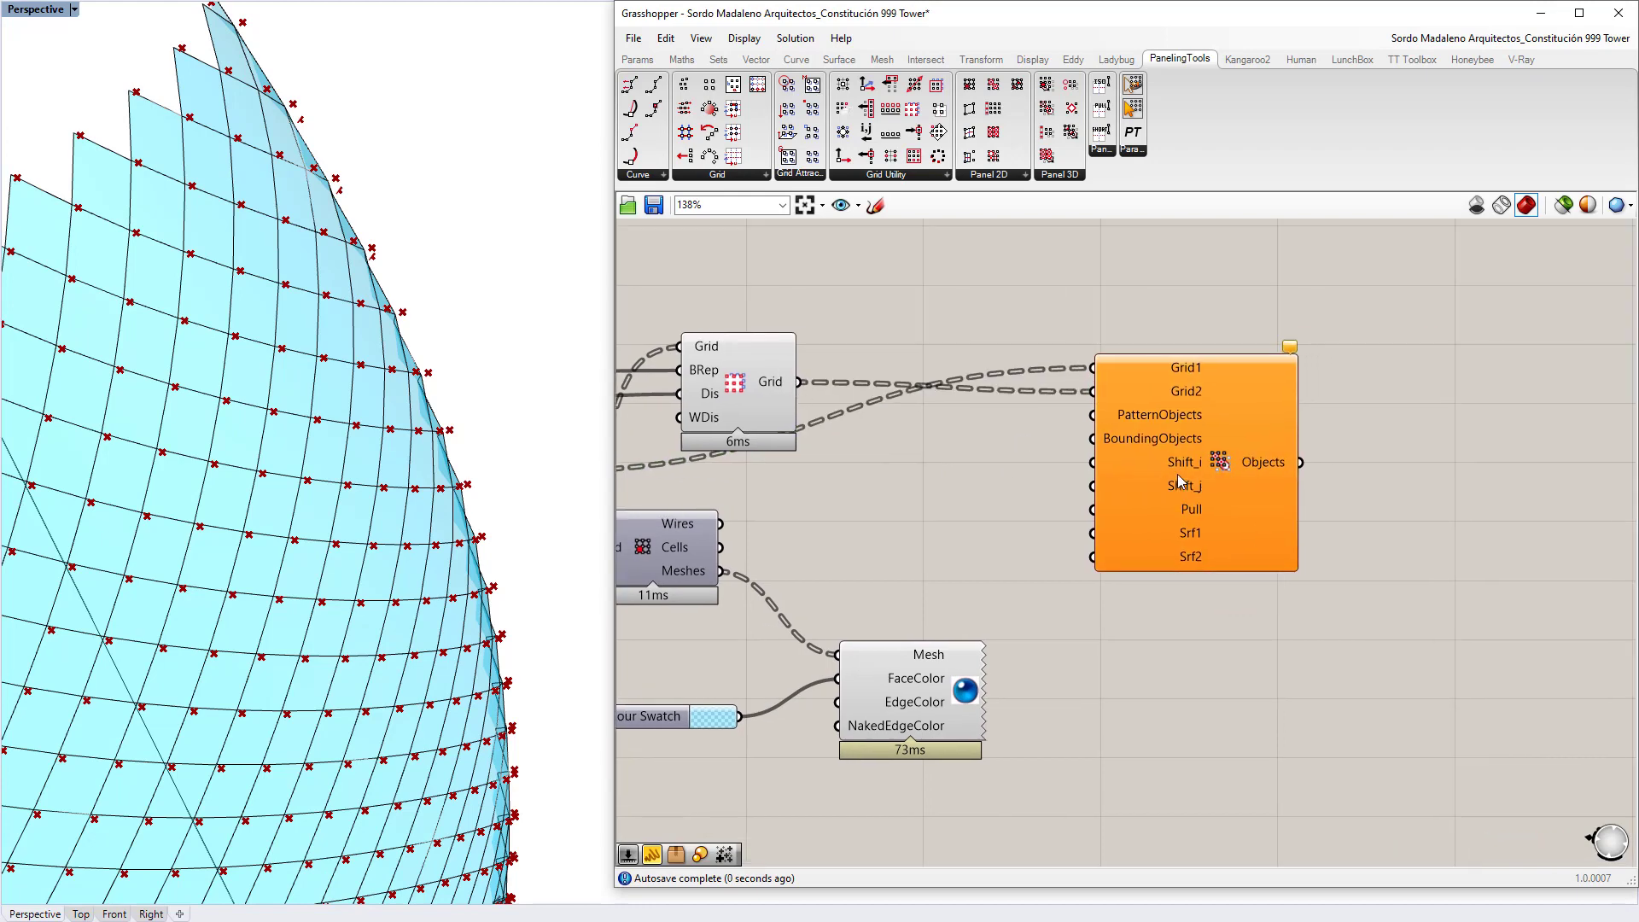
scroll(1181, 480, up, 4)
click(1344, 450)
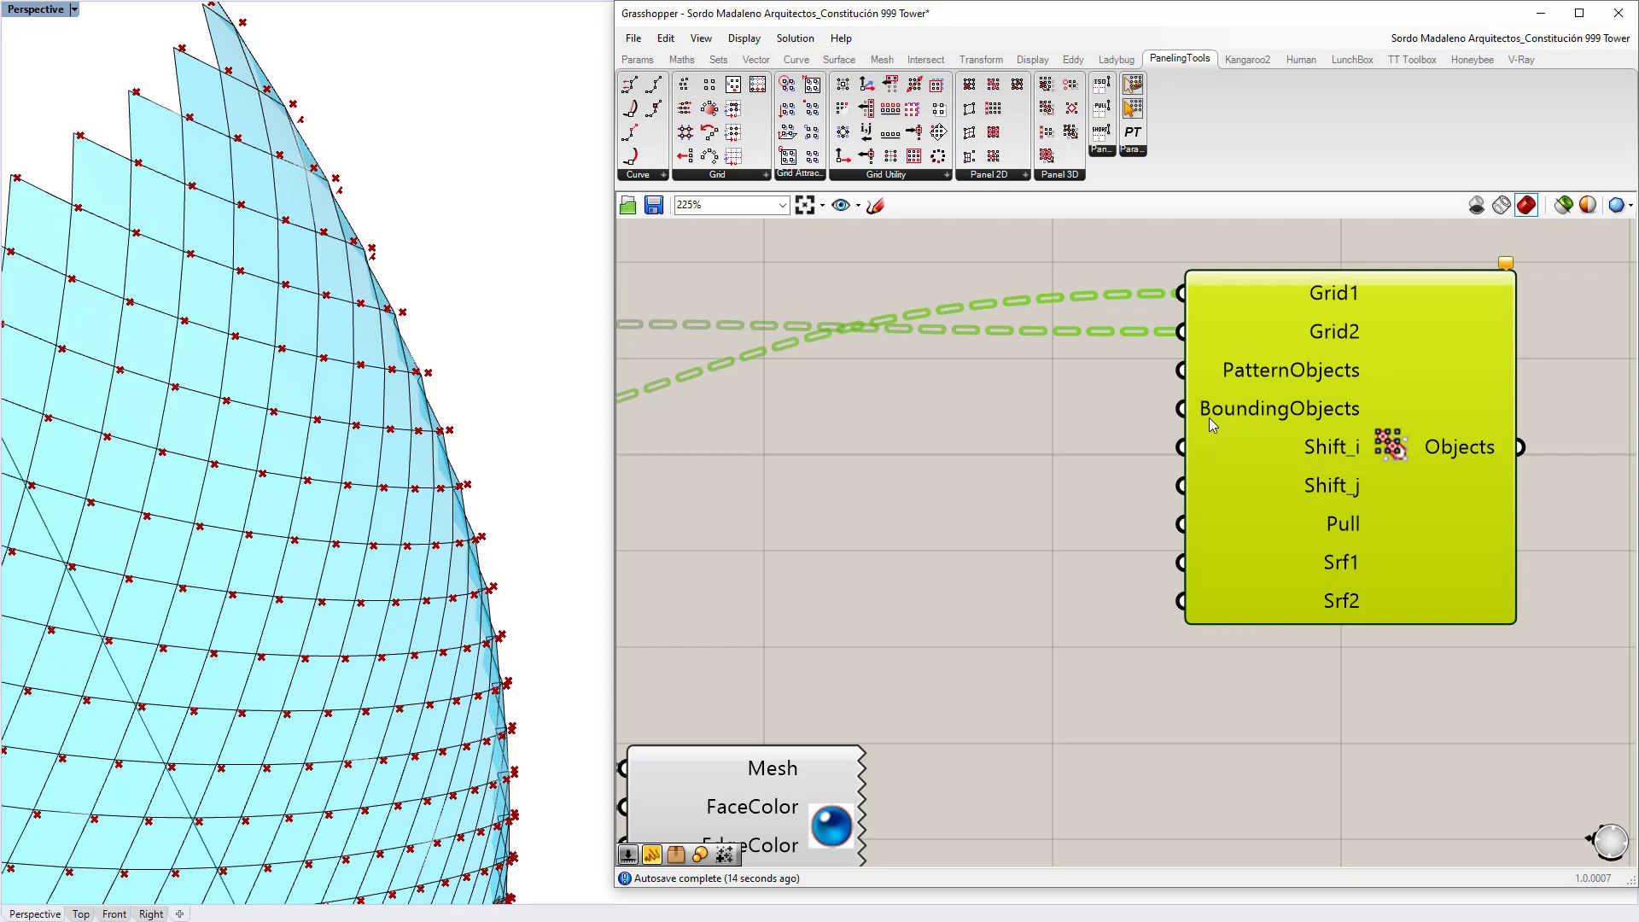
right_drag(471, 470, 269, 408)
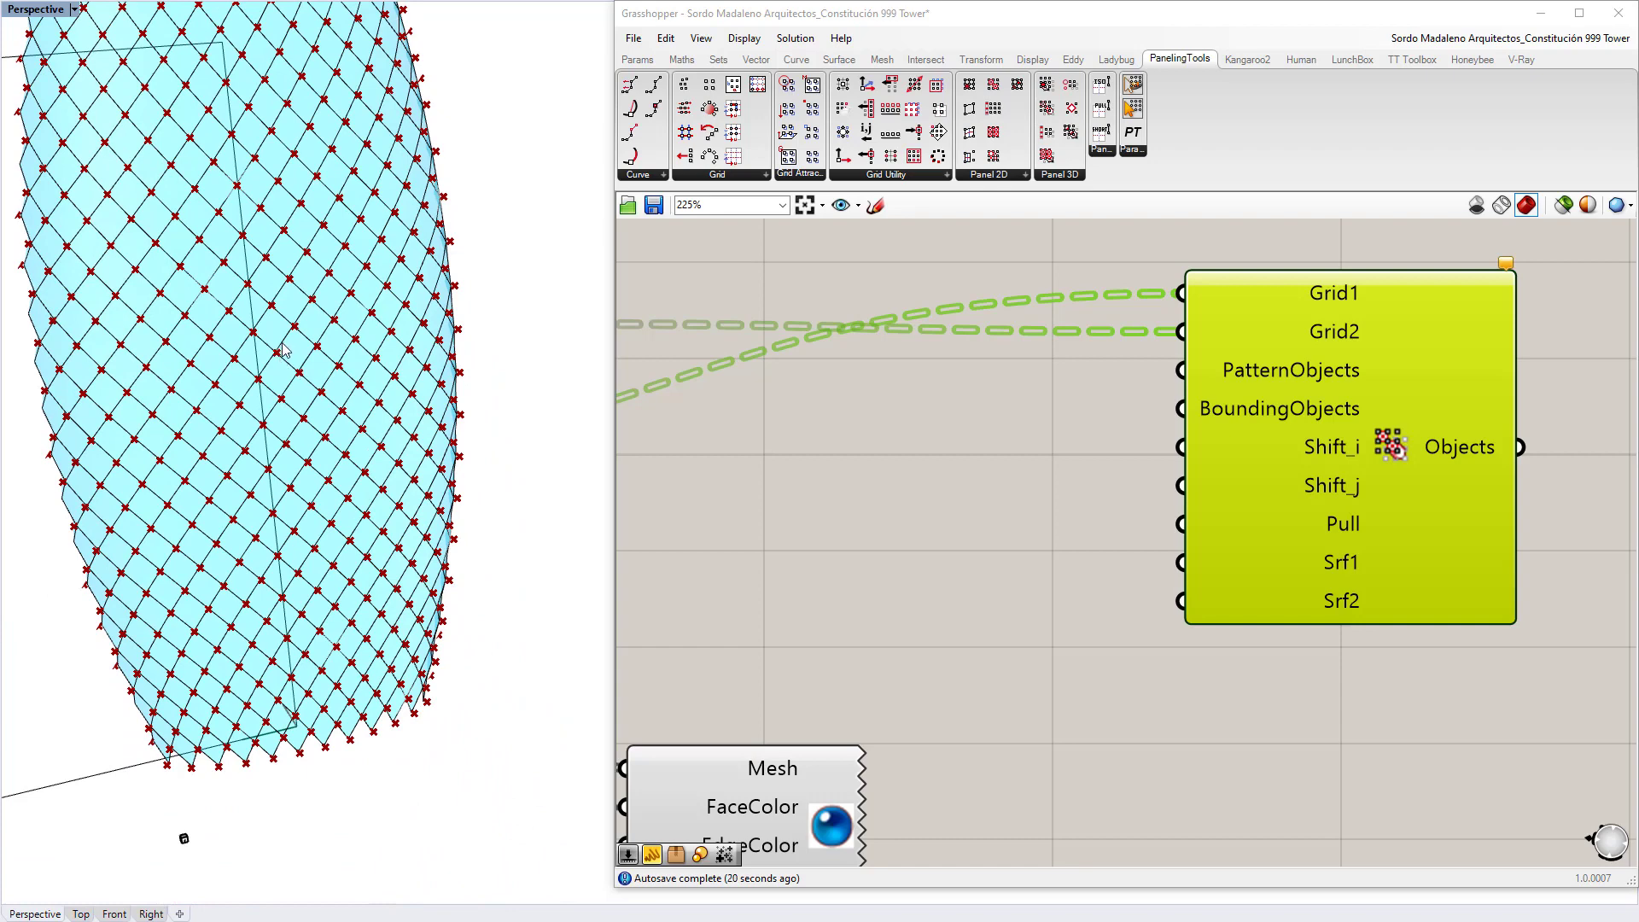
shift+right_drag(284, 627, 384, 312)
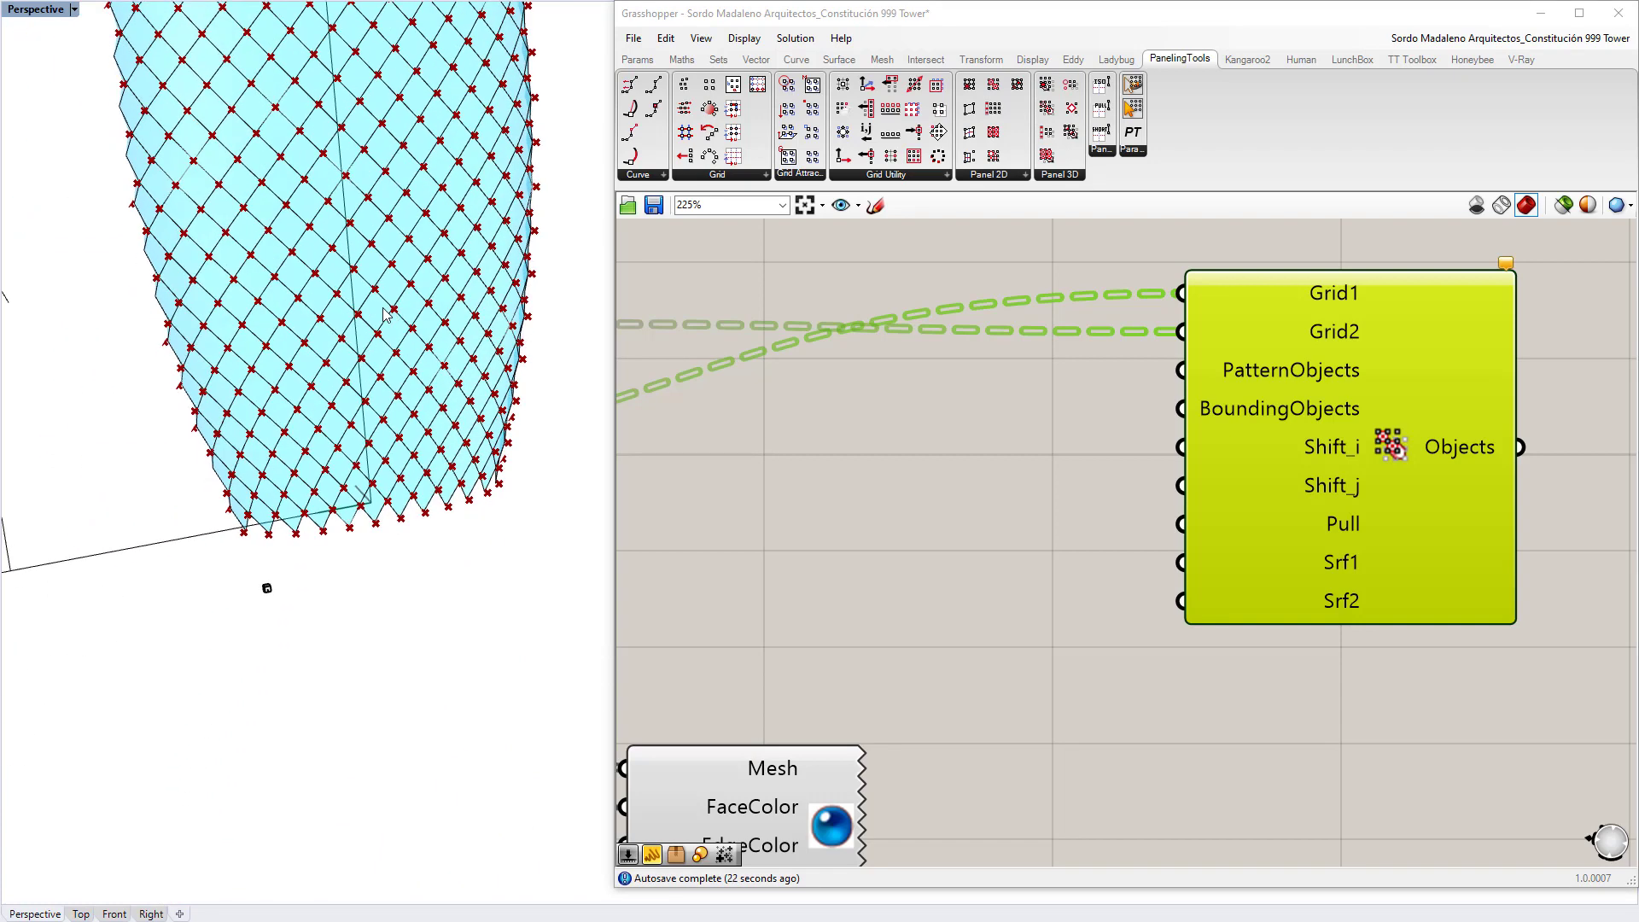
Step: Orbit and zoom around the open box module to inspect its cross-shaped inner fins
right_drag(256, 629, 263, 596)
scroll(269, 458, down, 3)
right_drag(269, 458, 322, 475)
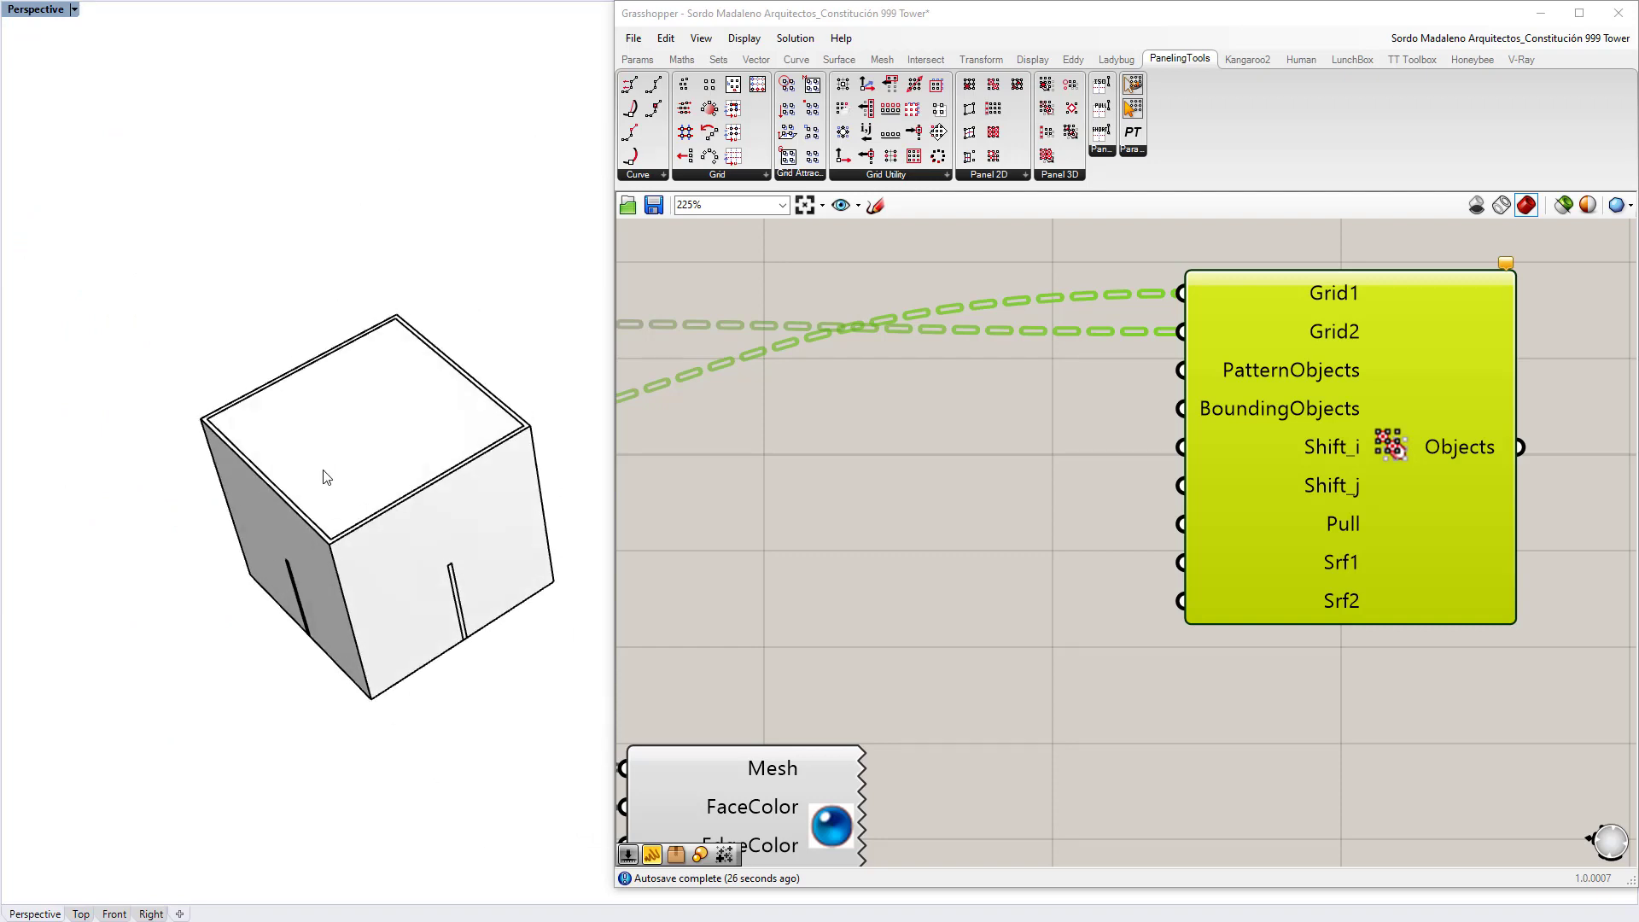
click(322, 476)
right_drag(512, 410, 540, 386)
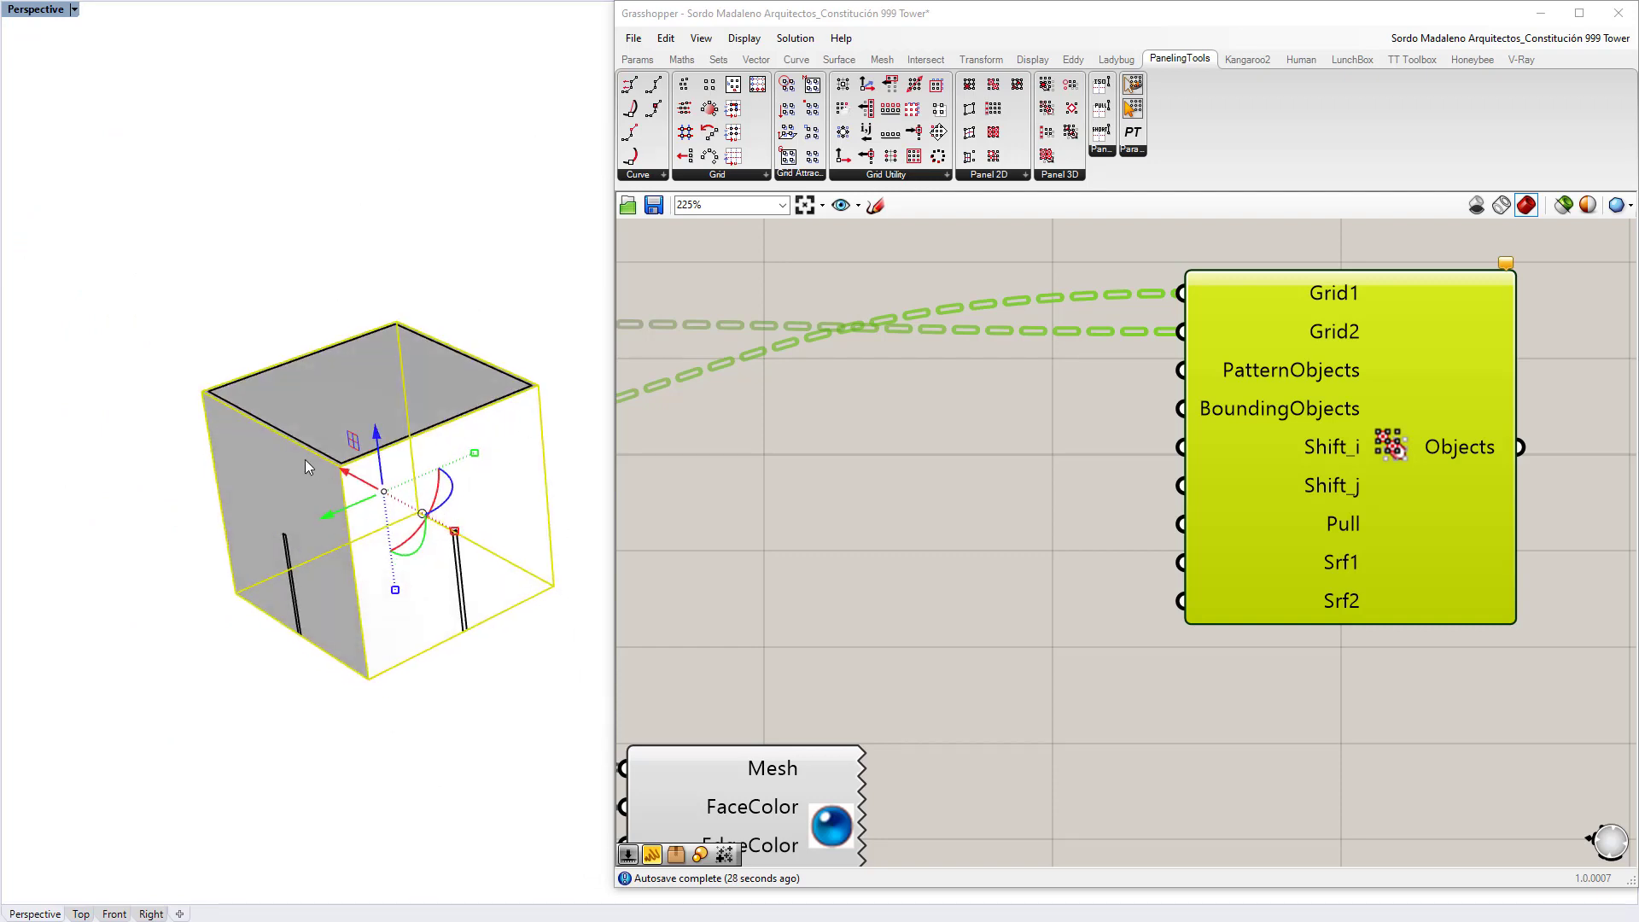
key(Escape)
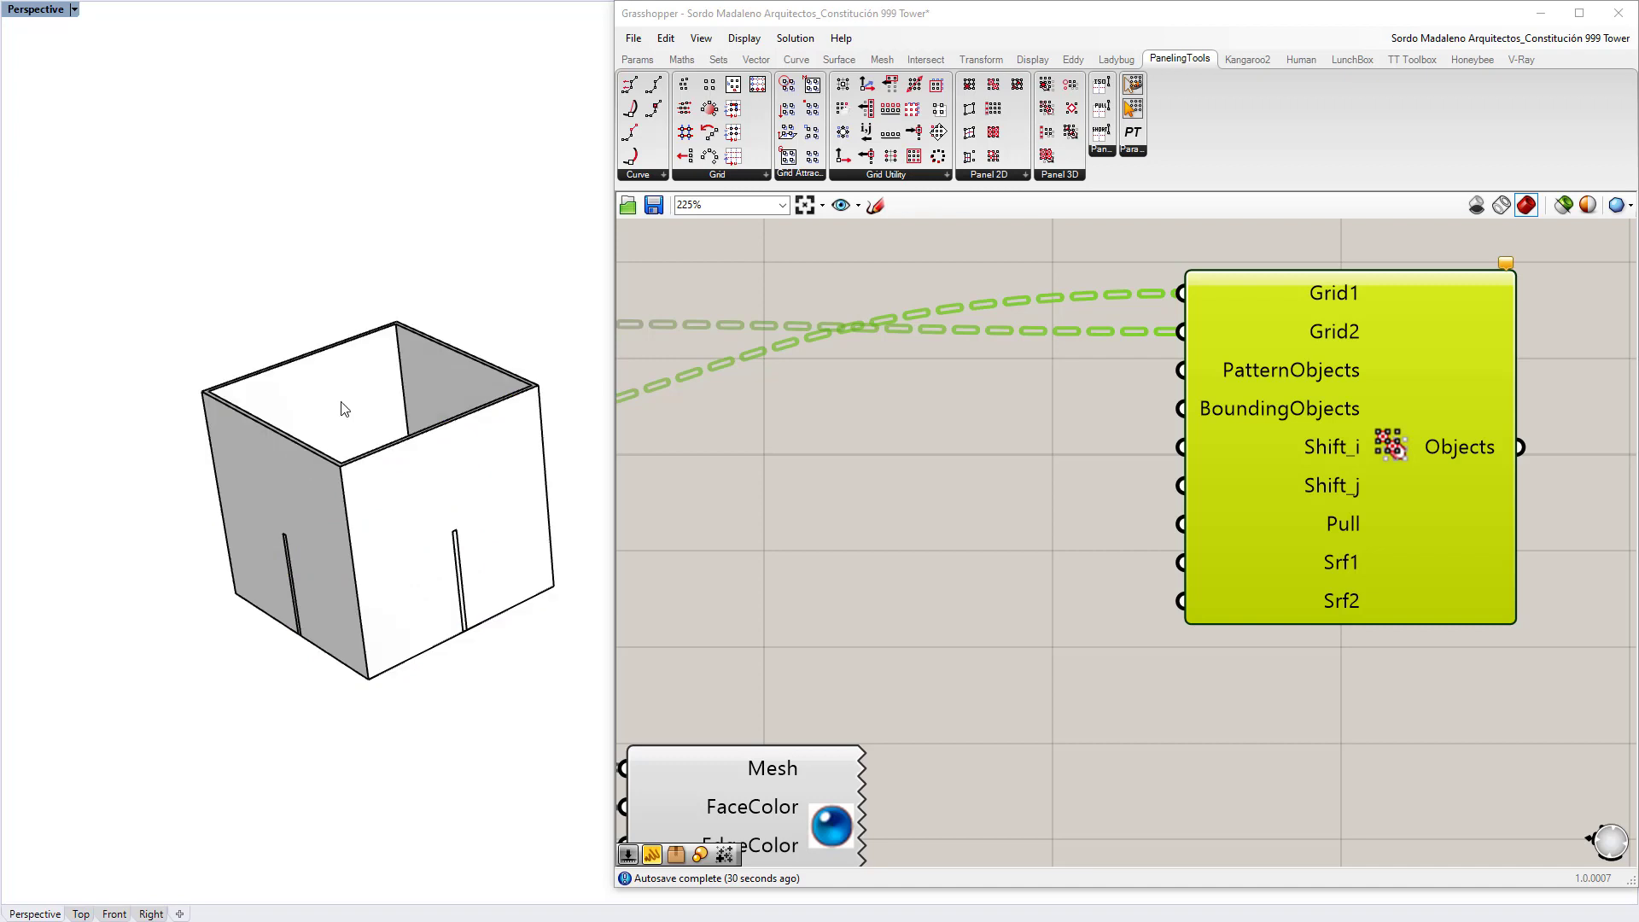
right_drag(341, 406, 460, 418)
click(443, 411)
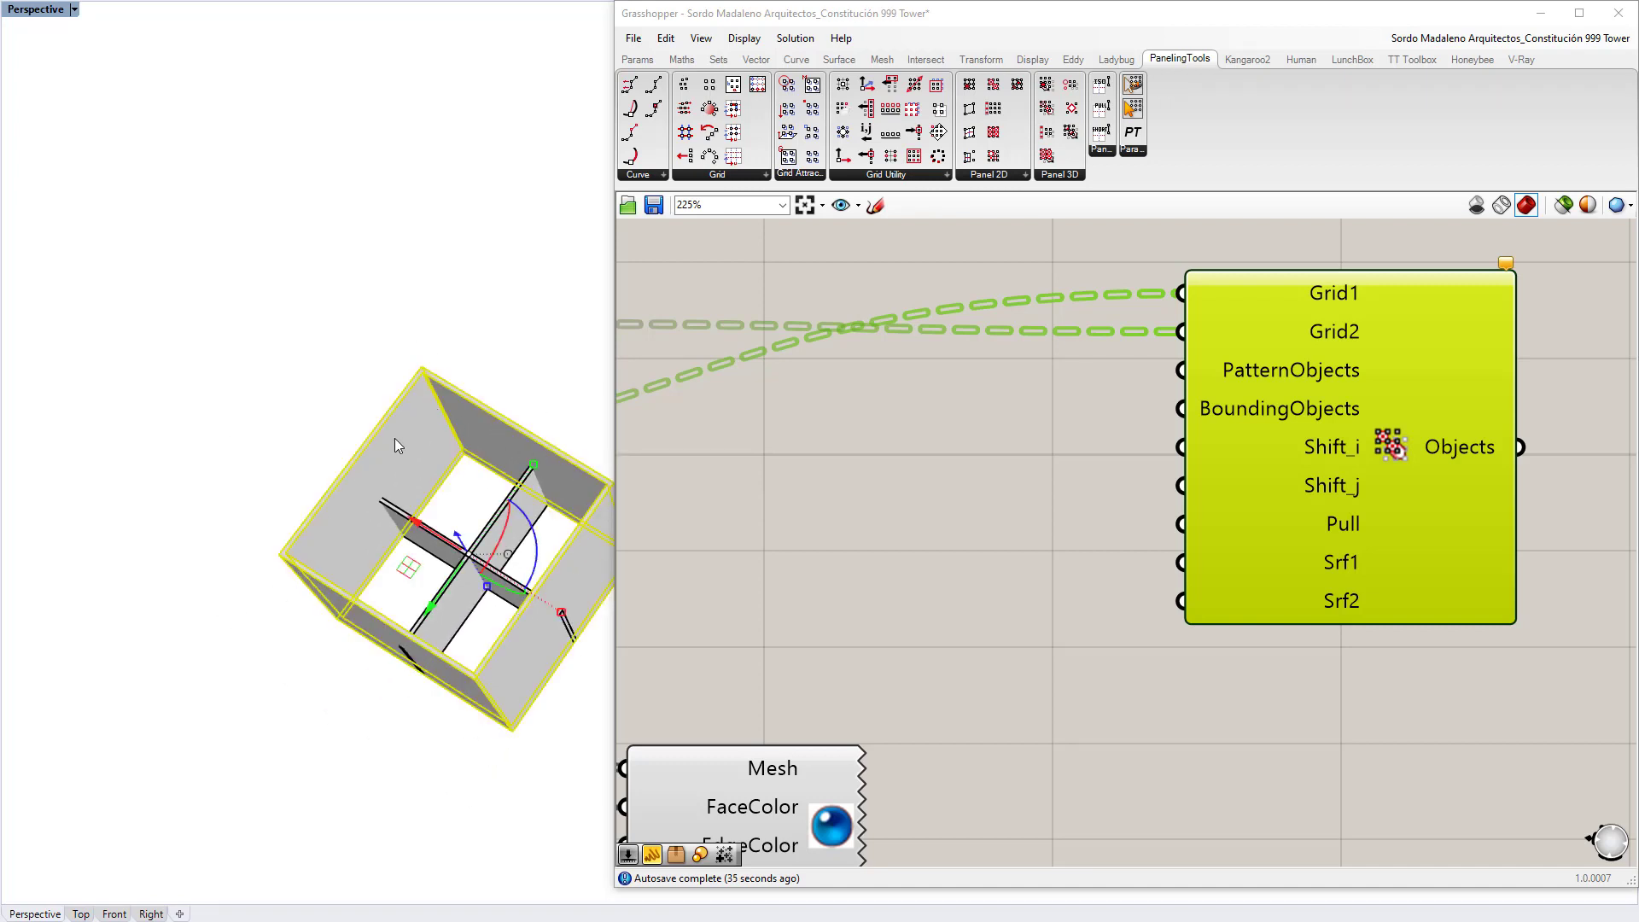
right_drag(392, 605, 420, 600)
scroll(467, 636, up, 3)
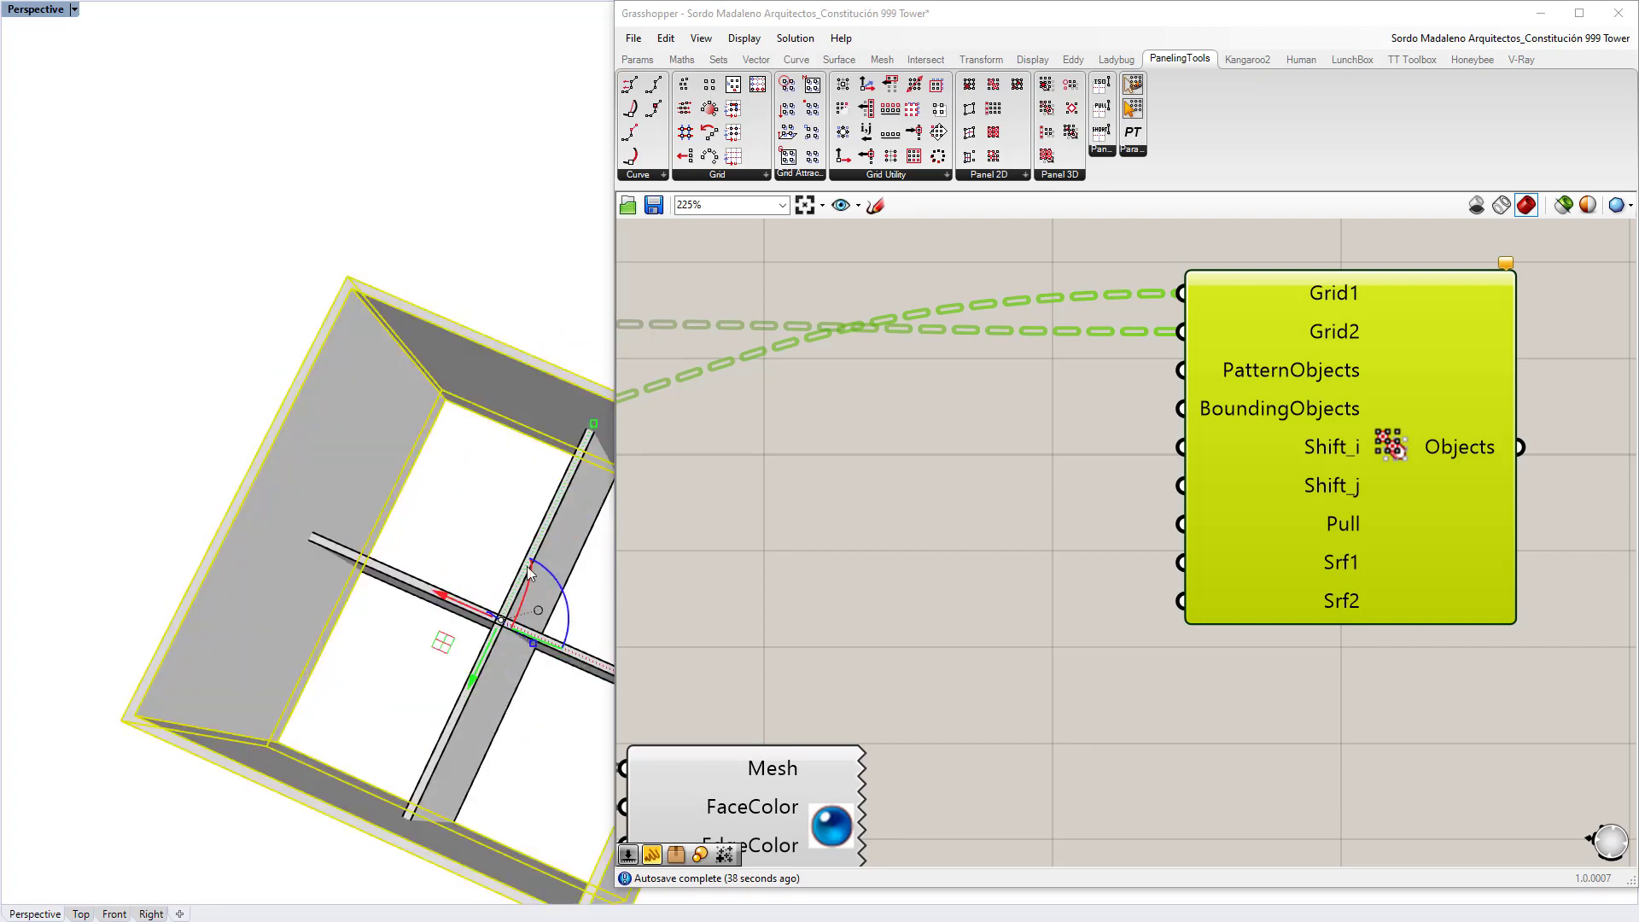
key(Escape)
scroll(531, 720, down, 3)
right_drag(530, 720, 489, 557)
scroll(489, 557, down, 3)
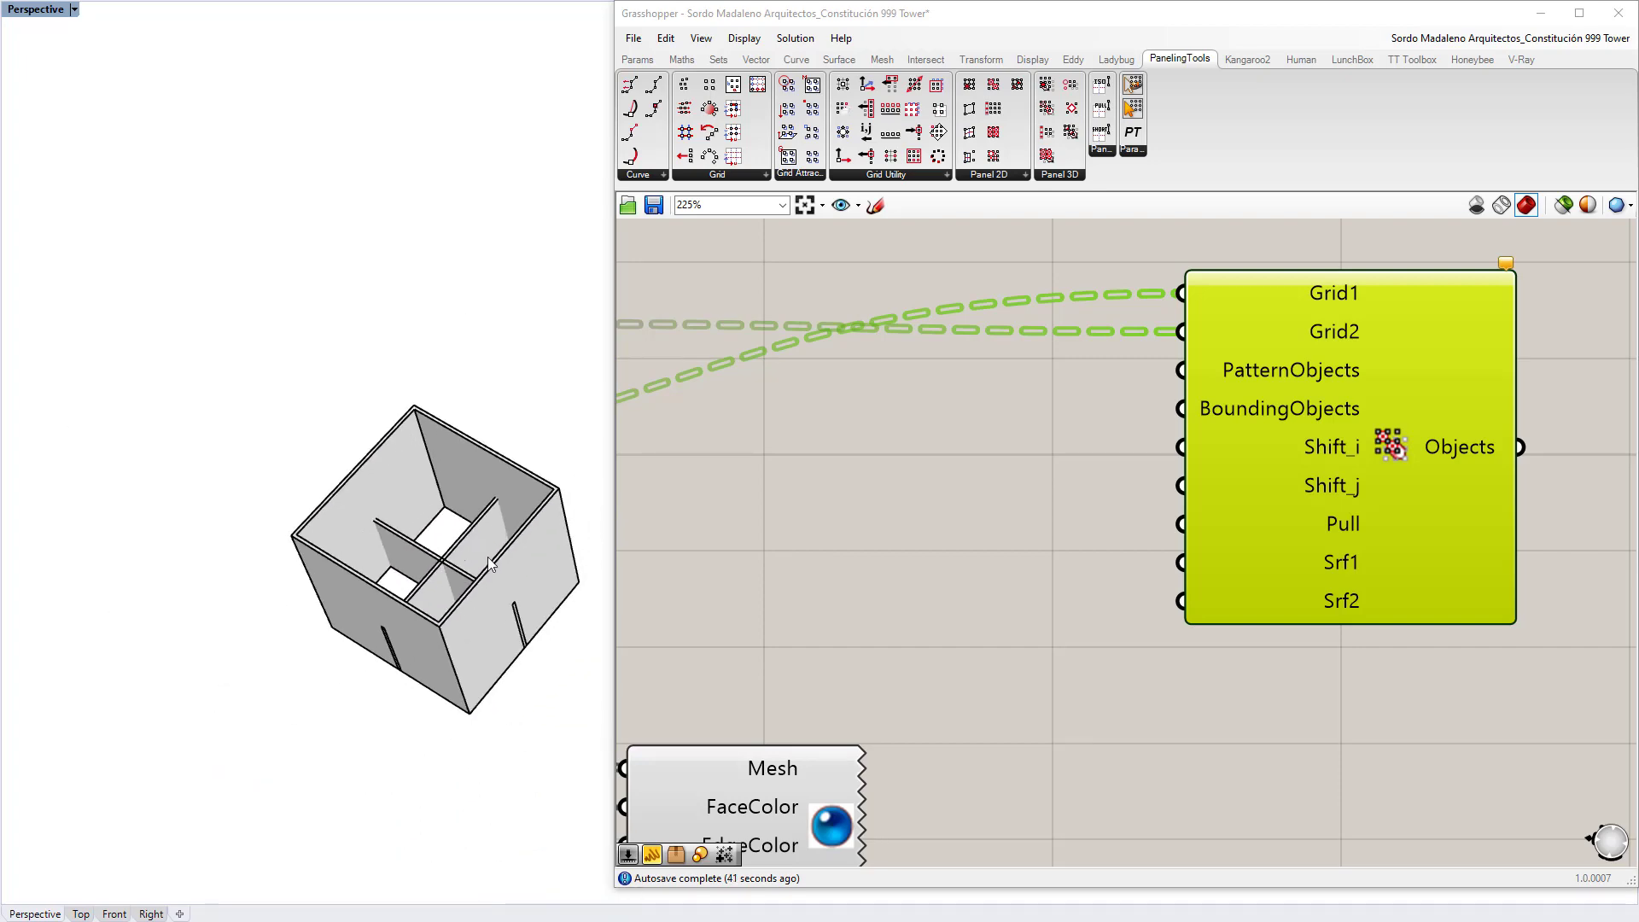
Step: Place a Brep parameter and name it 'Pattern Objects'
click(733, 520)
double_click(731, 514)
text(brep)
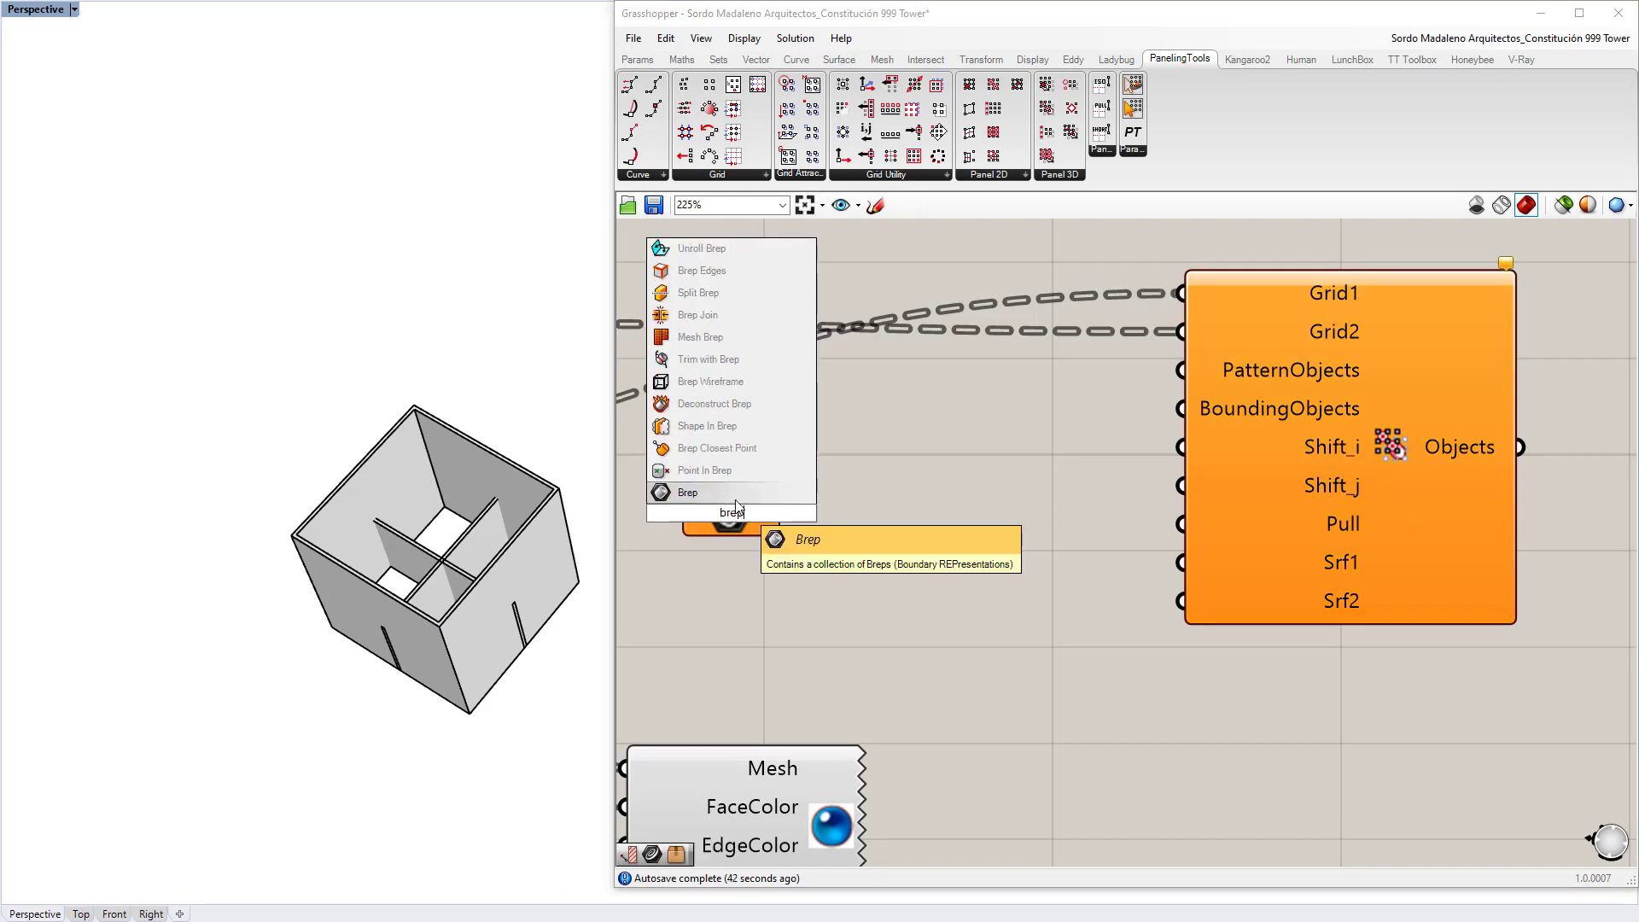
key(Return)
right_click(744, 515)
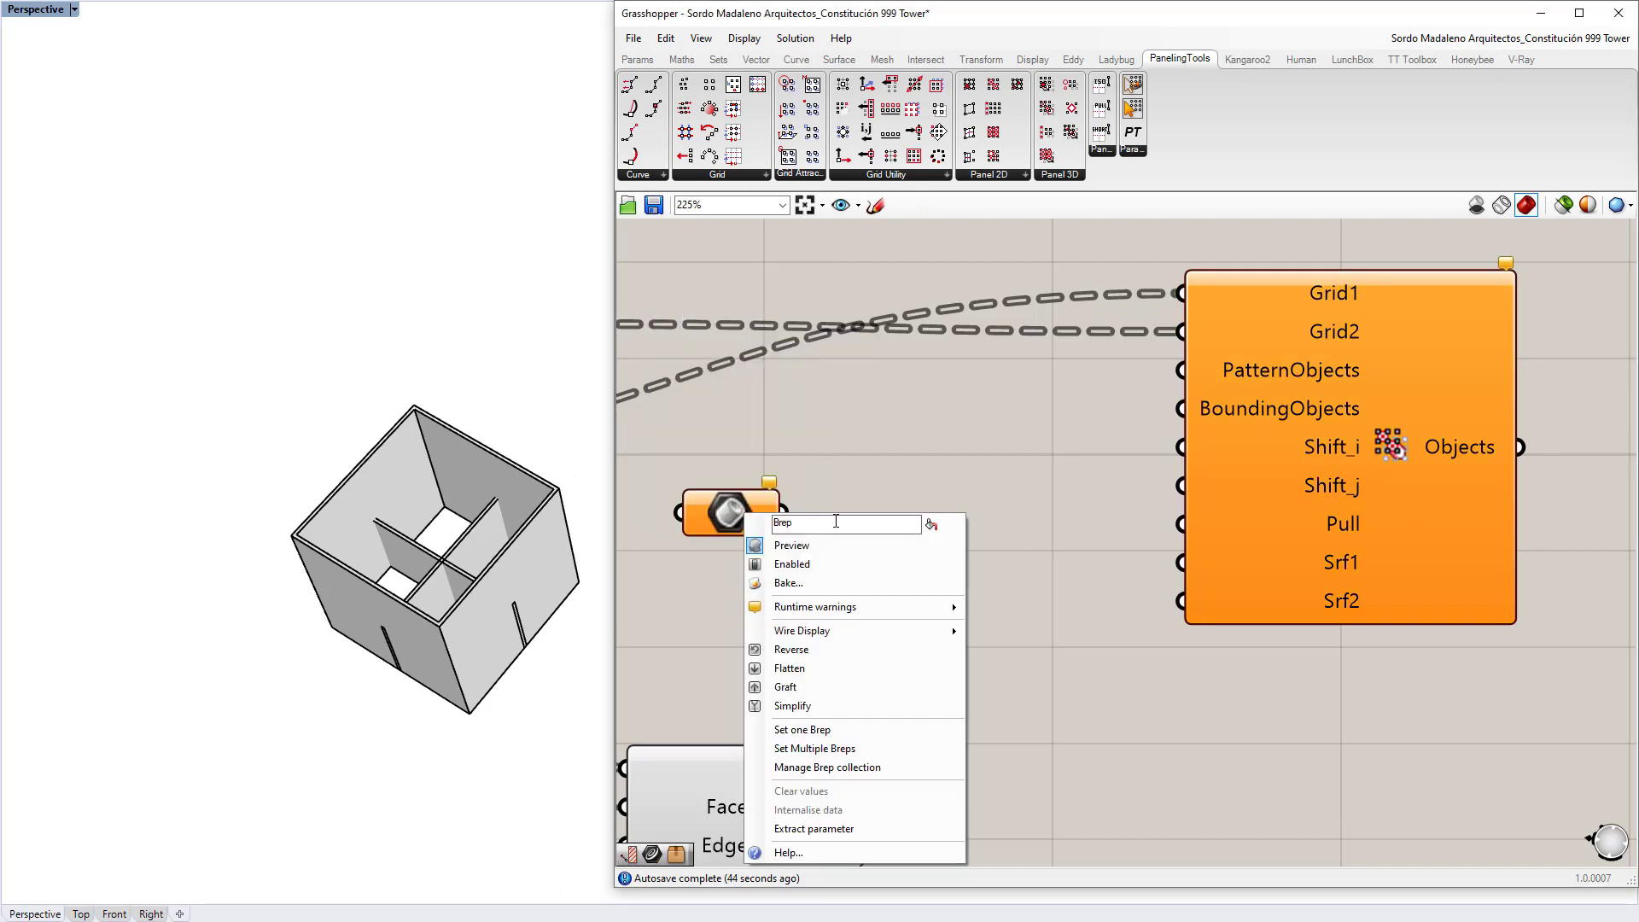
text(: Pattern Objects)
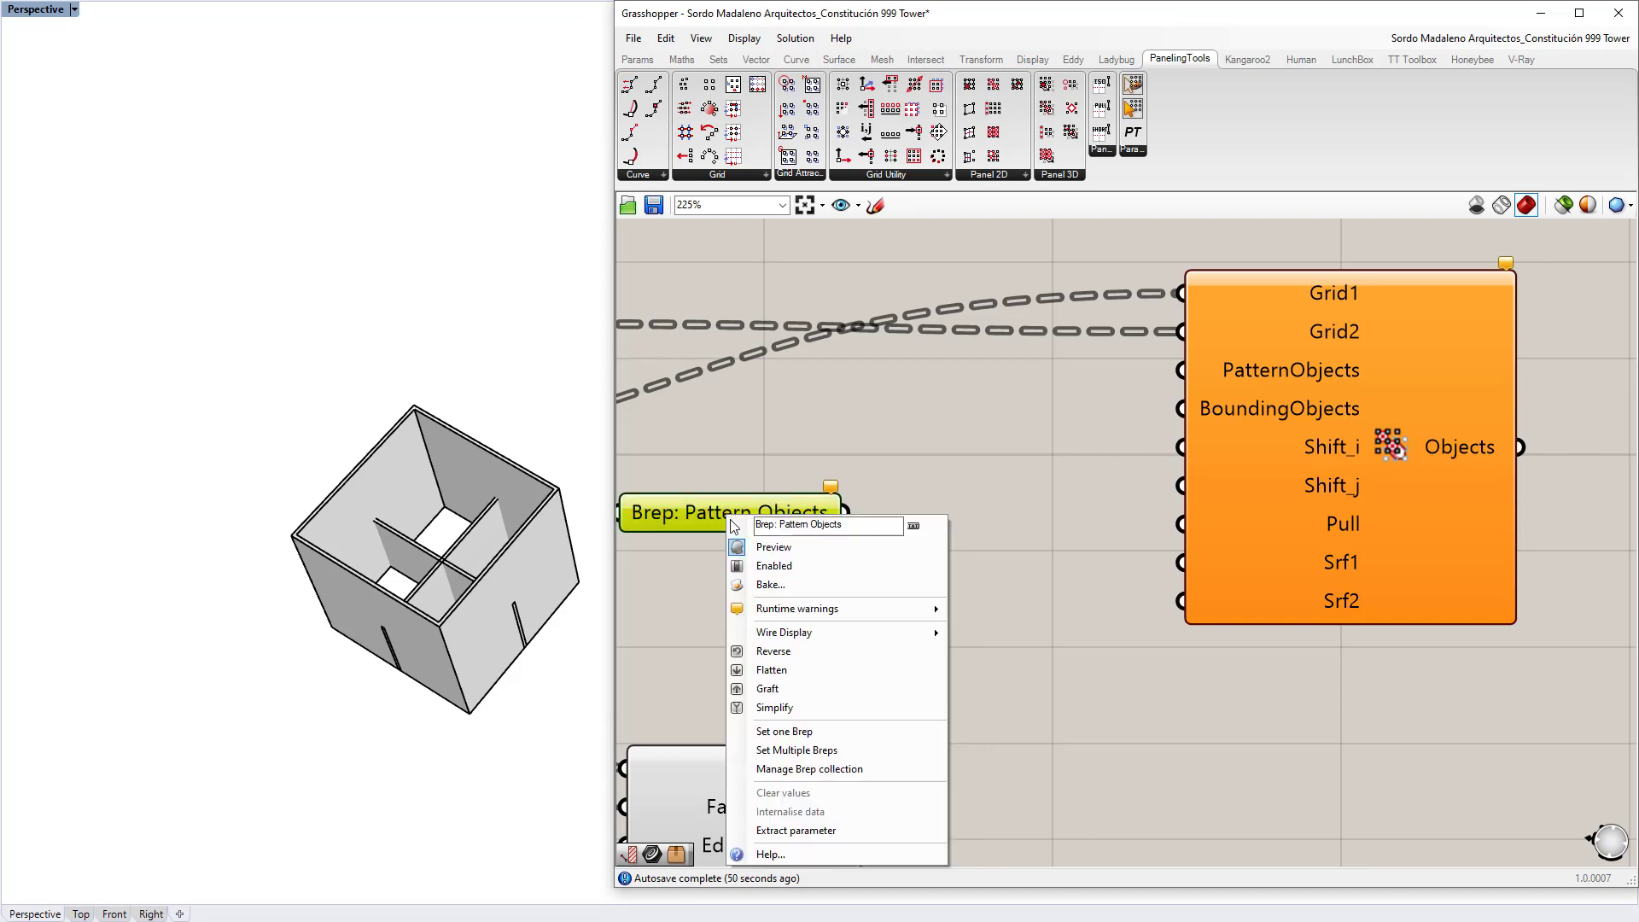
Step: Reference the Rhino box module into the Pattern Objects parameter
click(803, 730)
click(553, 643)
key(alt+Tab)
key(Tab)
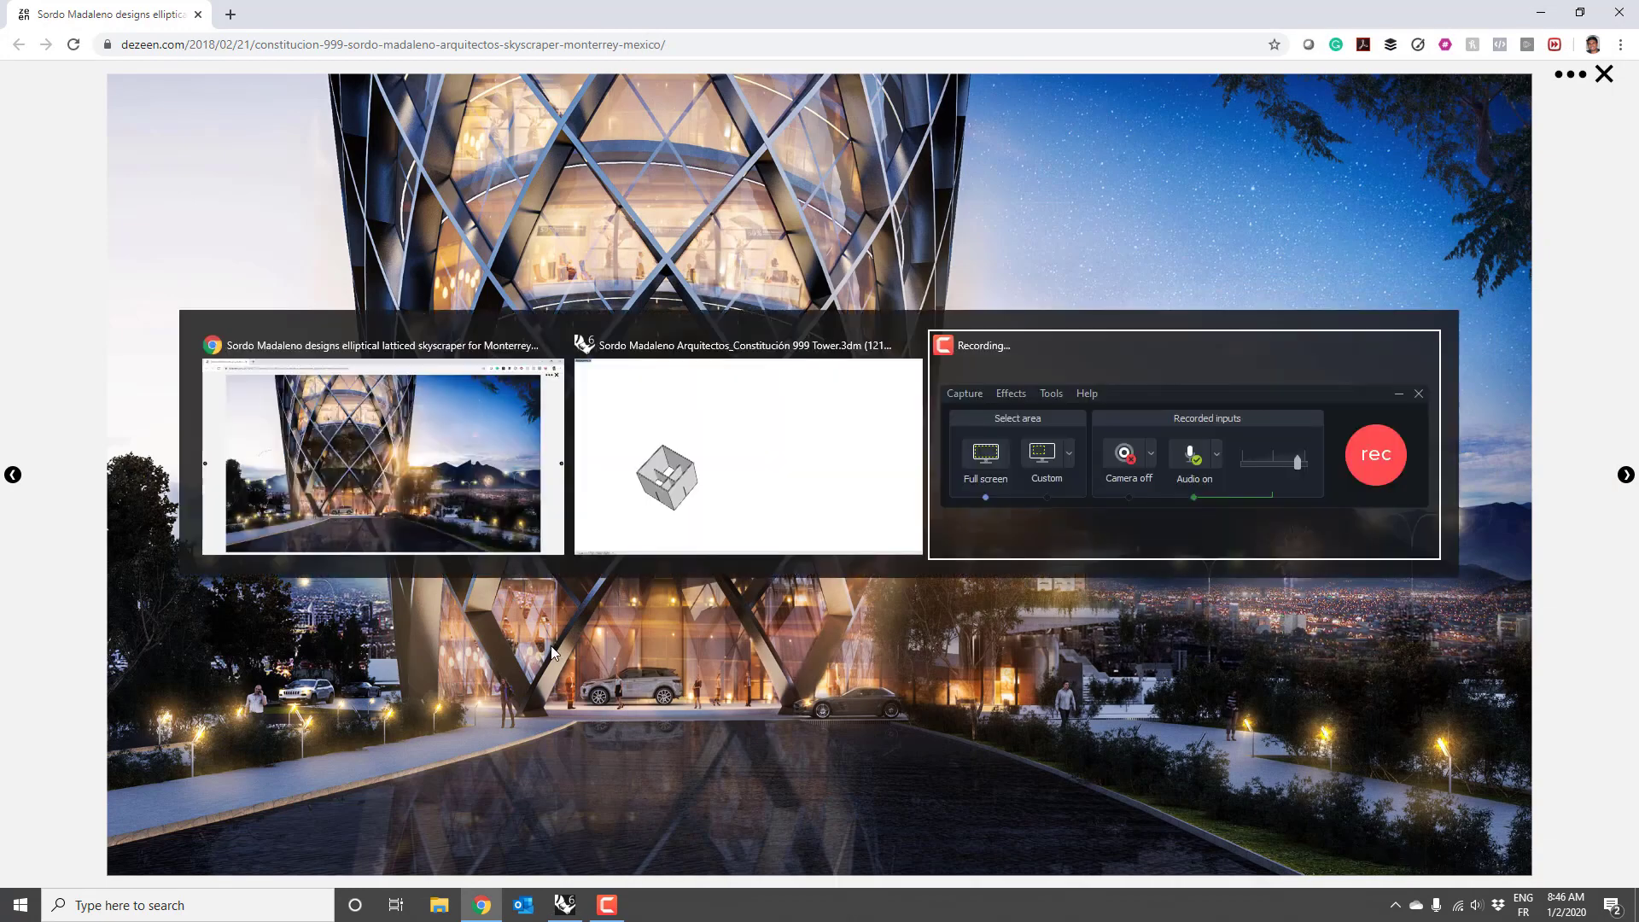
key(alt+Tab)
key(Tab)
click(512, 550)
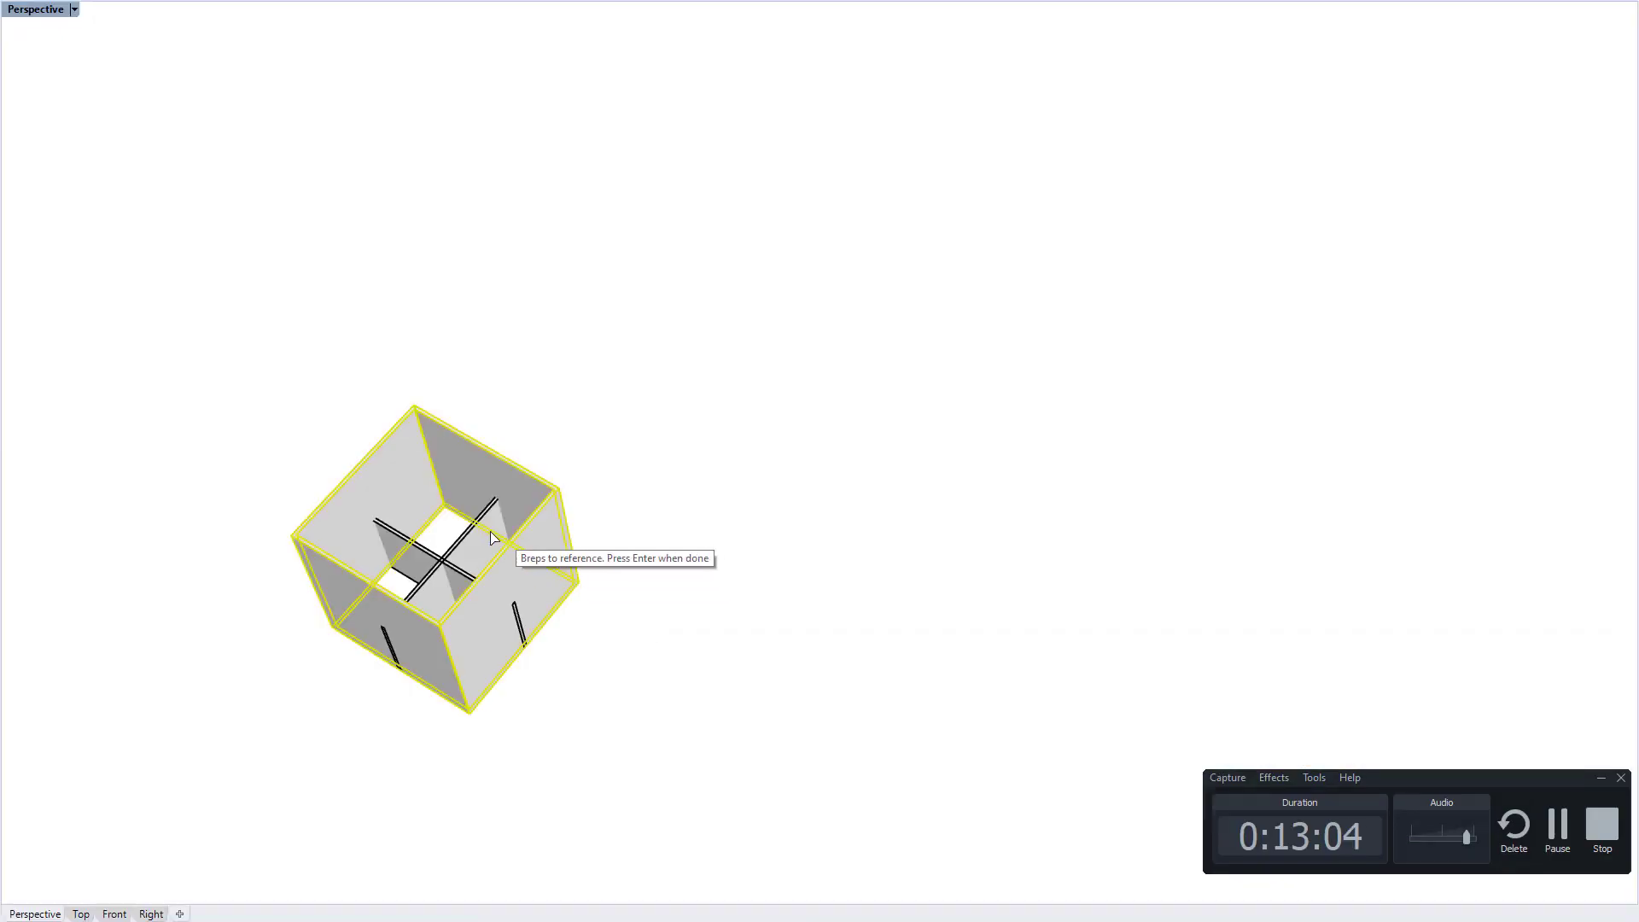
key(Return)
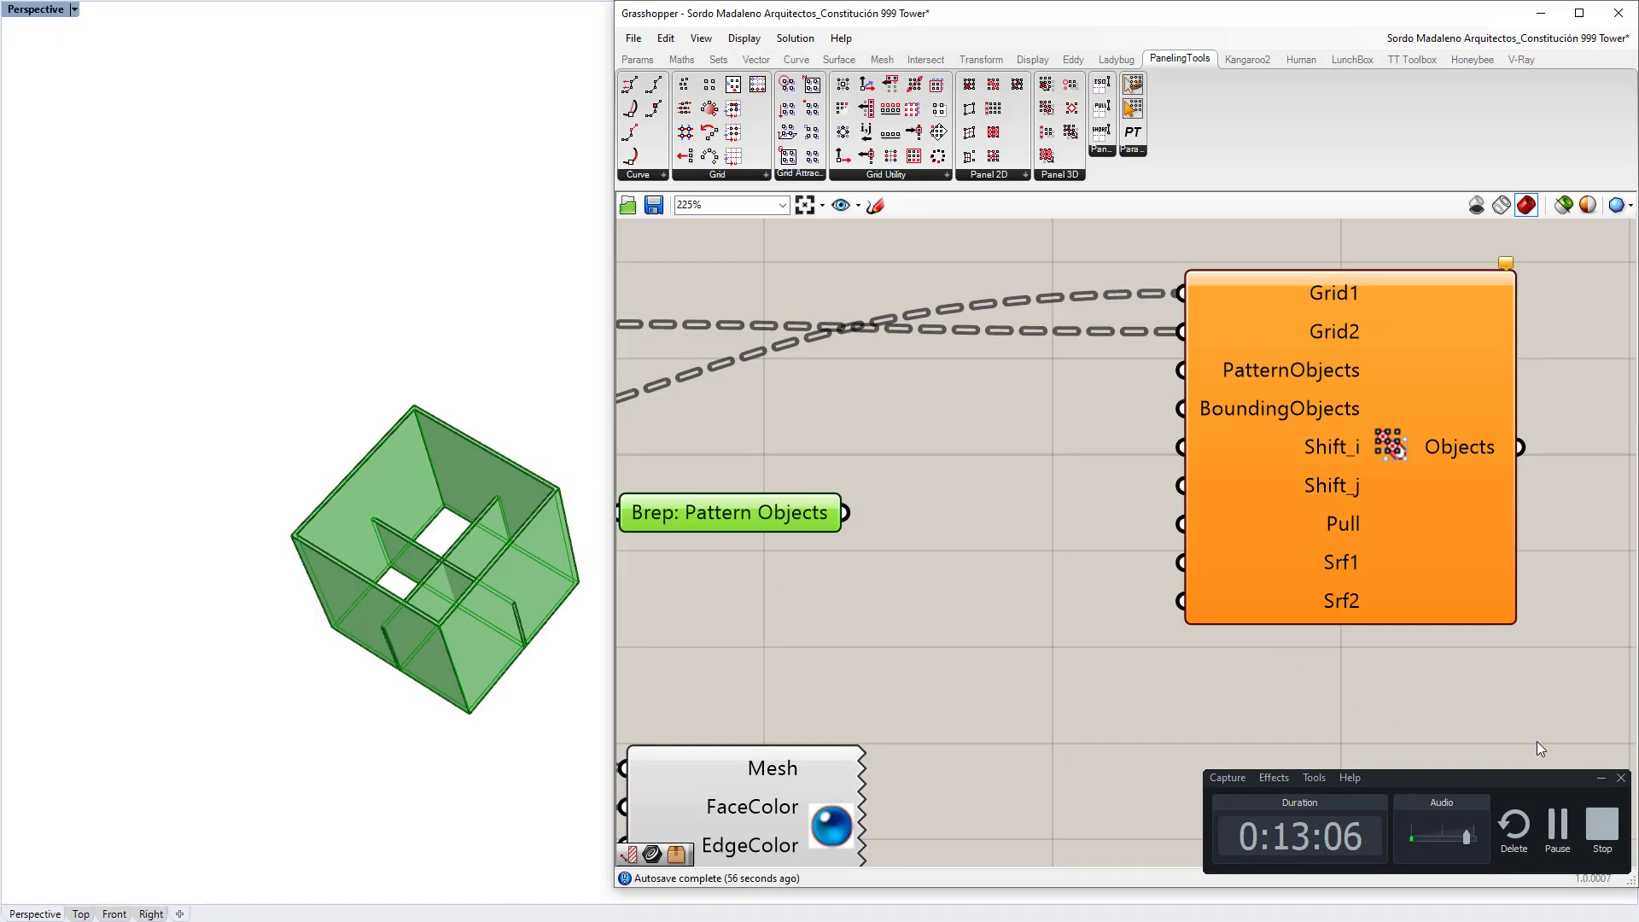
click(776, 516)
click(506, 452)
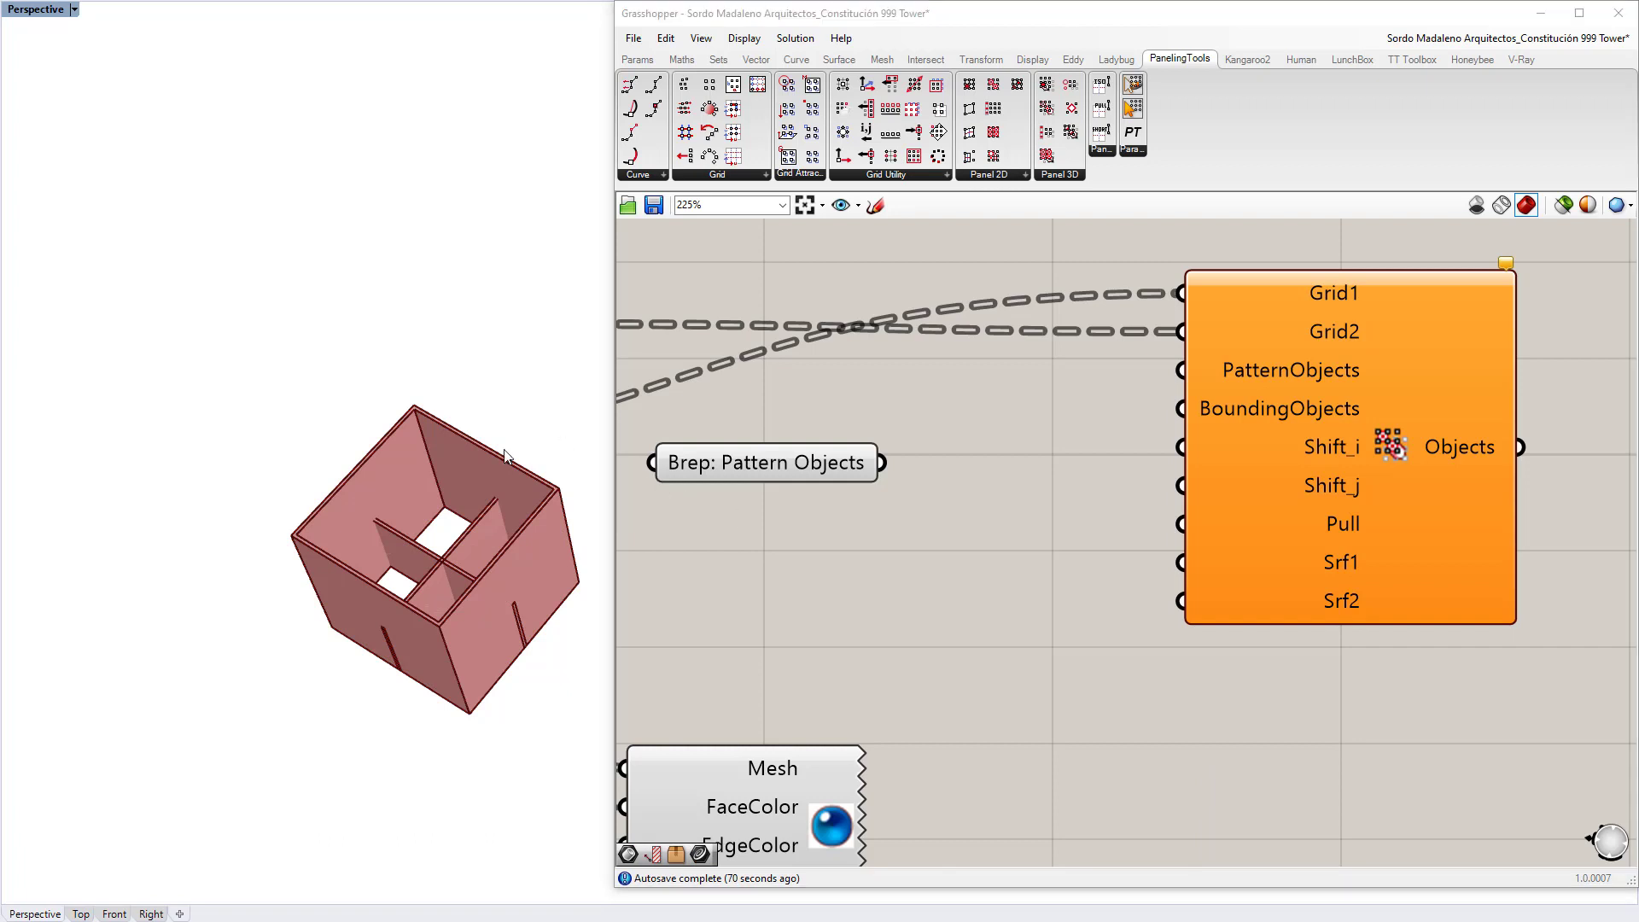
Step: Add a second Brep parameter that references the box via Set Multiple Breps
double_click(854, 566)
text(Brep)
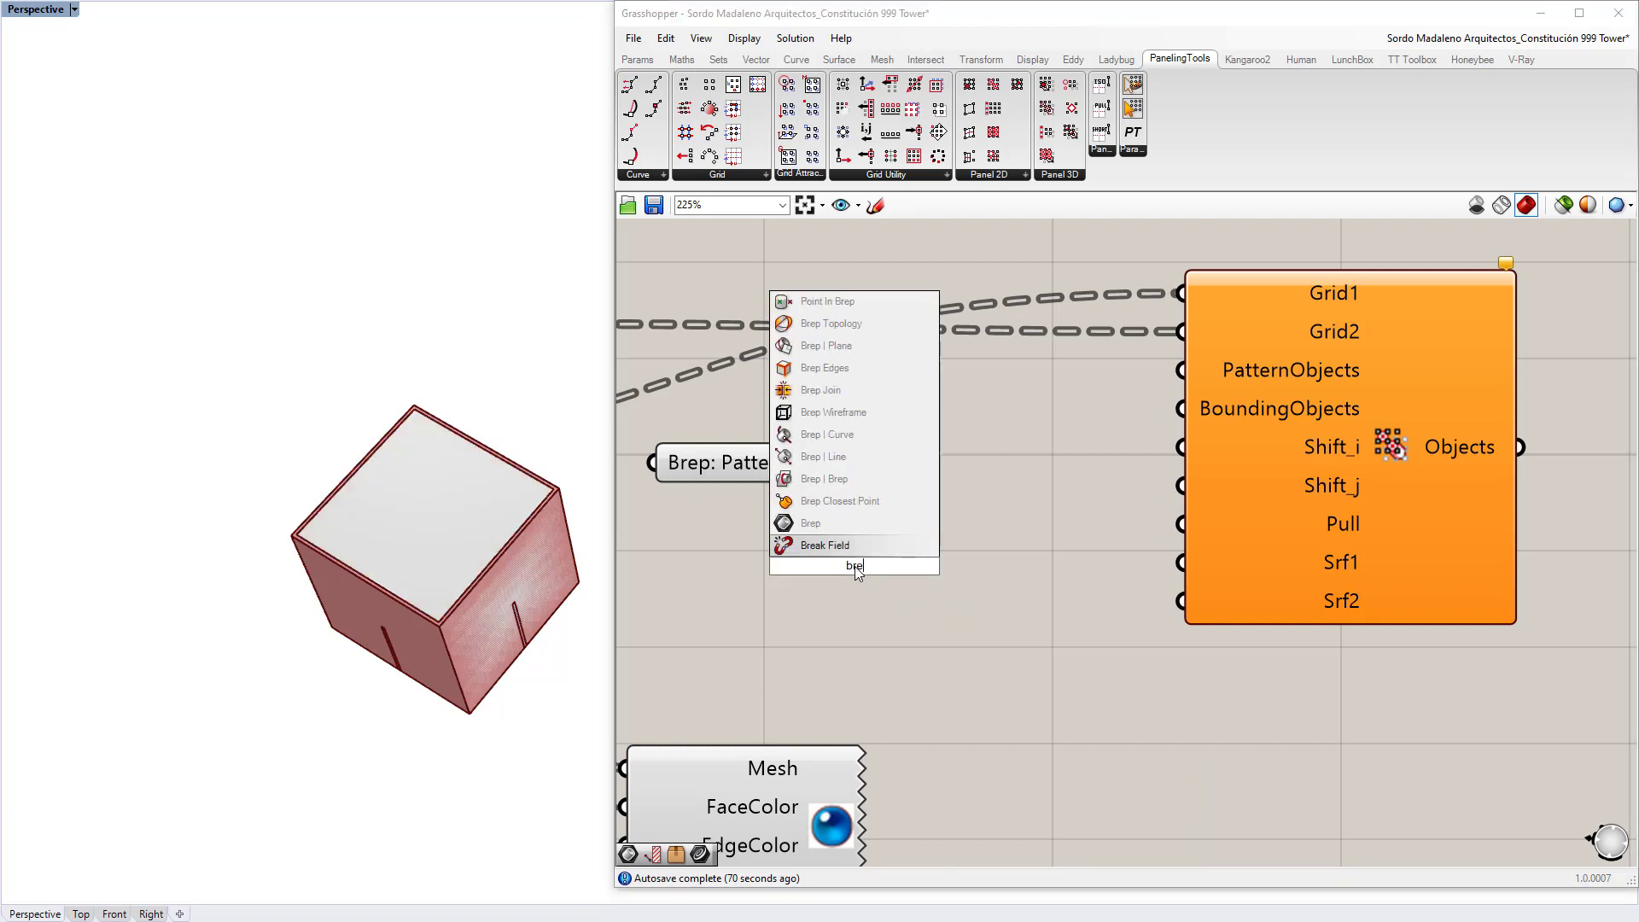
key(Return)
right_click(846, 557)
click(917, 771)
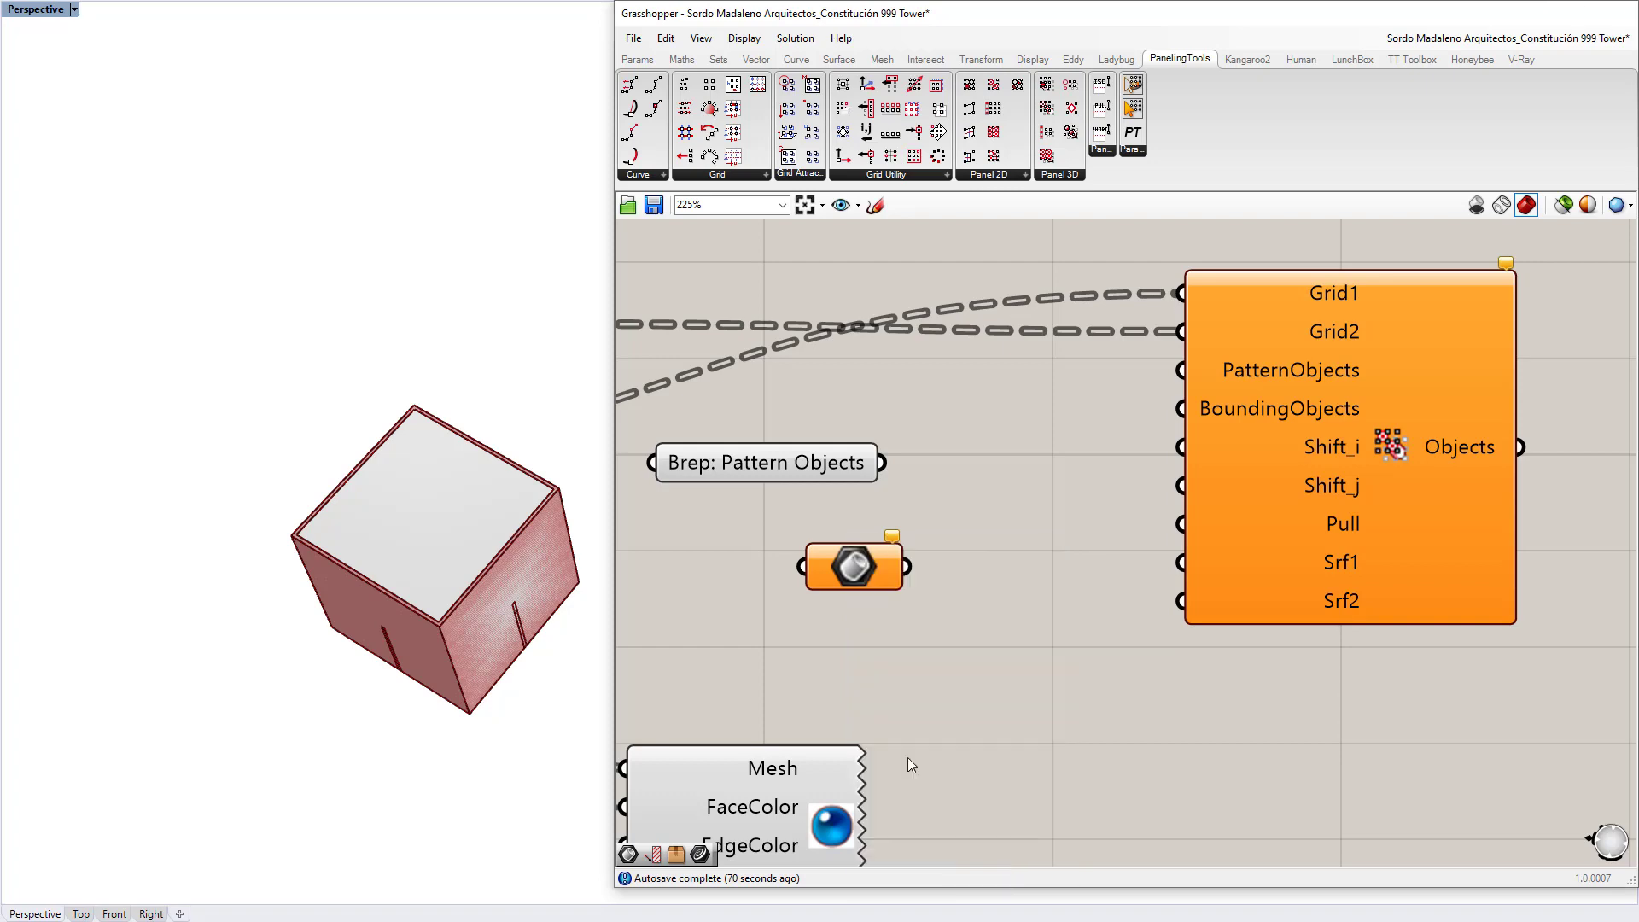
click(432, 520)
key(Return)
Step: Wire the box Brep into BoundingObjects and Pattern Objects into PatternObjects, then inspect the resulting diamond lattice
drag(855, 556, 814, 539)
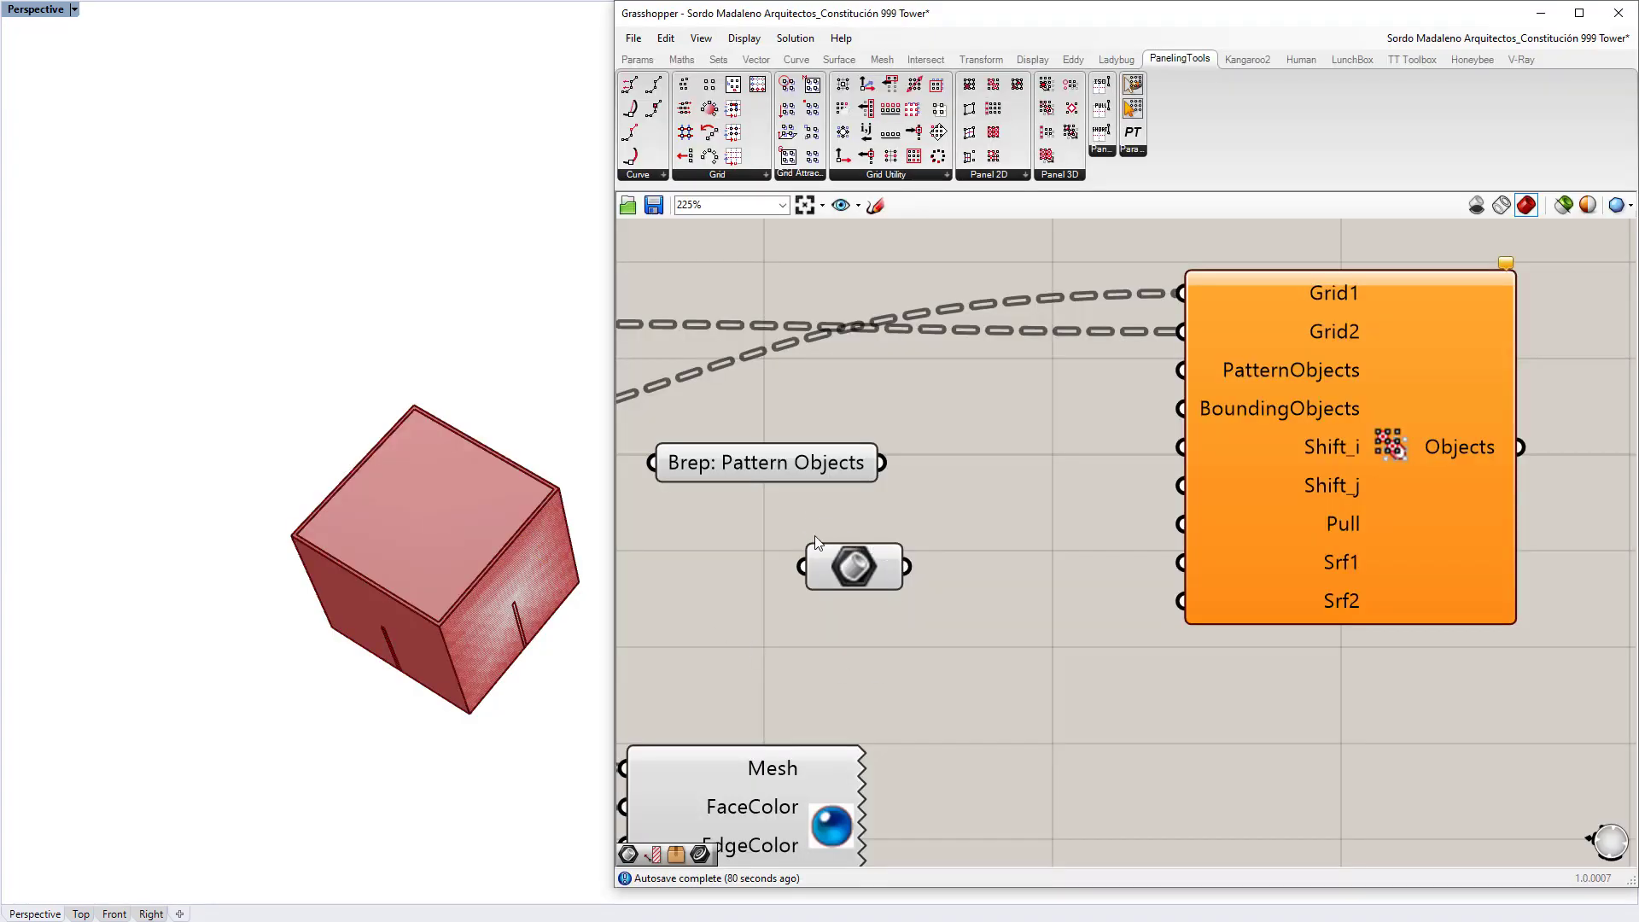
drag(905, 566, 1180, 408)
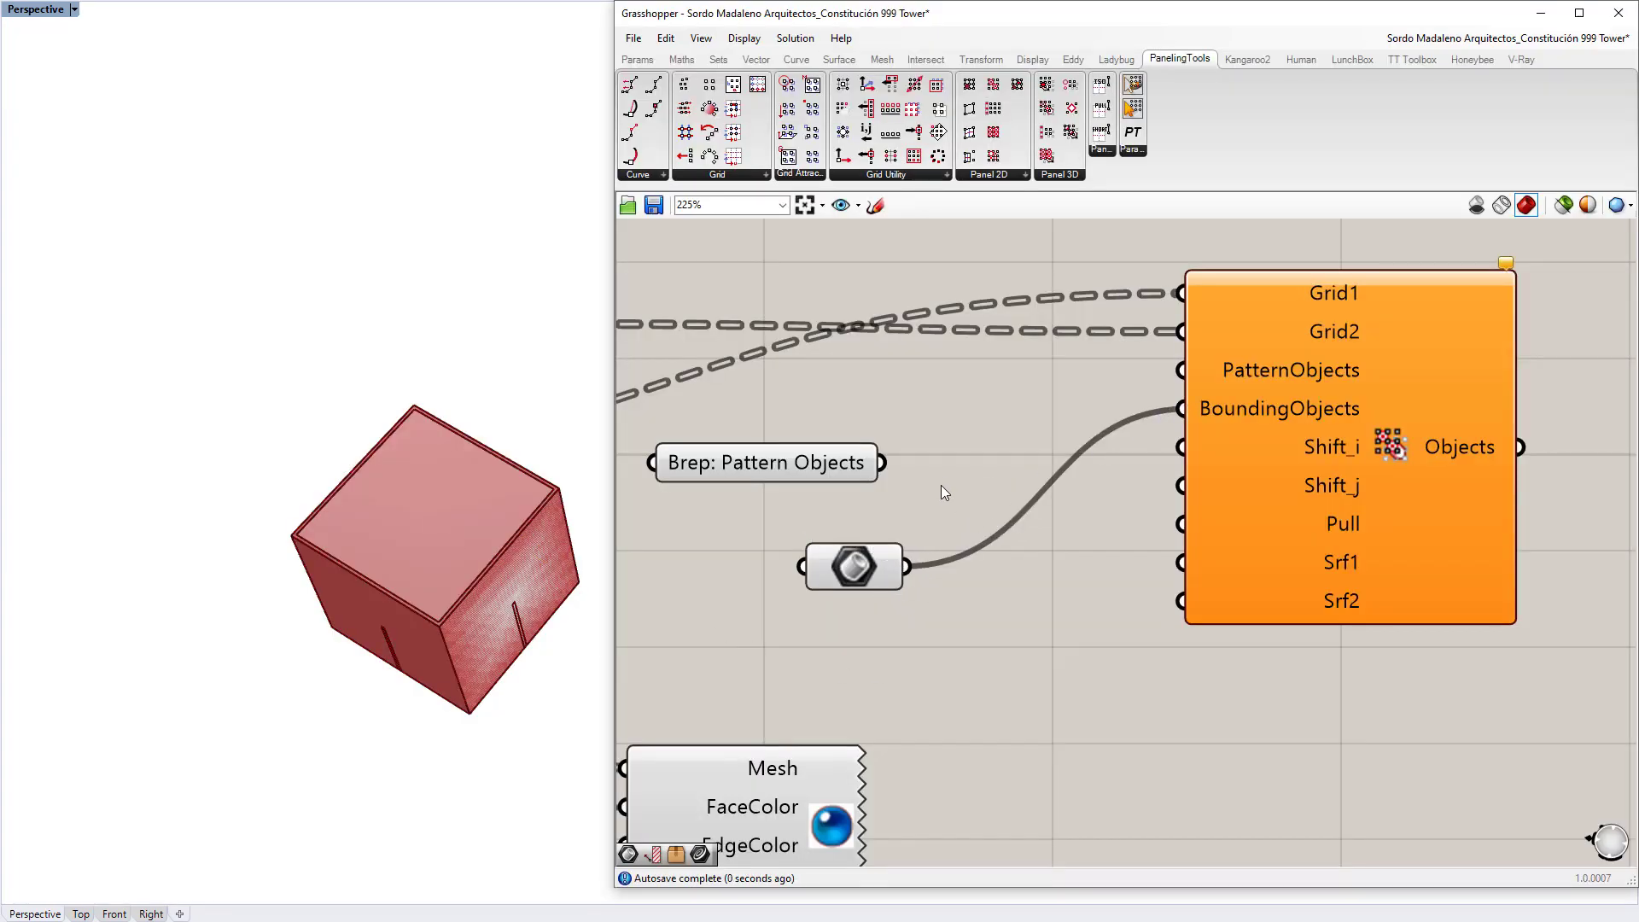
drag(883, 463, 1166, 367)
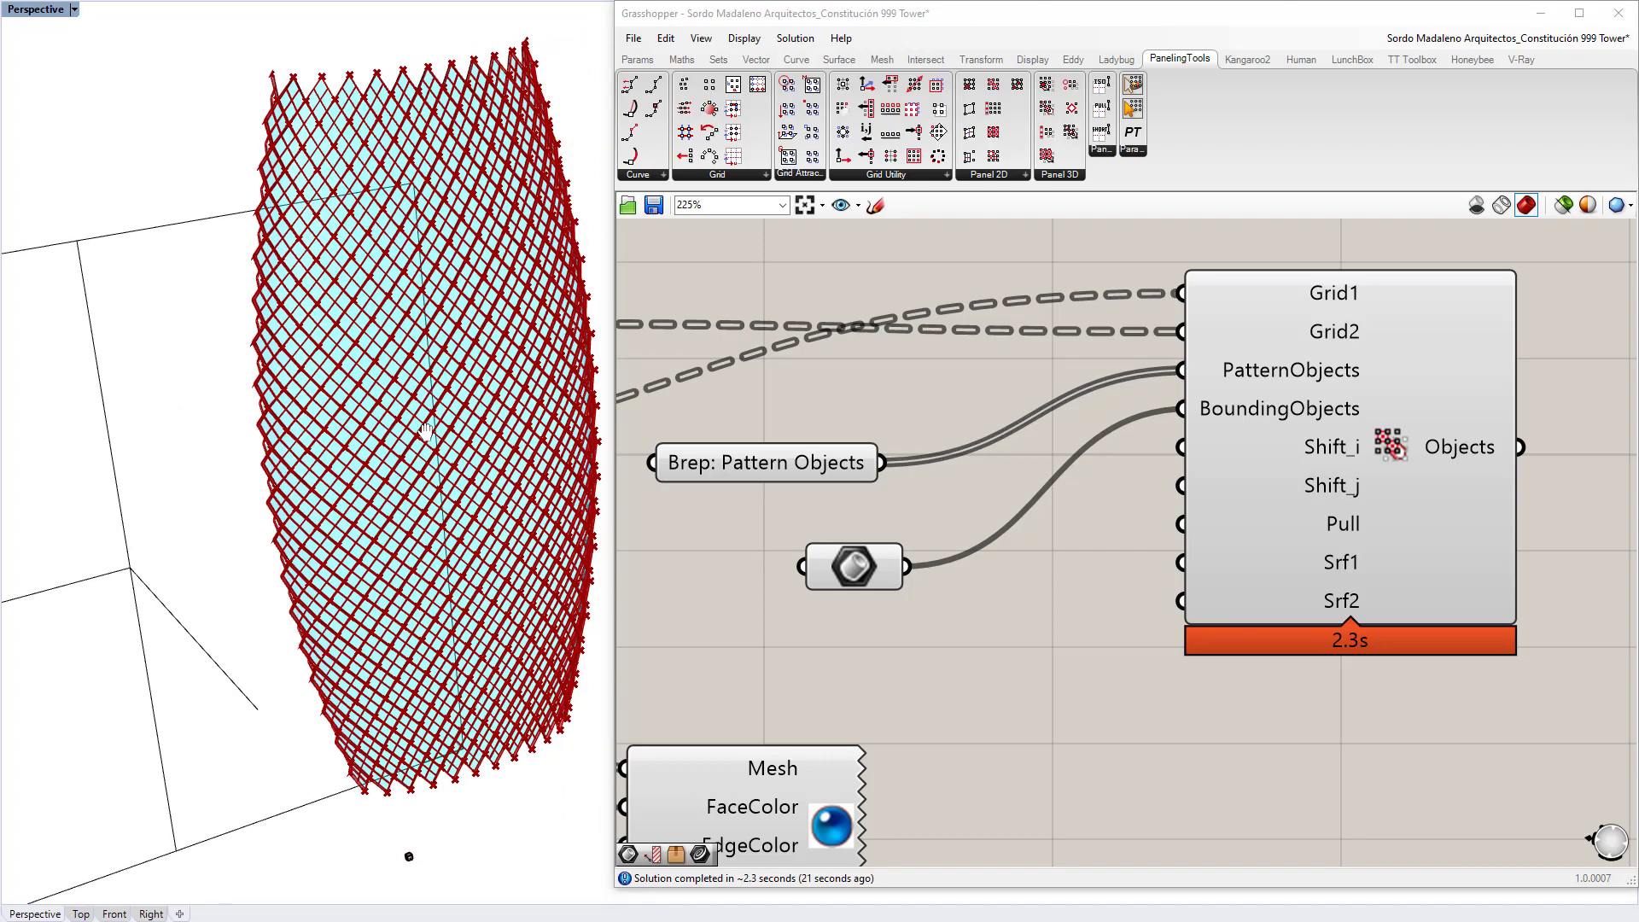
right_drag(477, 404, 102, 881)
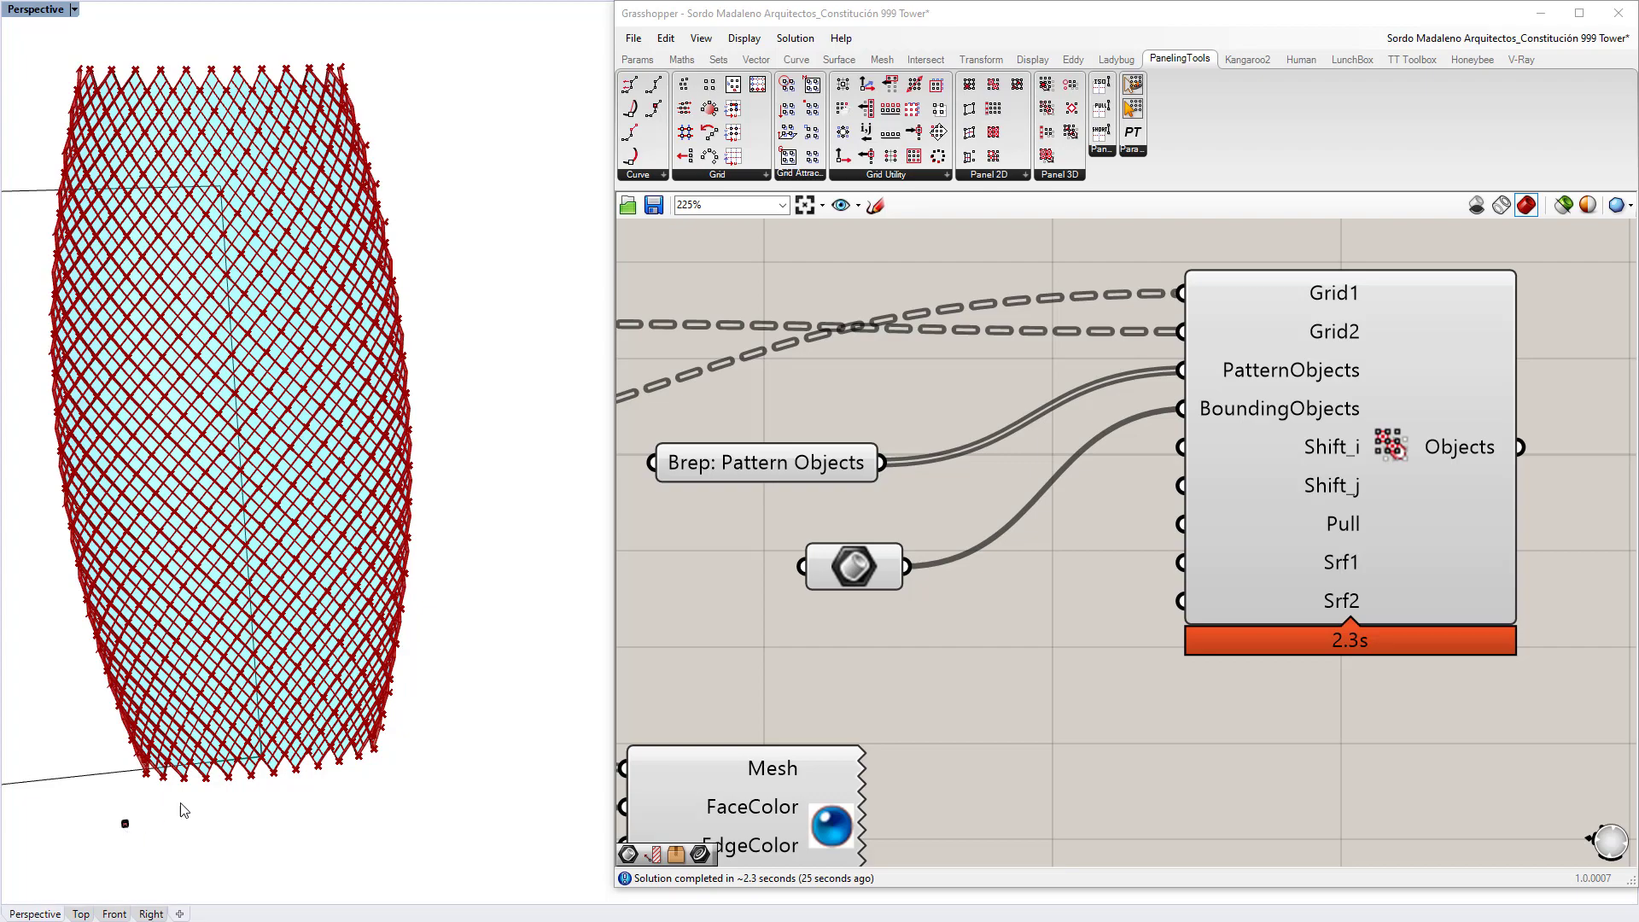
scroll(341, 429, up, 10)
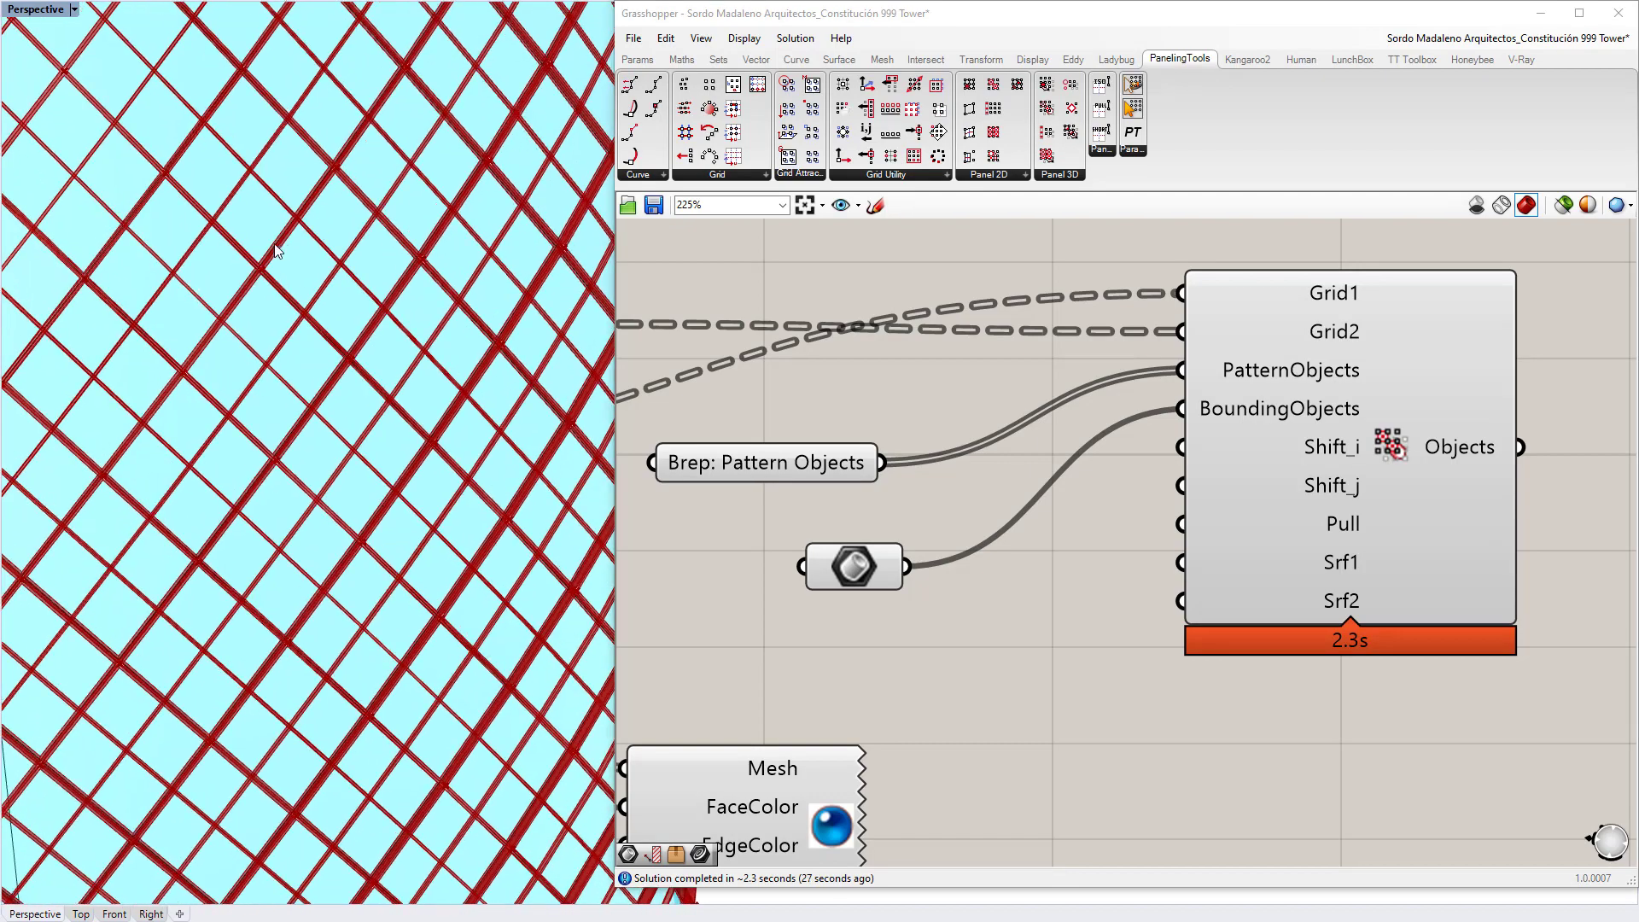
right_drag(278, 455, 692, 465)
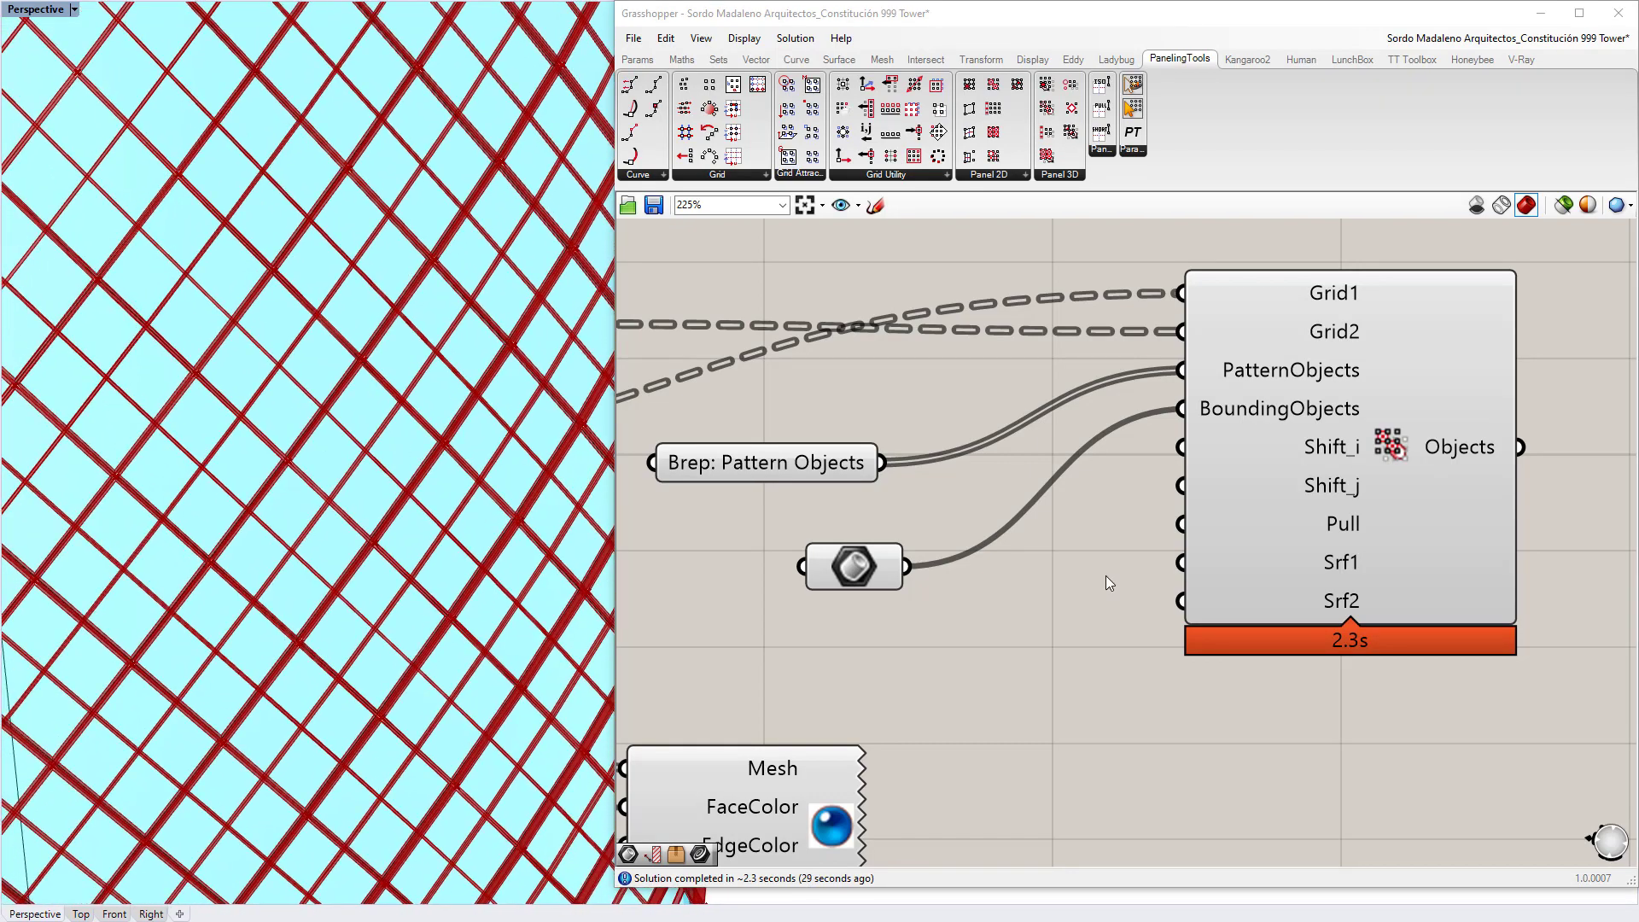
Step: Add a Custom Preview component fed by the paneling component's Objects output
click(1435, 478)
right_drag(1579, 462, 1337, 437)
double_click(1339, 436)
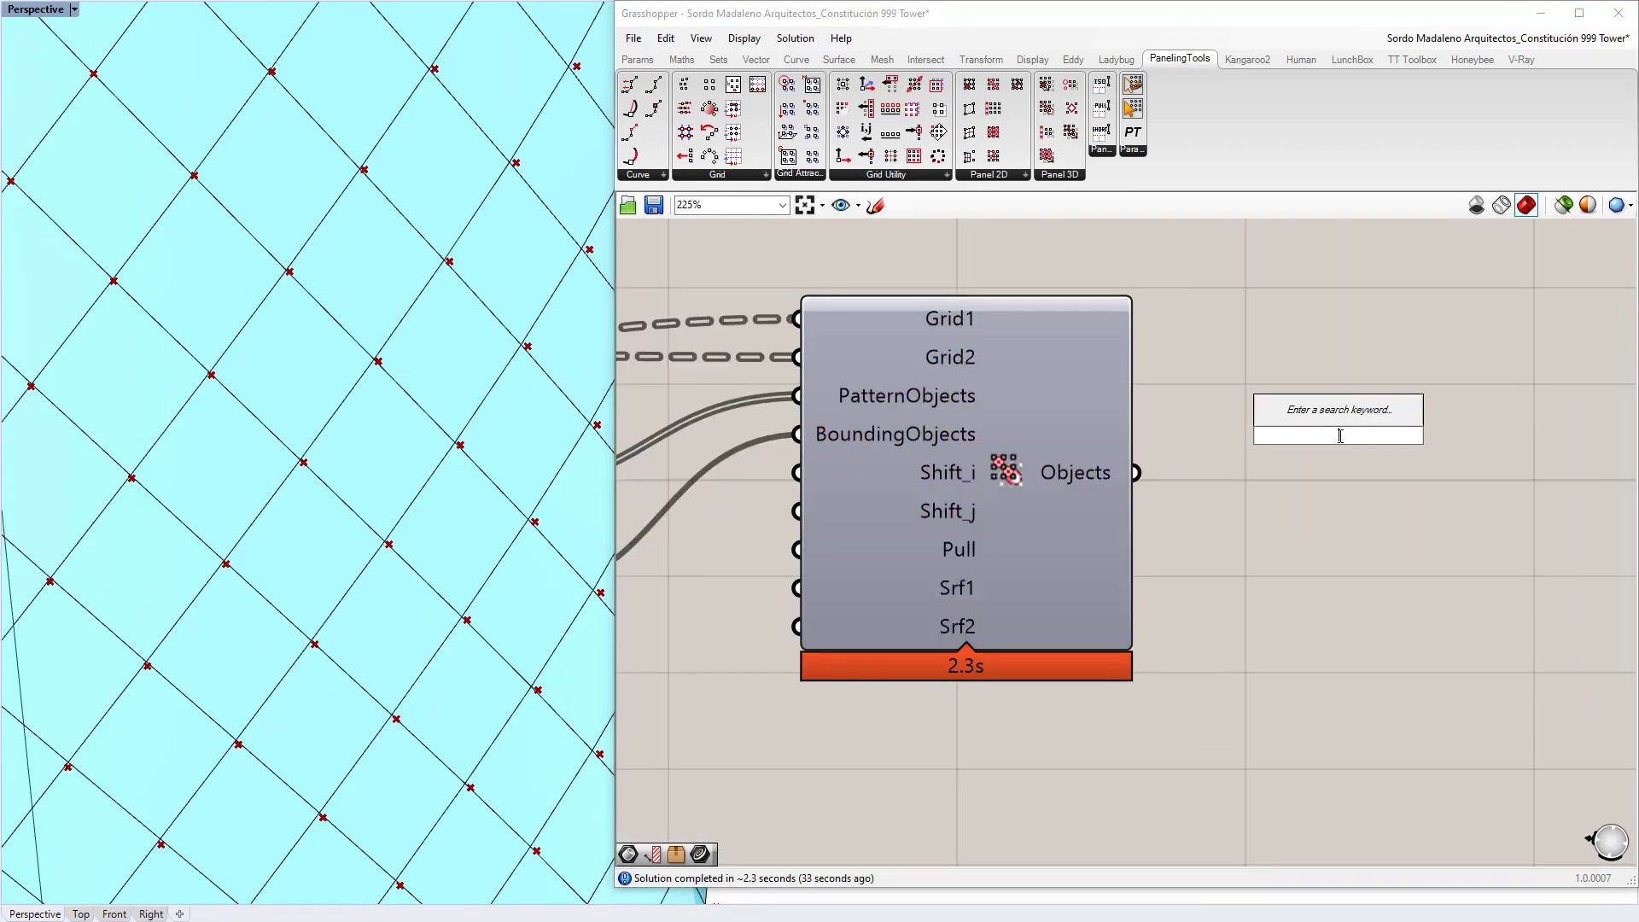
text(previe)
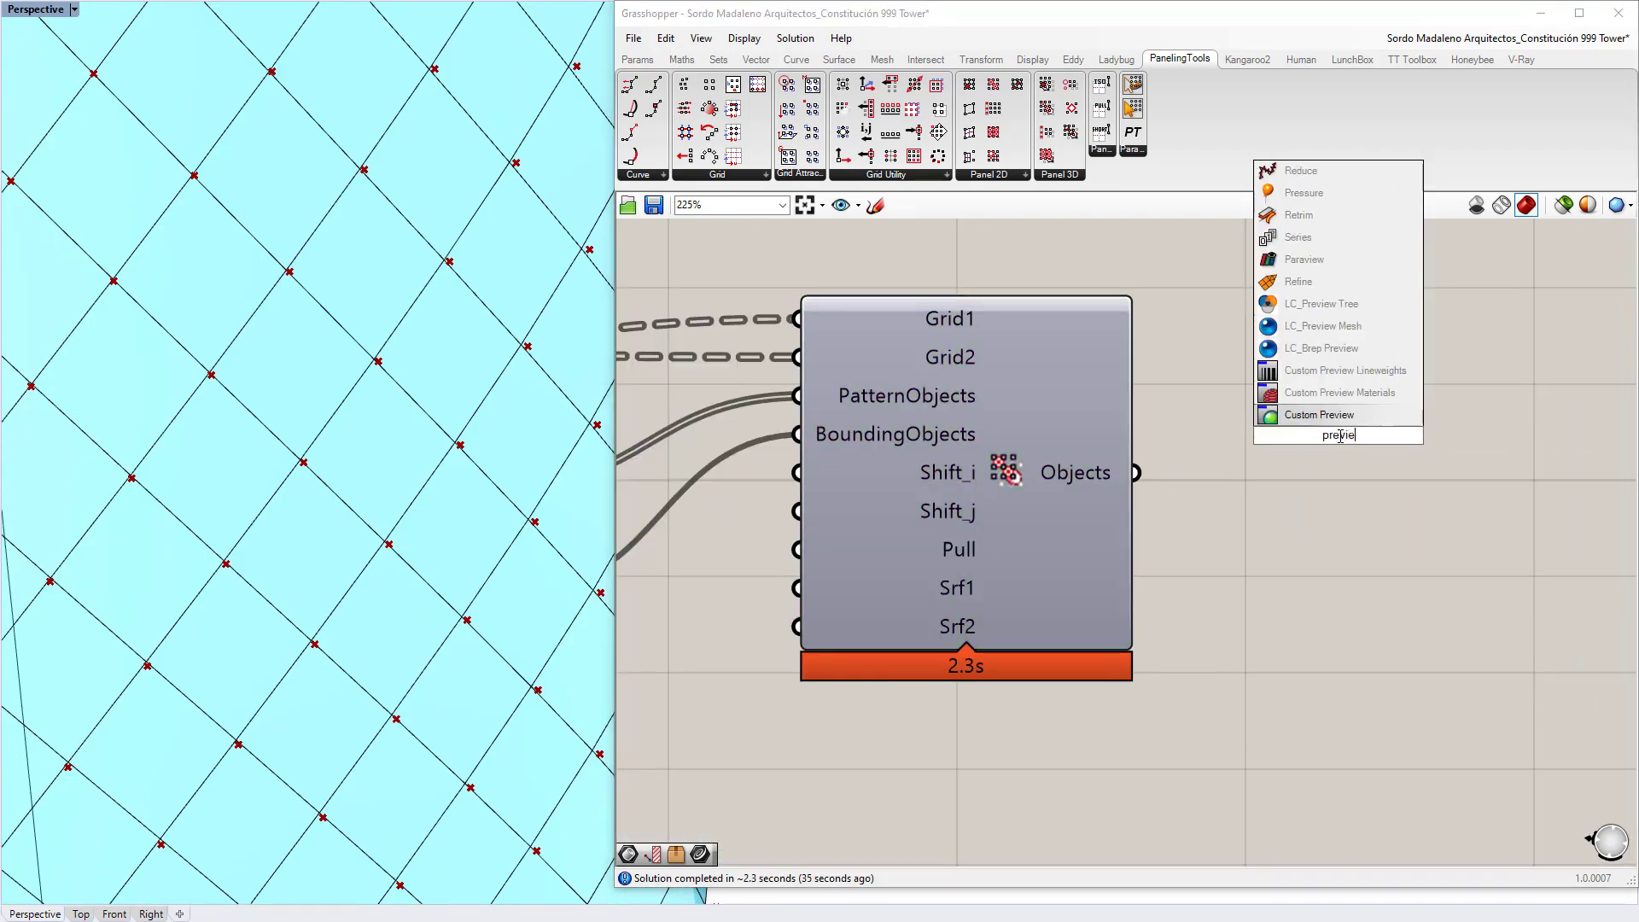
key(Return)
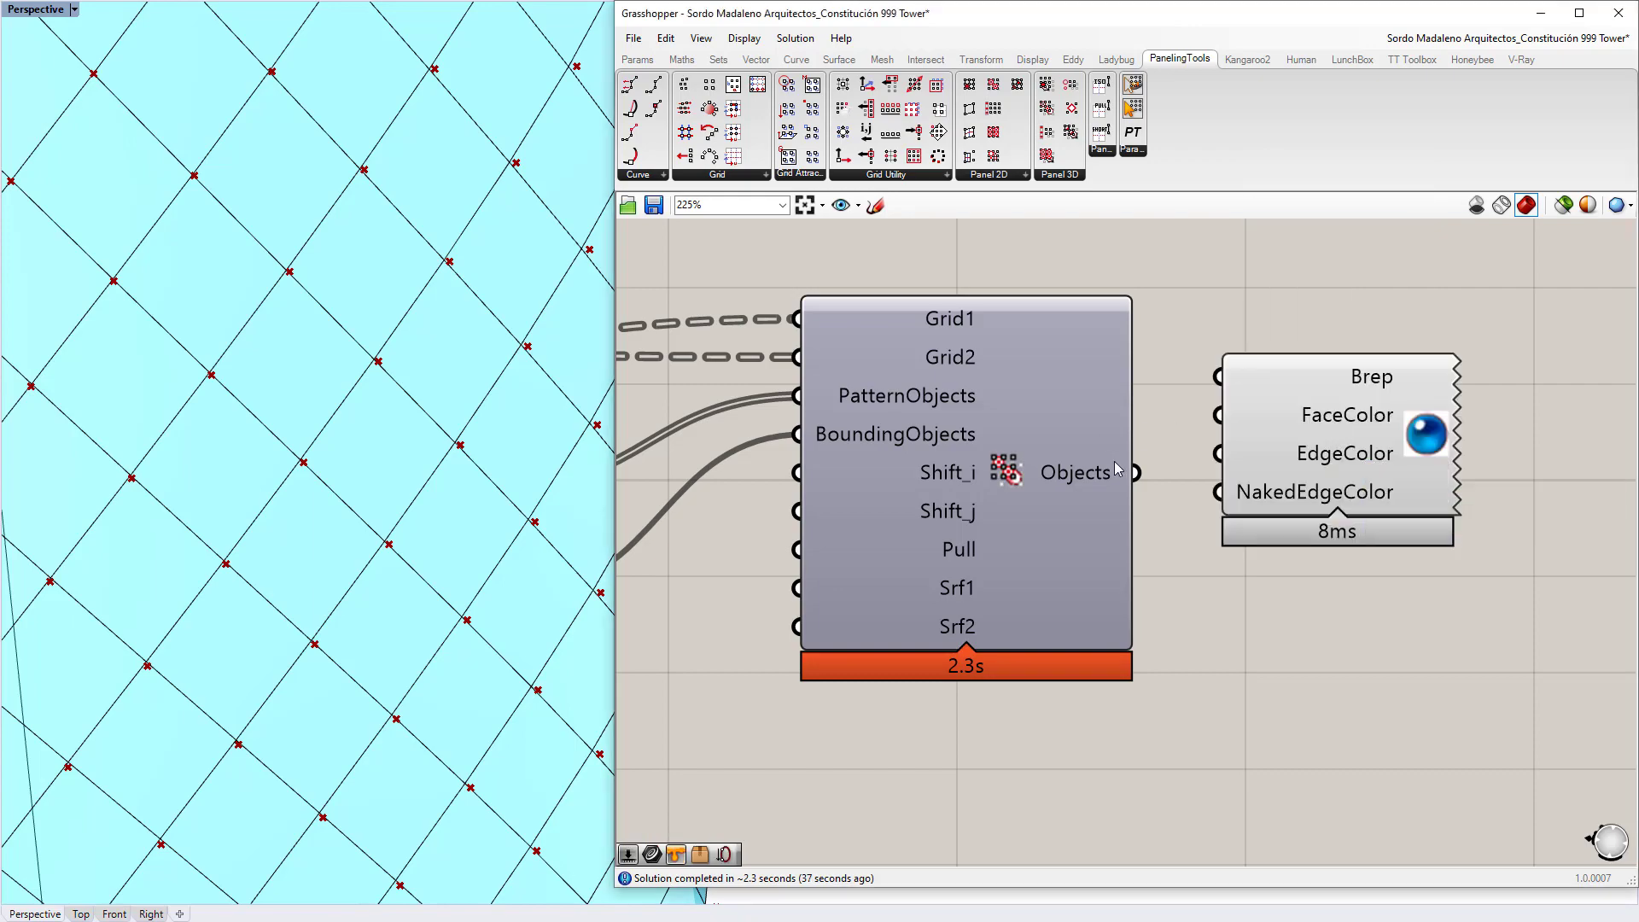
drag(1136, 472, 1198, 391)
drag(1301, 427, 1535, 482)
click(1428, 367)
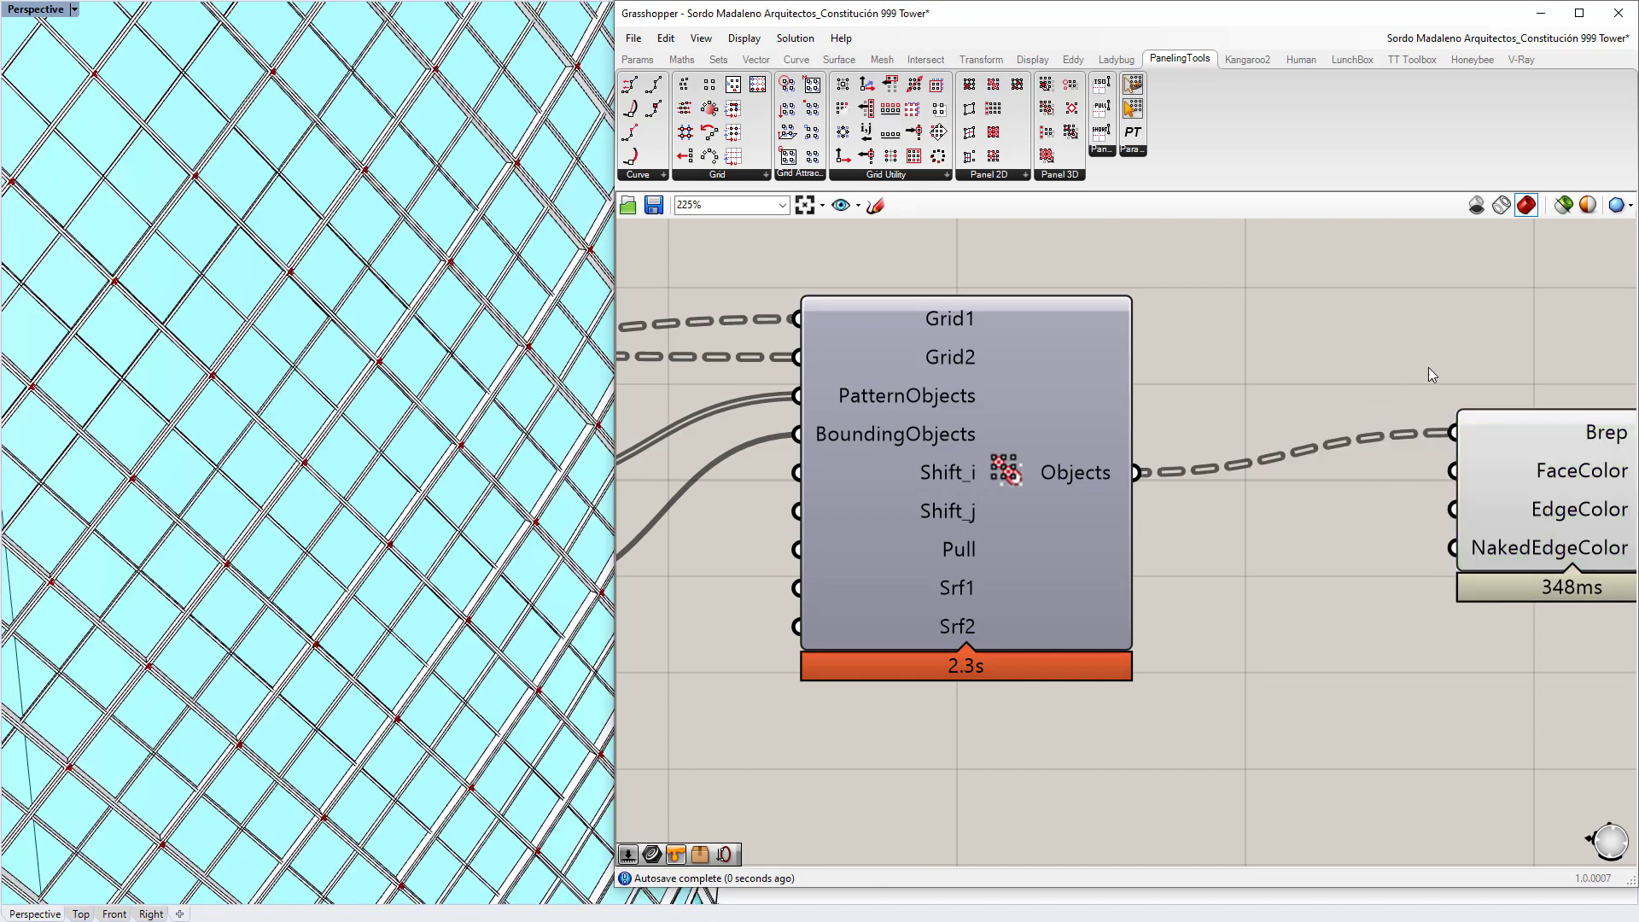
Step: Zoom and orbit the viewport to inspect the white mullion frames and the tower's base
right_drag(154, 369, 247, 375)
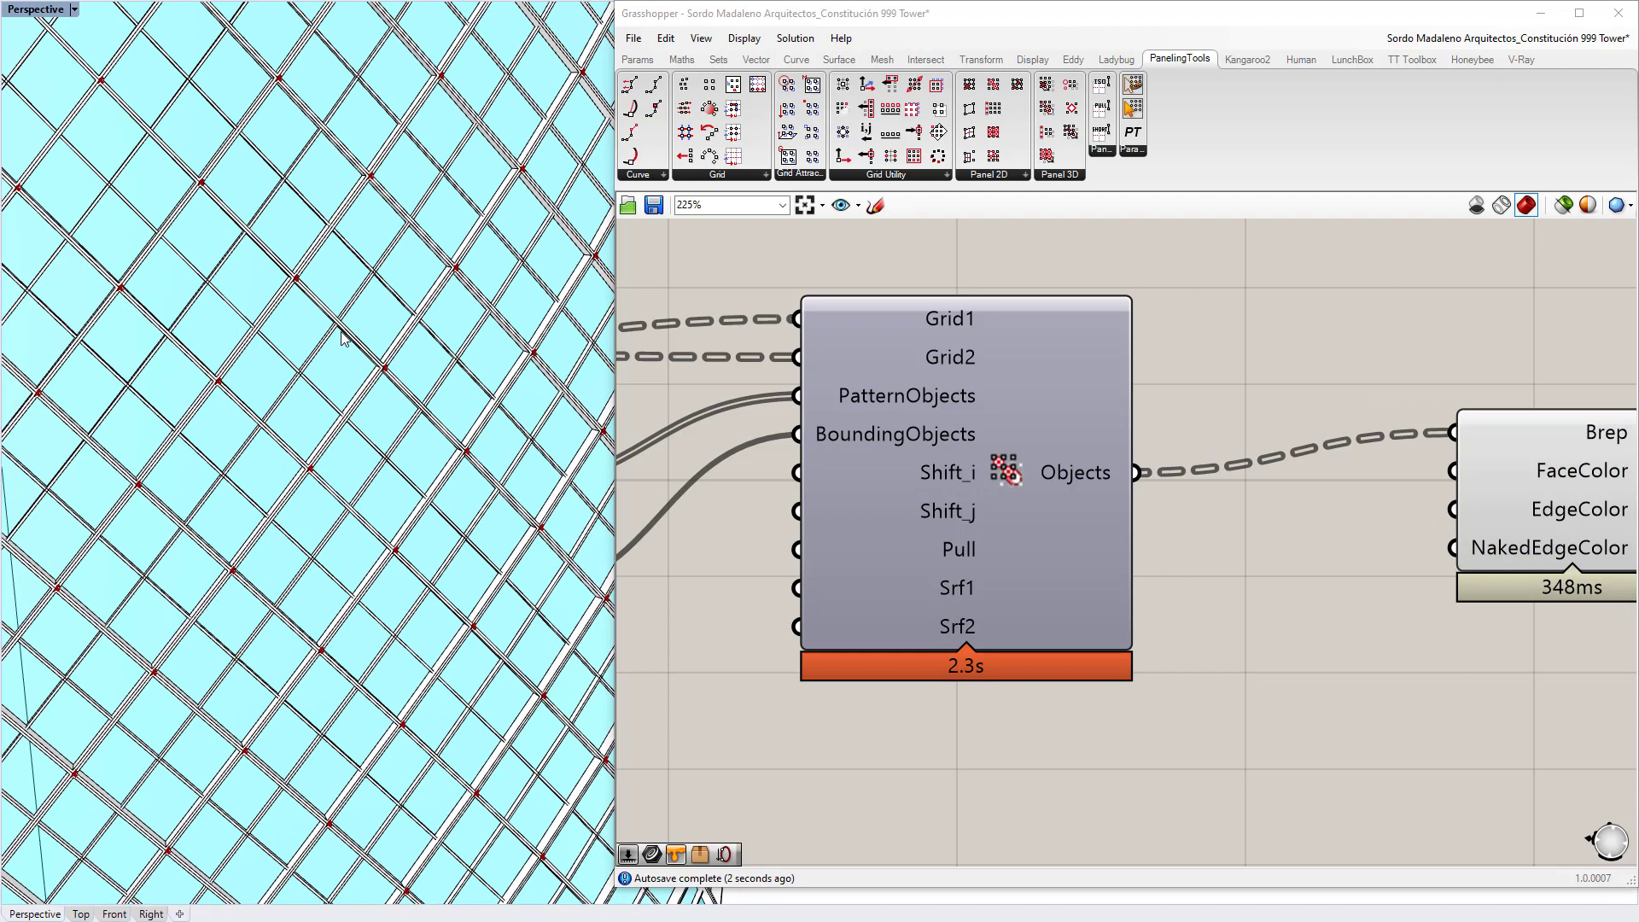
key(ctrl+w)
drag(261, 267, 531, 465)
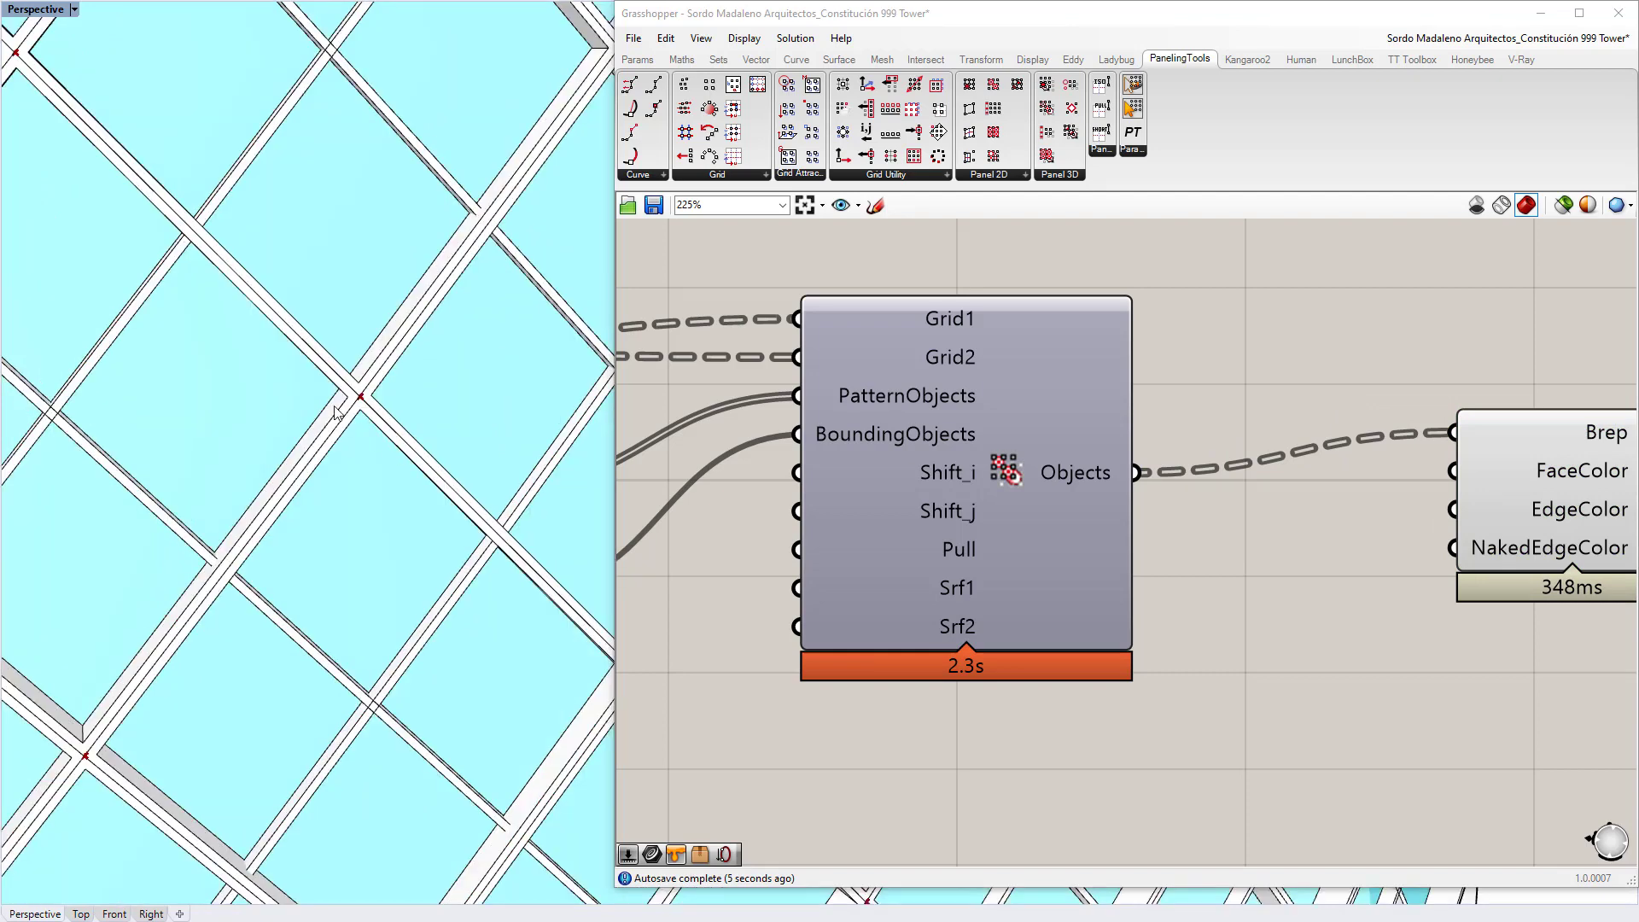
scroll(224, 453, up, 2)
right_drag(224, 452, 263, 222)
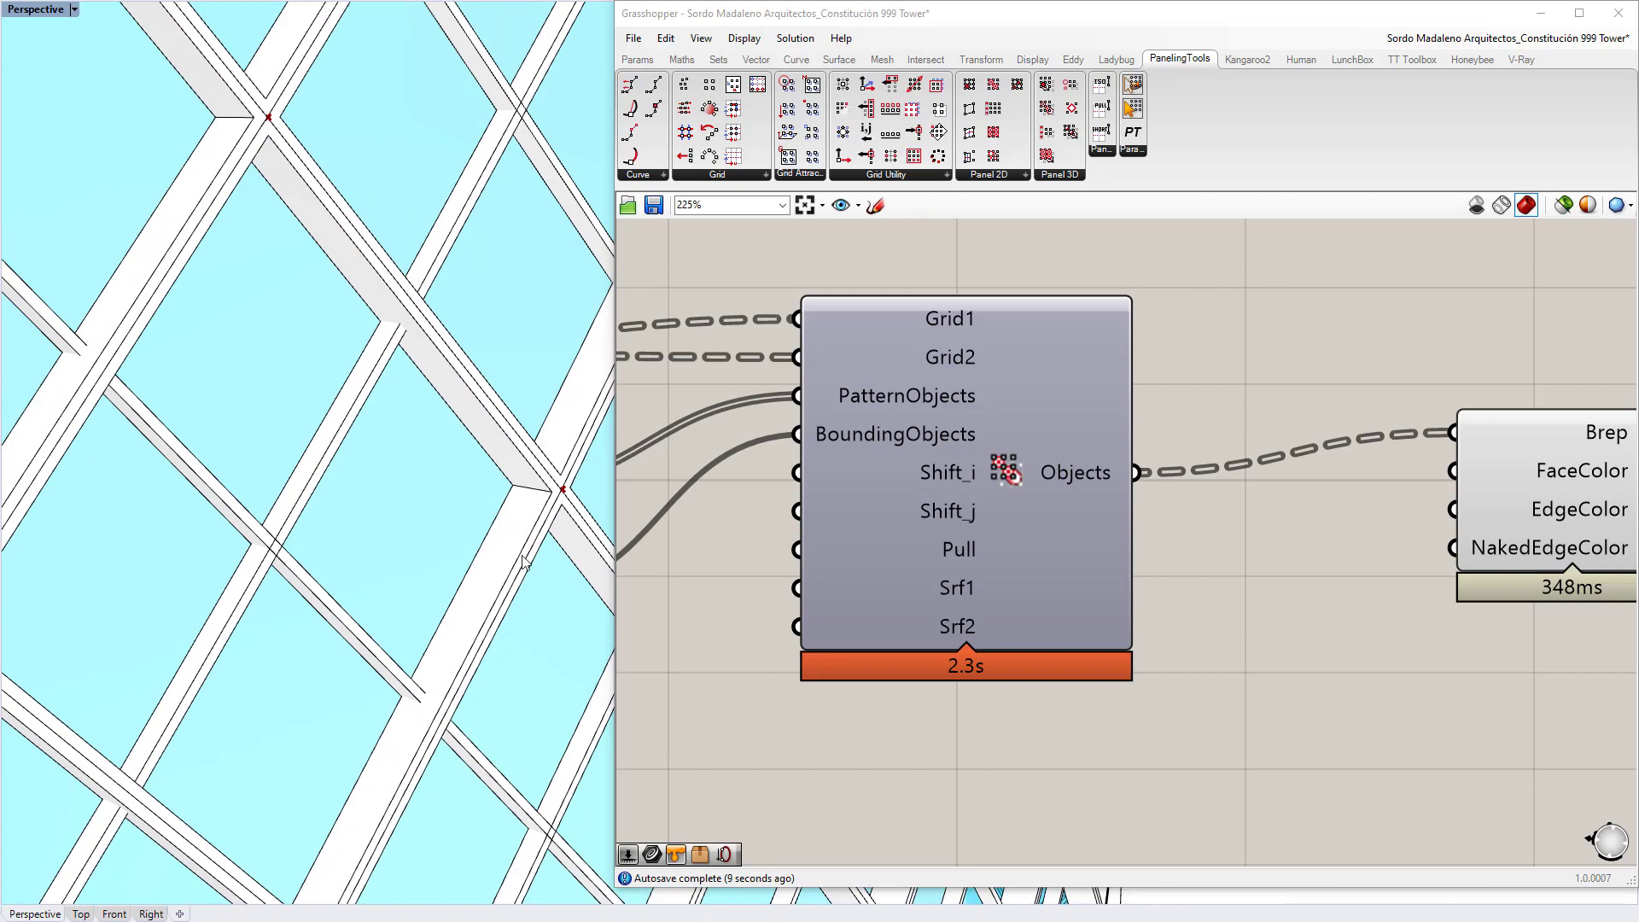
right_drag(523, 561, 436, 638)
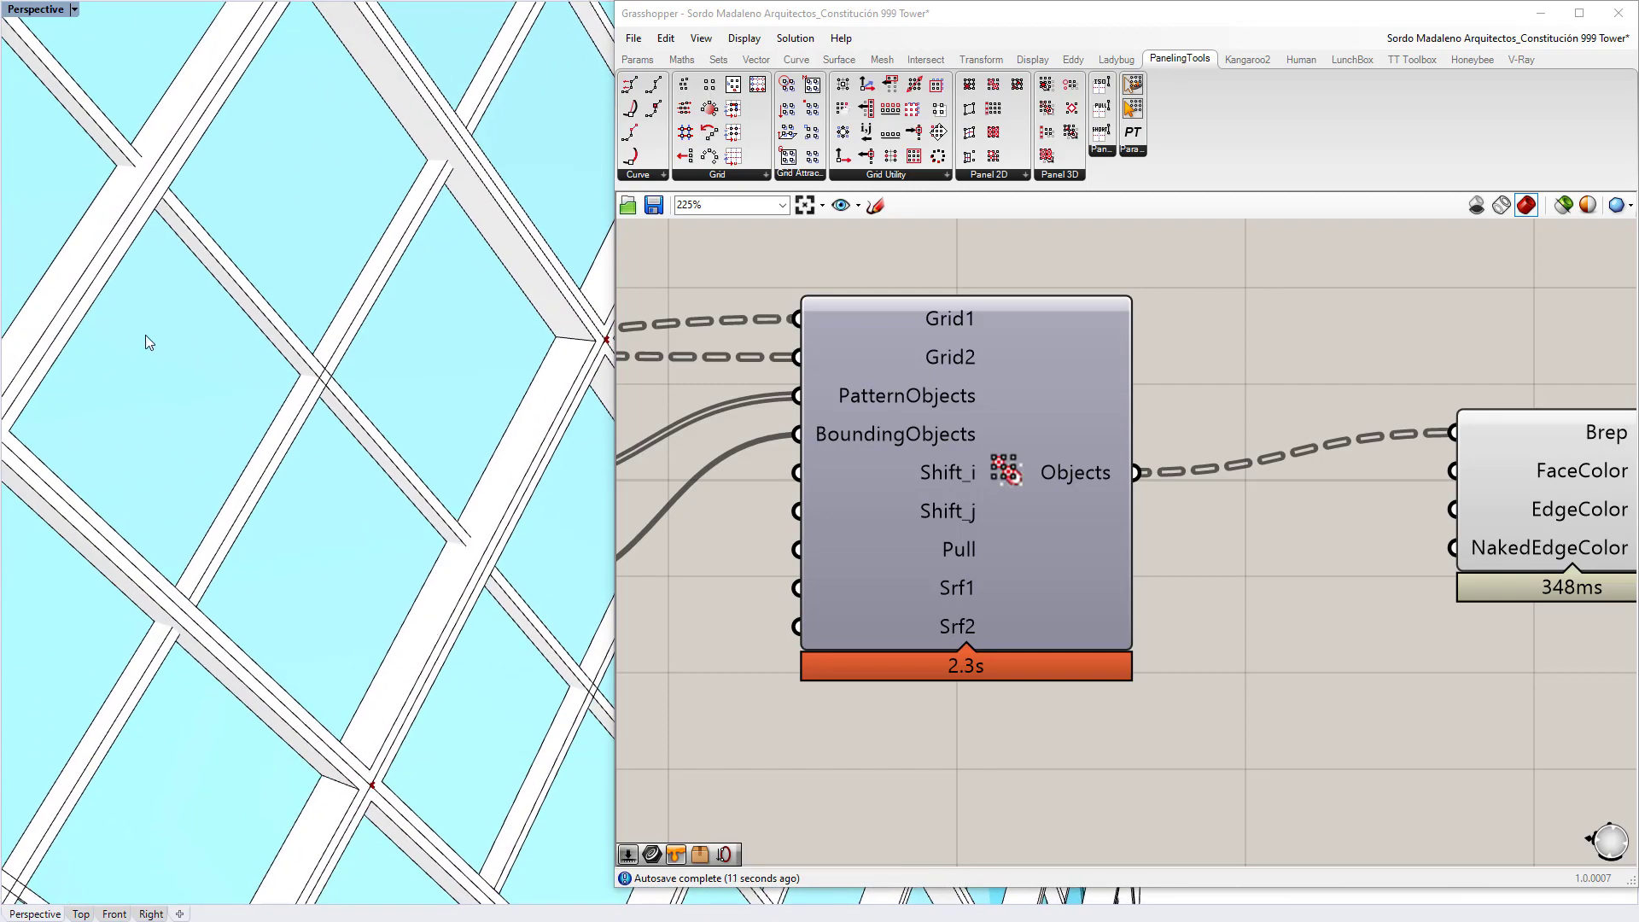
scroll(464, 443, down, 5)
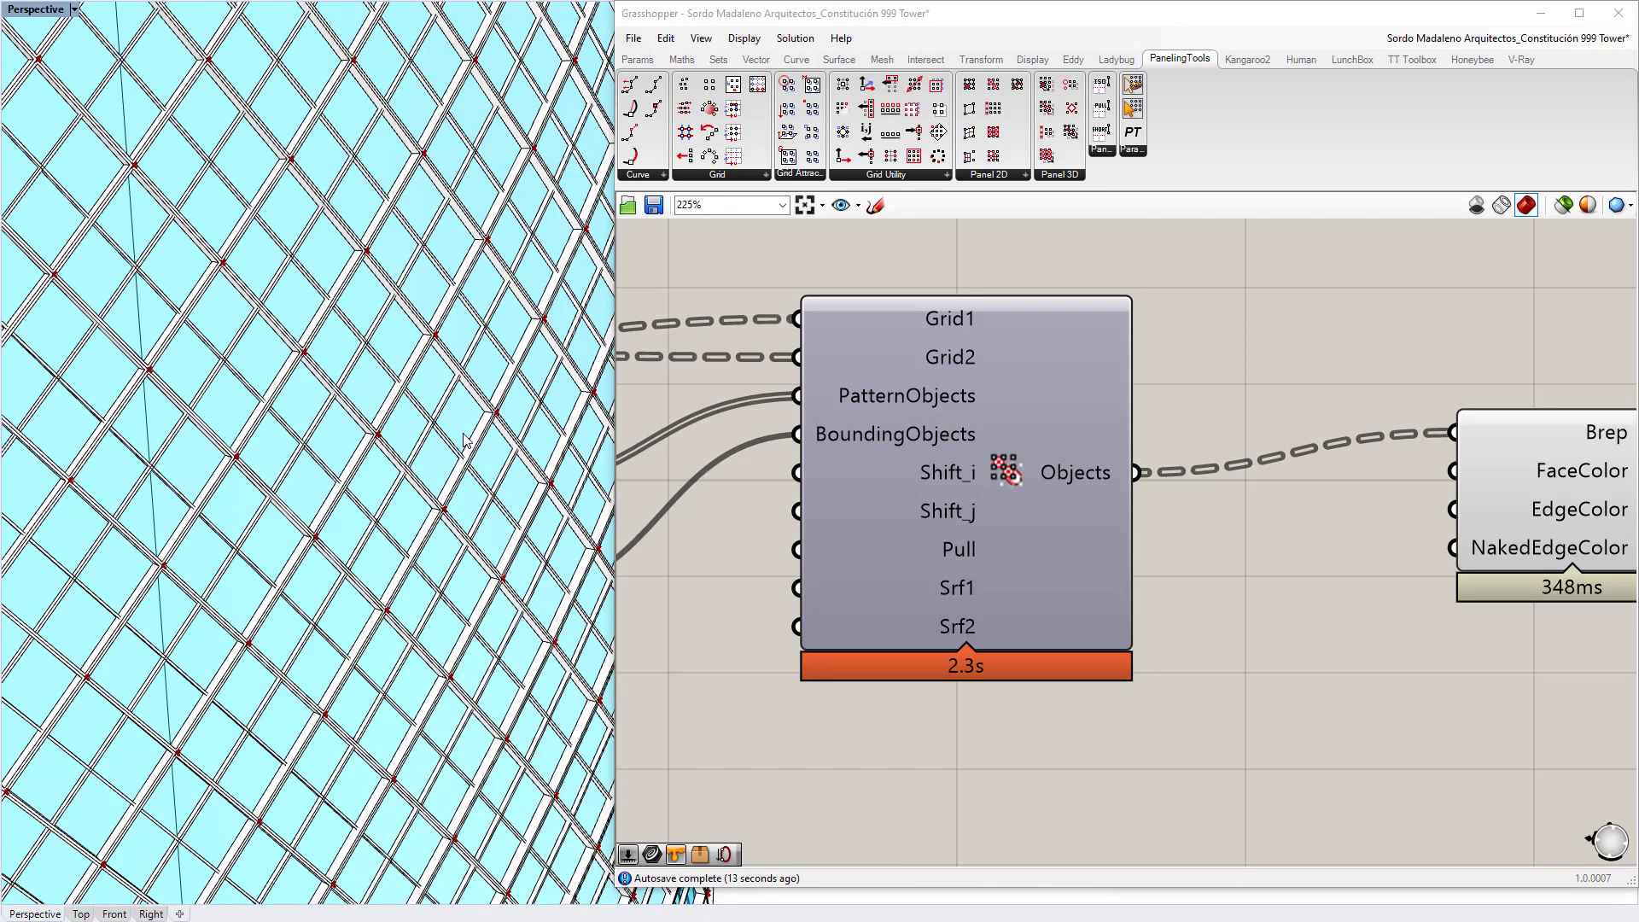
scroll(269, 418, down, 2)
scroll(269, 418, down, 8)
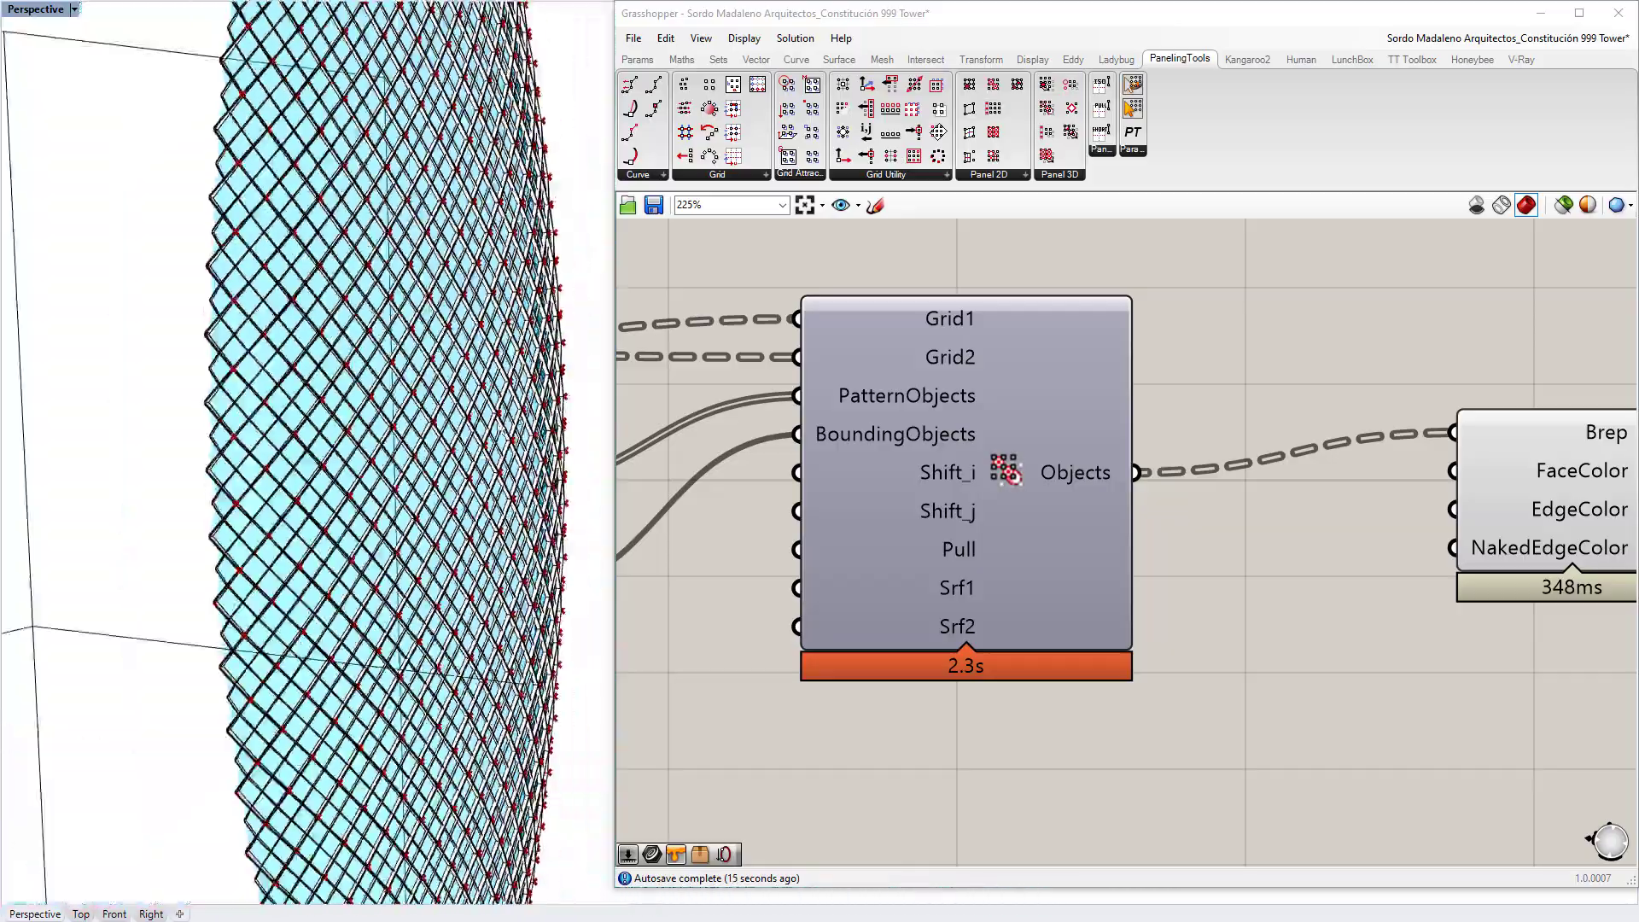
right_drag(444, 474, 442, 444)
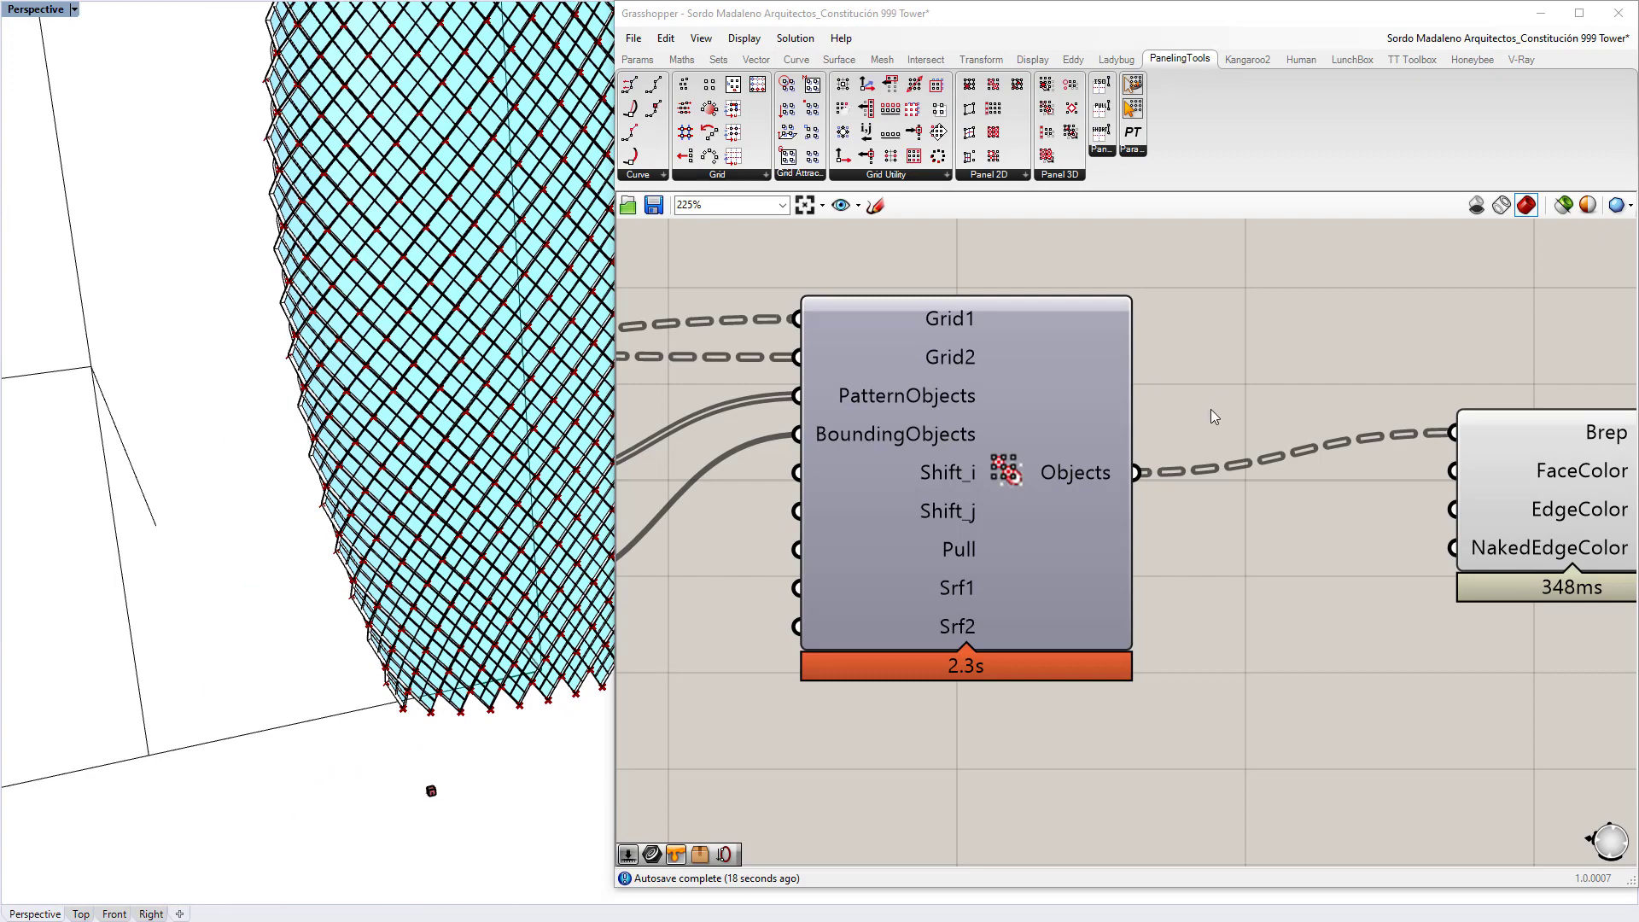
scroll(1212, 414, down, 4)
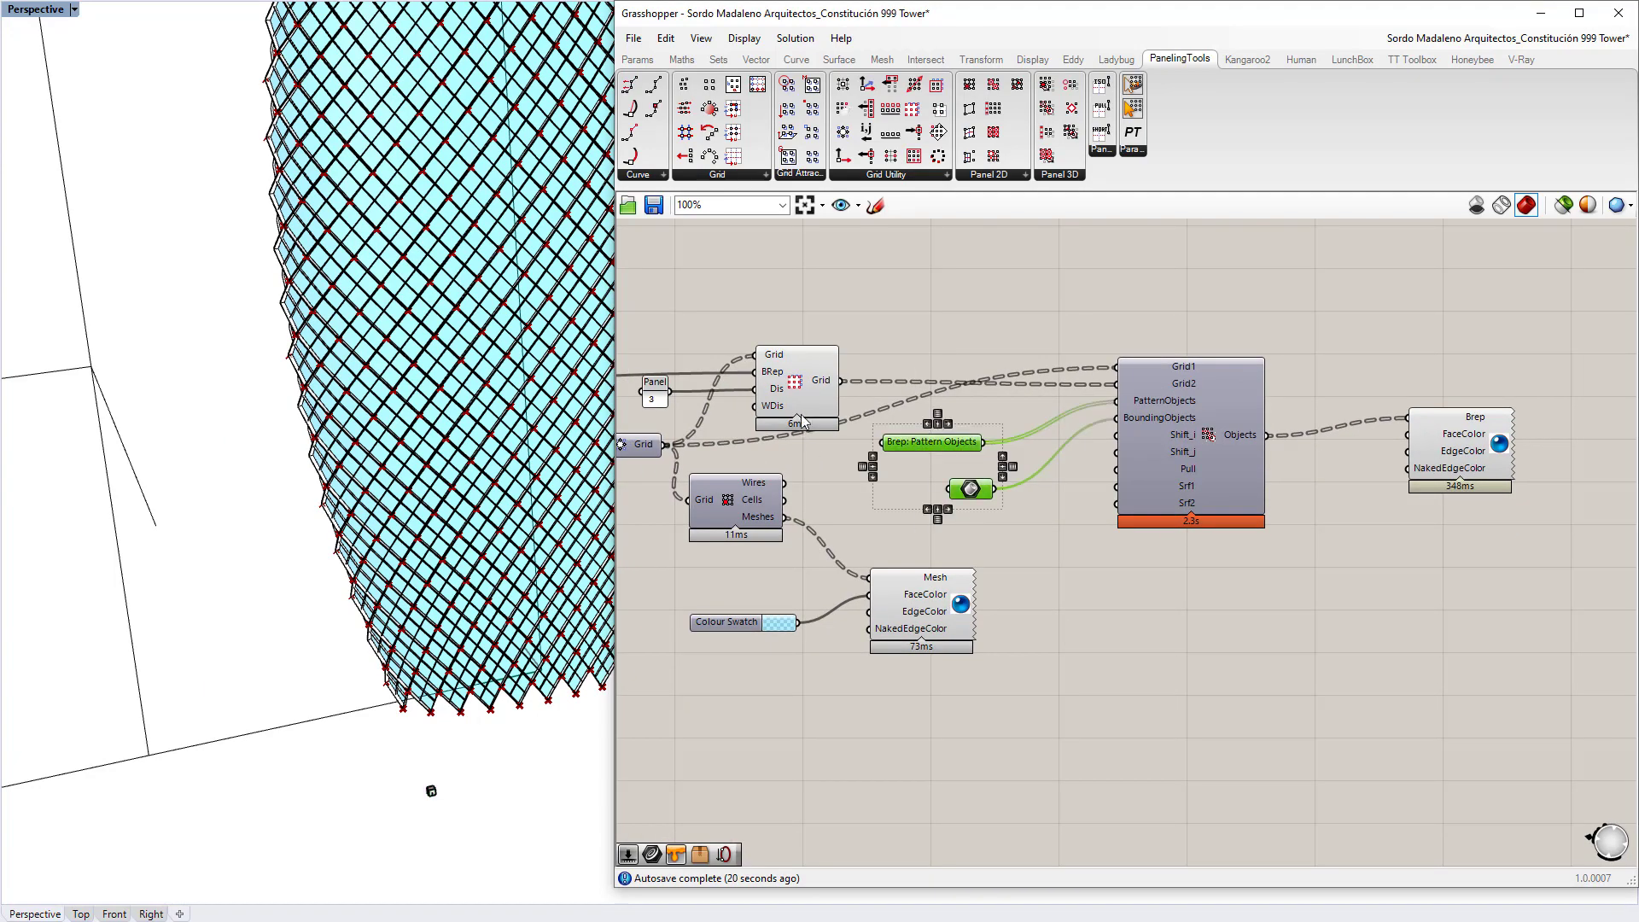
scroll(484, 309, down, 6)
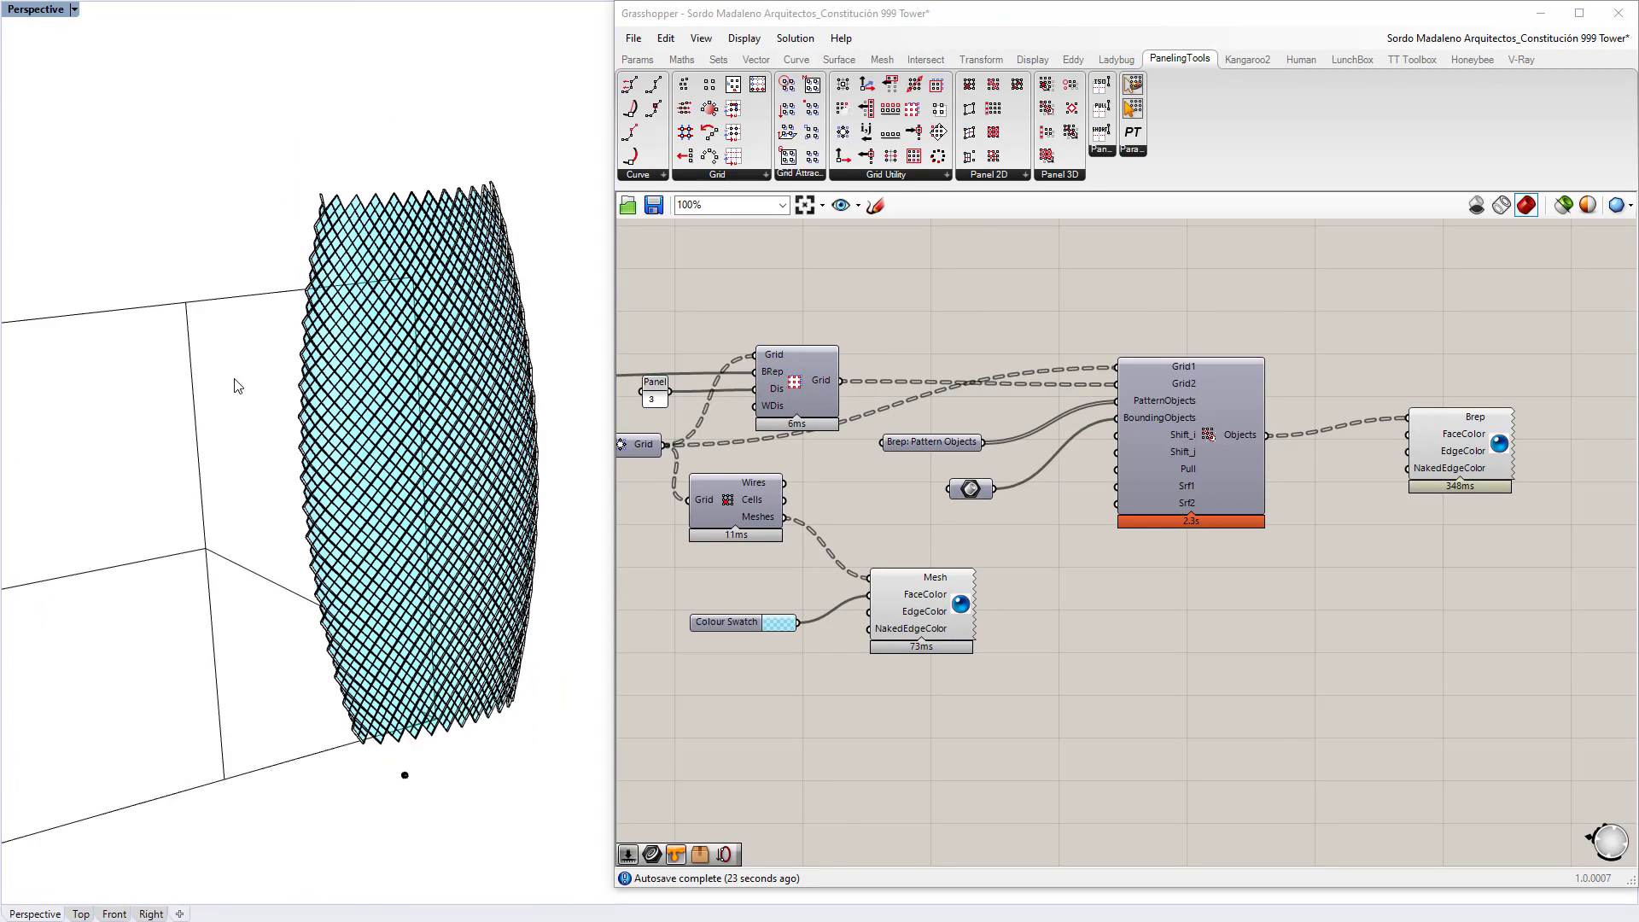
click(231, 363)
key(Delete)
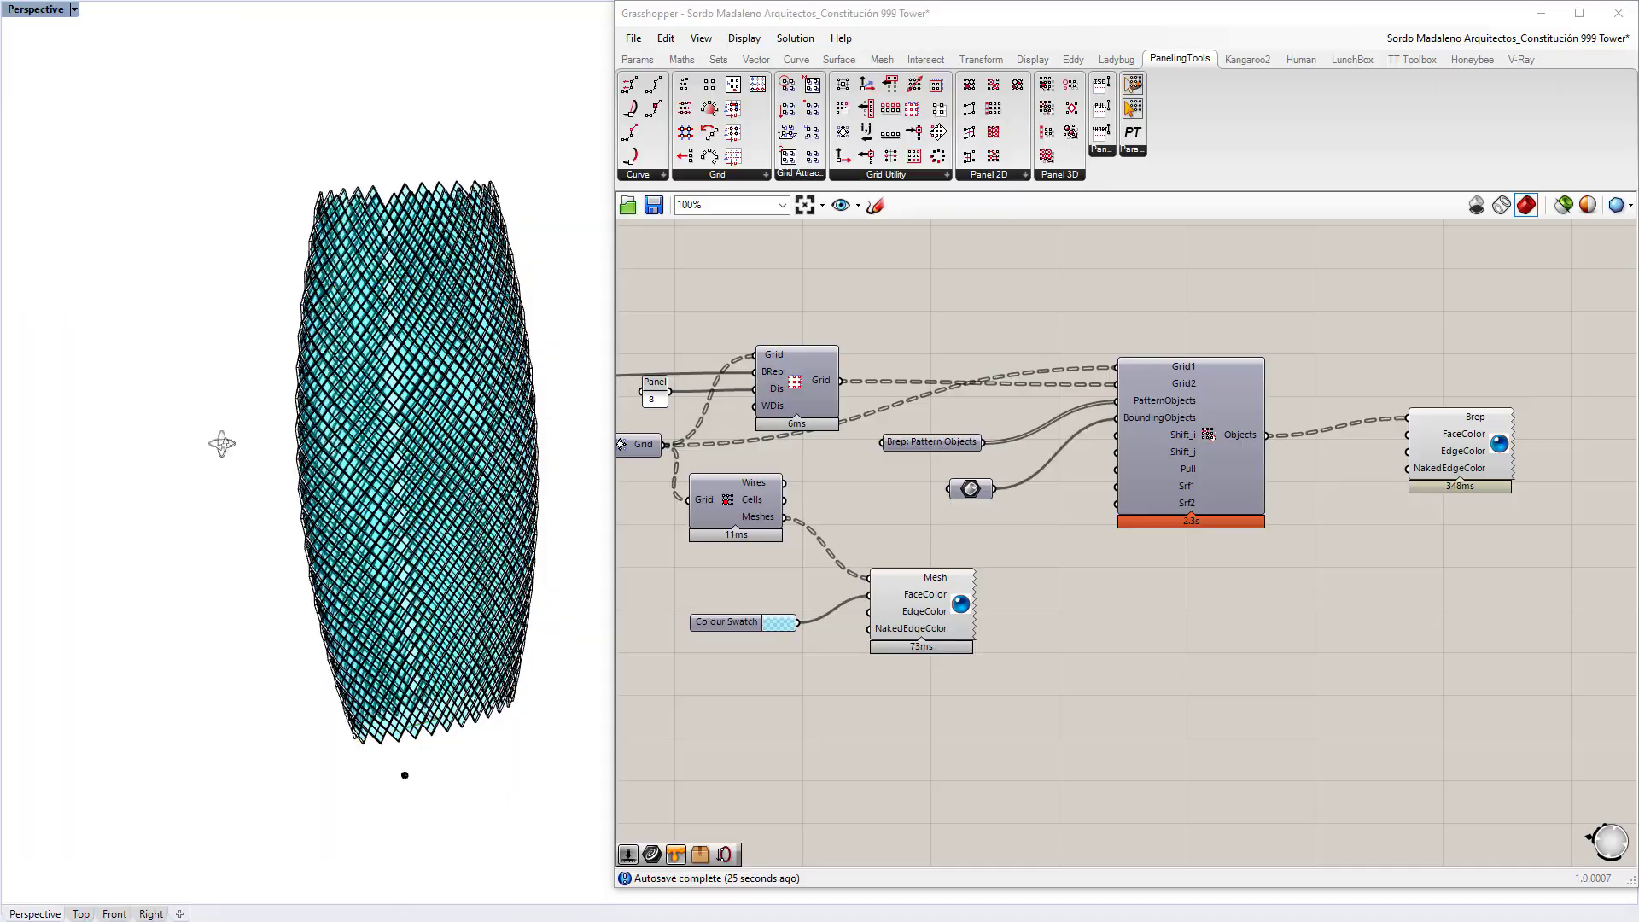
right_drag(219, 443, 322, 420)
scroll(447, 489, up, 5)
scroll(447, 491, up, 3)
shift+right_drag(446, 491, 397, 431)
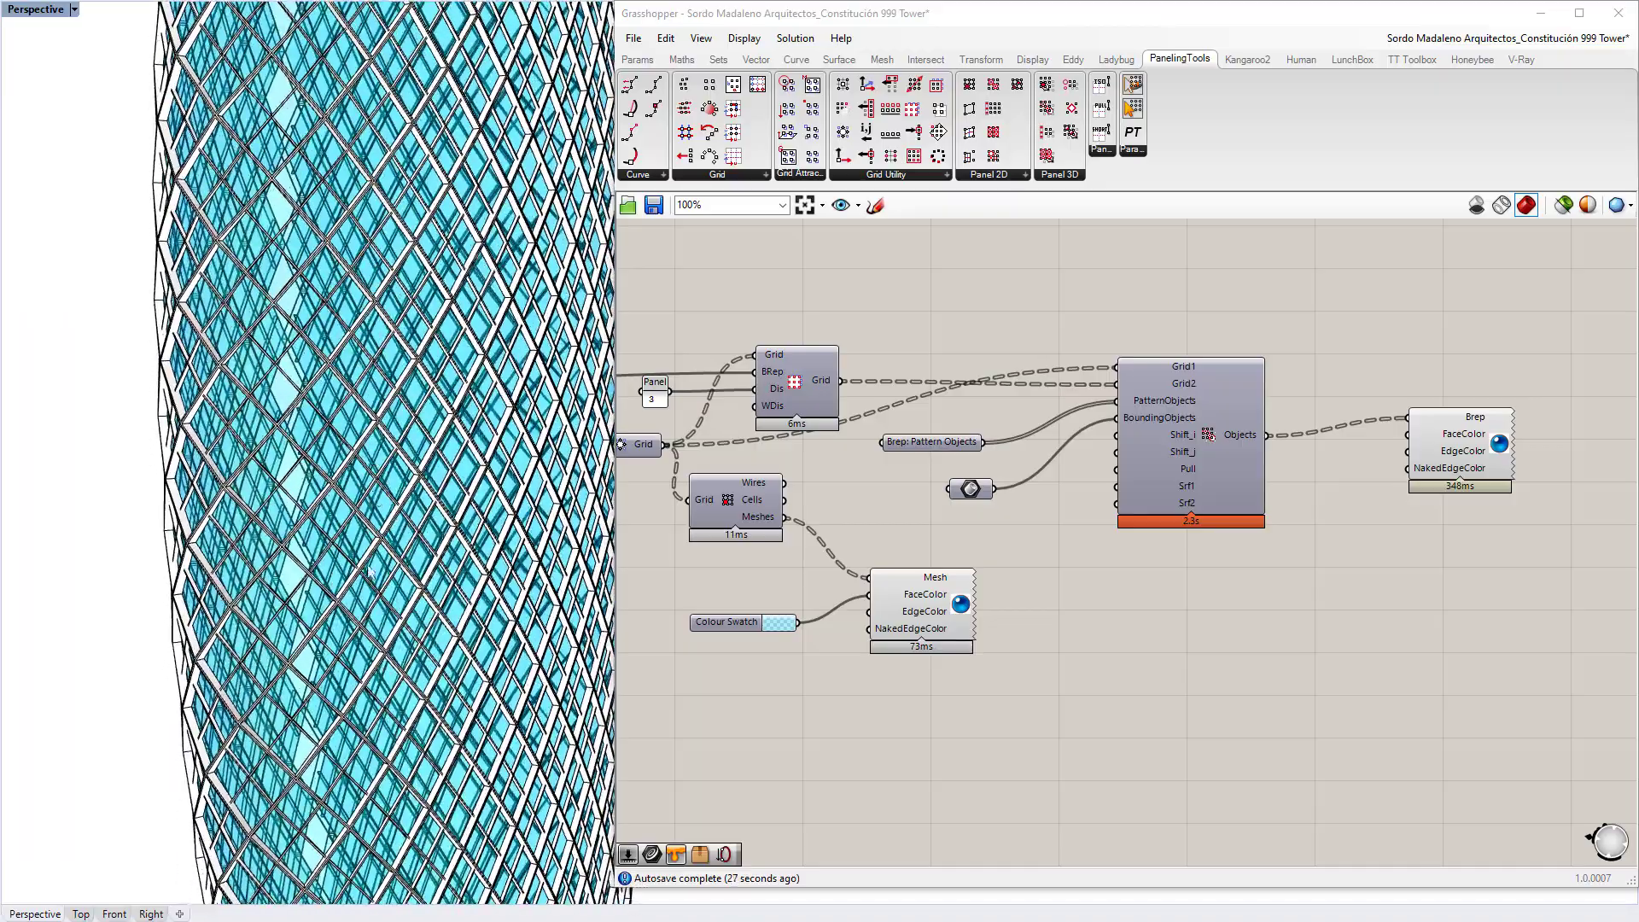
scroll(397, 432, up, 5)
scroll(393, 444, down, 5)
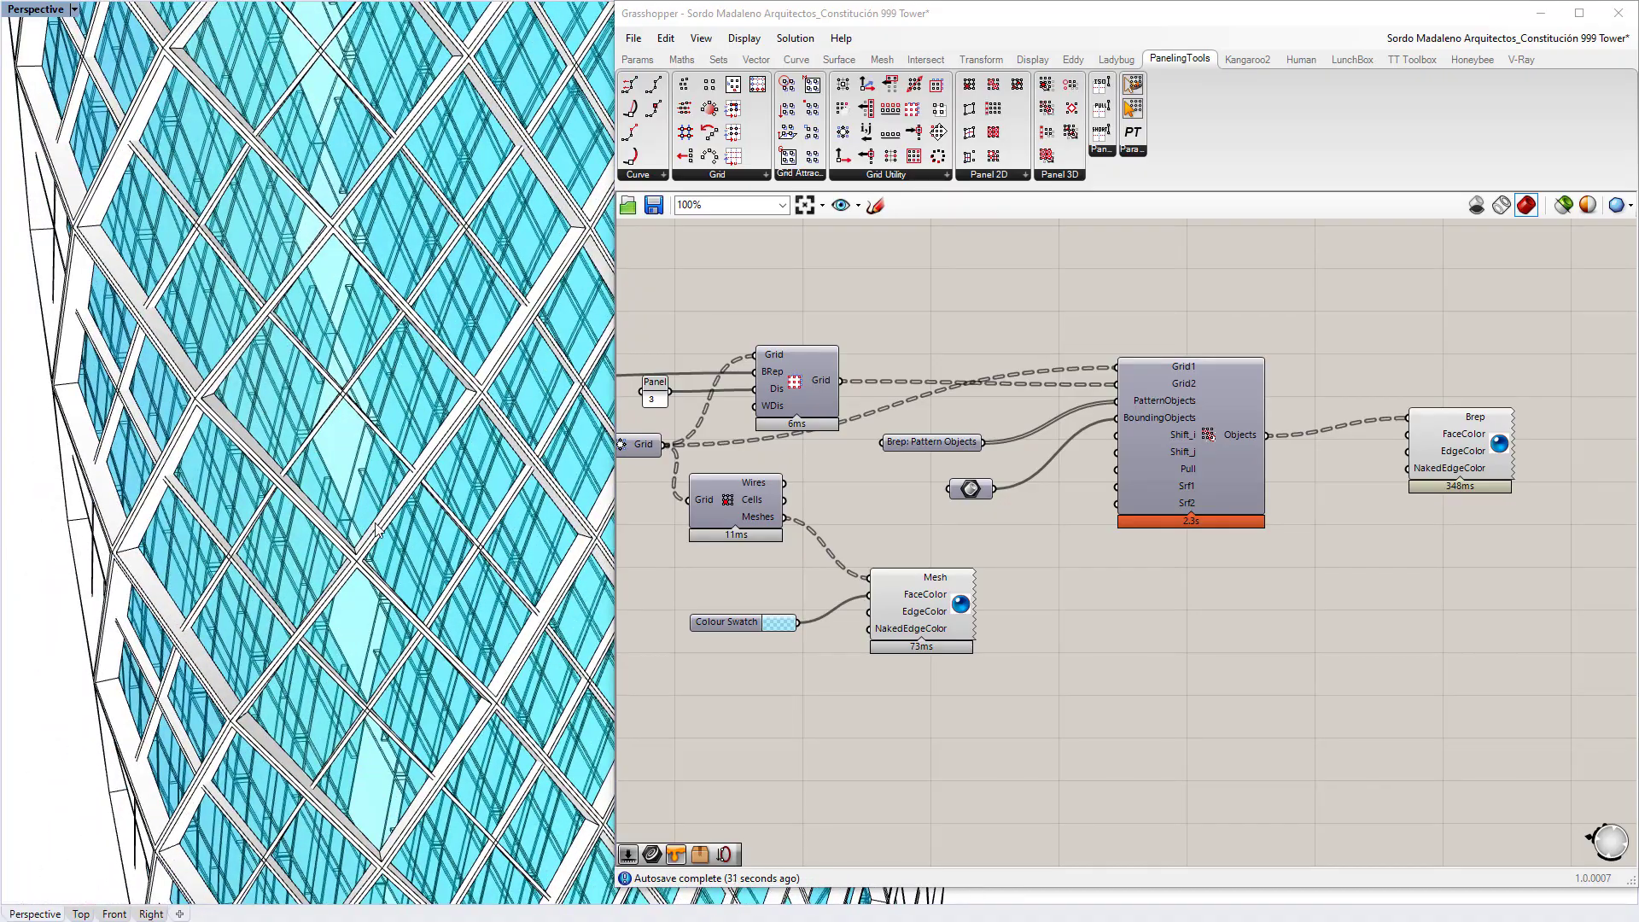
scroll(376, 529, down, 10)
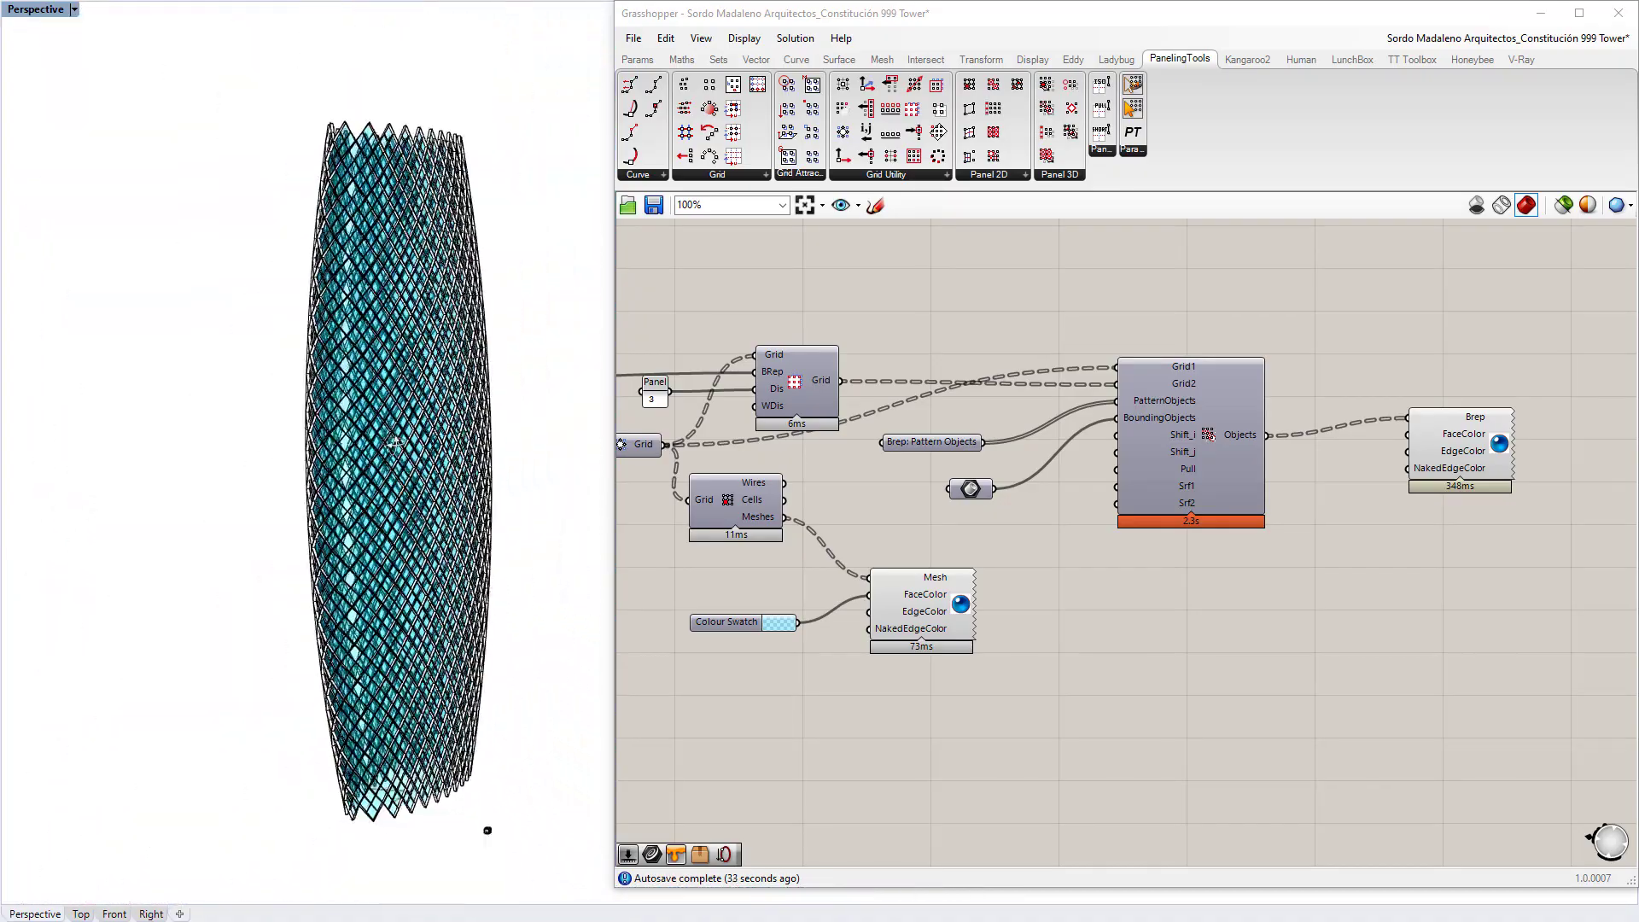
right_drag(395, 443, 387, 330)
Step: Raise the Colour Swatch alpha to 255 so the glass panels become opaque cyan
right_drag(781, 623, 854, 588)
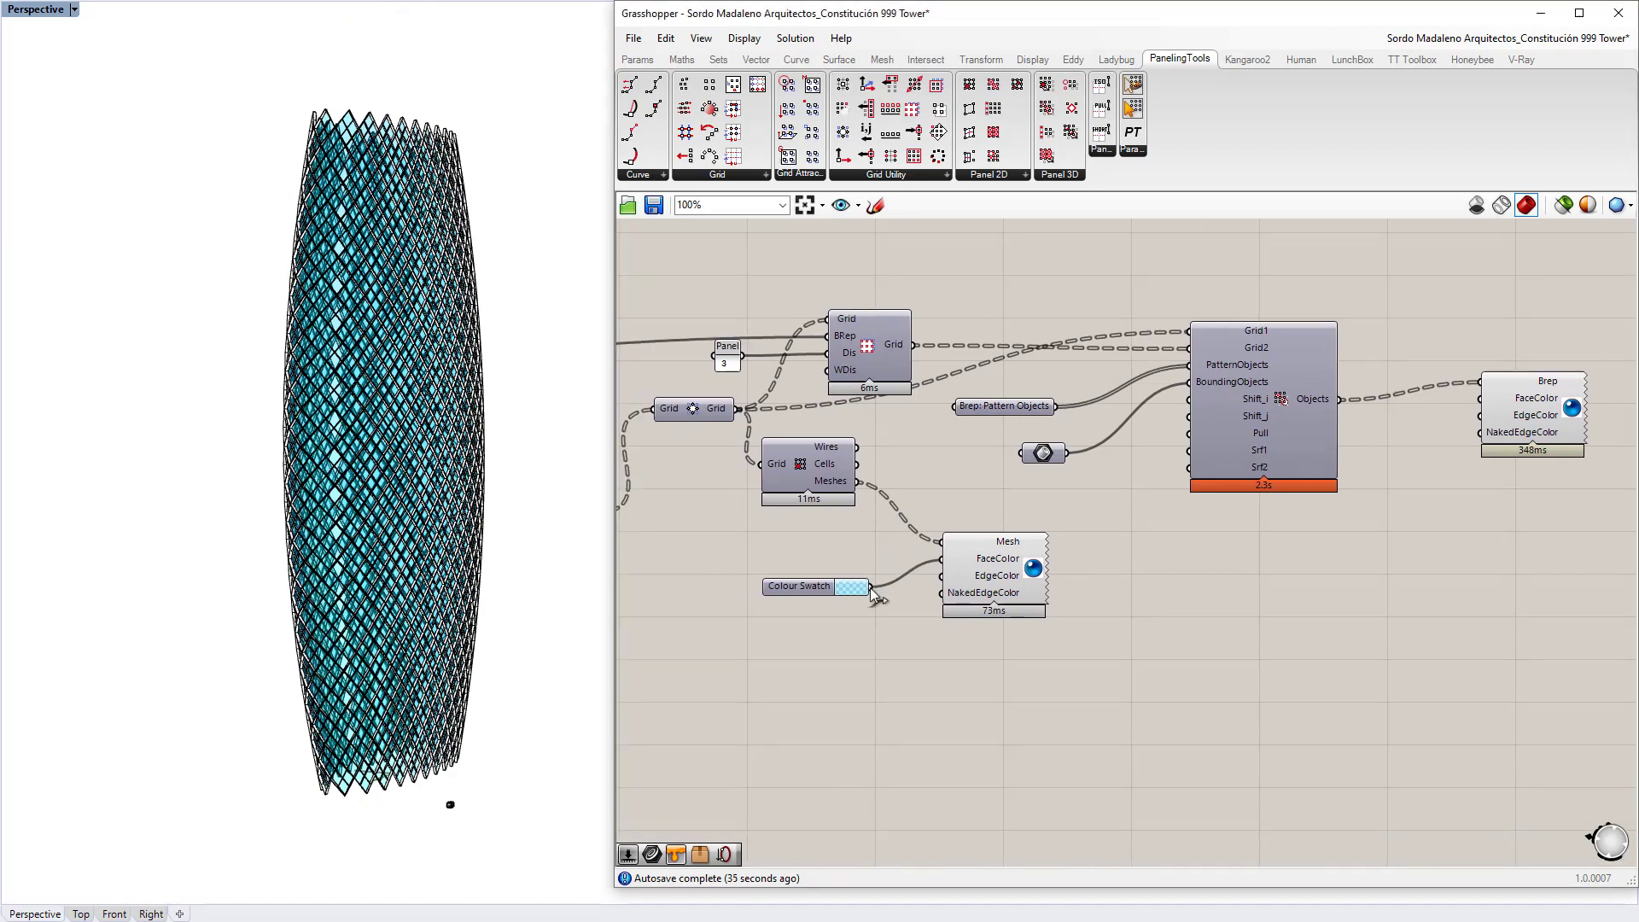
click(851, 586)
drag(955, 811, 1016, 810)
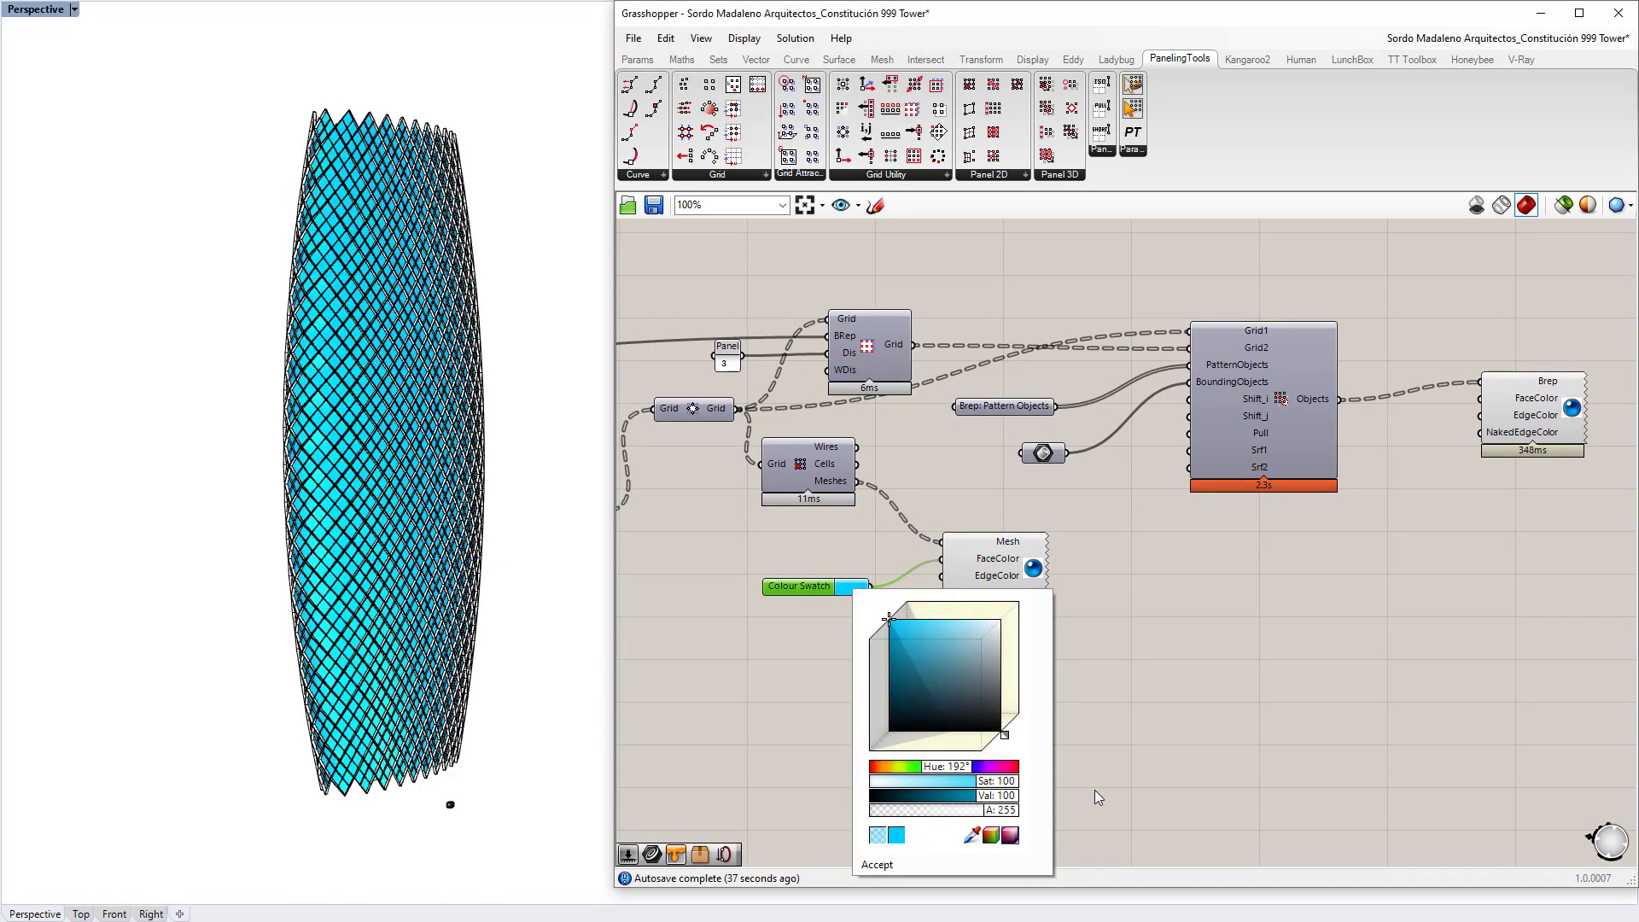
Step: Orbit and zoom the tower, then pan the canvas to the title and coloured groups
right_drag(165, 516, 530, 434)
scroll(428, 366, up, 3)
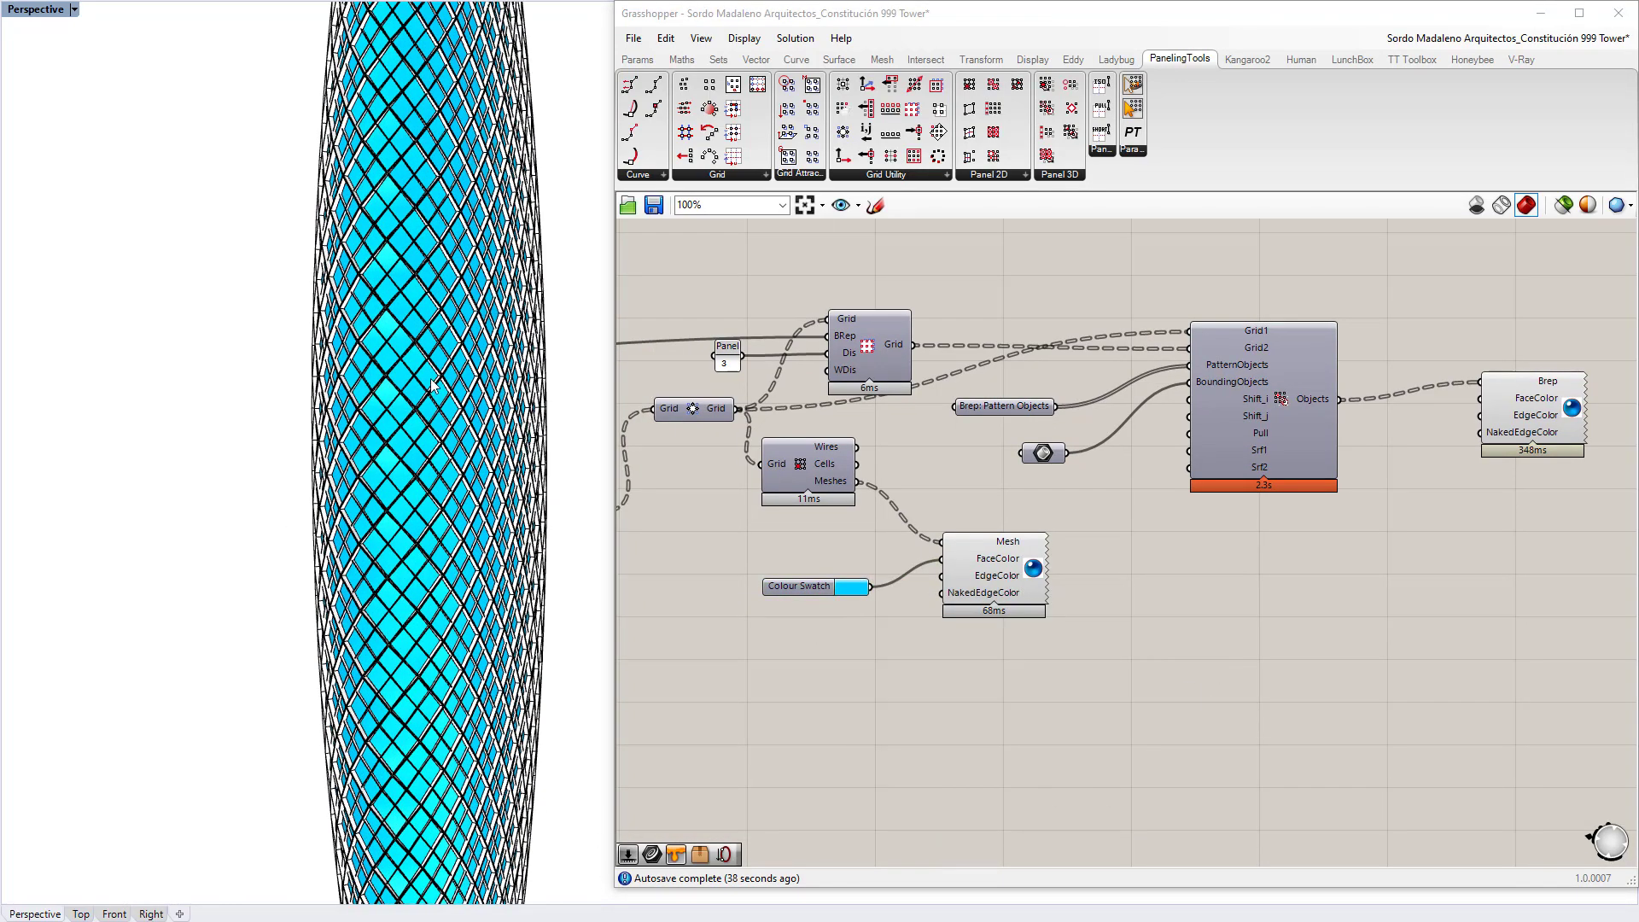
right_drag(428, 366, 442, 443)
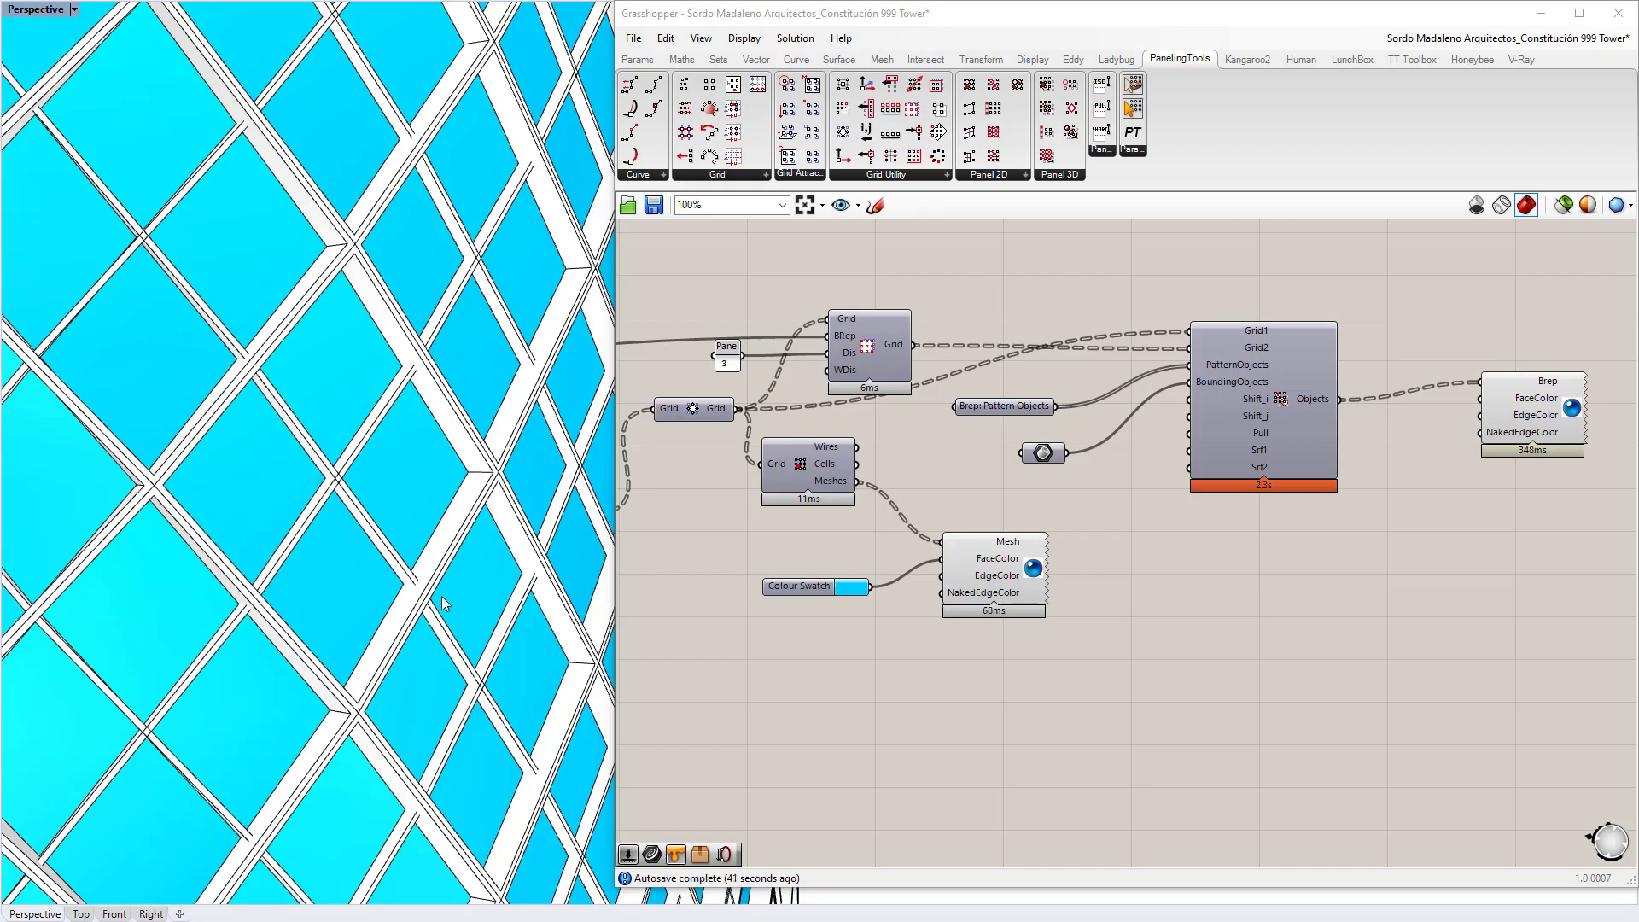
scroll(442, 595, down, 5)
scroll(1217, 485, down, 6)
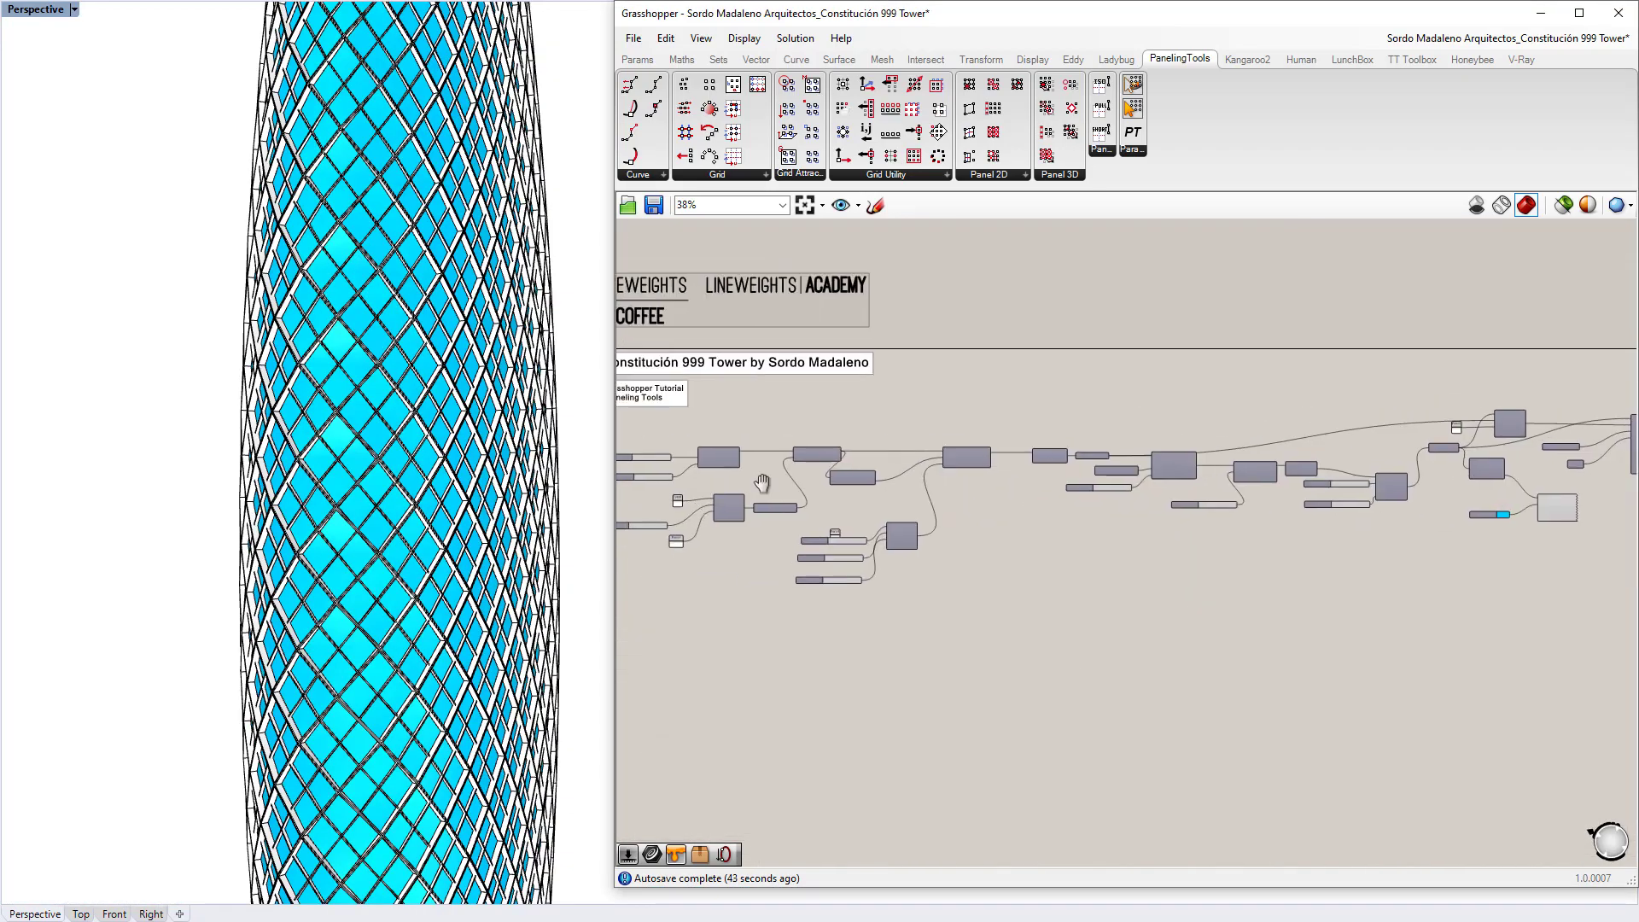
scroll(761, 483, up, 2)
right_drag(444, 478, 151, 431)
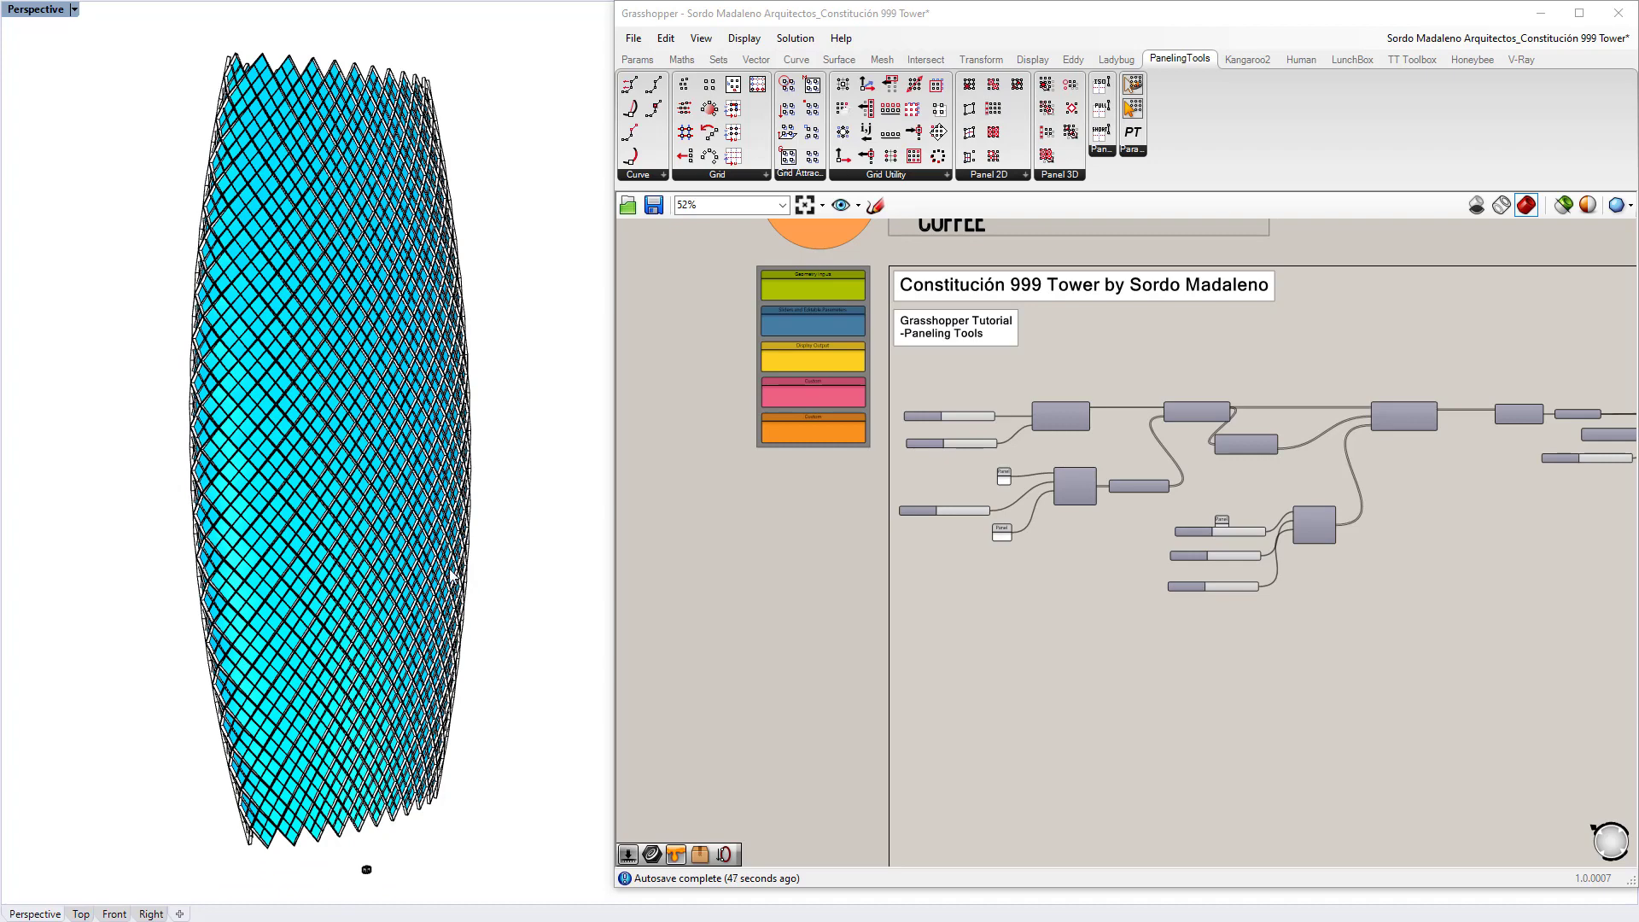